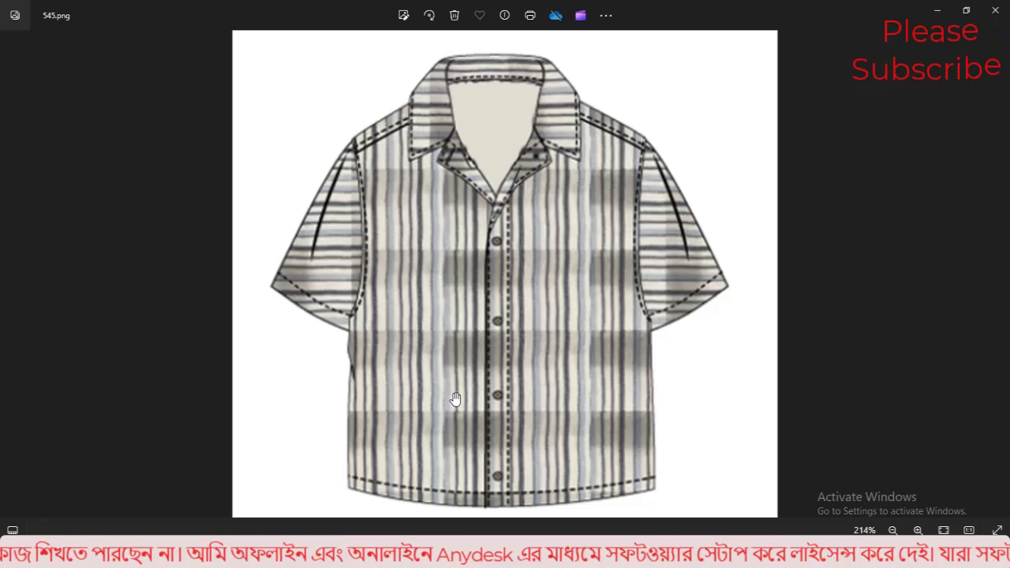
Step: Minimize the striped shirt image and refresh the desktop
left_click(943, 14)
left_click(920, 25)
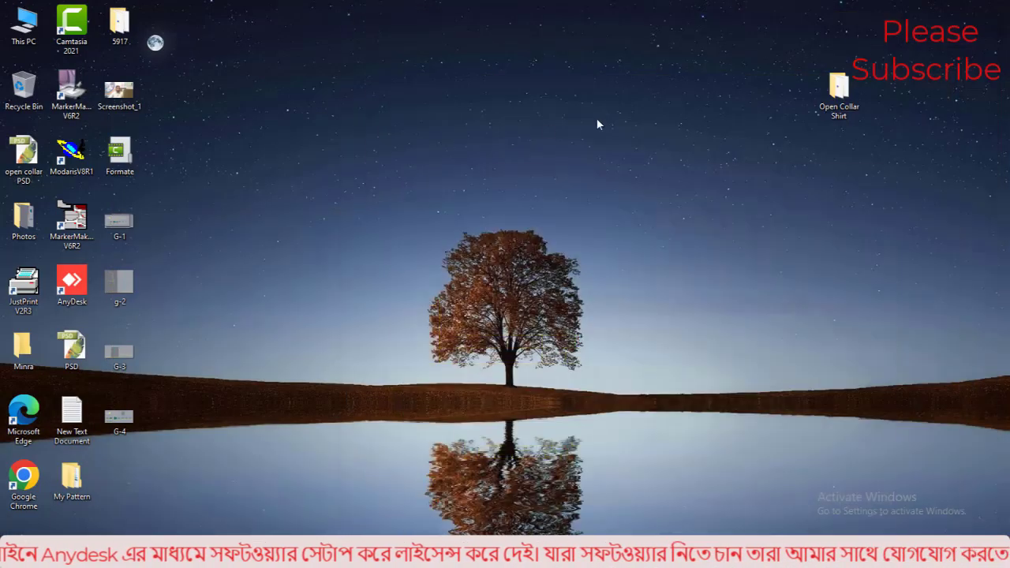
right_click(514, 130)
left_click(570, 167)
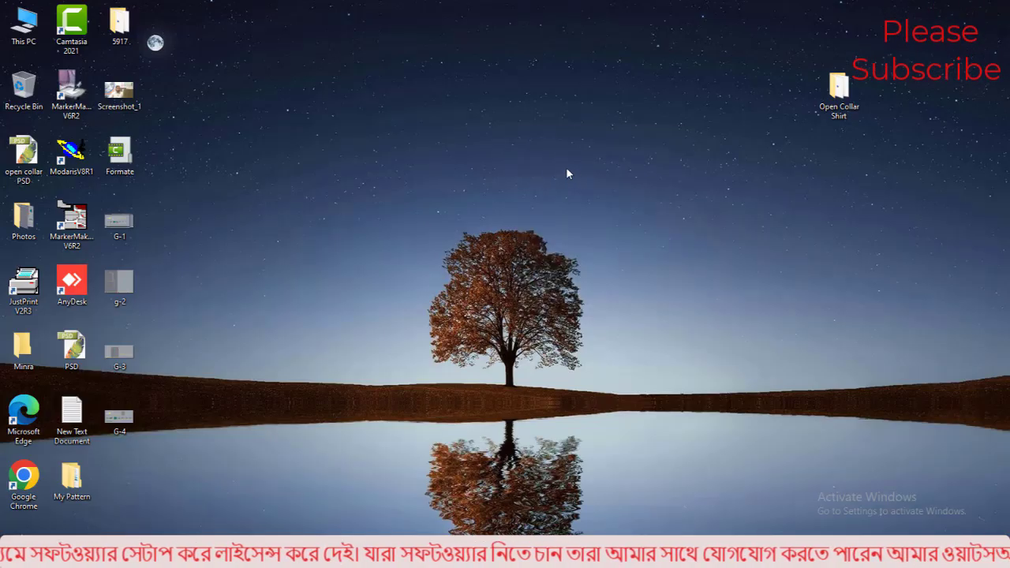
right_click(509, 187)
left_click(560, 218)
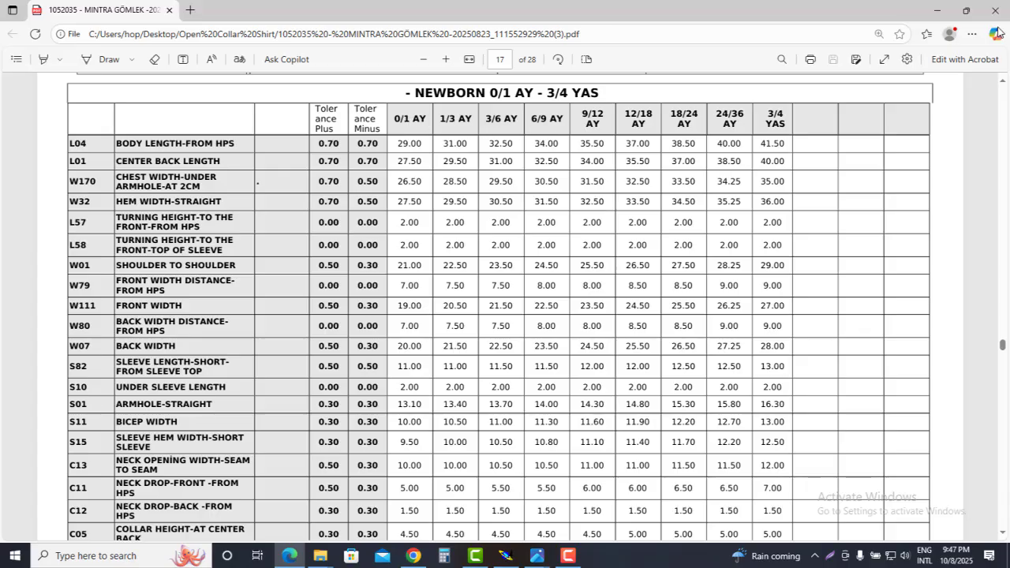
Step: Reduce the PDF measurement chart from full screen and bring it to the front, leaving part of the desktop free
left_click(966, 10)
left_click(962, 12)
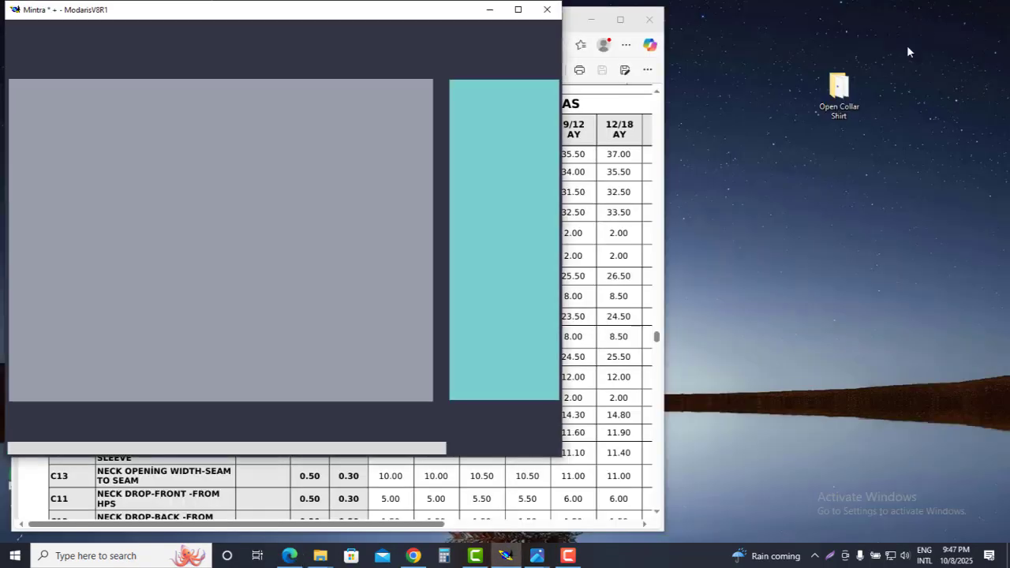
key("alt+Tab")
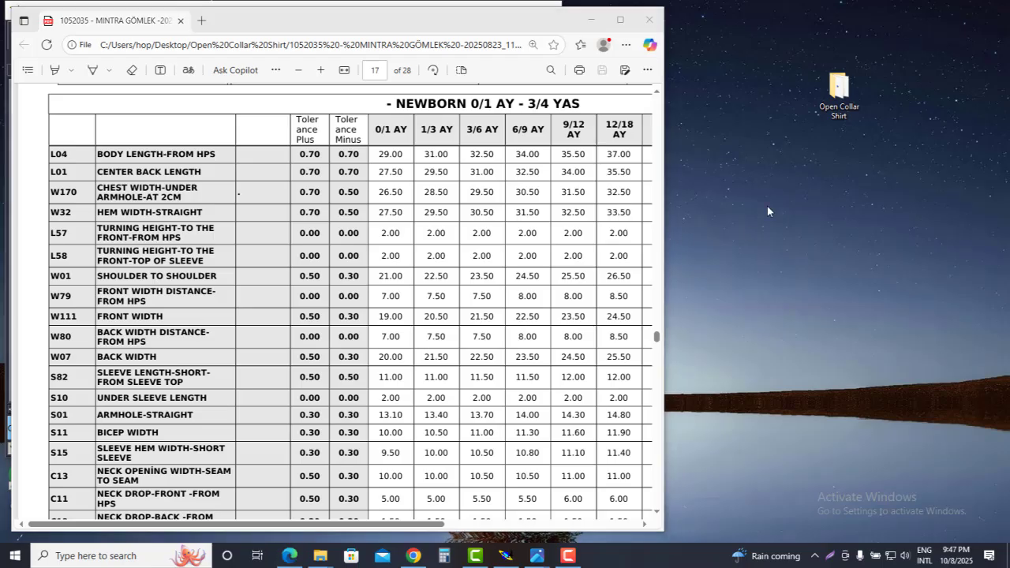
Step: Create a new text document in the free area of the desktop and open it
right_click(768, 210)
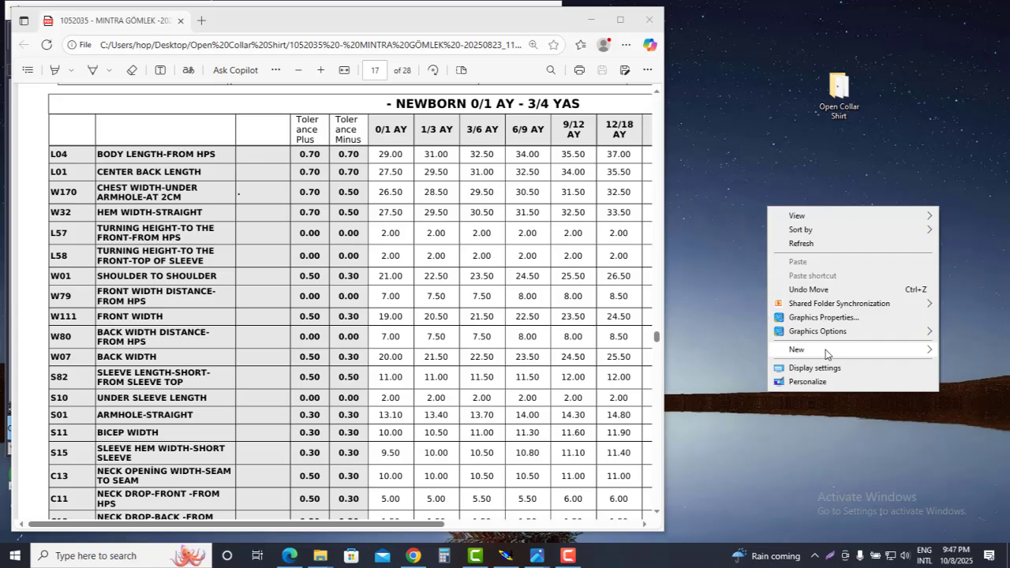
left_click(827, 354)
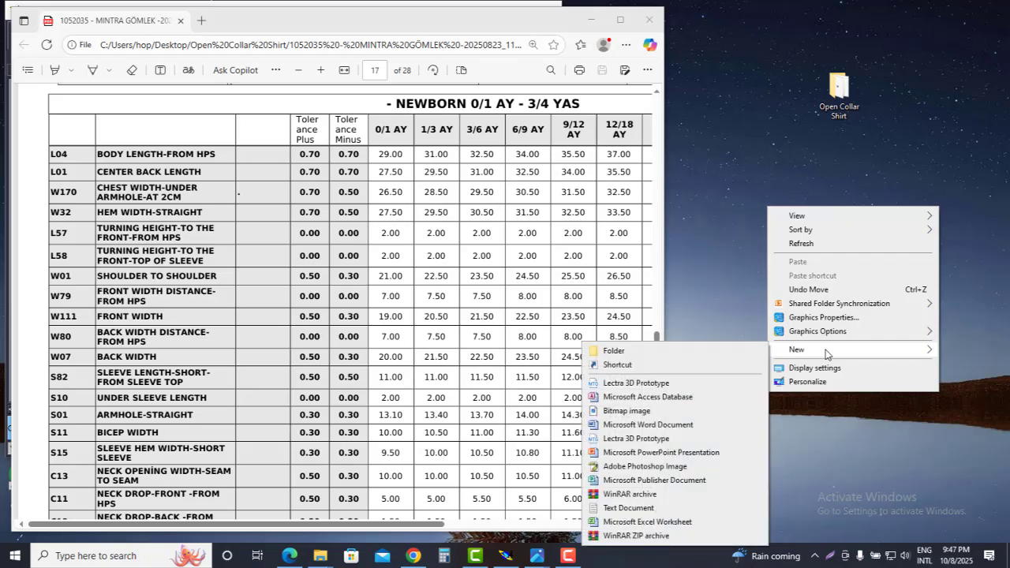
left_click(672, 509)
left_click(796, 230)
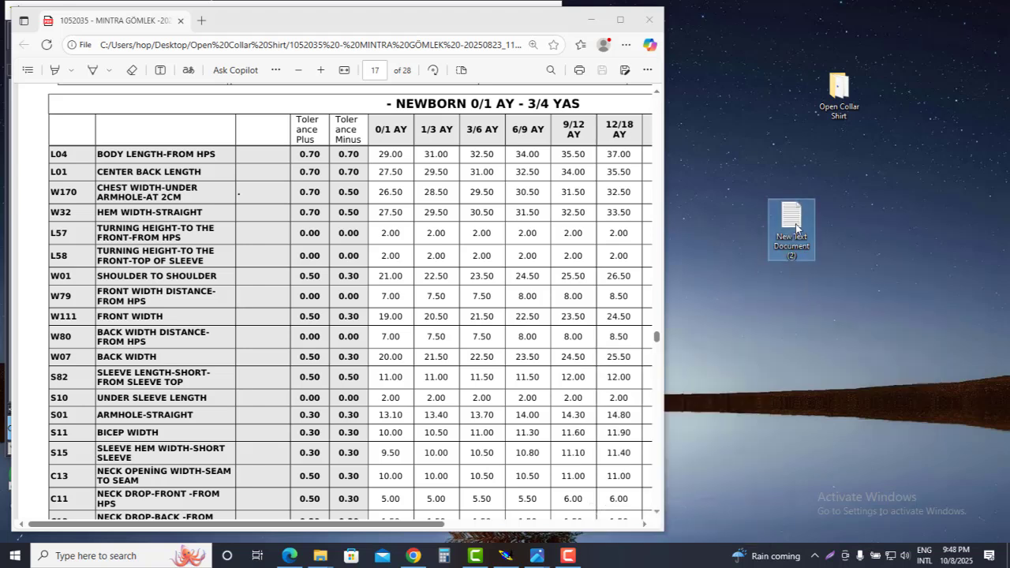
double_click(797, 230)
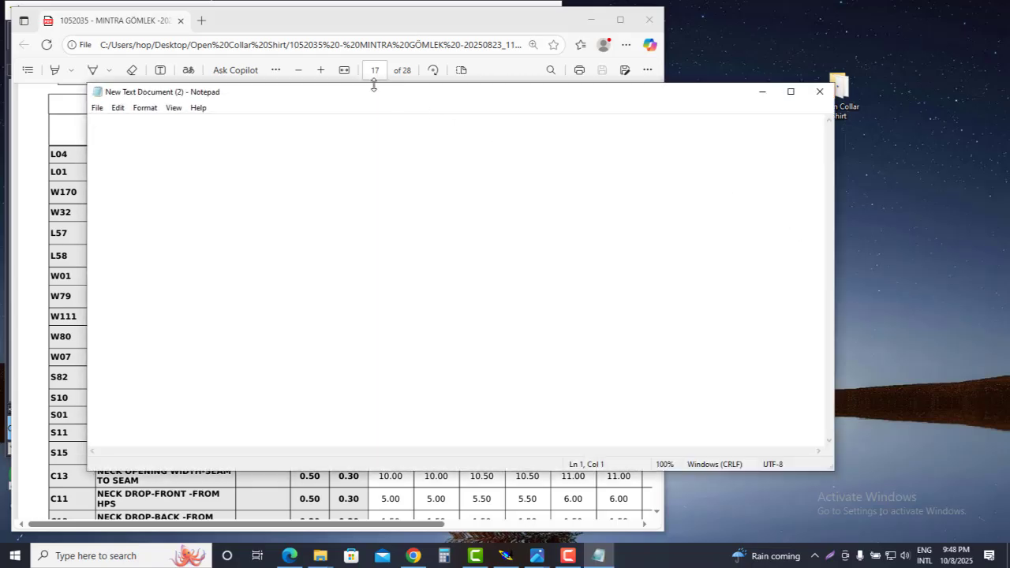
Step: Move the blank document over the lower part of the measurement chart and enter "alpha" as its first line
left_click_drag(352, 88, 742, 240)
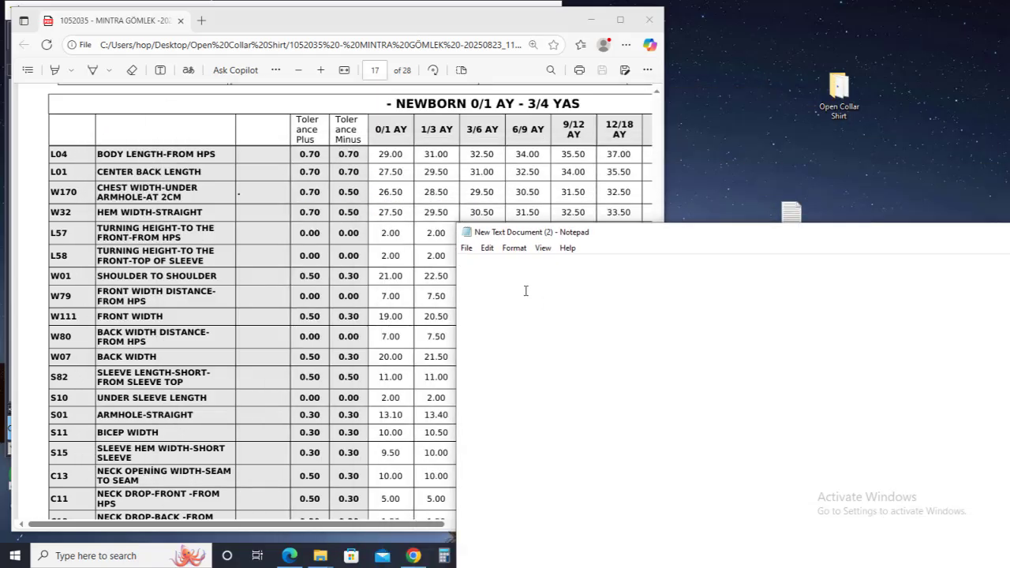
type("a1")
type("p")
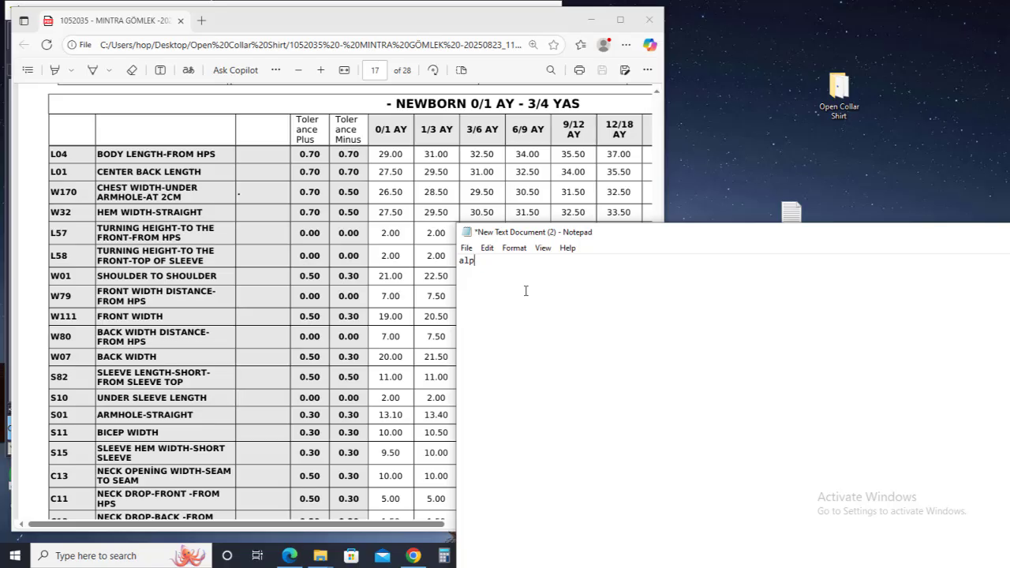
type("ha")
key("Return")
Step: Widen the chart window to show every size column and list 0/1, 1/3, 3/6, 6/9, 9/12 and 12/18 on separate lines under alpha
left_click_drag(662, 146, 853, 144)
left_click(918, 279)
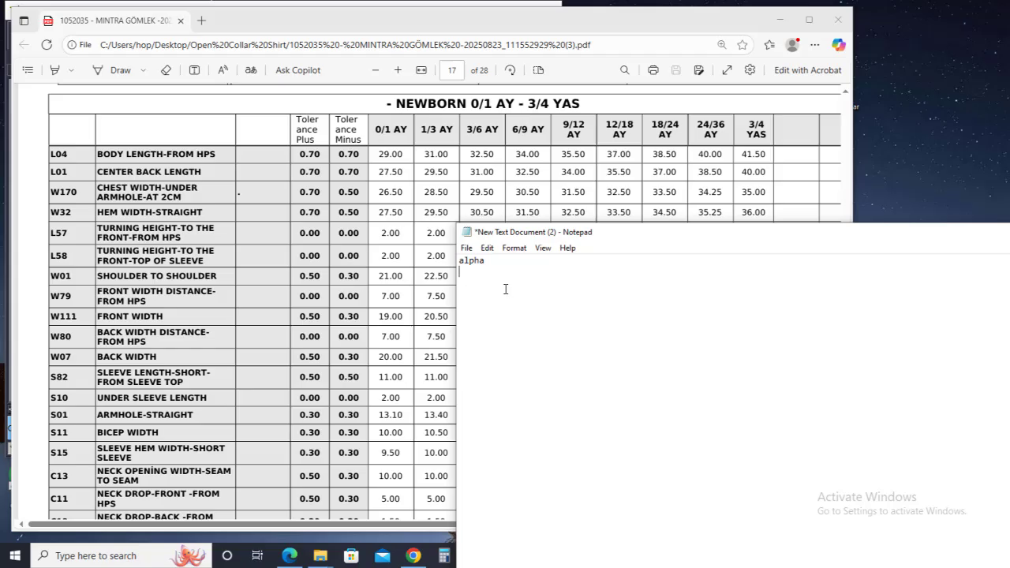
type("0/")
type("1 1/")
type("3 3")
type("/6")
key("Return")
type("6/9")
key("Return")
type("9/12")
key("Return")
type("12")
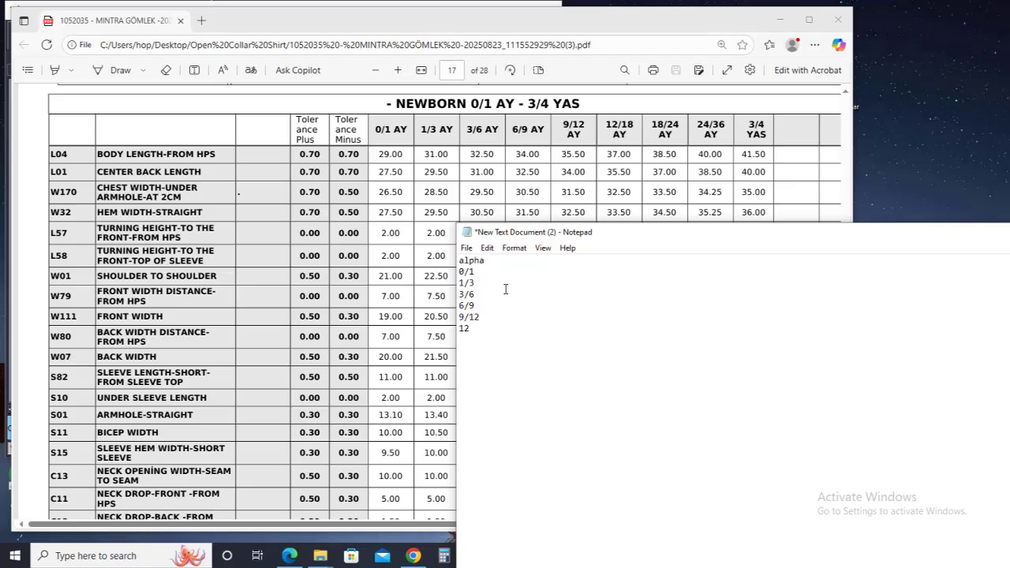
type("/18")
Step: Add the sizes 18/24, 24/36 and 3/4 on separate lines below 12/18, without stray slashes between them
type("18/24")
type("/24/")
type("36/")
type("3/4")
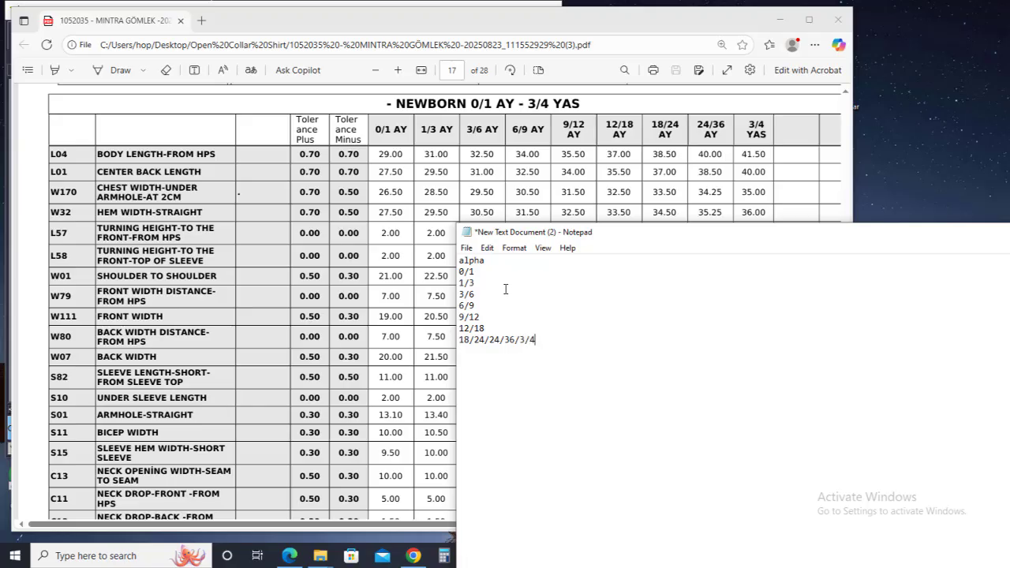
left_click(486, 339)
key("Return")
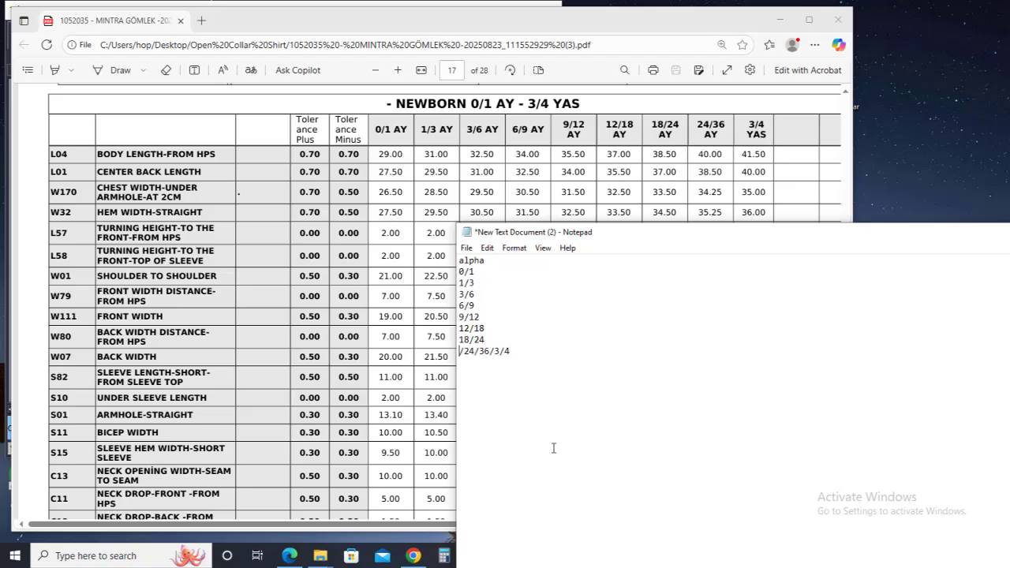
left_click(479, 351)
left_click(489, 351)
key("Return")
key("BackSpace")
key("Up")
key("BackSpace")
Step: Put an asterisk in front of 18/24 in the size list, and save and close the text document
type("*")
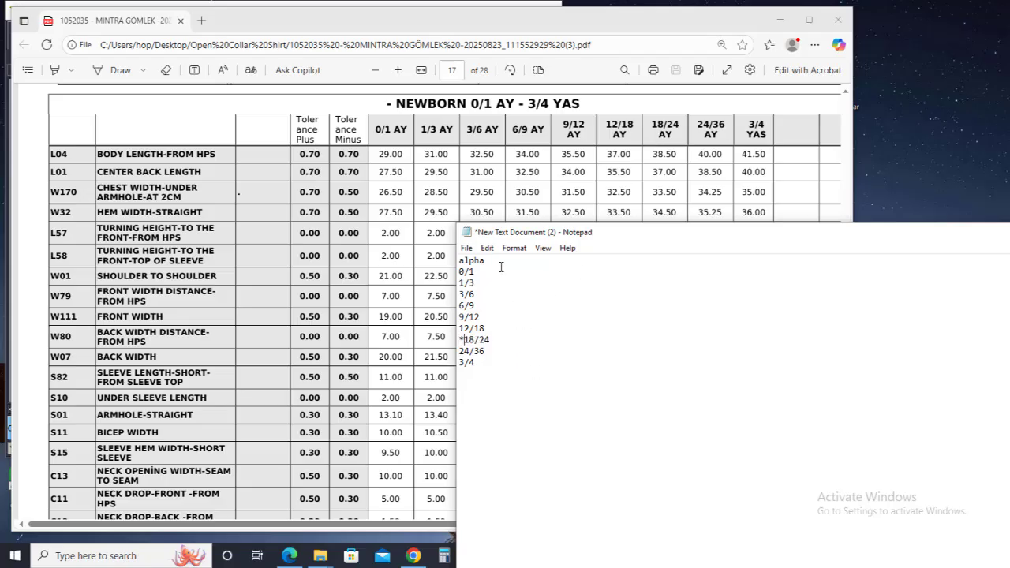
left_click(466, 247)
left_click(490, 306)
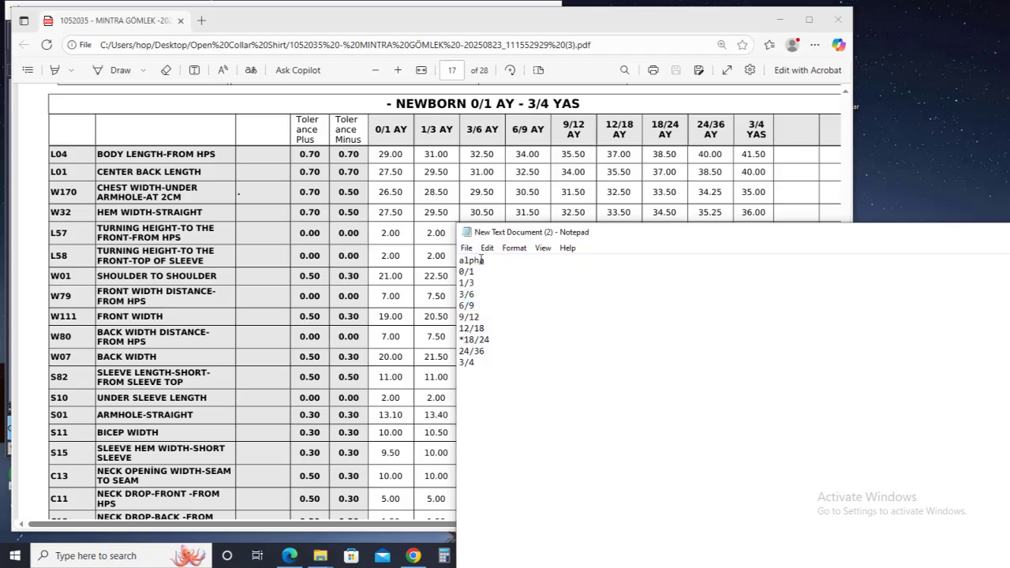
left_click_drag(758, 237, 561, 241)
left_click(991, 242)
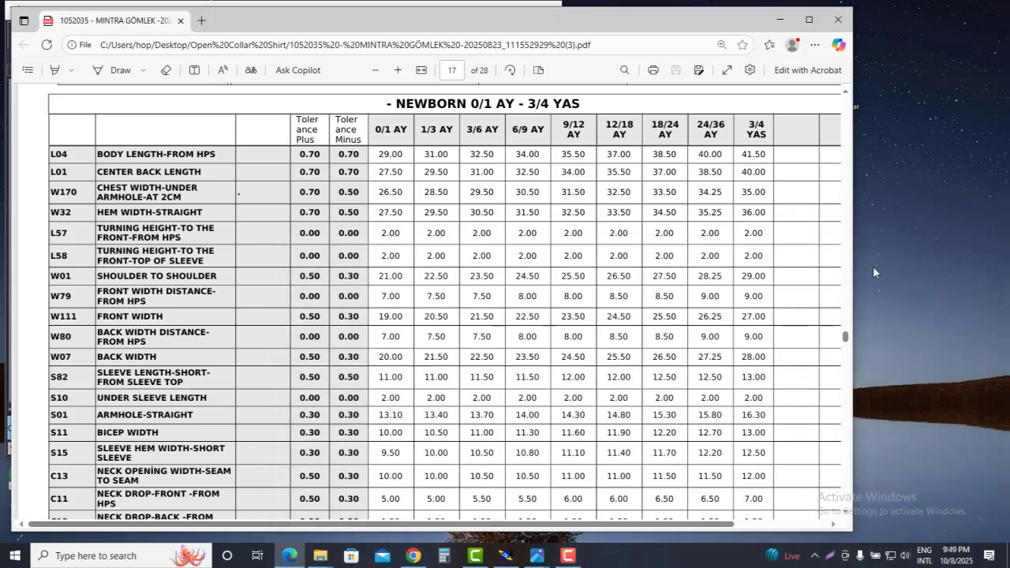
Step: Move the measurement chart aside and rename the new text document on the desktop as 1-18-4
left_click_drag(704, 30, 458, 206)
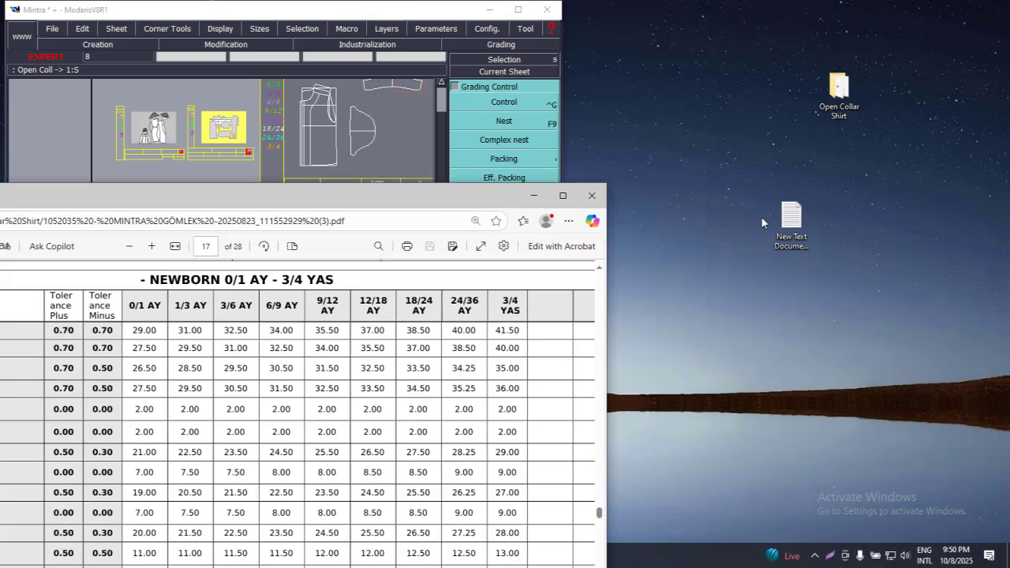
left_click_drag(803, 228, 851, 228)
right_click(846, 229)
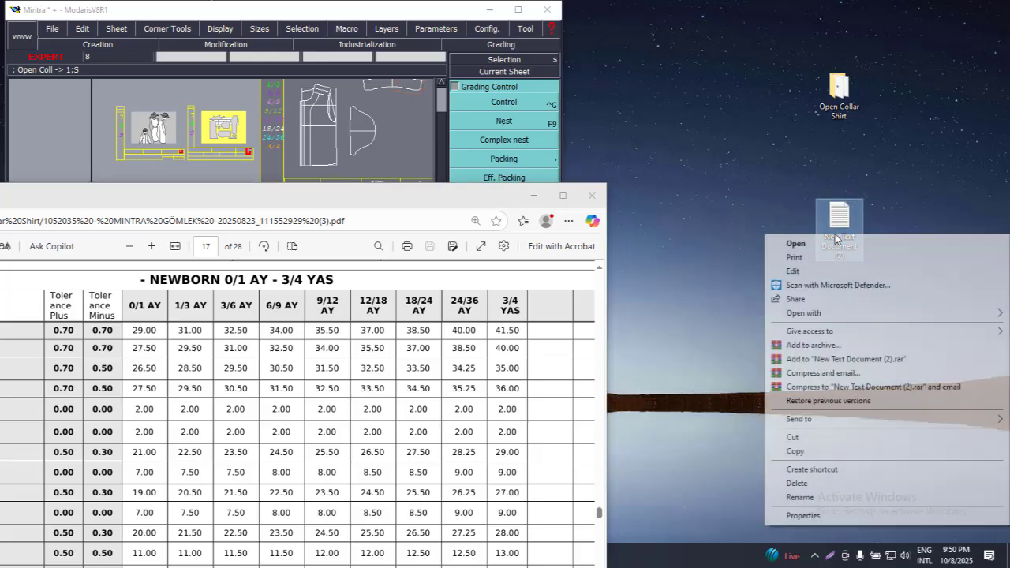
left_click(819, 498)
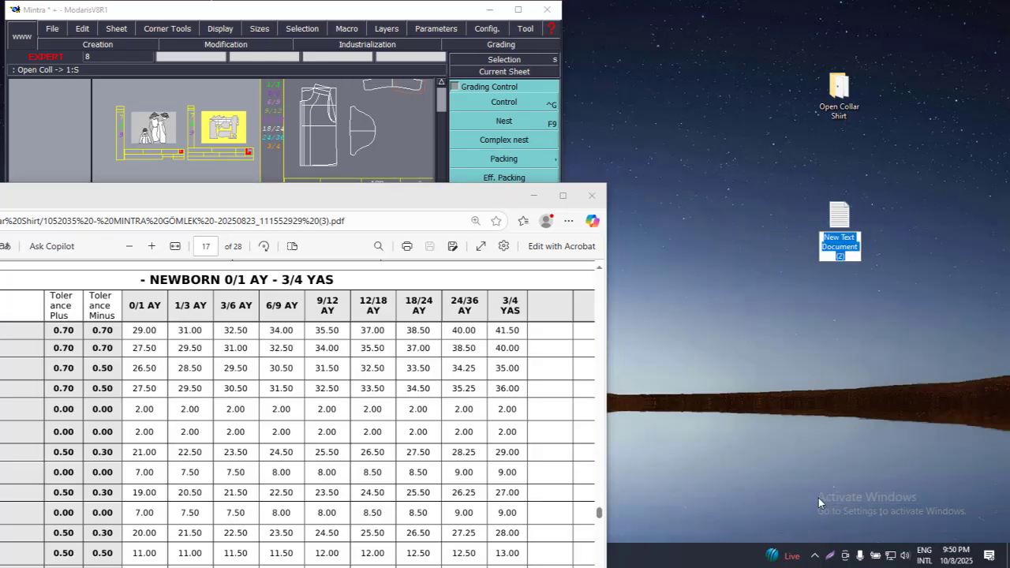
type("1")
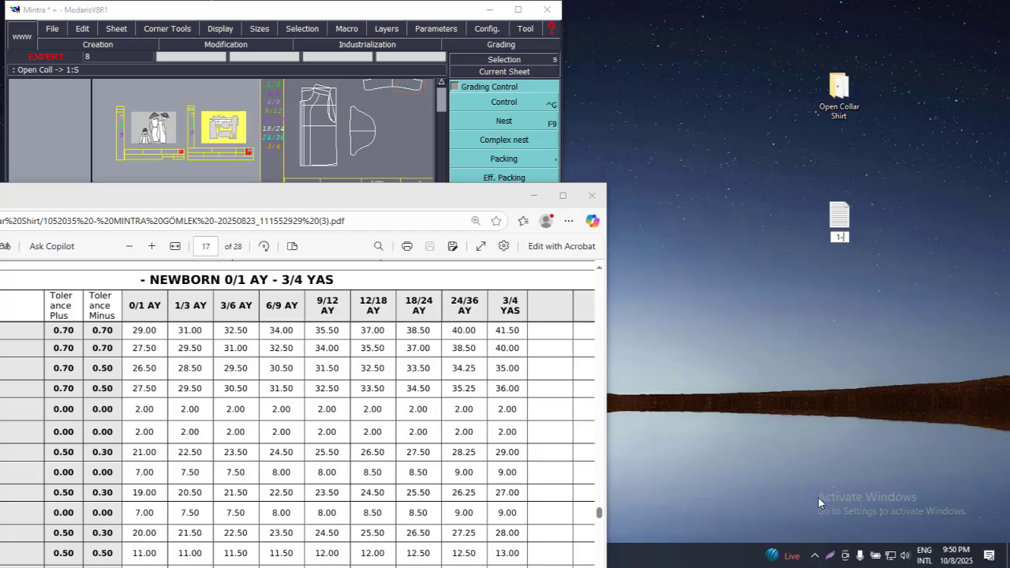
type("-18-4")
Step: Open the 1-18-4 text file to check its size list, and close it again
left_click(842, 221)
double_click(842, 221)
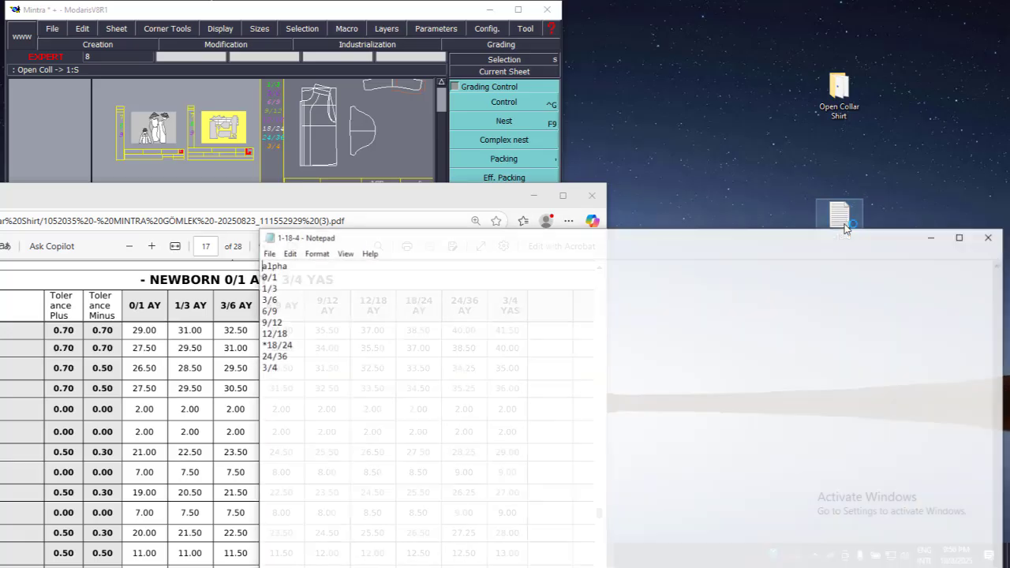
left_click(991, 236)
Step: Maximize the measurement chart, switch to the Mintra model in Modaris and maximize that window too
left_click(562, 195)
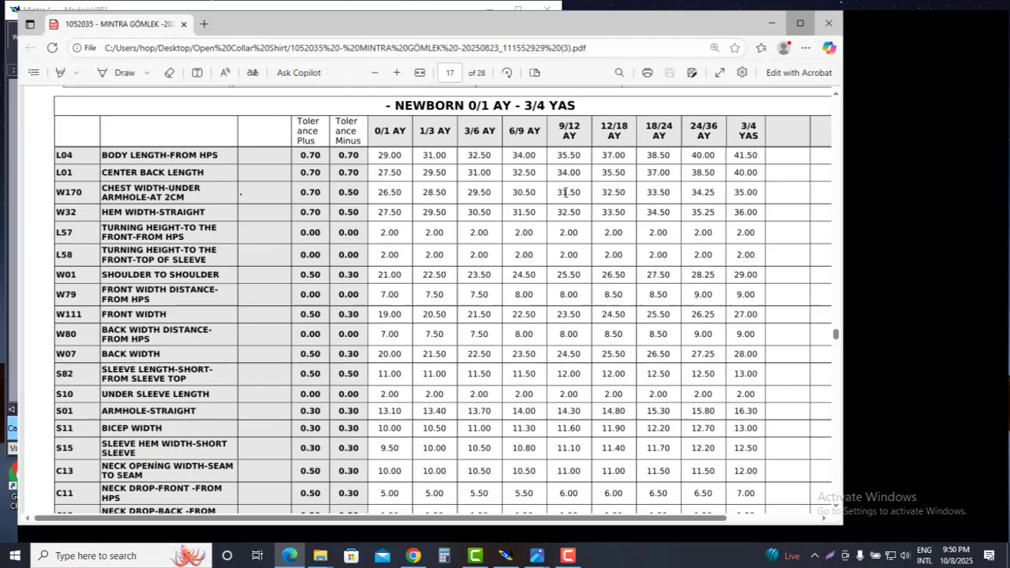
left_click(506, 556)
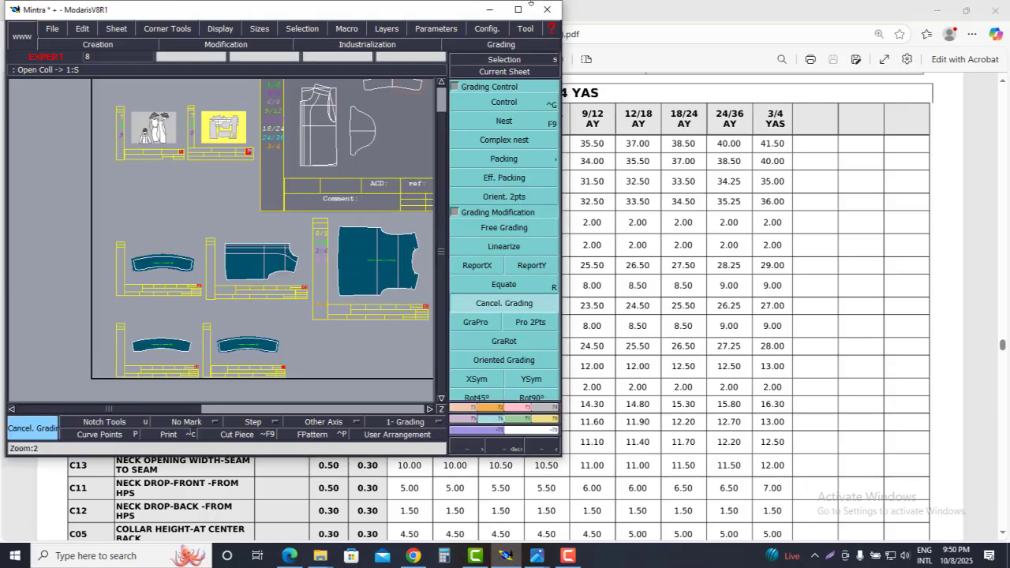
left_click(518, 9)
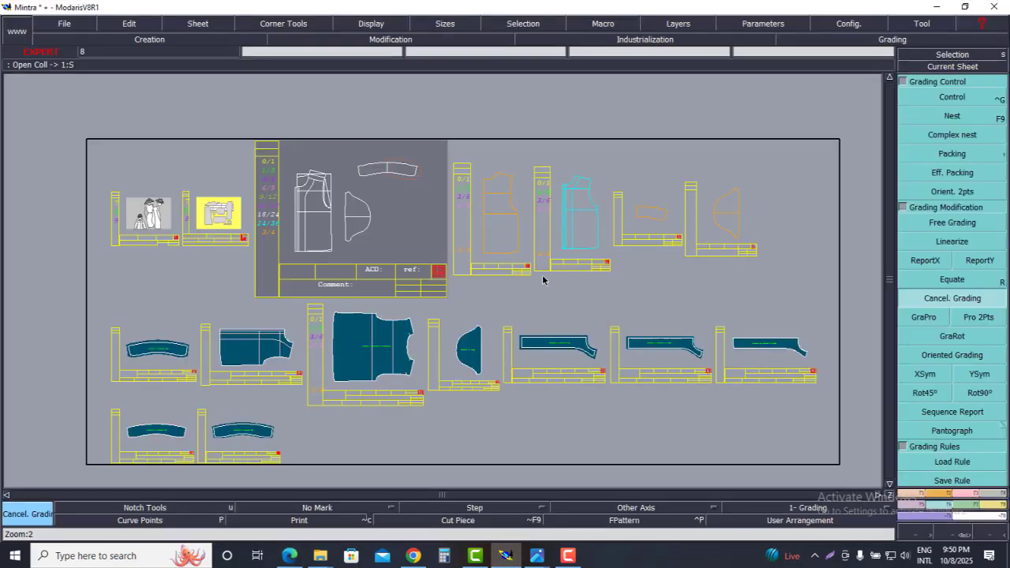
Step: Start Imp. EVT on the size list of the back outline's sheet and accept the warning about consequences in the model
scroll(469, 199, "up", 2)
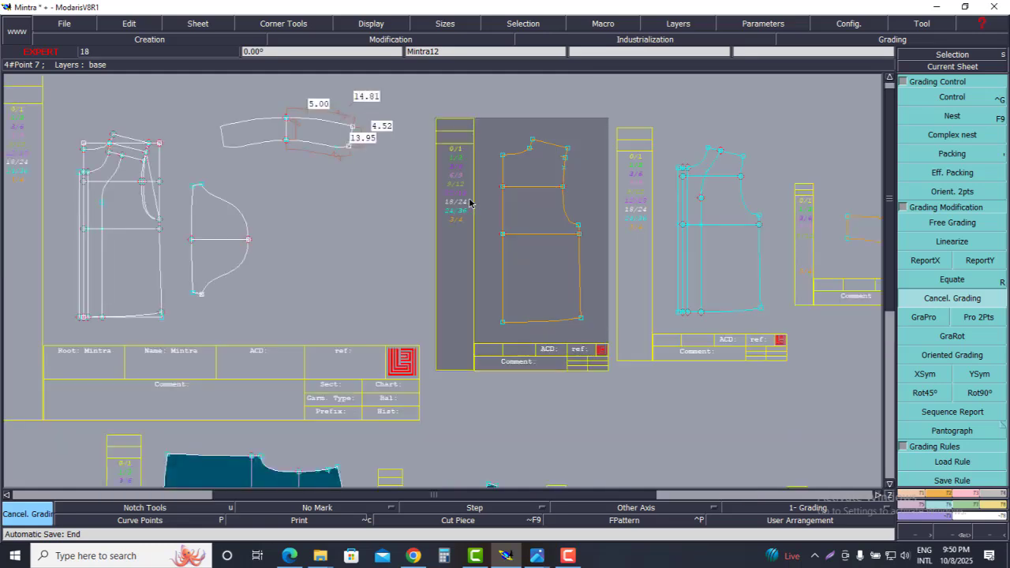
scroll(460, 158, "up", 1)
scroll(453, 162, "up", 1)
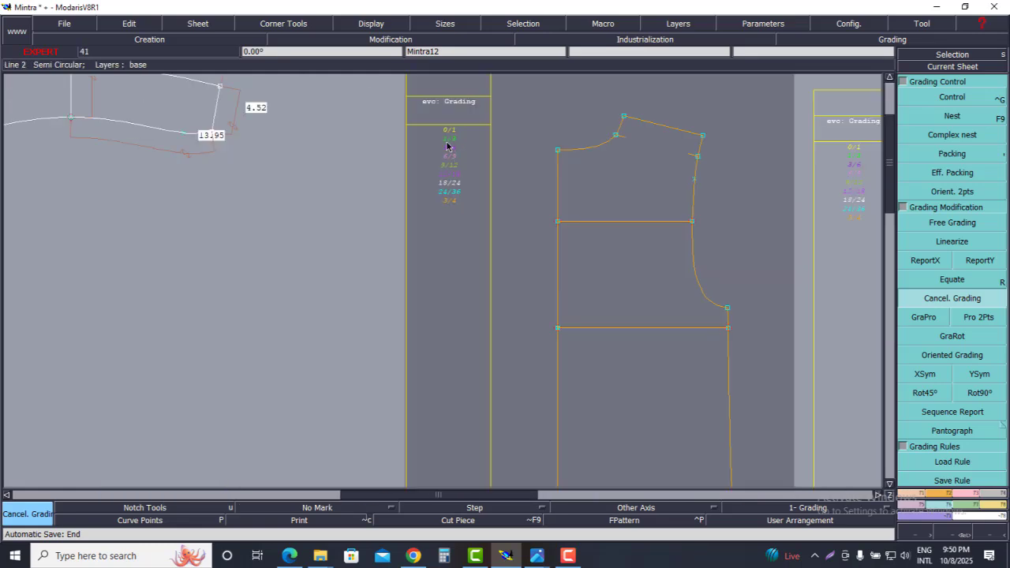
scroll(448, 147, "down", 2)
scroll(448, 138, "up", 2)
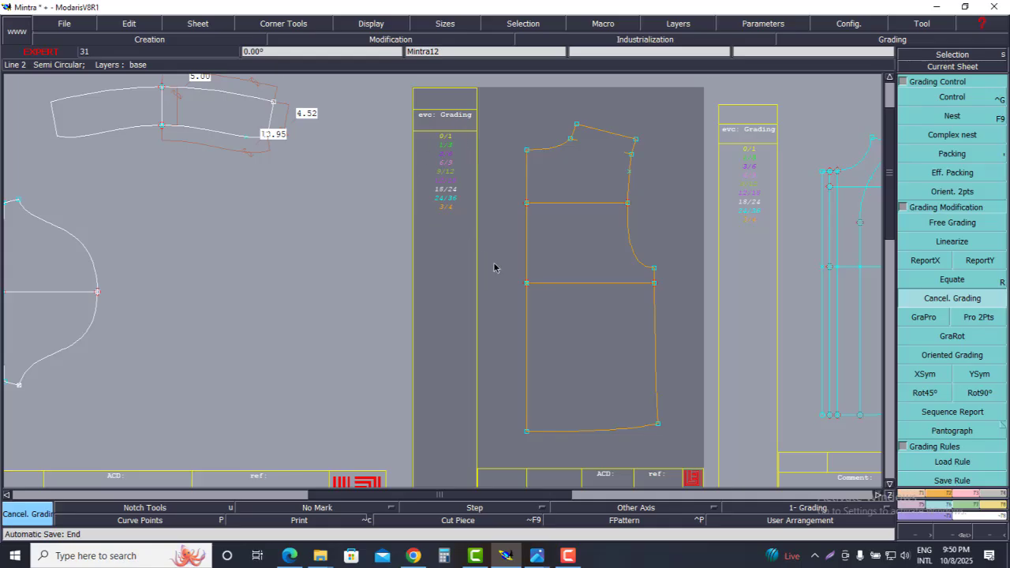
left_click(967, 508)
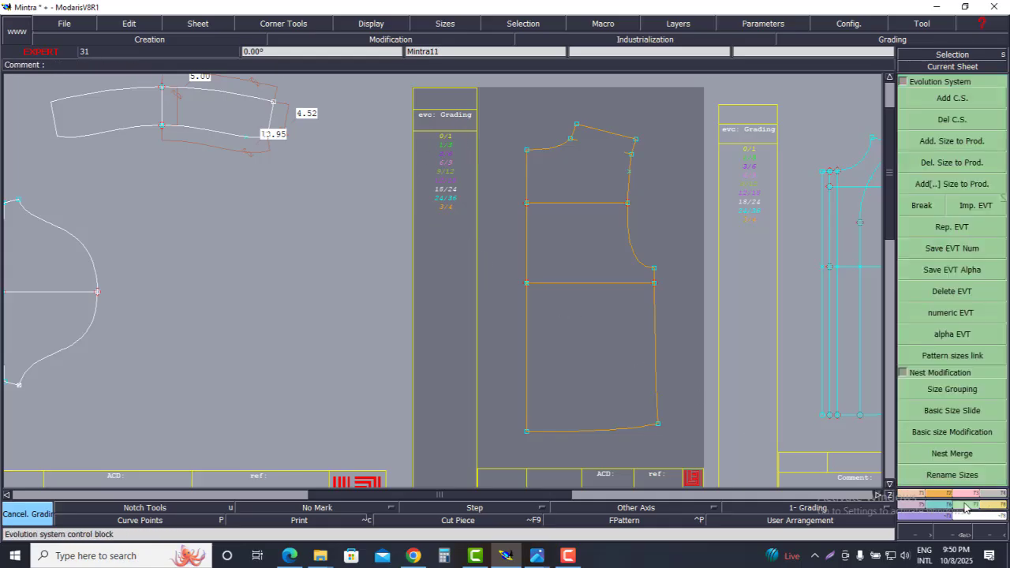
left_click(983, 206)
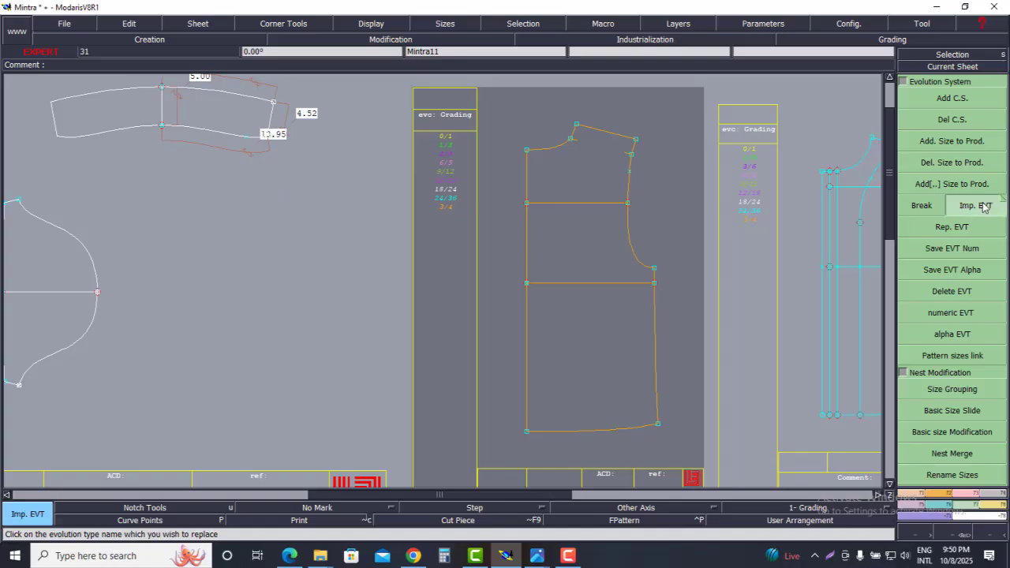
left_click(452, 162)
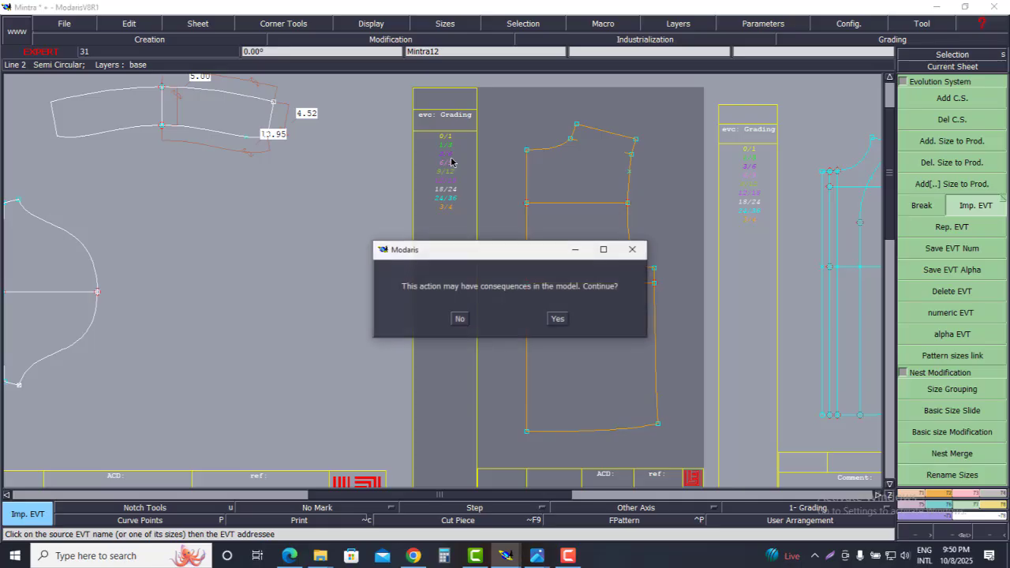
left_click(558, 318)
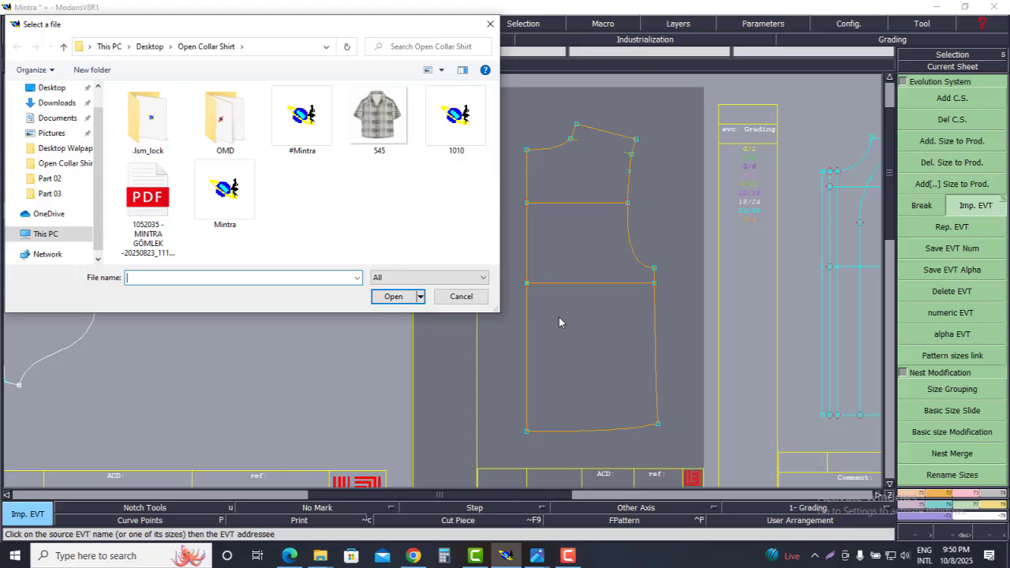
left_click(456, 283)
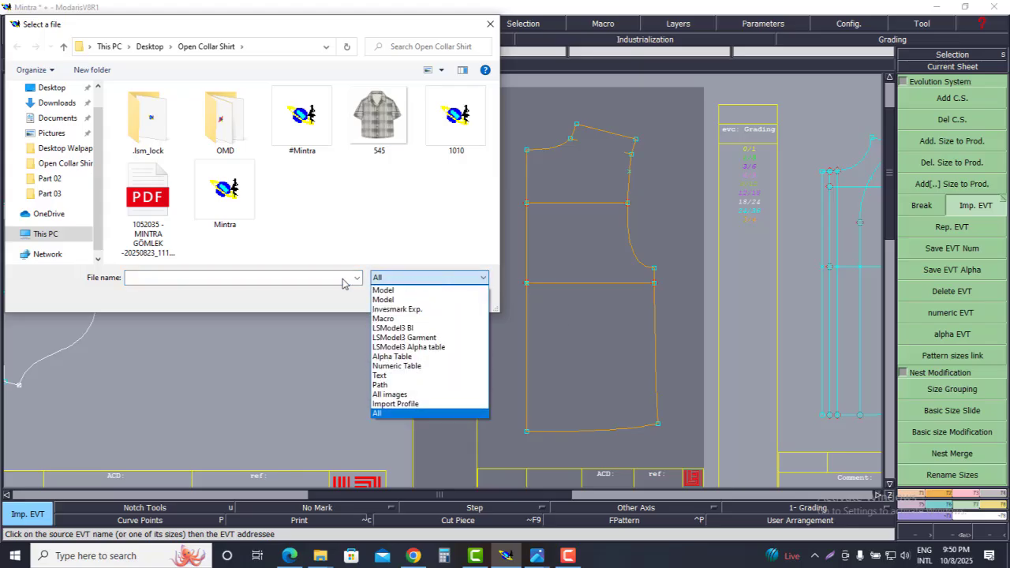
left_click(246, 298)
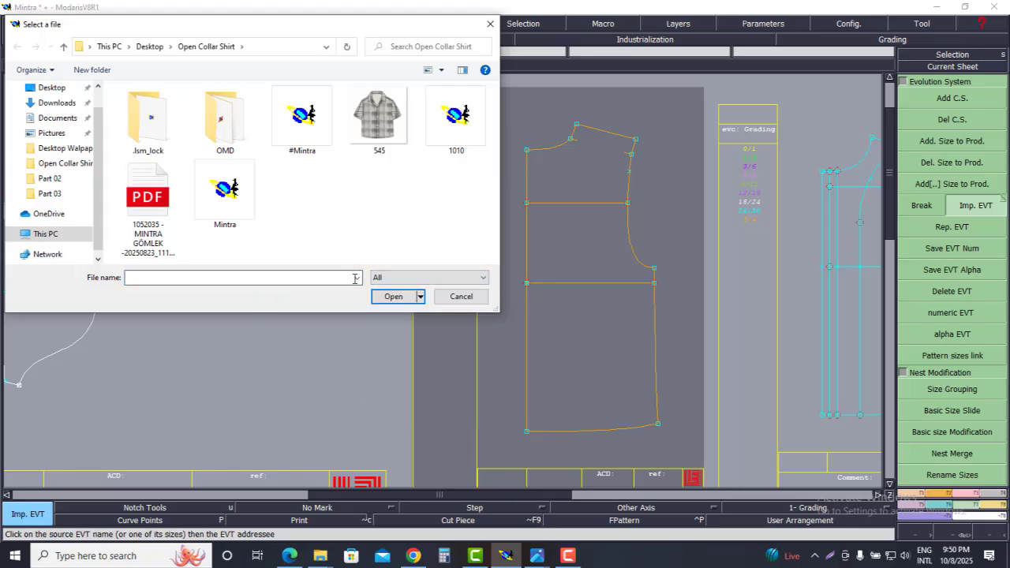
left_click(420, 282)
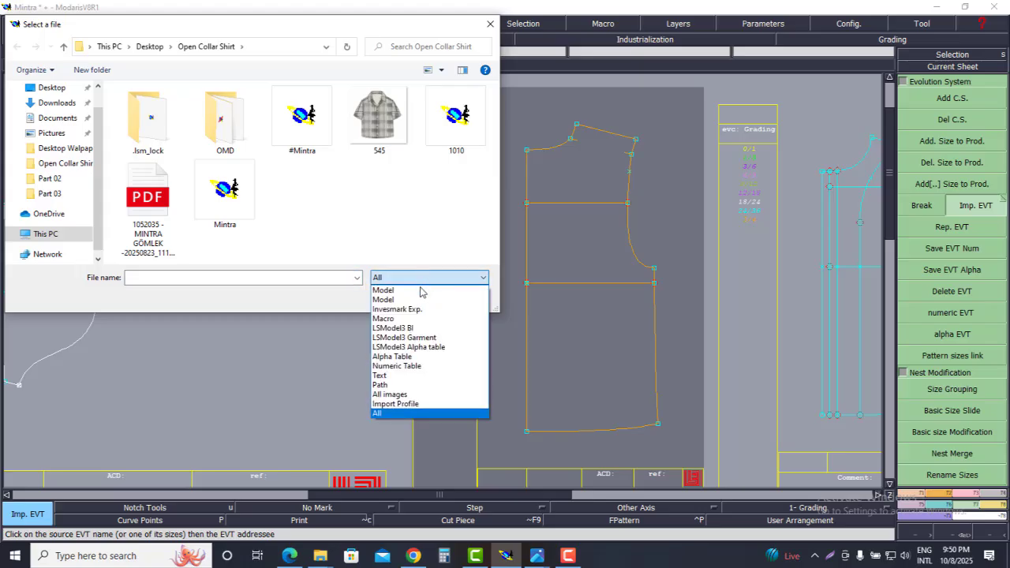
left_click(418, 291)
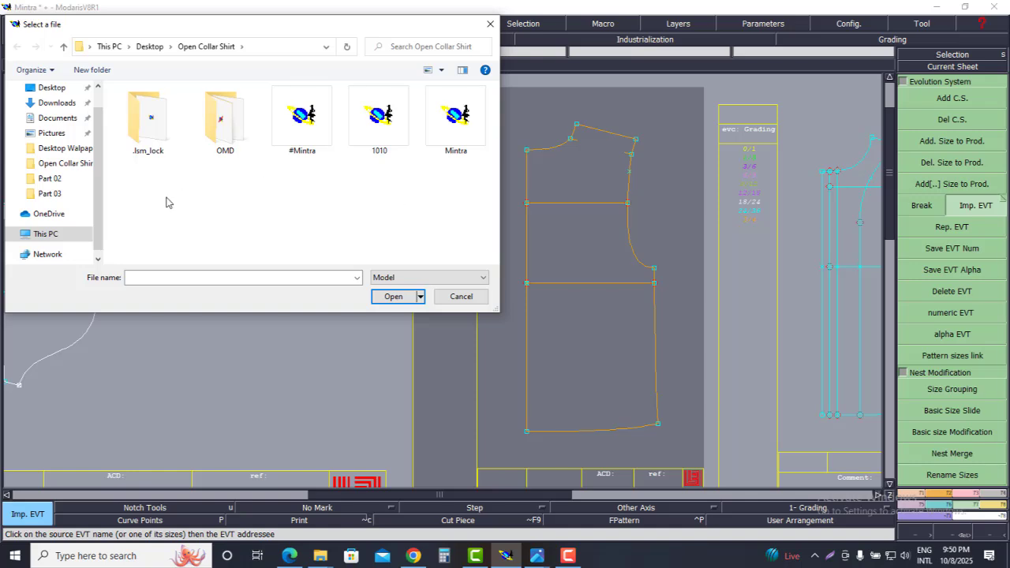
left_click(385, 279)
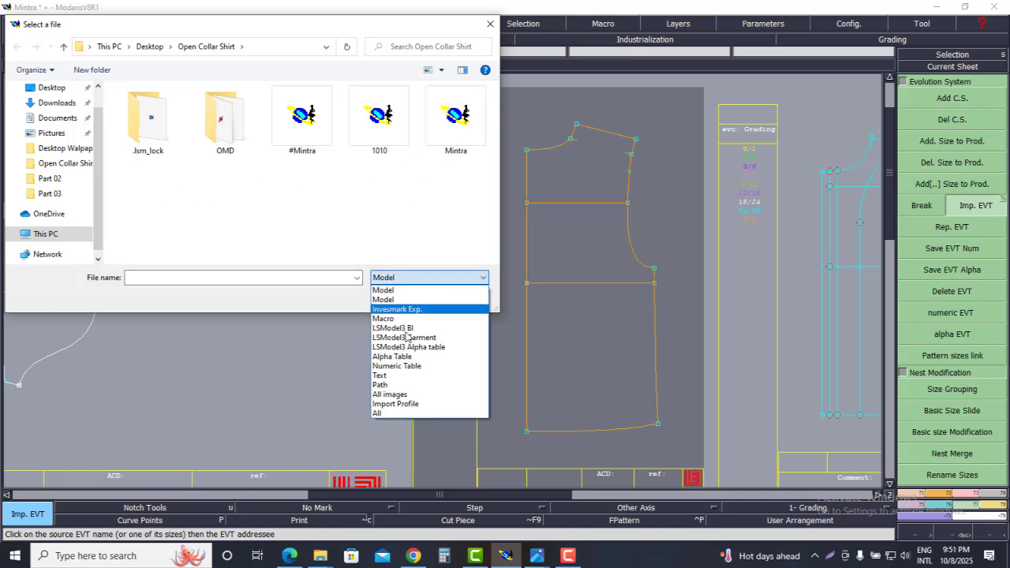
left_click(386, 413)
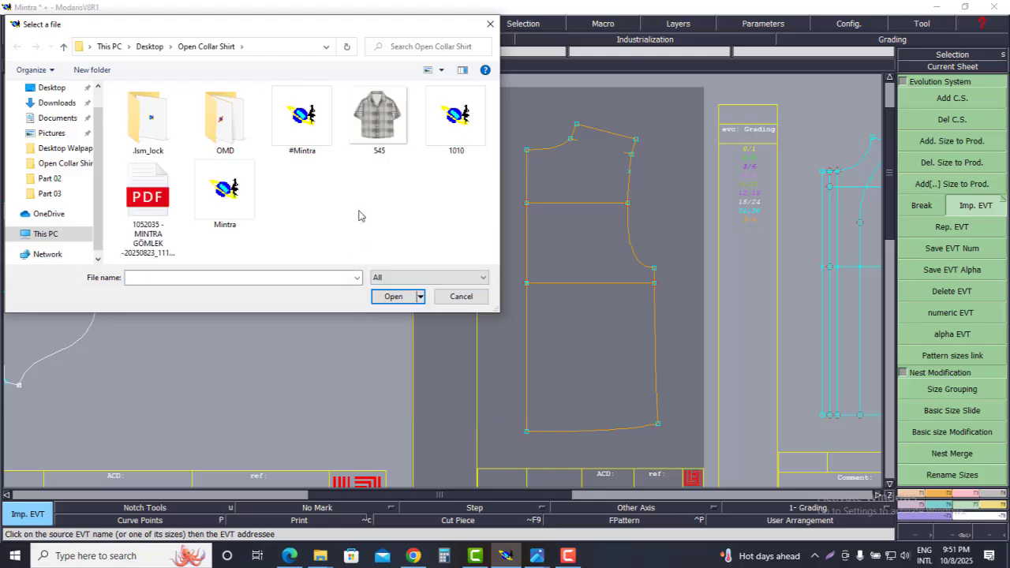
Step: Load the 1-18-4 text file from the Desktop as the size range to import
left_click(54, 90)
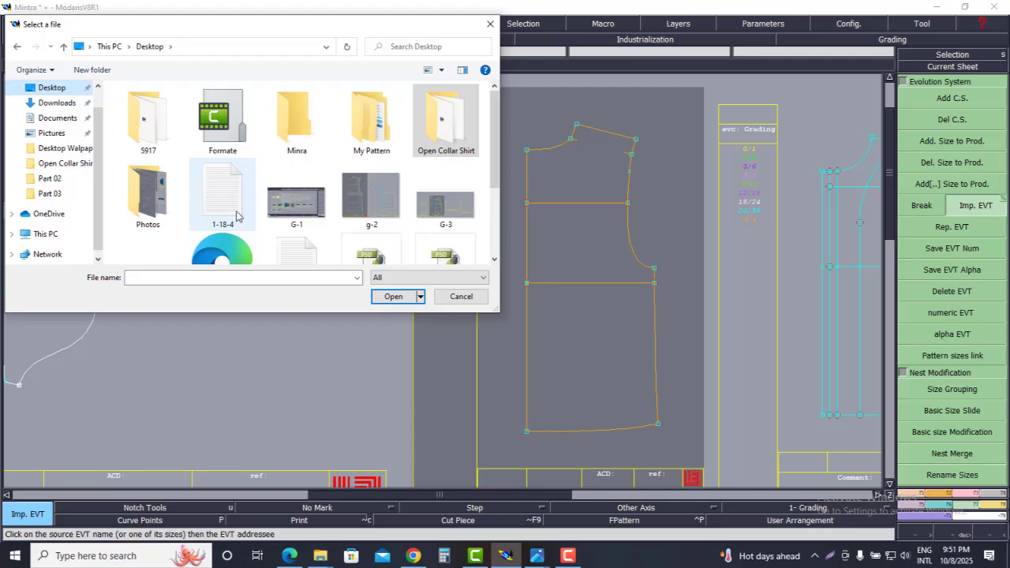
left_click(231, 199)
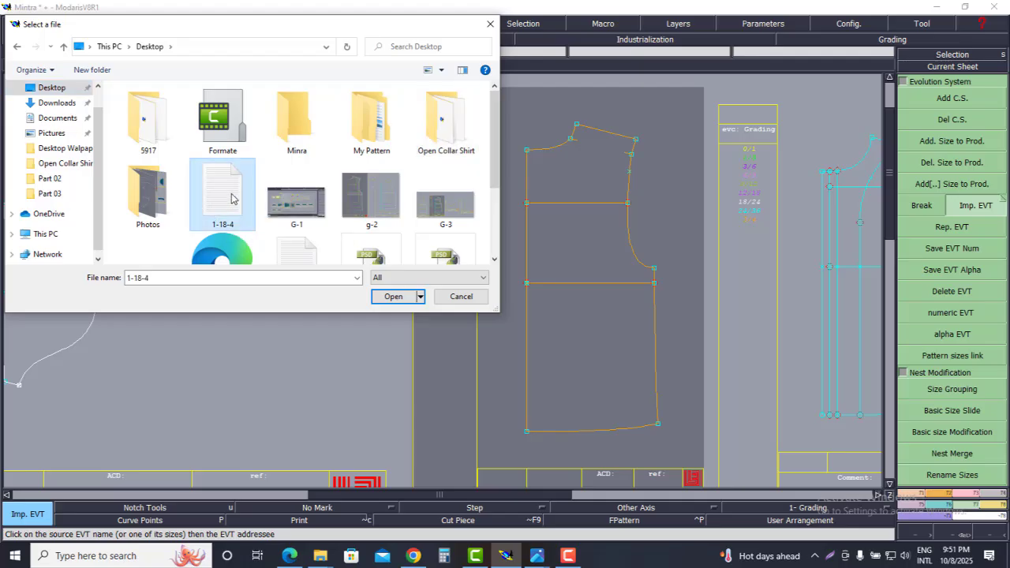
left_click(393, 297)
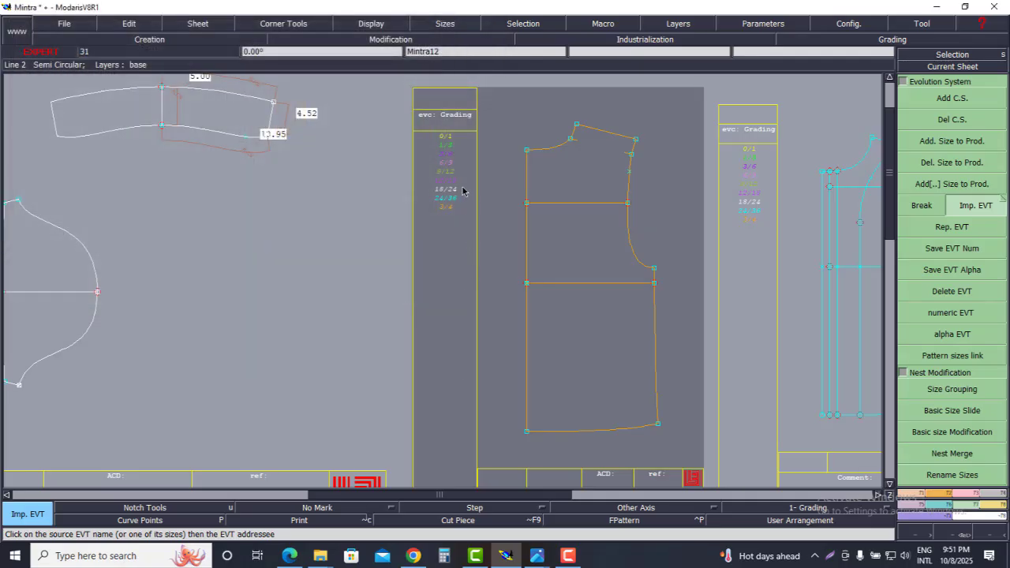
Step: Rearrange all the sheets on the desk and inspect the size lists of the cut pieces
key("j")
scroll(72, 345, "up", 1)
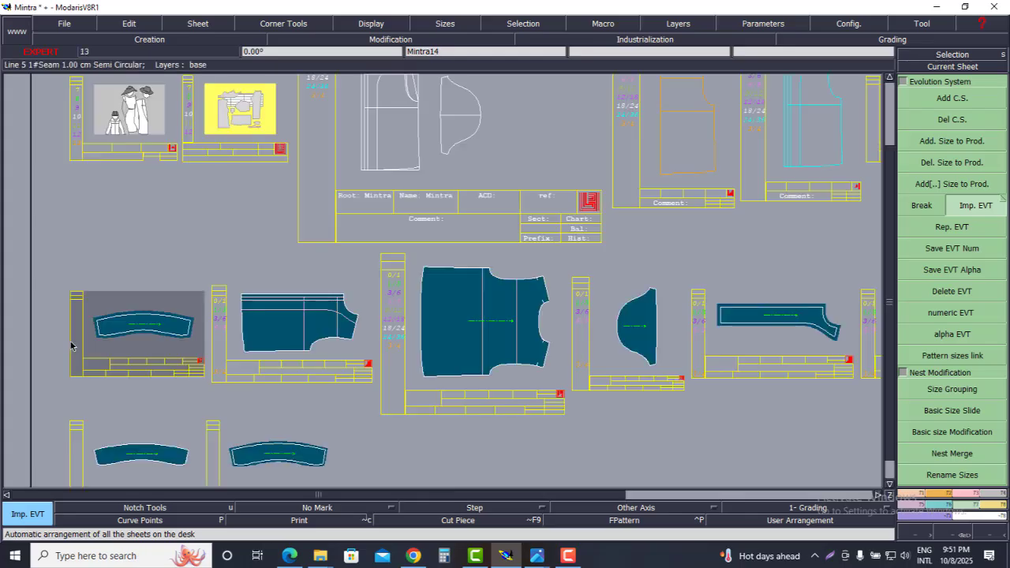
scroll(71, 346, "up", 1)
scroll(401, 319, "up", 1)
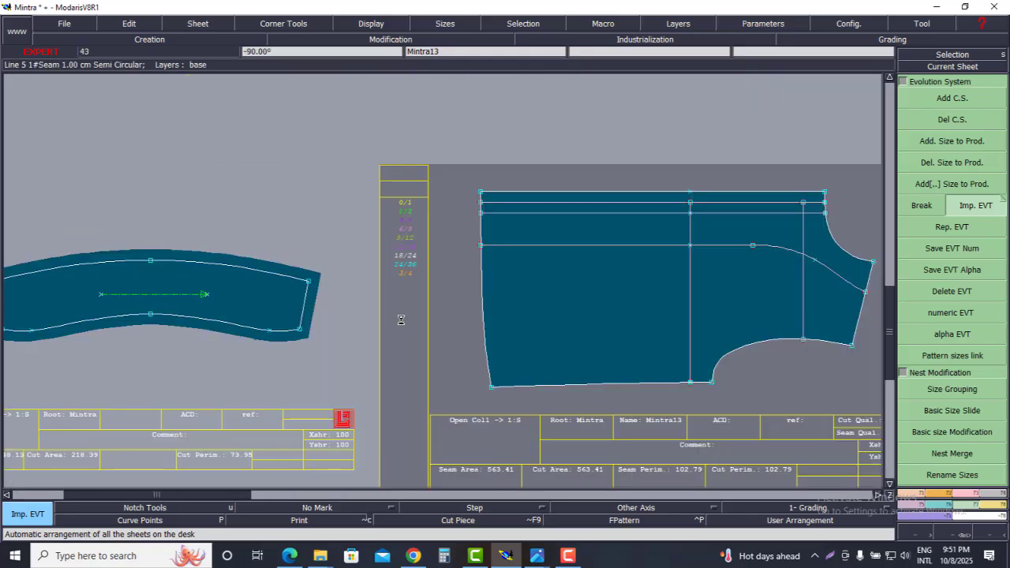
scroll(402, 317, "down", 3)
scroll(643, 318, "up", 1)
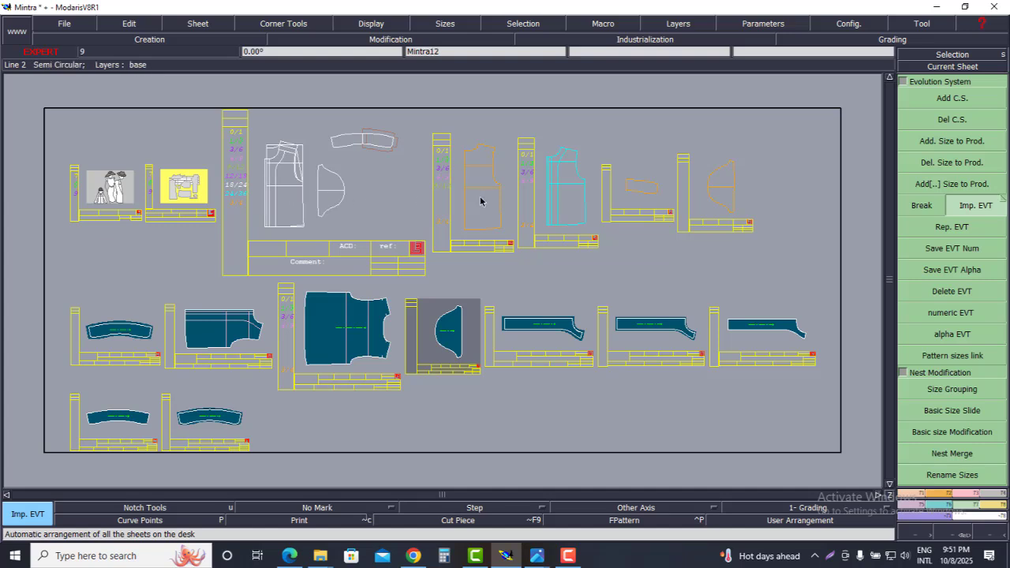
Step: Delete the four outline sheets of the back, front, collar and sleeve, and rearrange the remaining sheets
key("Delete")
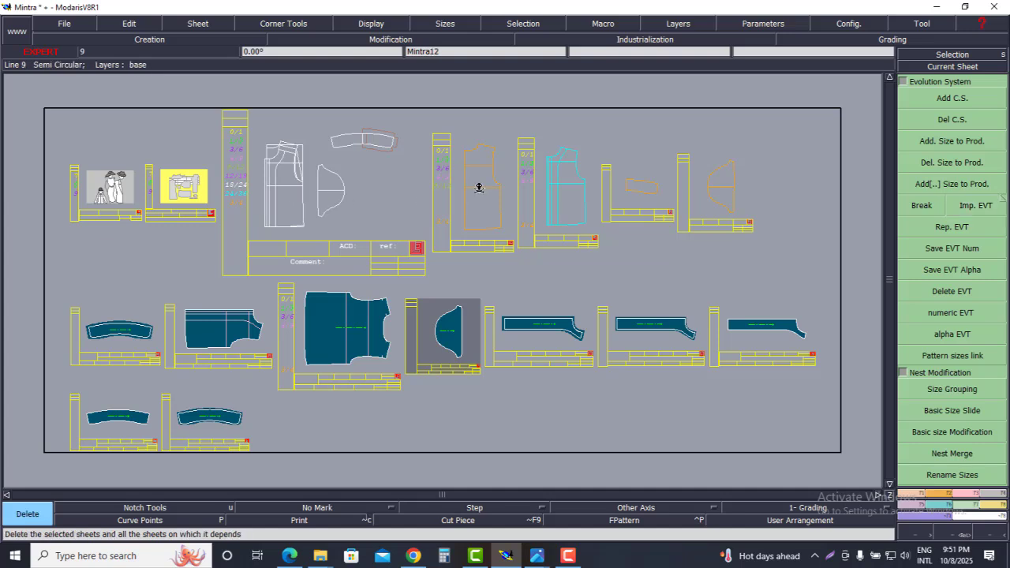
left_click(479, 187)
left_click(563, 190)
left_click(643, 191)
left_click(717, 190)
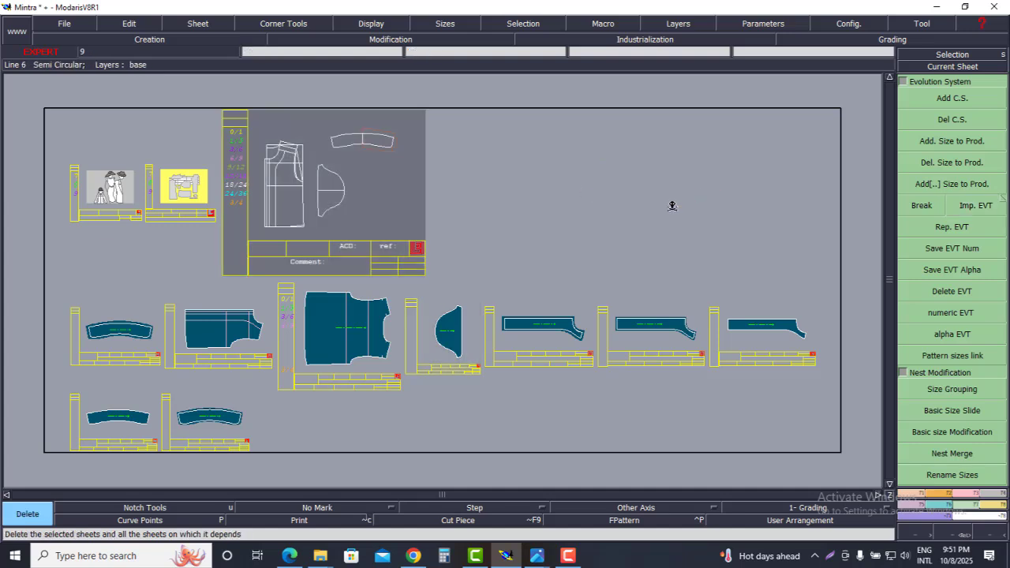
key("ctrl+a")
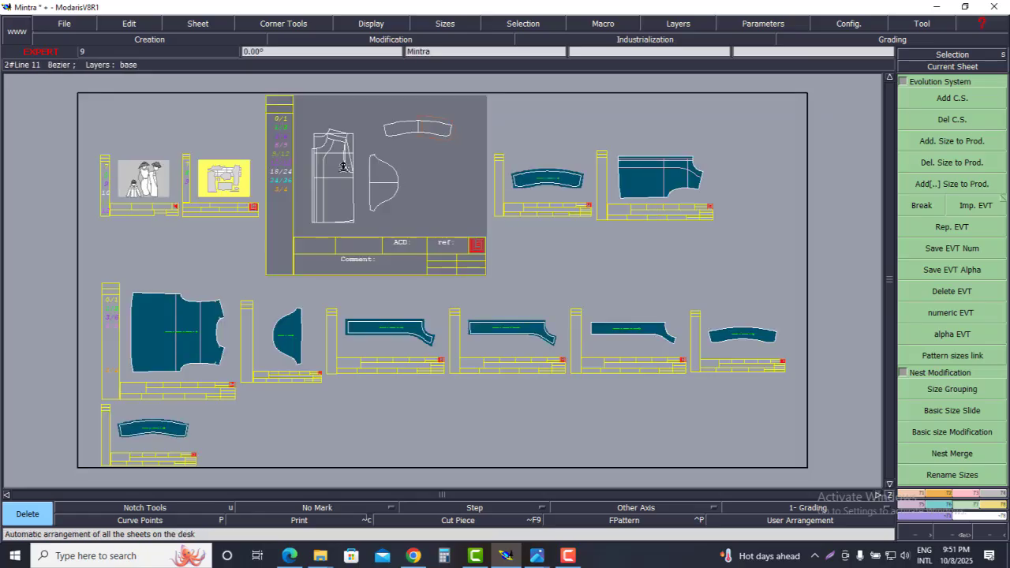
Step: Extract the front piece from the base drawing with Seam, including the facing curve, placket lines and horizontal lines as internal lines
scroll(343, 166, "up", 5)
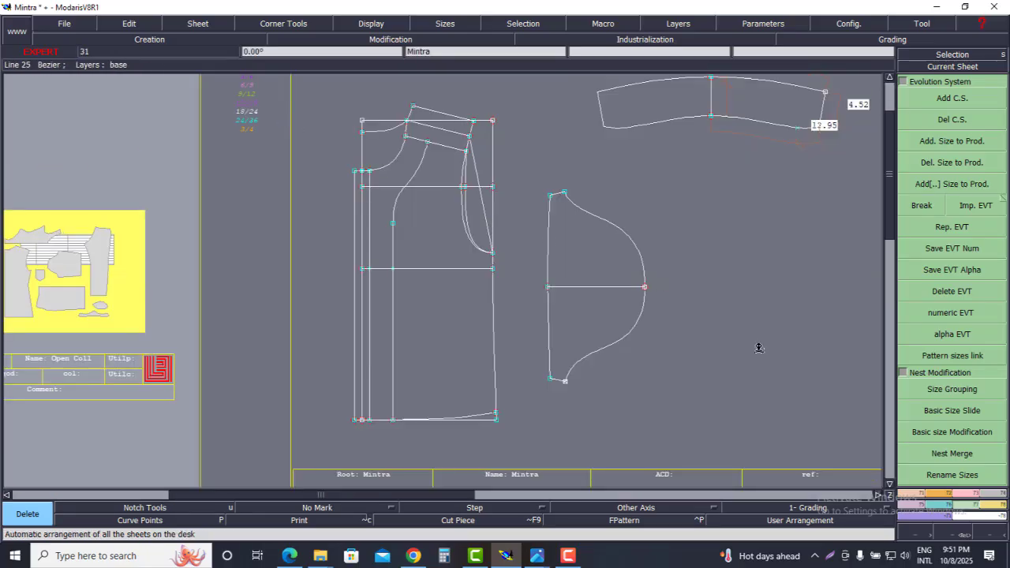
left_click(994, 495)
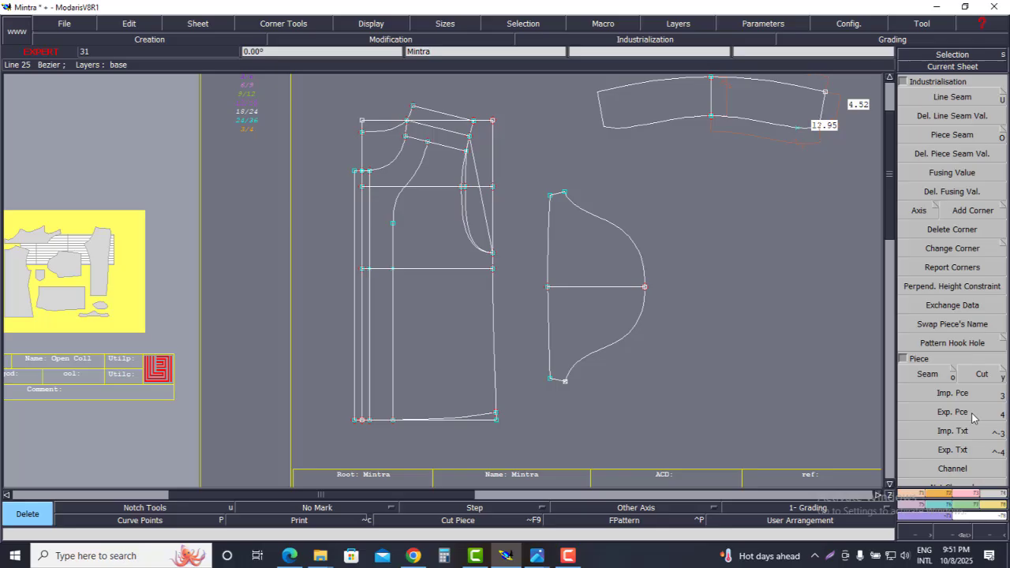
left_click(943, 375)
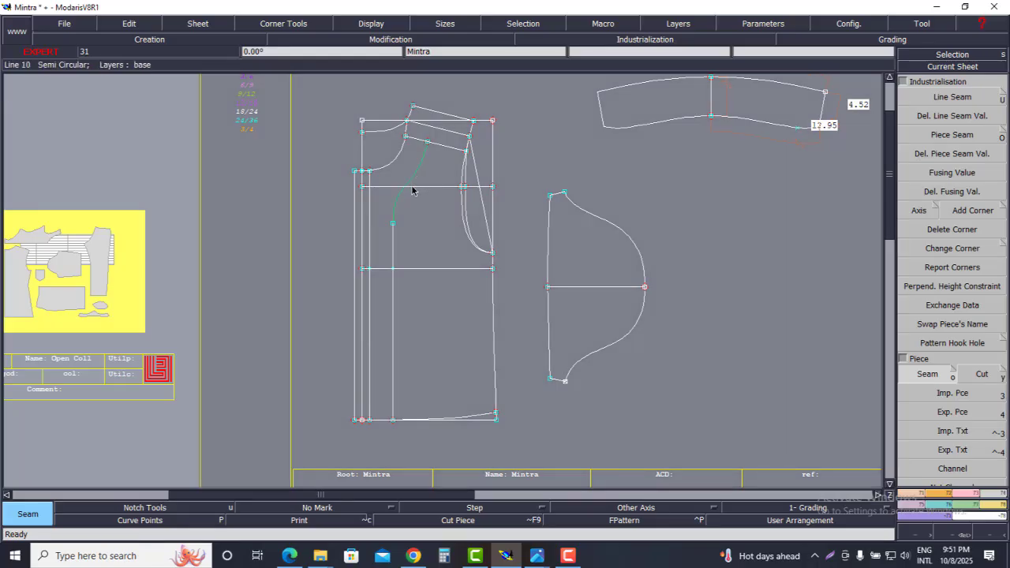
left_click(412, 188)
left_click(410, 272)
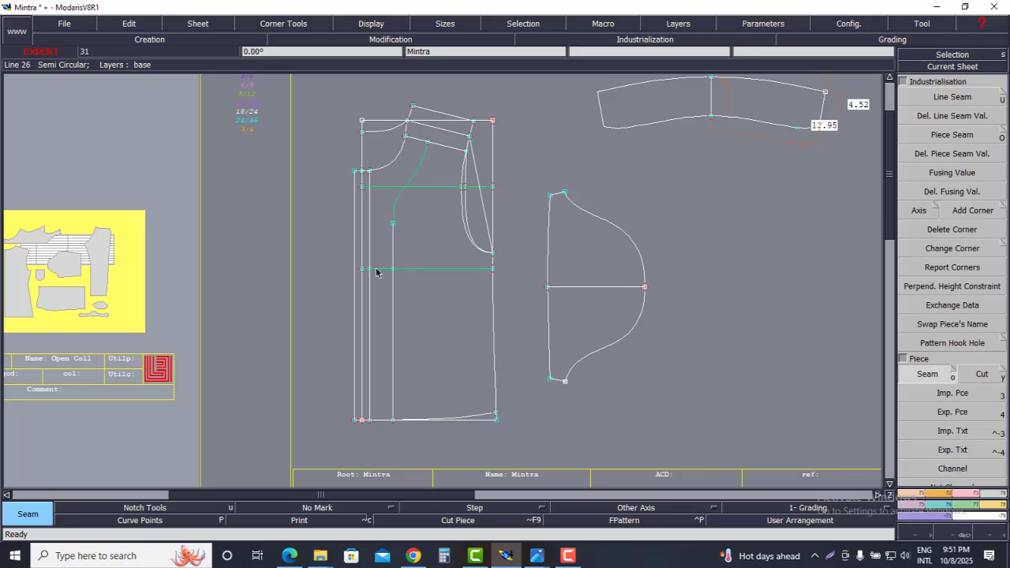
left_click(370, 227)
left_click(361, 222)
left_click(354, 217)
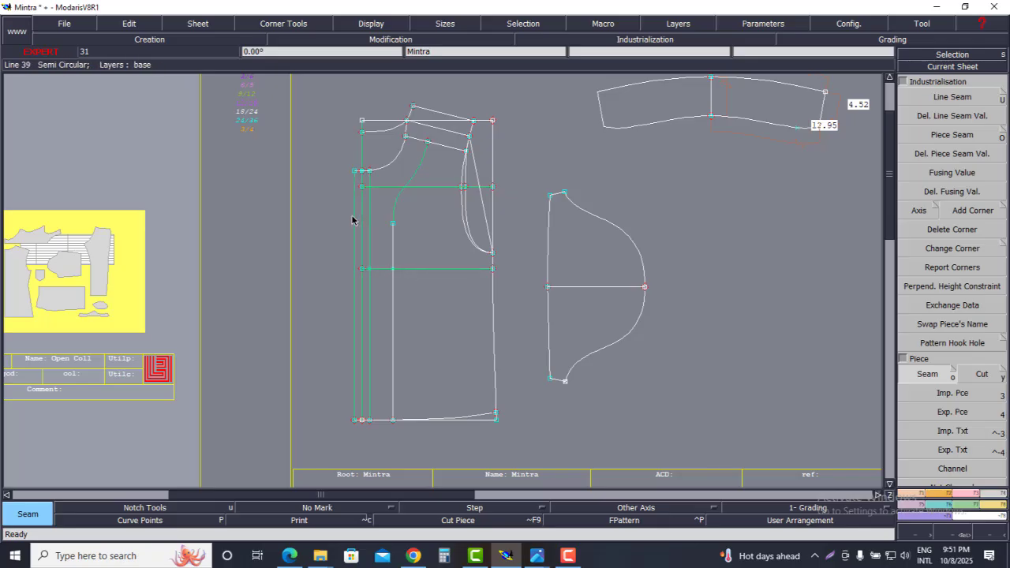
left_click(392, 287)
left_click(407, 170)
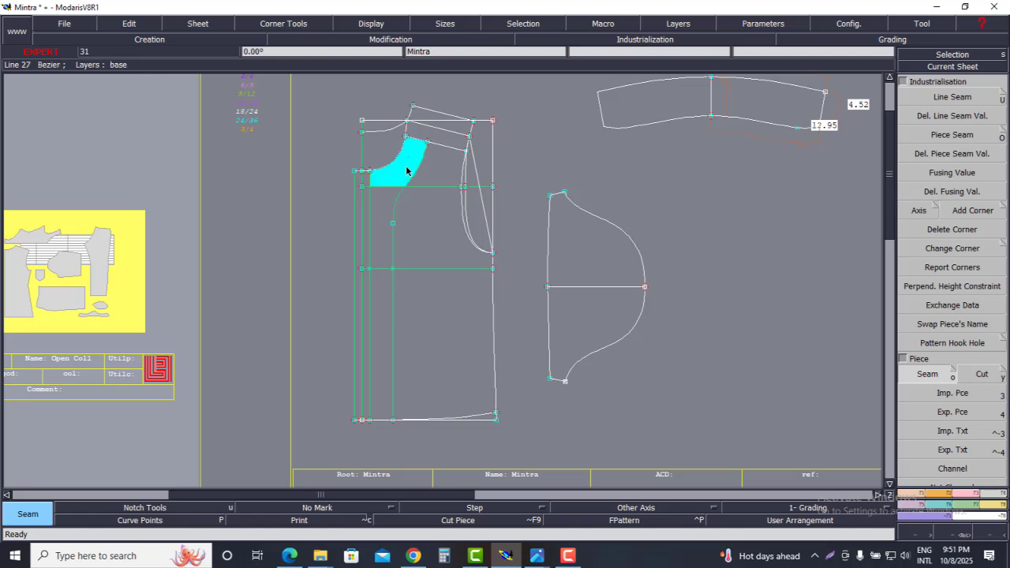
mouse_move(407, 168)
left_mouse_down()
mouse_move(419, 287)
mouse_move(401, 345)
mouse_move(360, 360)
mouse_move(383, 224)
mouse_move(368, 213)
mouse_move(365, 181)
mouse_move(422, 220)
mouse_move(440, 297)
left_mouse_up()
right_click(440, 299)
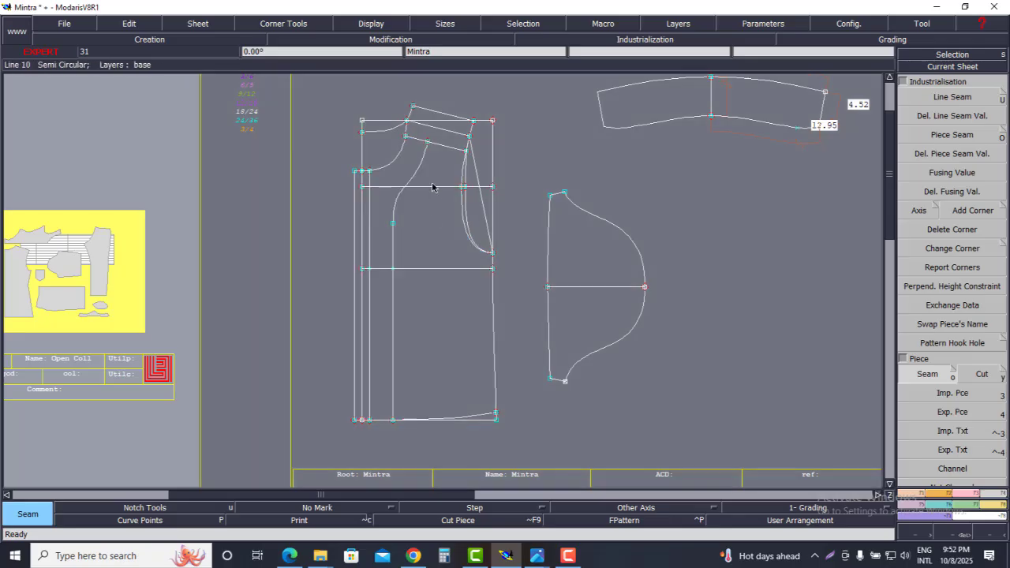
Step: Extract the back piece from the base drawing with Seam, including its two horizontal internal lines, and rearrange all the sheets
left_click(433, 188)
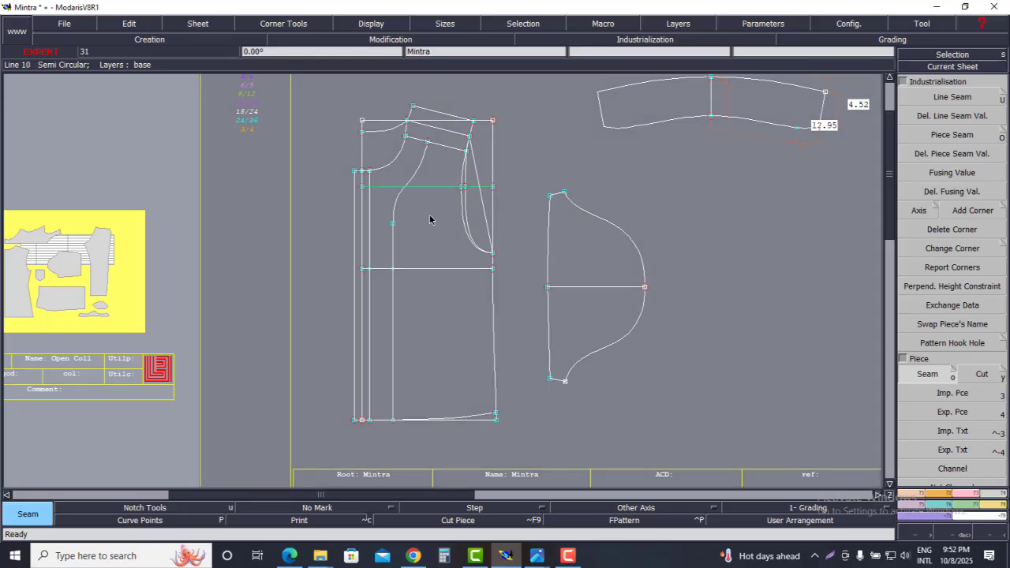
left_click(423, 270)
left_click(426, 119)
left_click(429, 311)
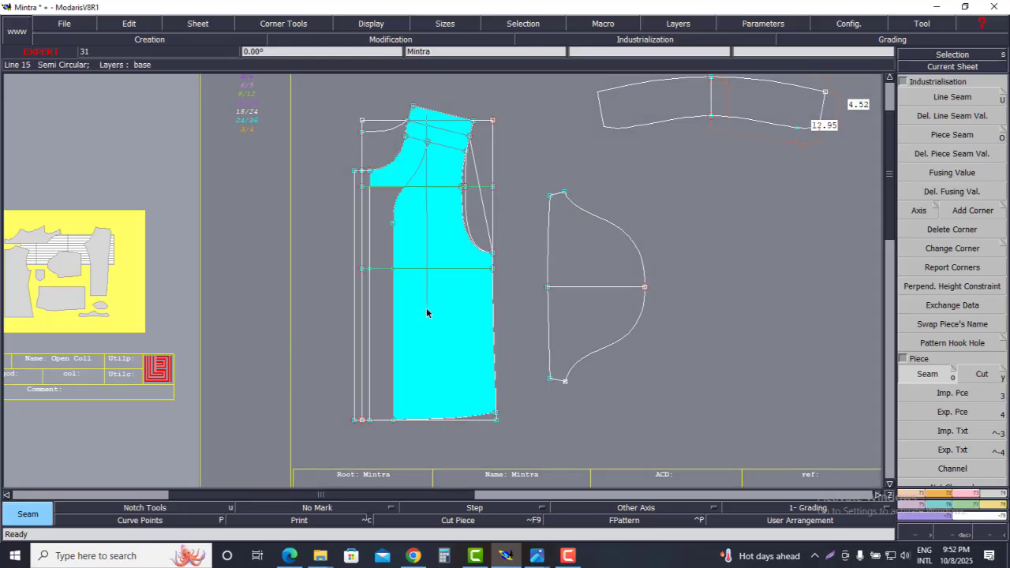
left_click(388, 324)
left_click(367, 327)
left_click(388, 243)
left_click(371, 228)
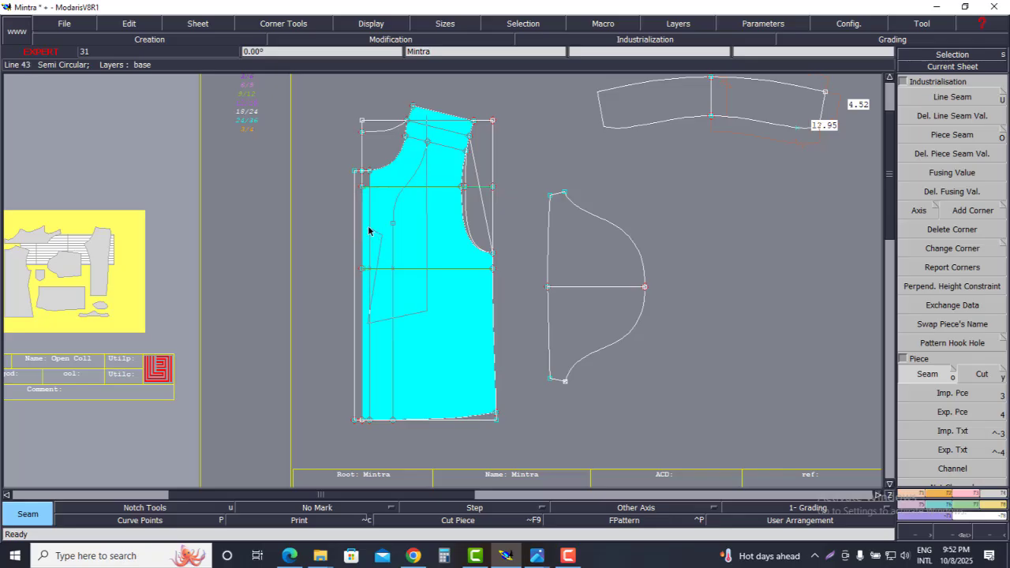
left_click(366, 183)
left_click(370, 142)
left_click(371, 131)
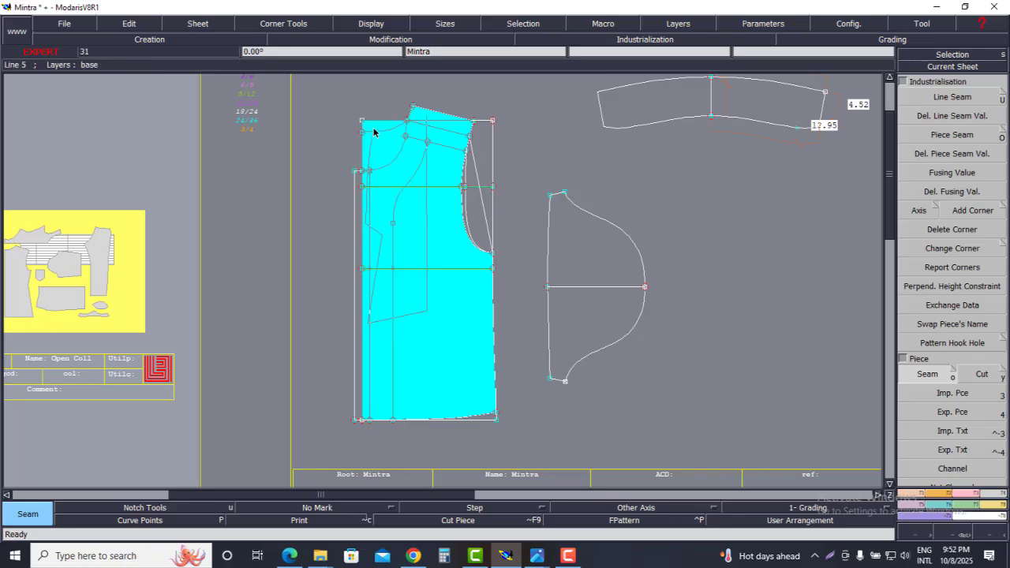
right_click(415, 324)
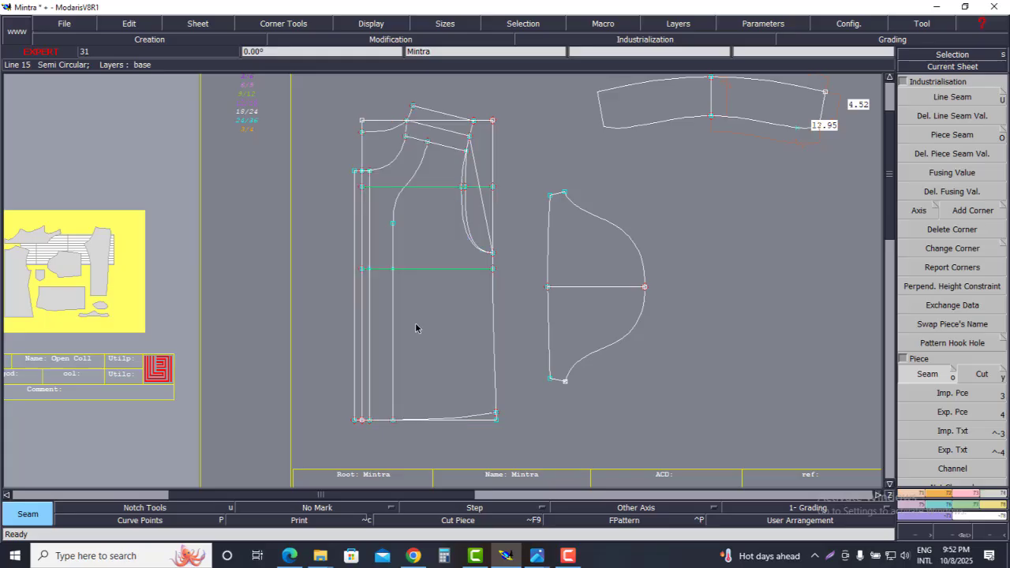
key("j")
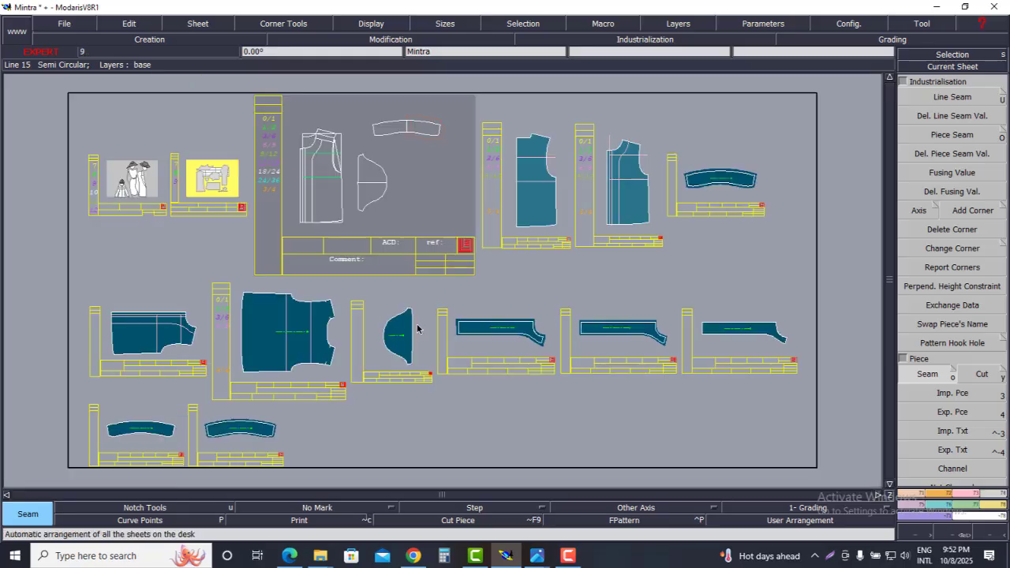
Step: Delete the extracted back piece sheet that has the straight neckline
scroll(597, 135, "up", 3)
scroll(449, 163, "up", 2)
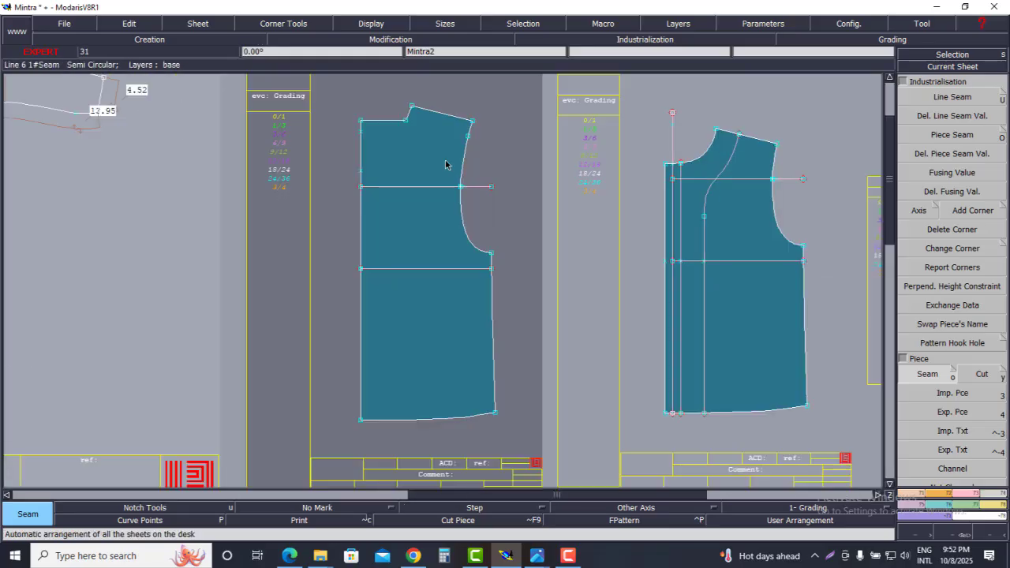
scroll(388, 103, "up", 2)
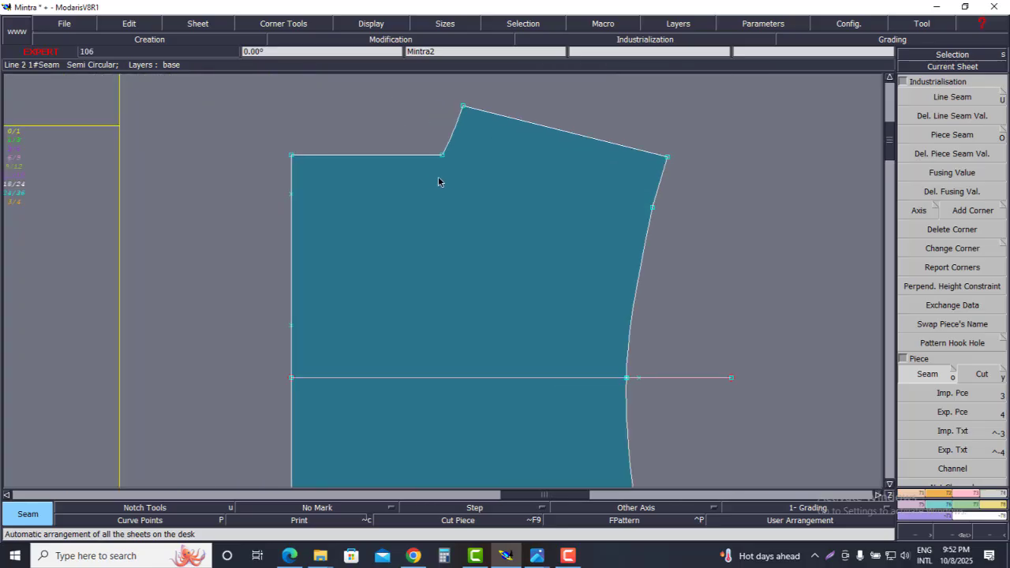
scroll(438, 182, "down", 3)
key("Delete")
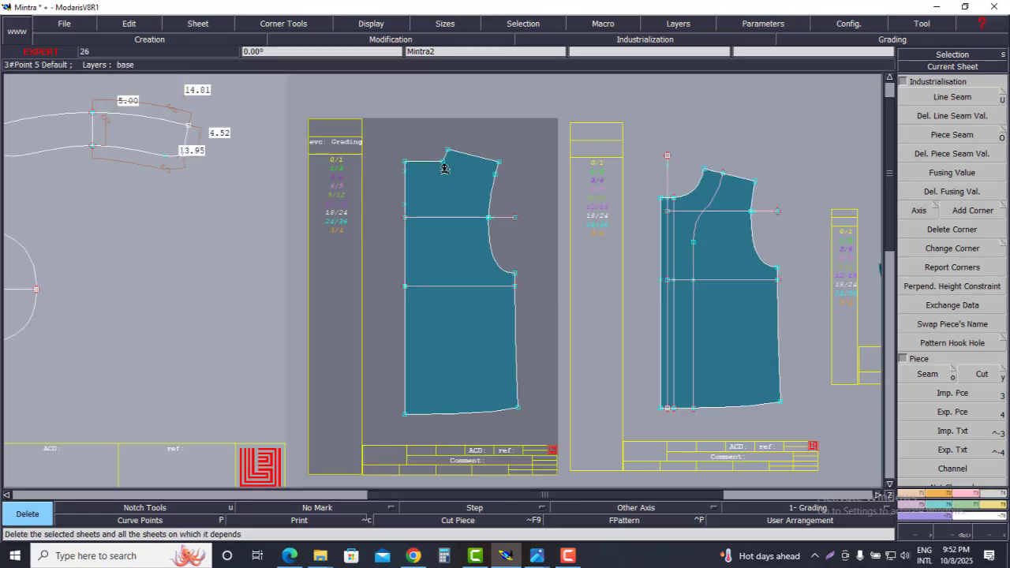
left_click(464, 199)
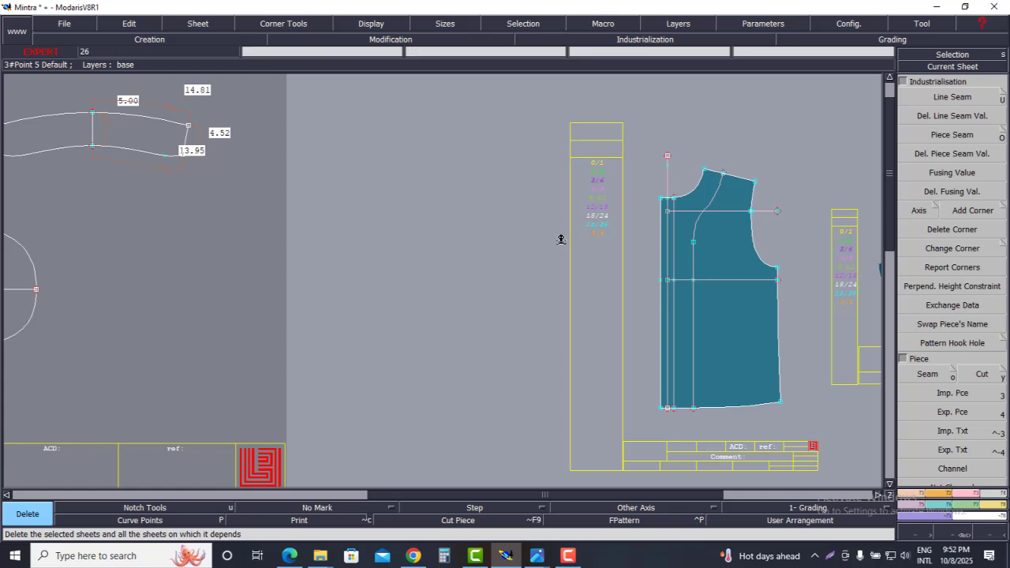
Step: Try to extract the back piece from the base drawing with Seam, picking its body, shoulder and neckline areas
scroll(590, 230, "down", 3)
scroll(205, 255, "up", 5)
scroll(410, 241, "down", 4)
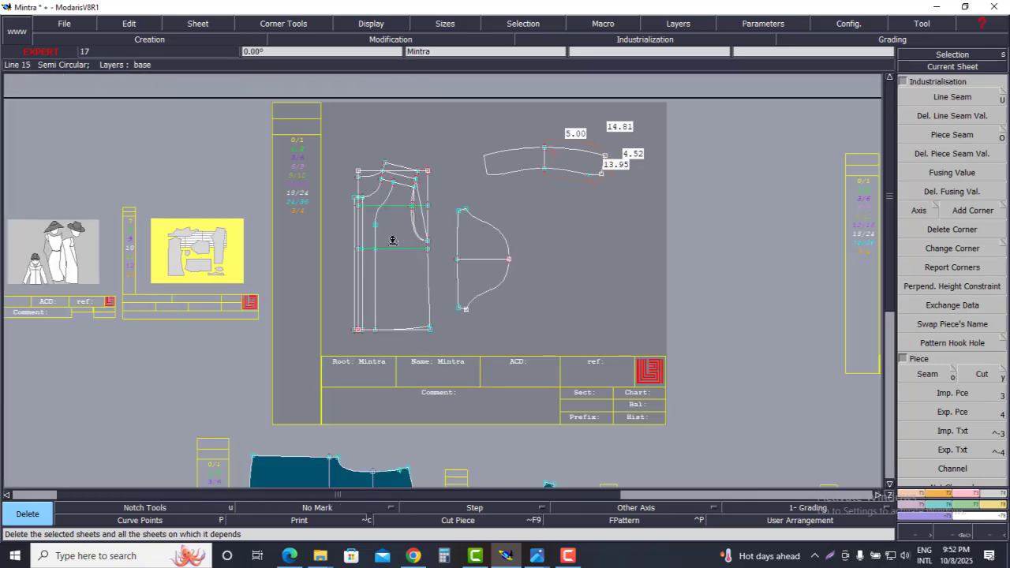
scroll(371, 226, "up", 4)
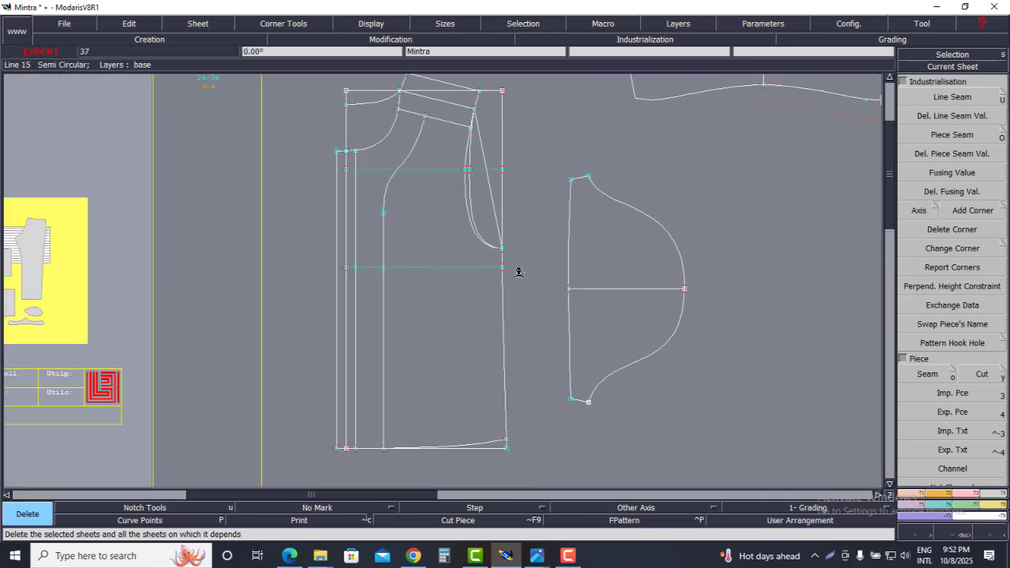
left_click(927, 374)
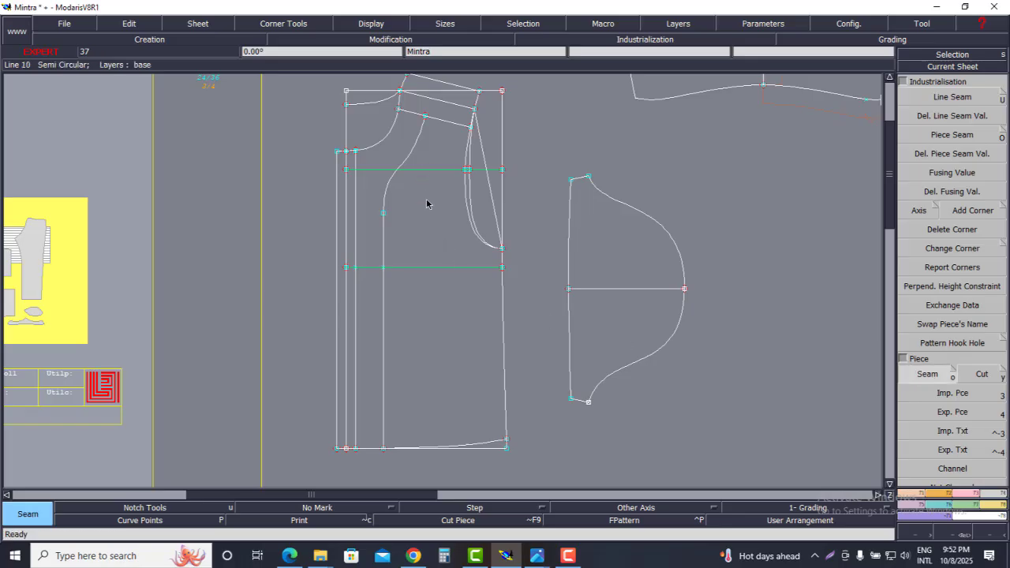
mouse_move(419, 85)
left_mouse_down()
mouse_move(427, 150)
mouse_move(377, 134)
mouse_move(361, 178)
mouse_move(354, 162)
mouse_move(353, 311)
mouse_move(449, 355)
mouse_move(449, 234)
mouse_move(467, 160)
left_mouse_up()
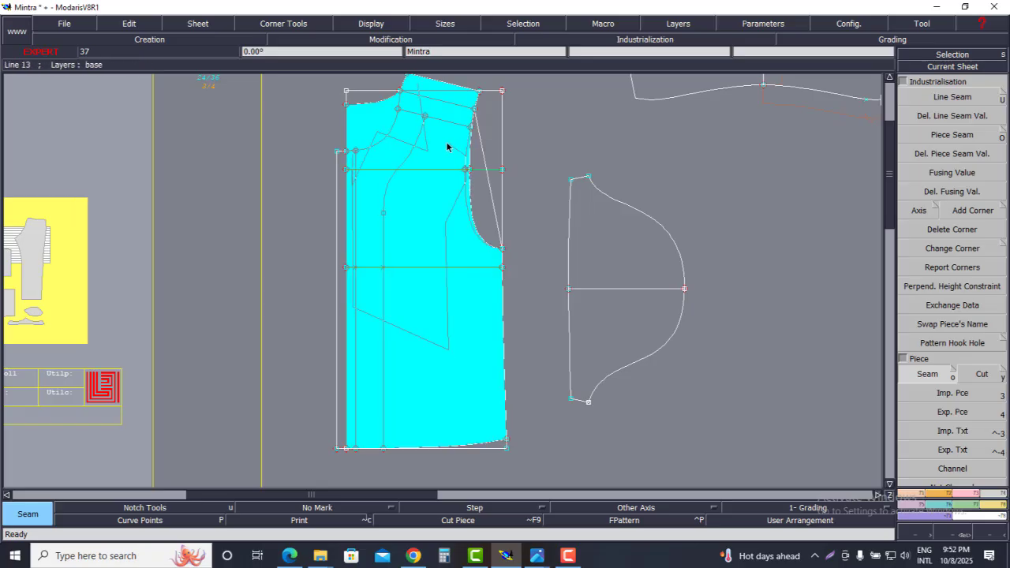
scroll(406, 197, "down", 2)
scroll(397, 160, "up", 5)
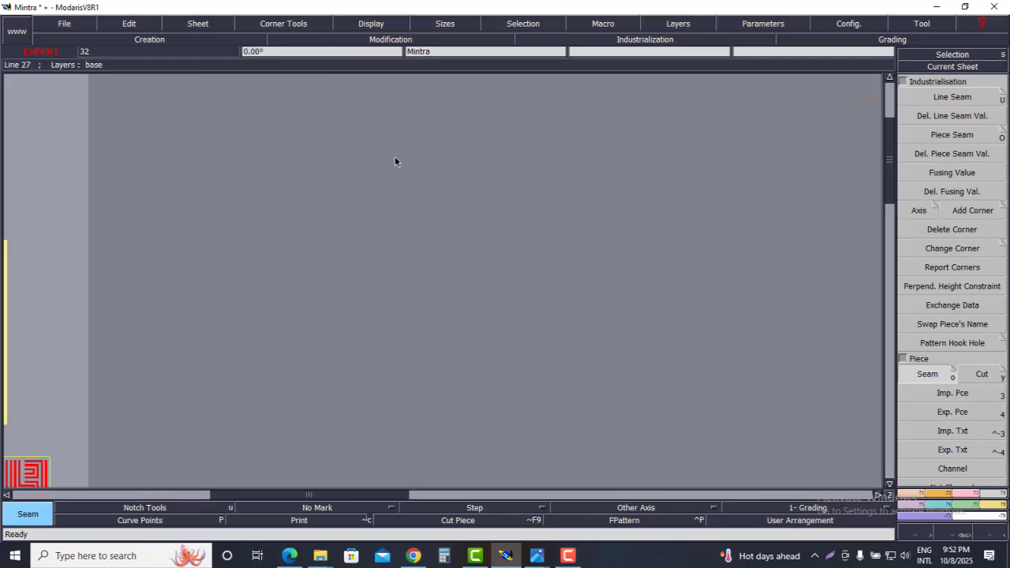
scroll(400, 159, "down", 2)
scroll(418, 207, "up", 4)
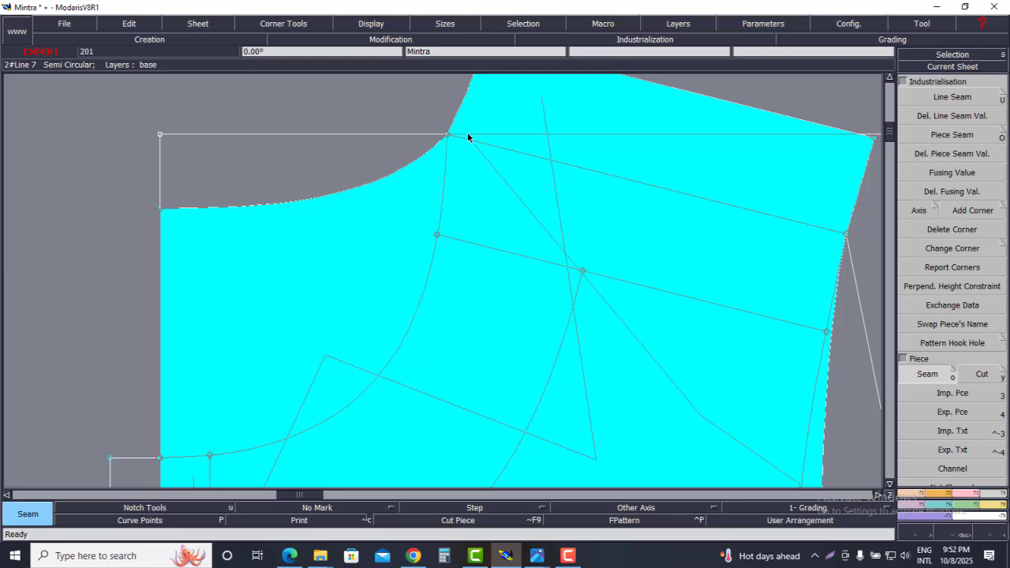
left_click(471, 125)
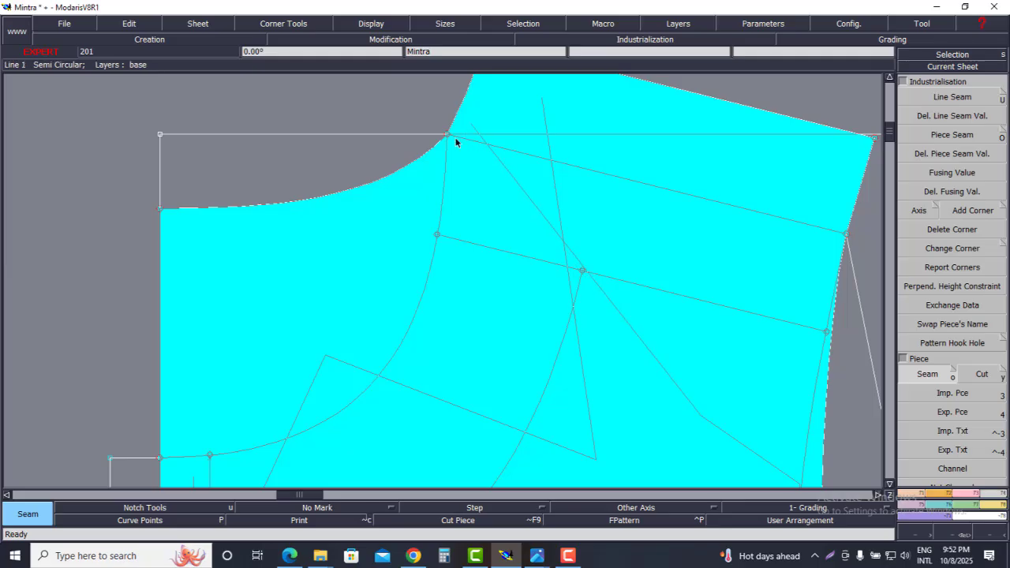
left_click(414, 159)
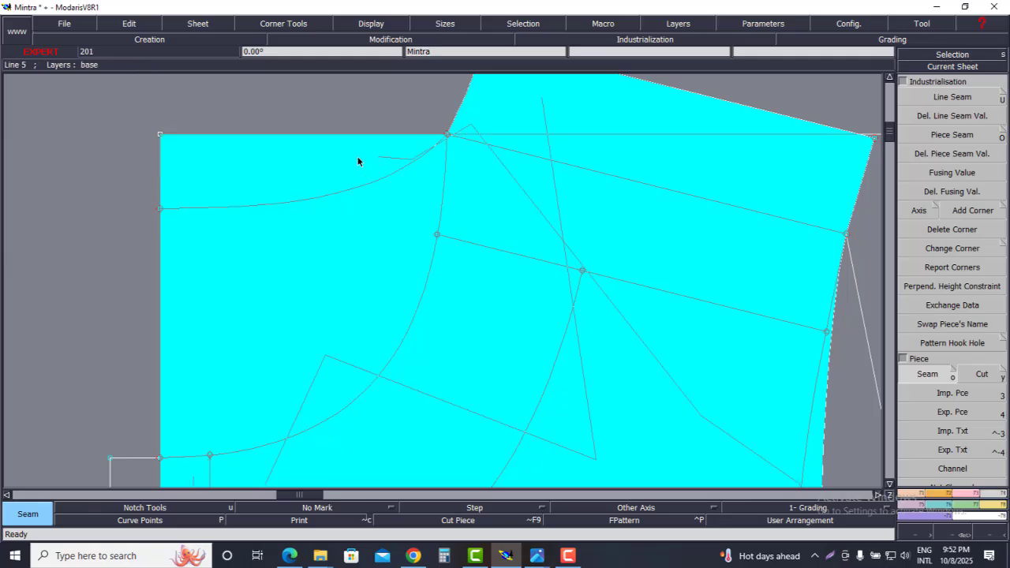
right_click(318, 174)
scroll(392, 175, "down", 1)
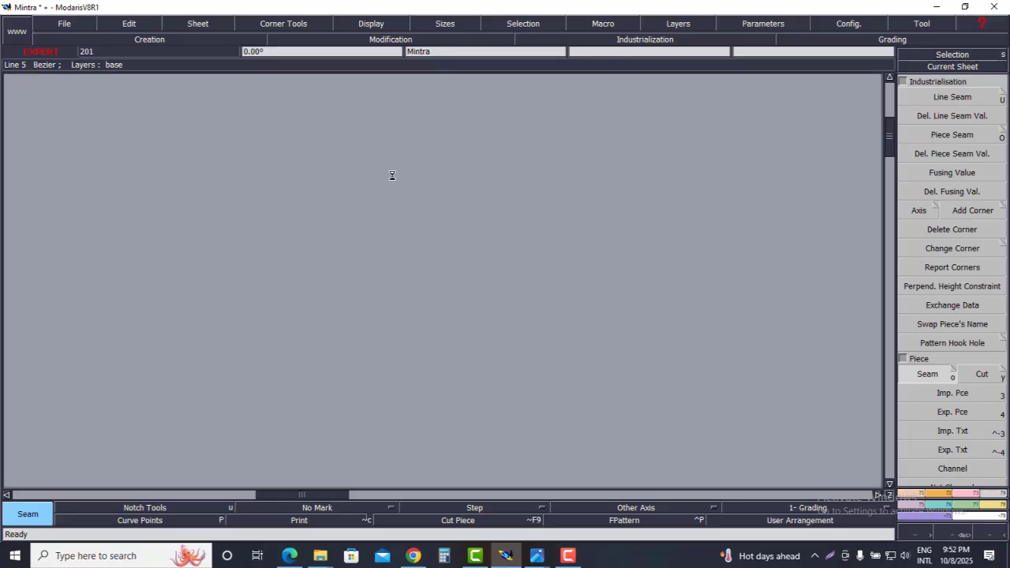
scroll(386, 173, "up", 1)
Step: Pick all areas of the back in the base drawing with Seam, following the curved back neckline, raised shoulder and back armhole
left_click(351, 221)
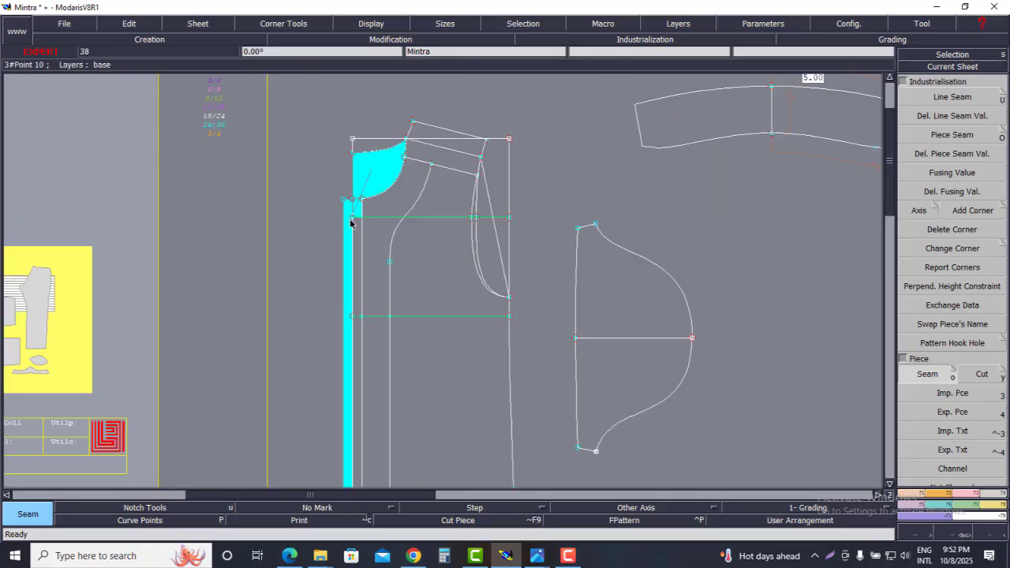
left_click(359, 222)
left_click(359, 343)
left_click(450, 384)
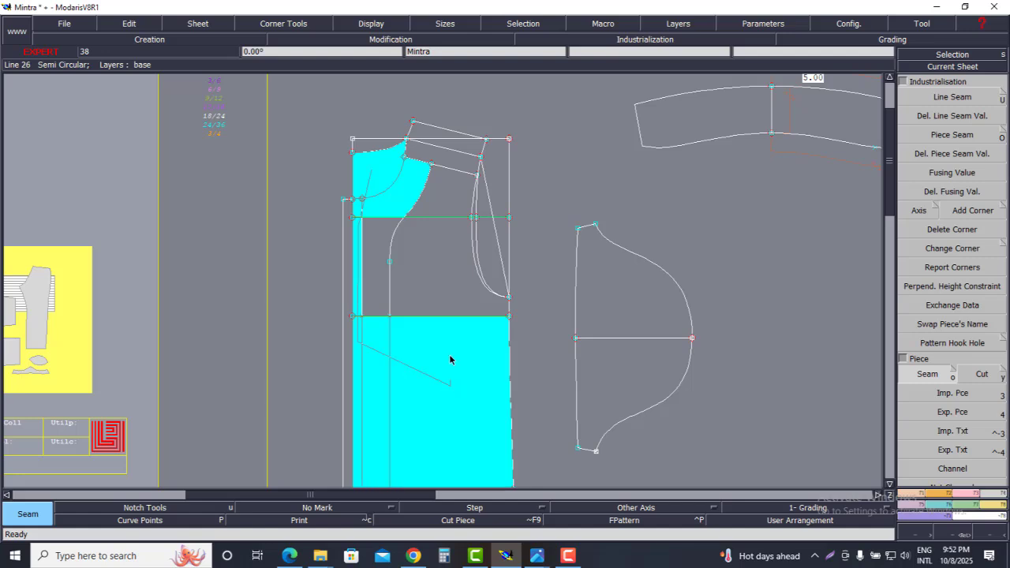
left_click(434, 270)
left_click(377, 258)
left_click(434, 210)
left_click(430, 164)
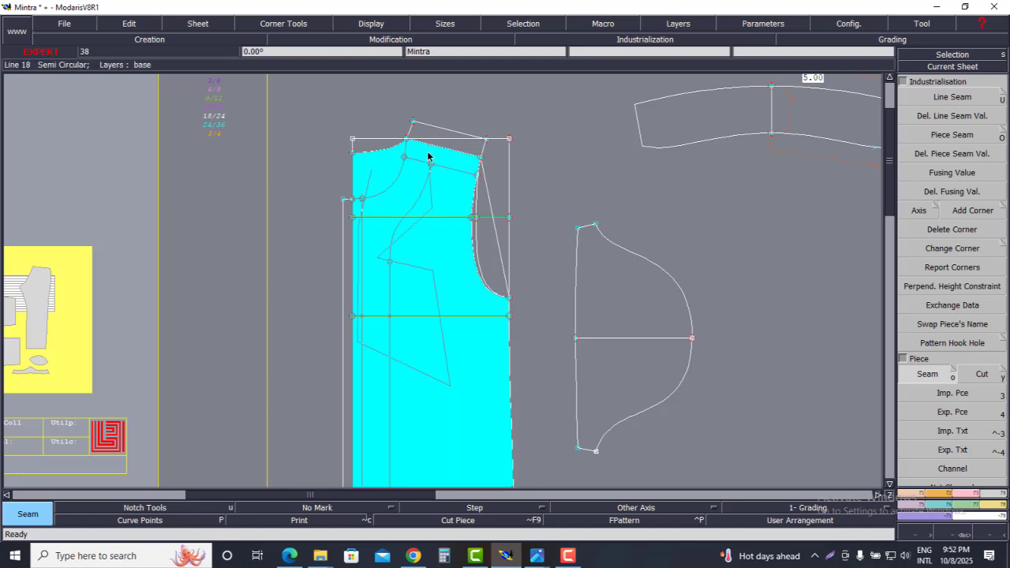
left_click(426, 130)
left_click(450, 280)
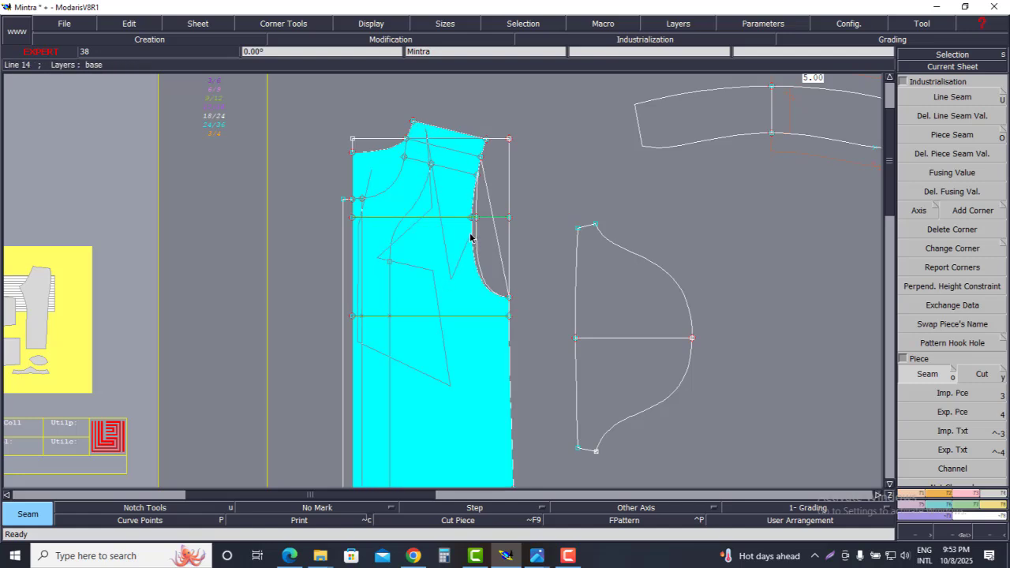
left_click(471, 235)
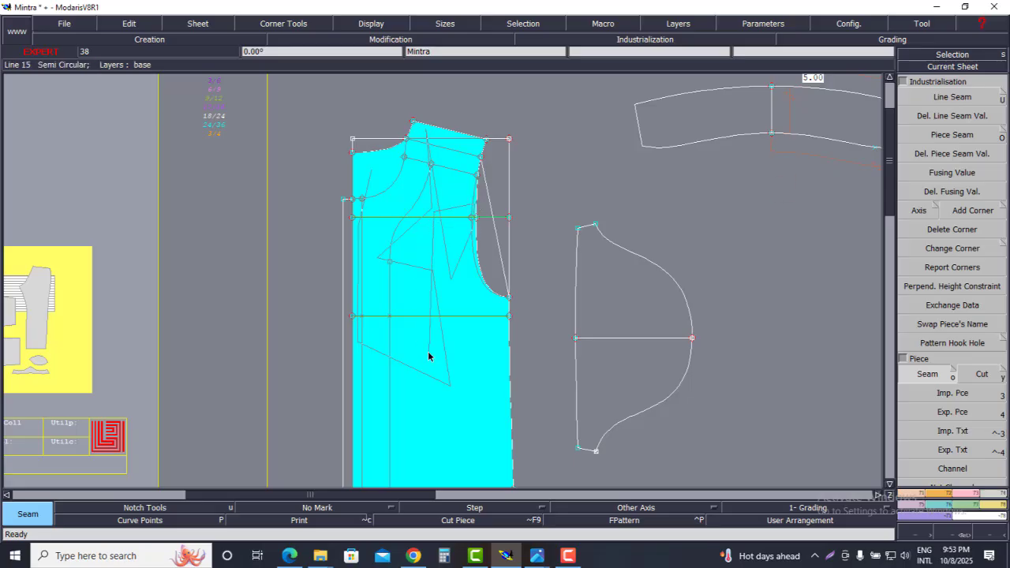
Step: Finish extracting the back piece with its two horizontal internal lines and focus on its new sheet
scroll(429, 353, "down", 2)
scroll(426, 384, "up", 2)
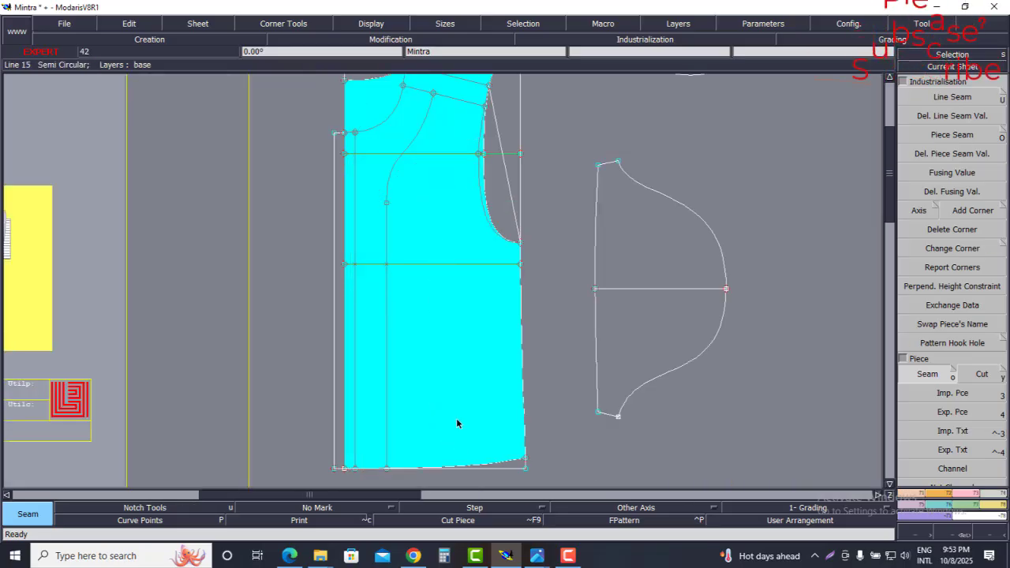
scroll(428, 293, "down", 3)
scroll(419, 218, "up", 2)
scroll(419, 219, "up", 3)
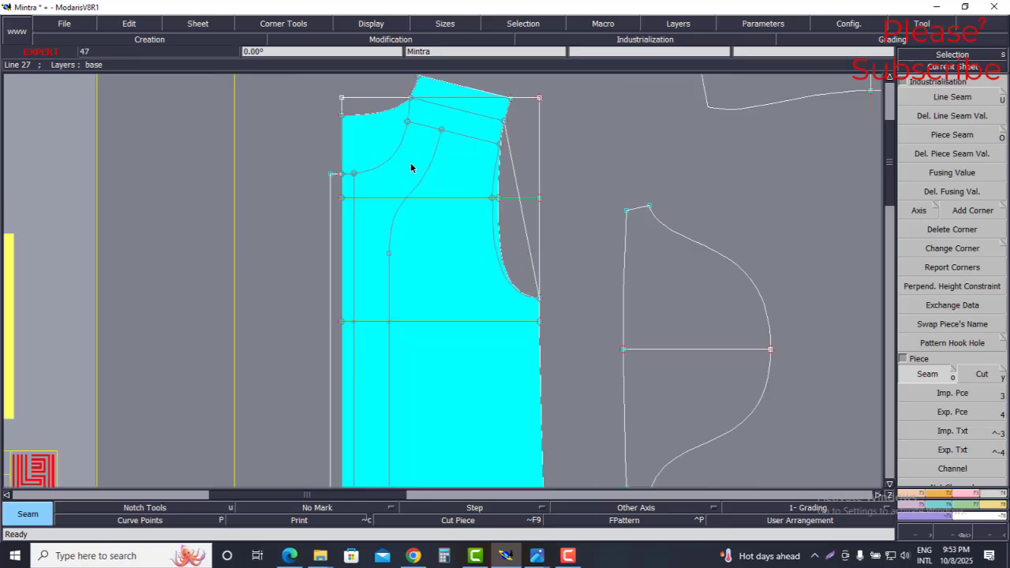
scroll(415, 173, "down", 2)
scroll(424, 208, "up", 2)
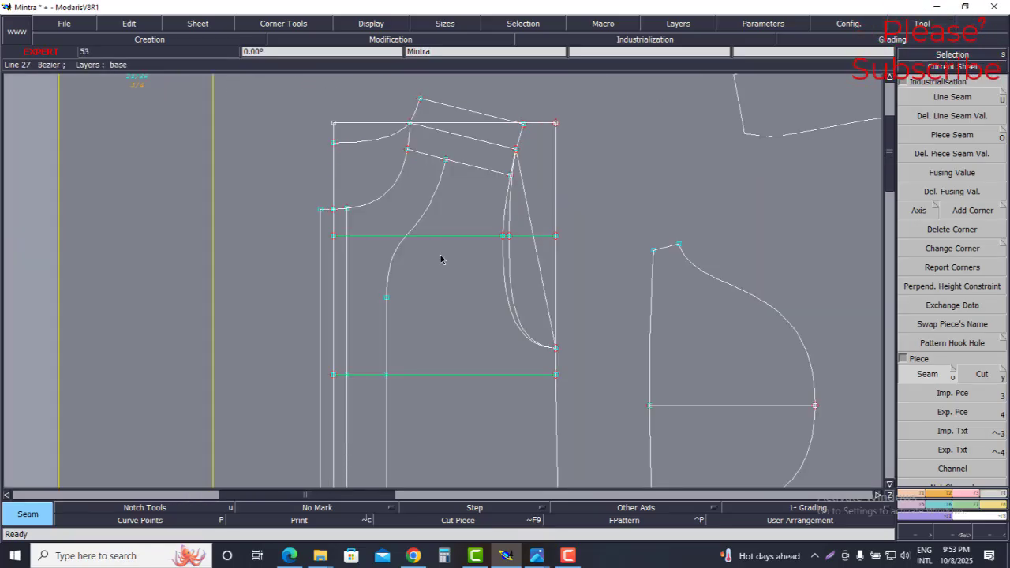
key("Page_Down")
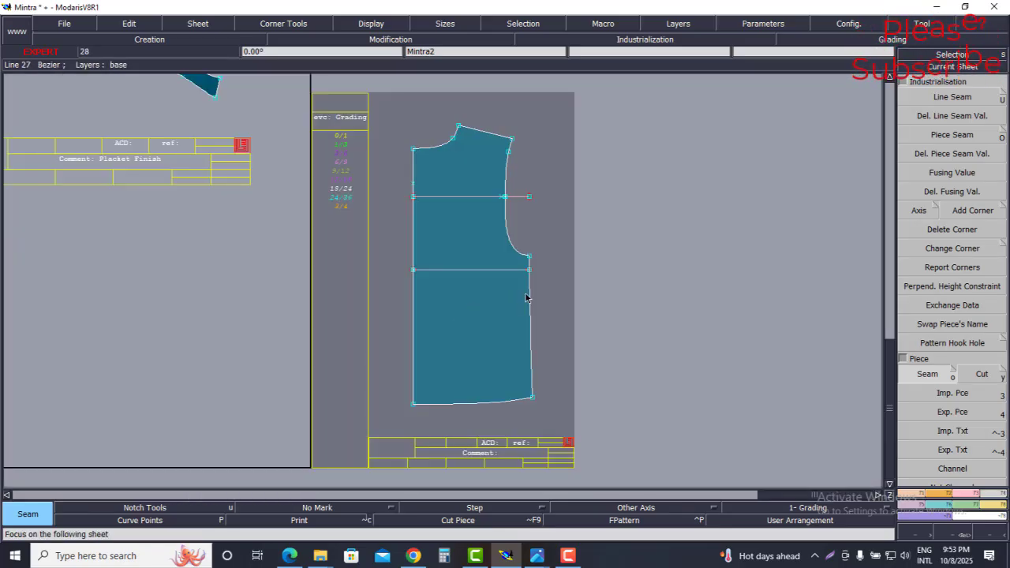
Step: Delete the part of the back's upper horizontal line that extends past the armhole, and rearrange all the sheets
key("Delete")
left_click(531, 197)
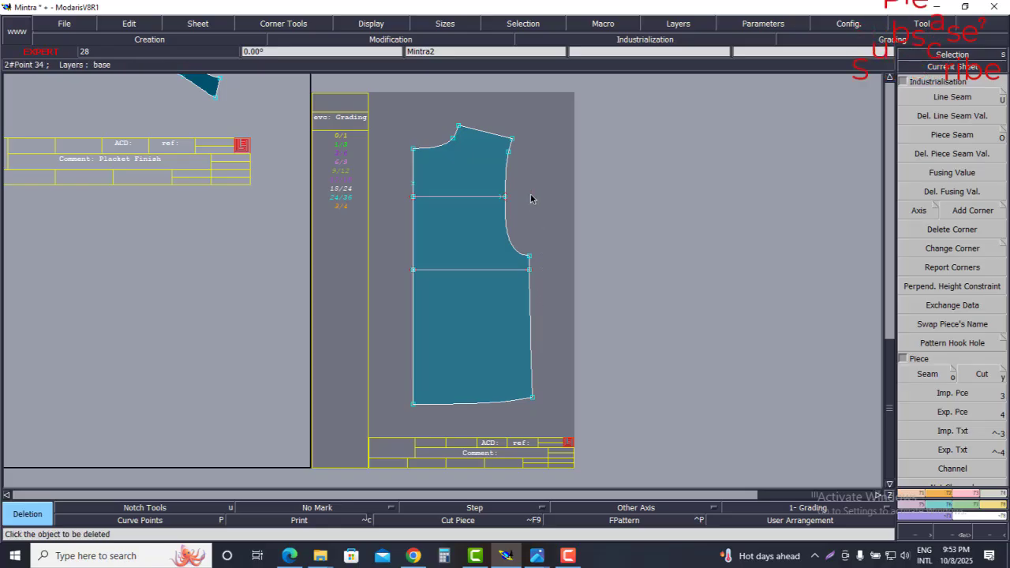
scroll(426, 202, "up", 1)
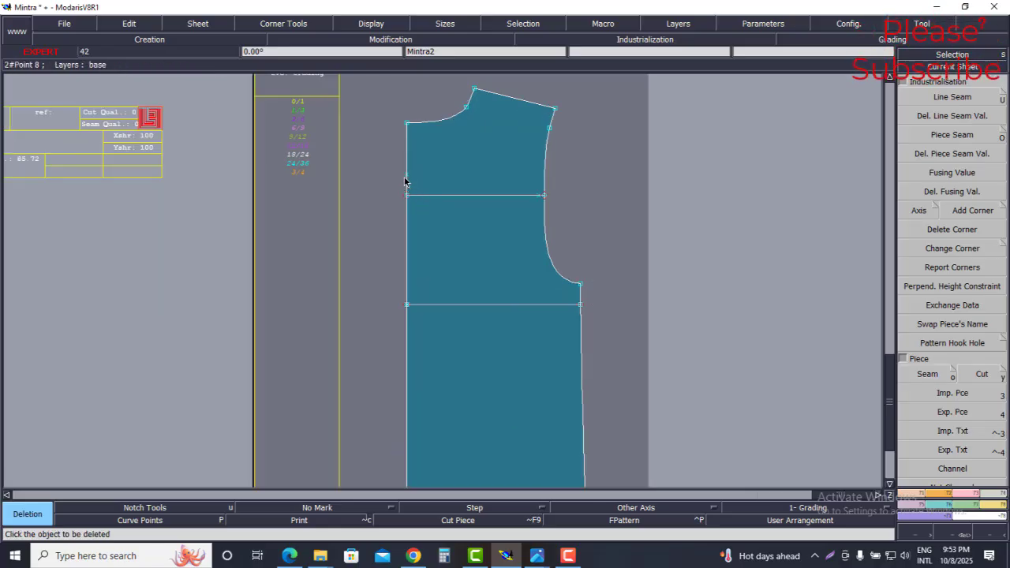
scroll(539, 198, "up", 1)
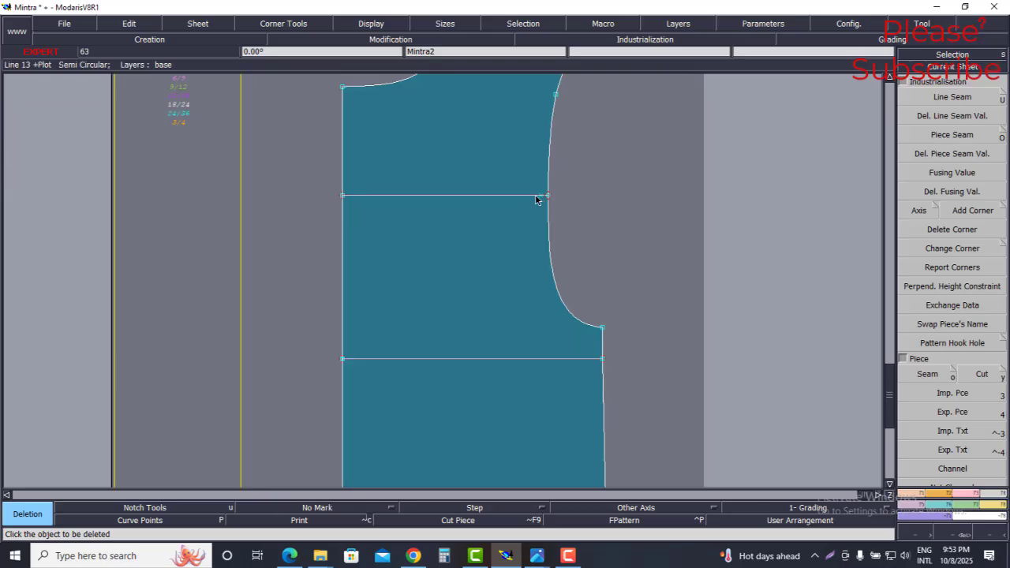
scroll(516, 240, "down", 4)
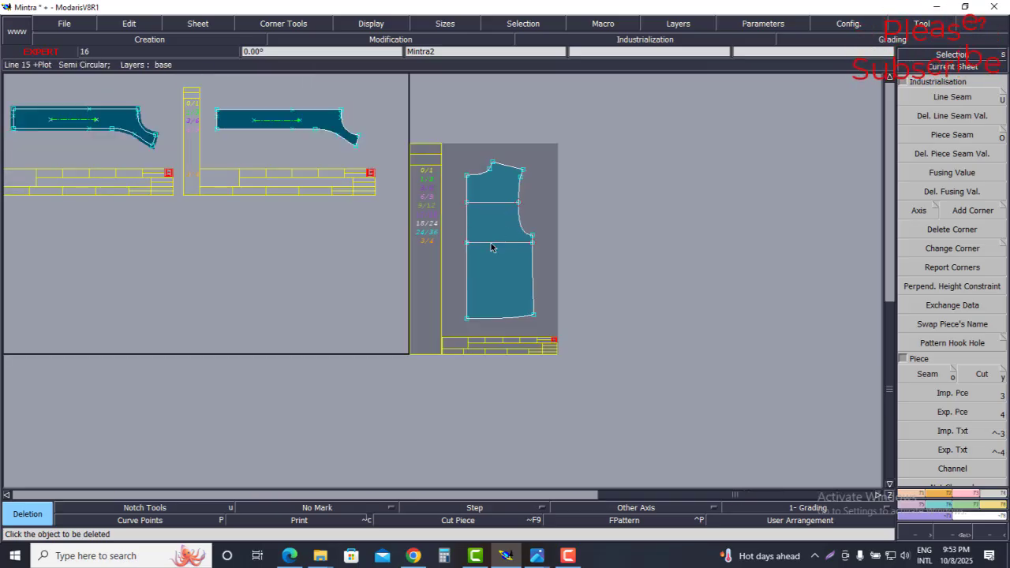
key("j")
Step: Delete the front's line ends extending above the neckline and past the armhole, and rearrange all the sheets
scroll(636, 164, "up", 2)
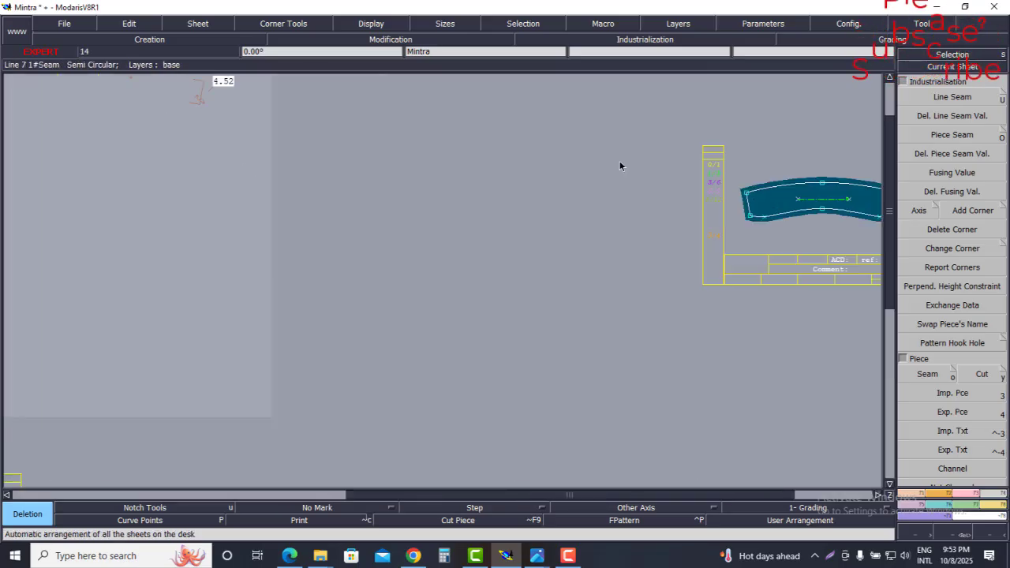
scroll(573, 117, "up", 2)
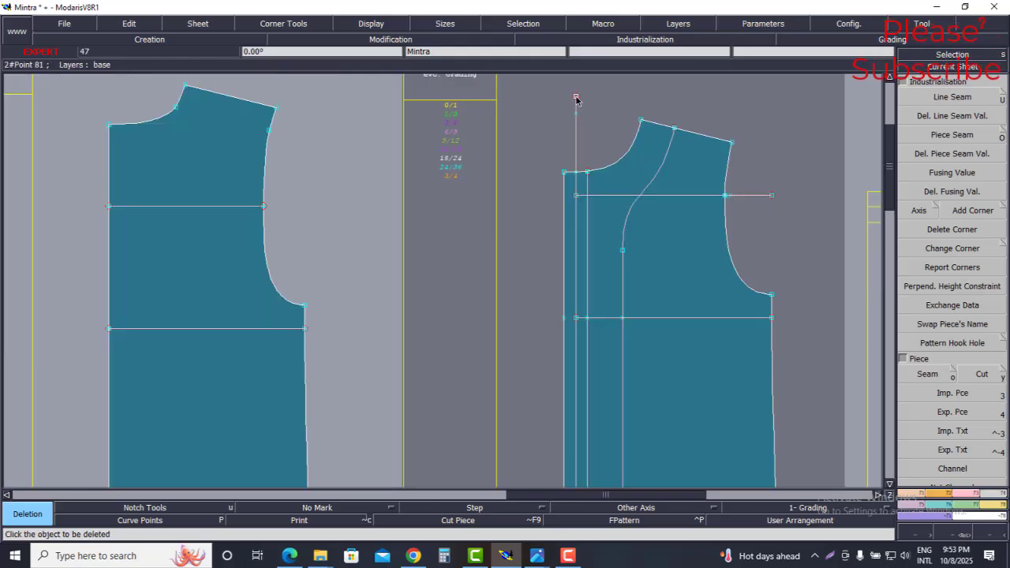
left_click(574, 117)
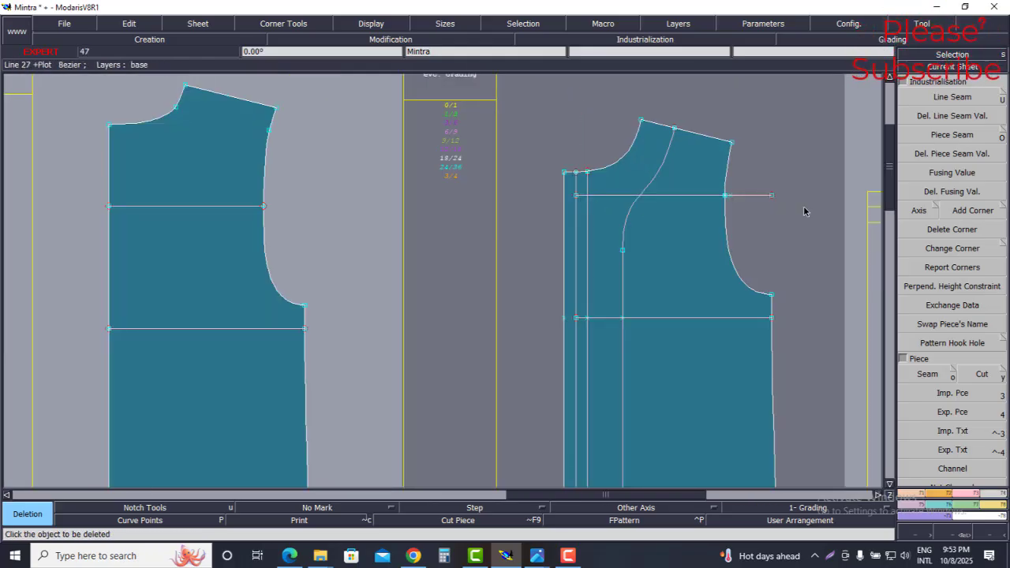
left_click(772, 203)
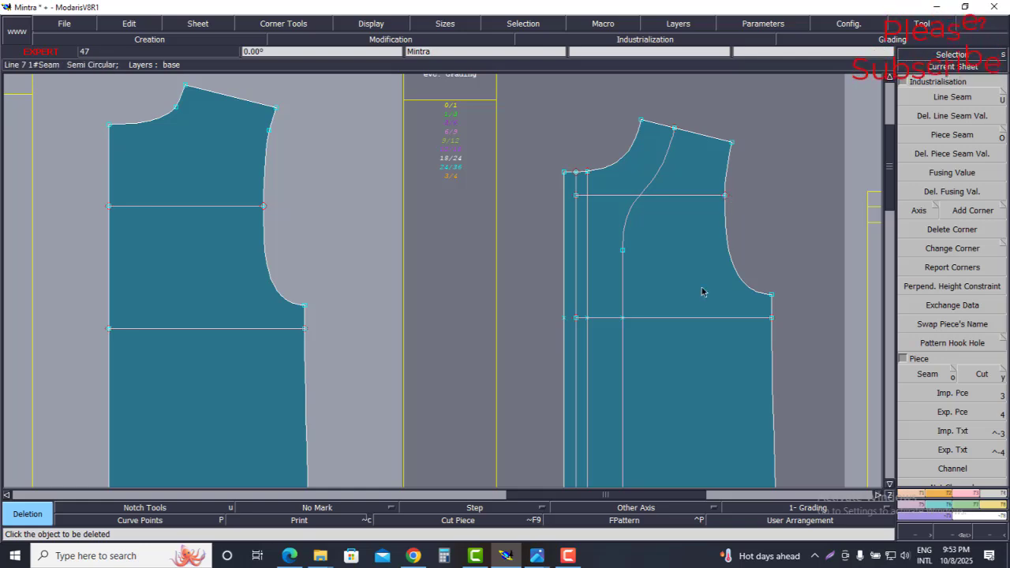
scroll(571, 181, "down", 2)
scroll(575, 226, "up", 1)
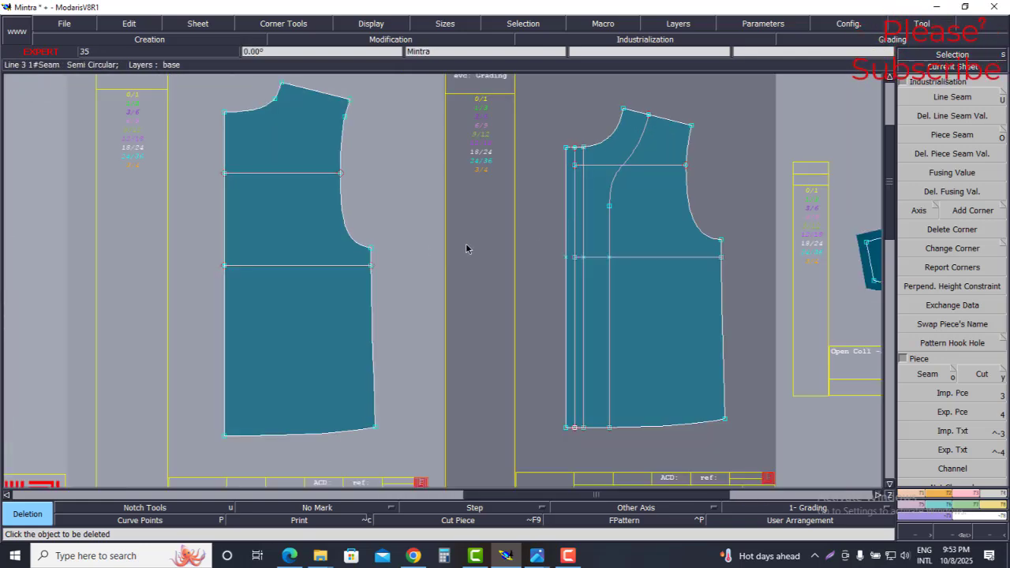
key("j")
Step: Delete the extracted back and front piece sheets from the desk
scroll(634, 132, "up", 2)
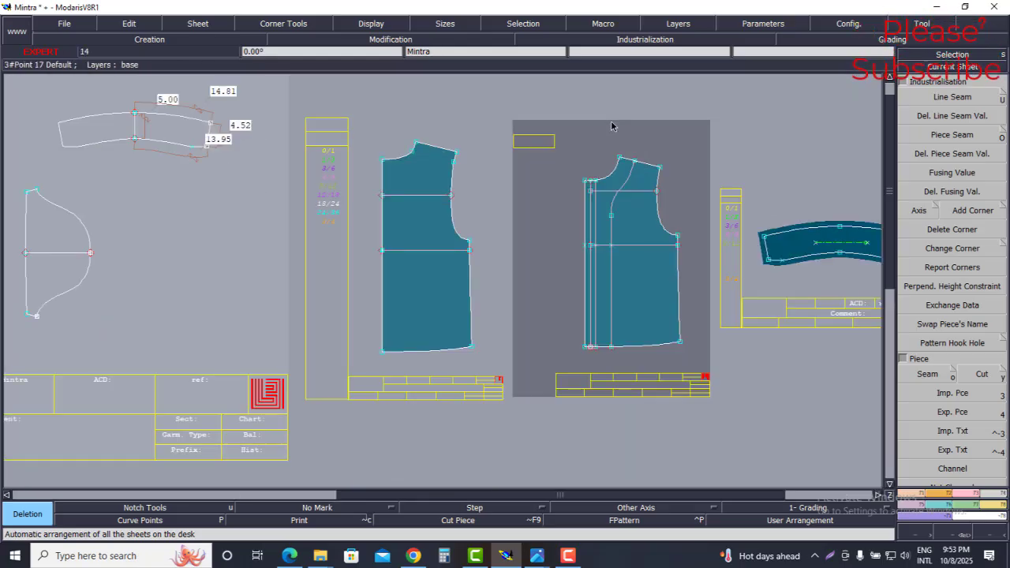
scroll(611, 126, "up", 1)
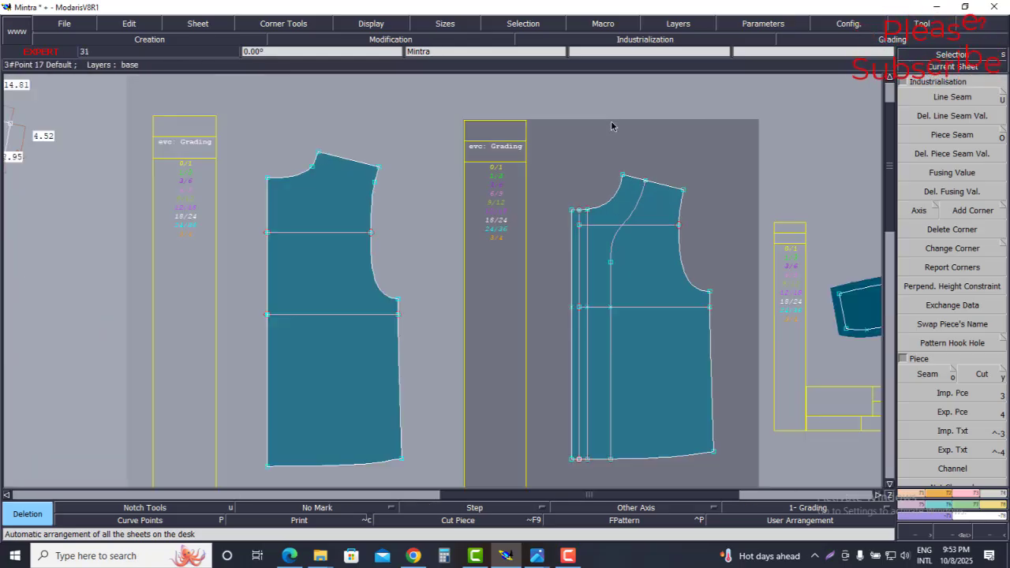
left_click(198, 23)
left_click(197, 63)
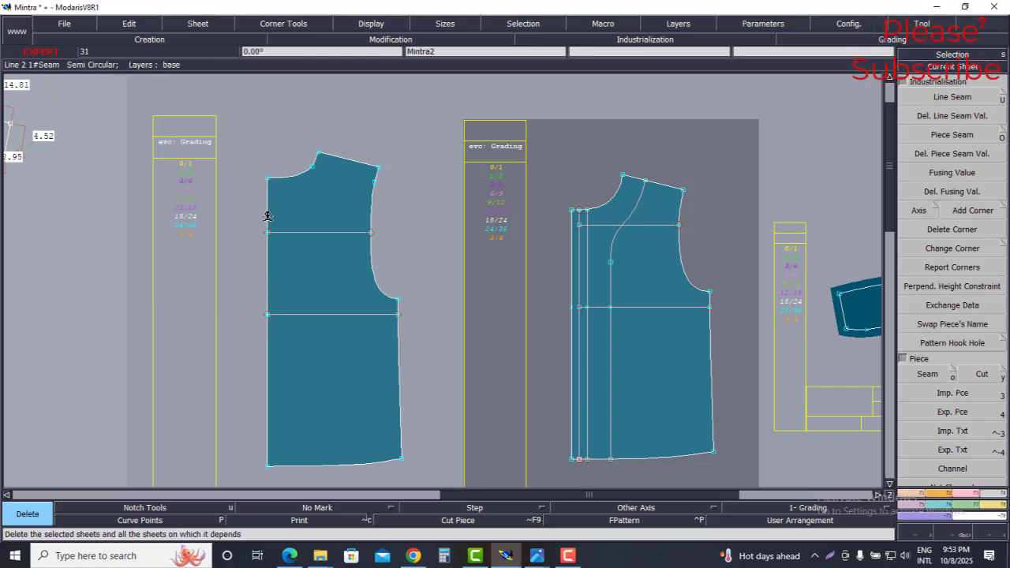
left_click(295, 287)
left_click(652, 284)
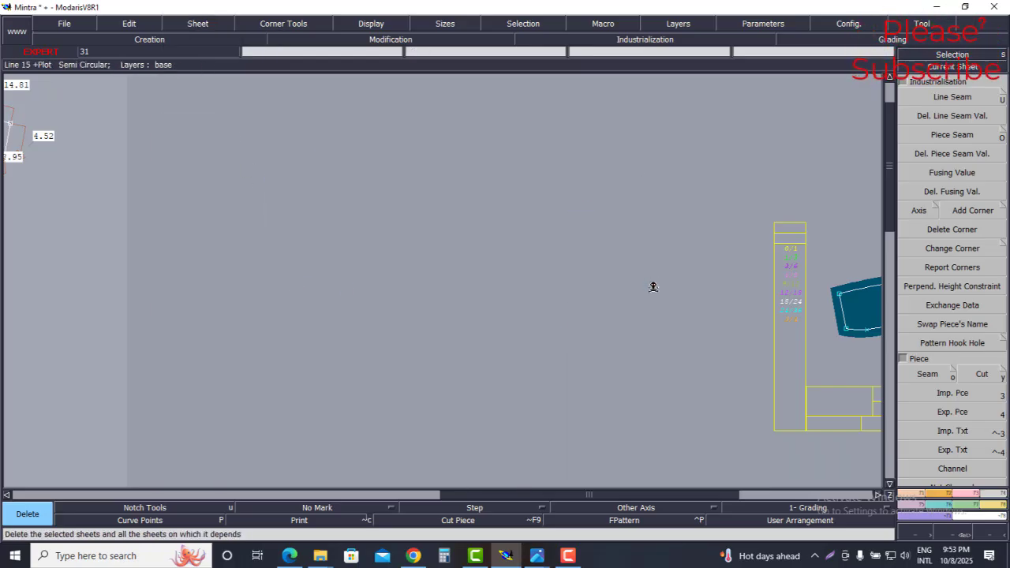
Step: Select the newly extracted front and back piece sheets, display only those two, and rearrange them on the desk
key("j")
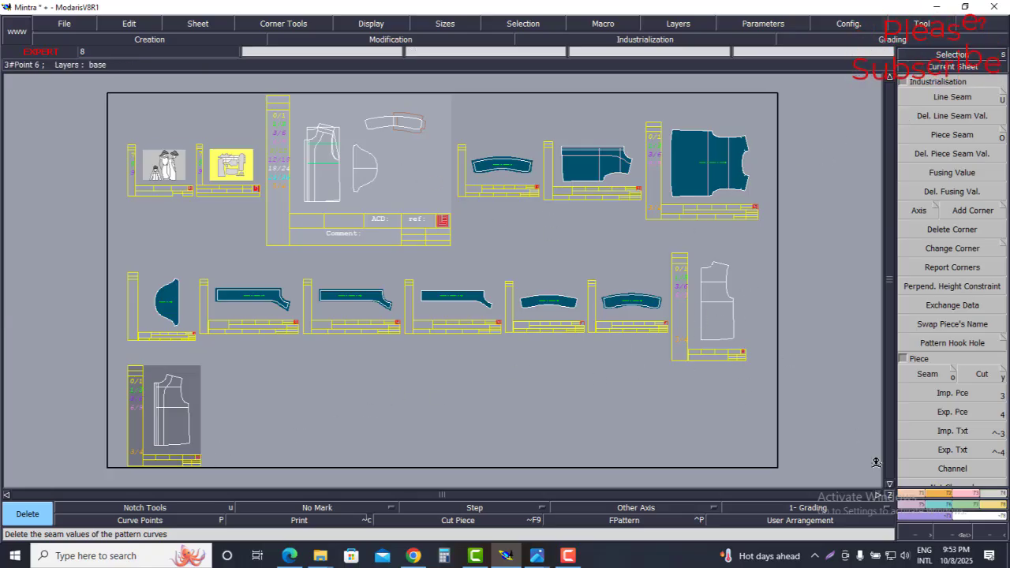
left_click(976, 494)
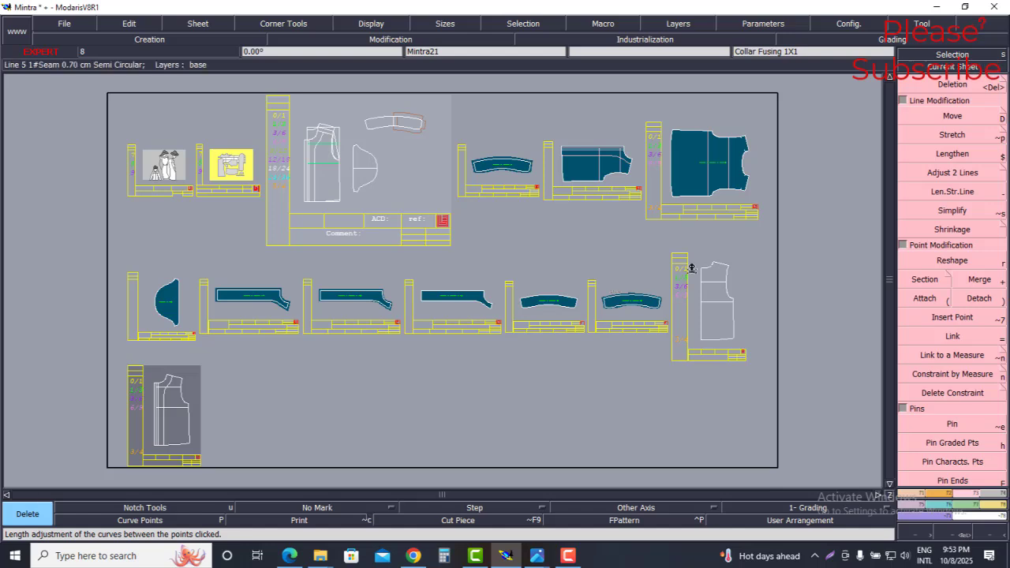
left_click(955, 55)
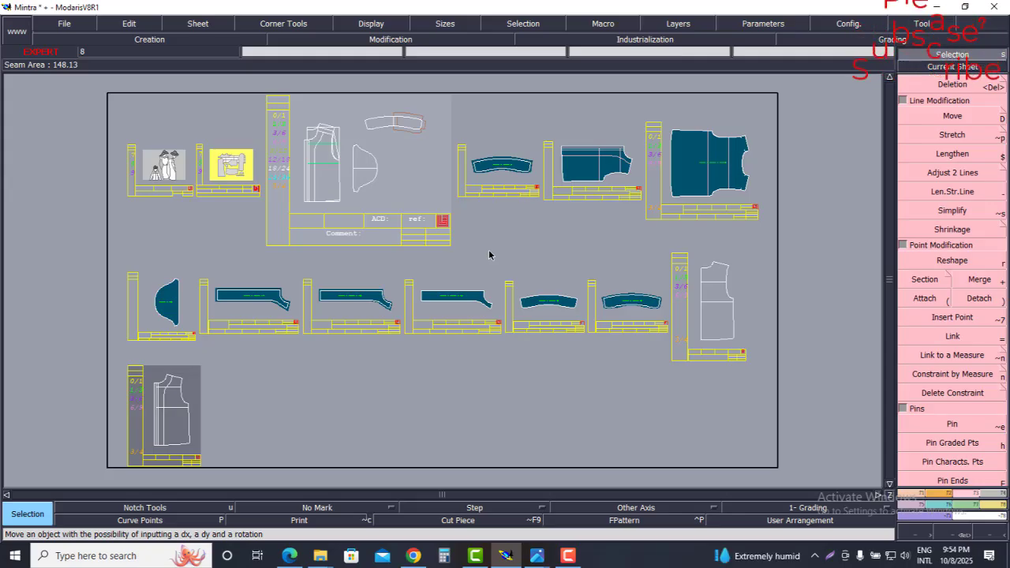
key("z")
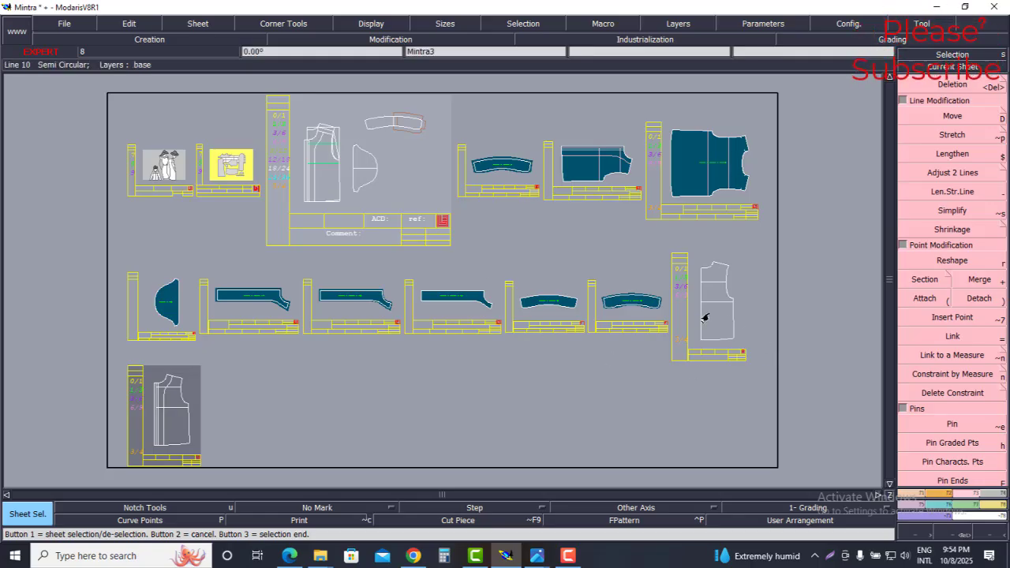
left_click(169, 417)
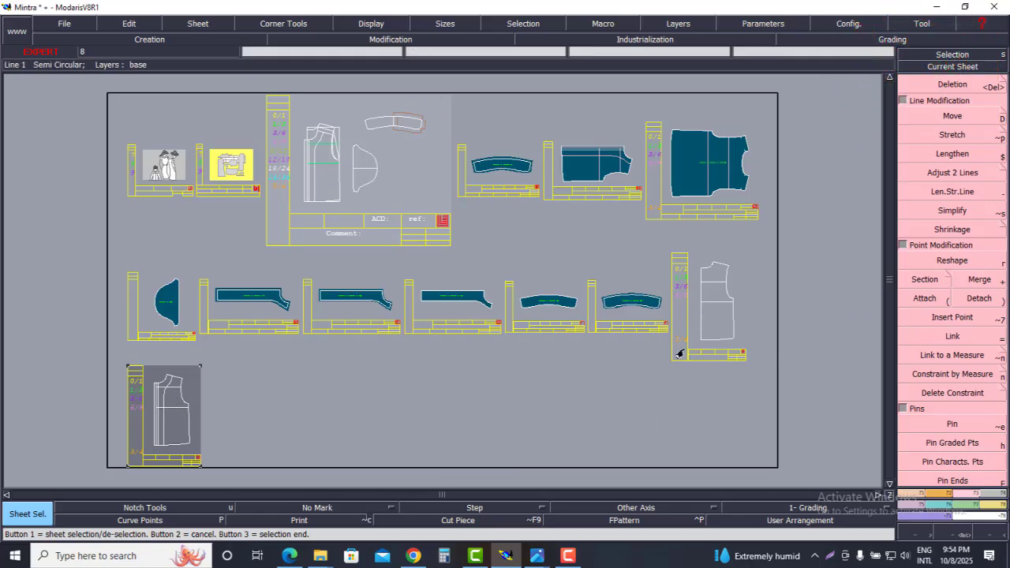
left_click(700, 314)
key("8")
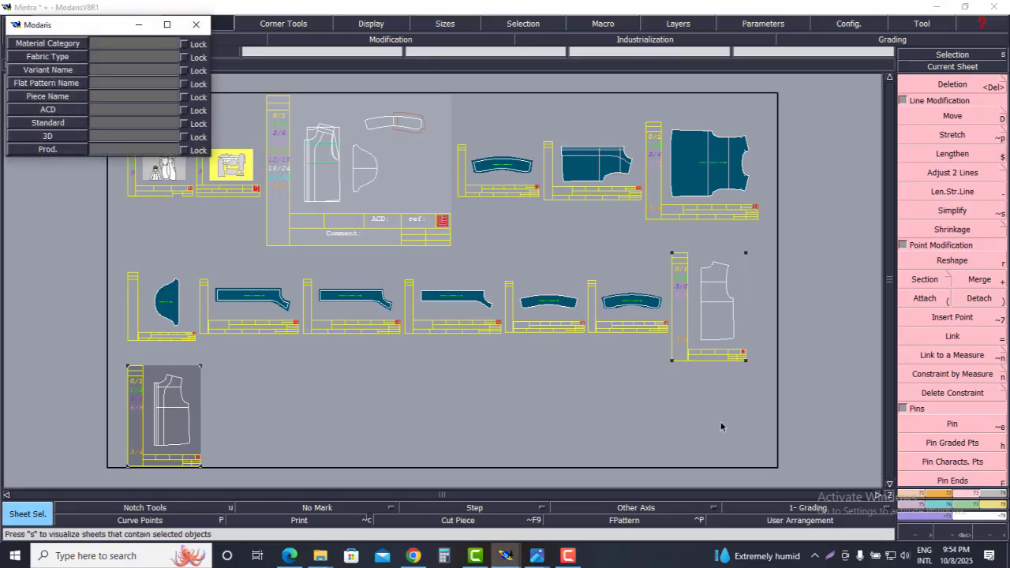
left_click(154, 401)
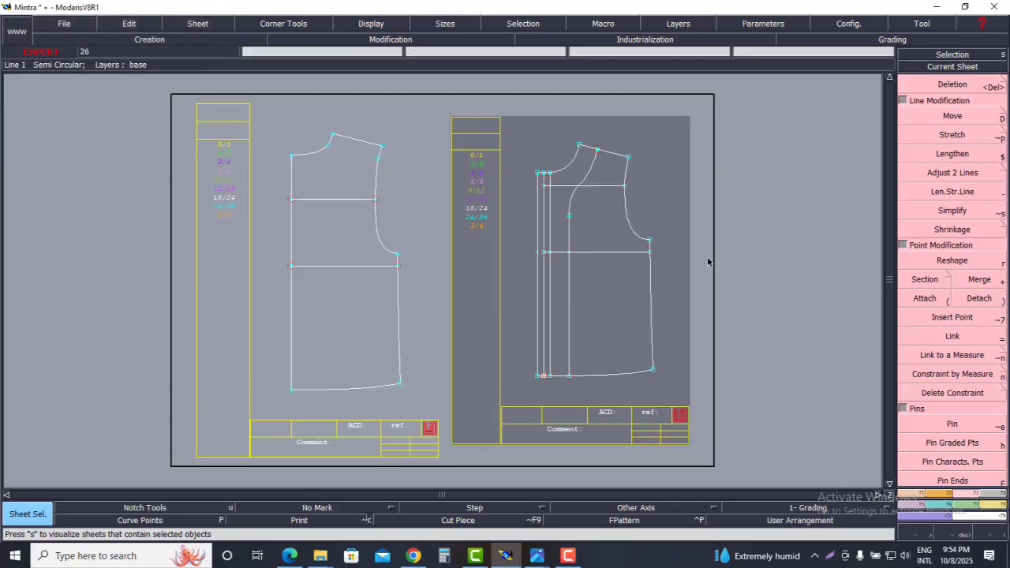
key("j")
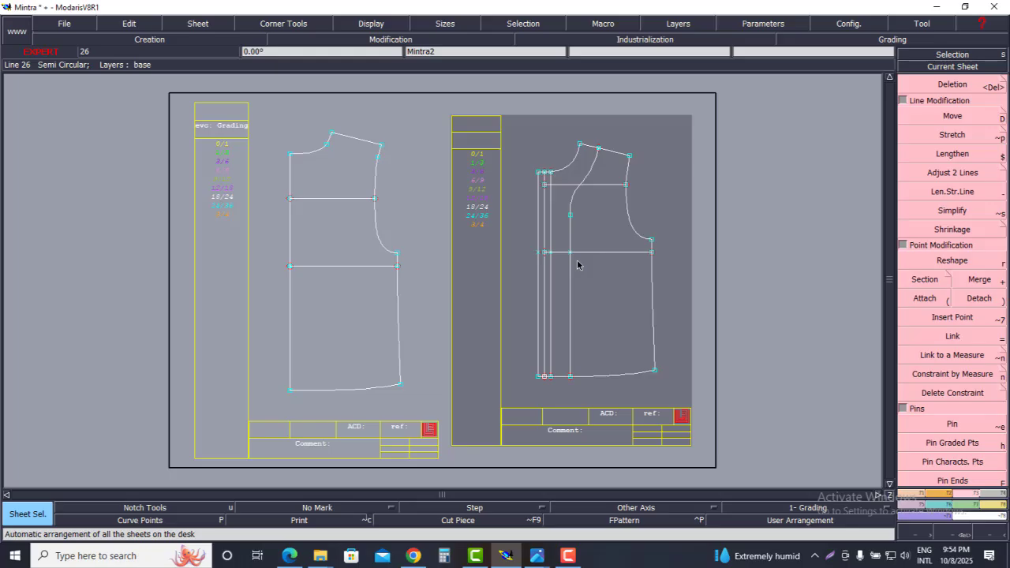
Step: Redisplay all the sheets, isolate the new back and front piece sheets again, and make the front sheet current
key("8")
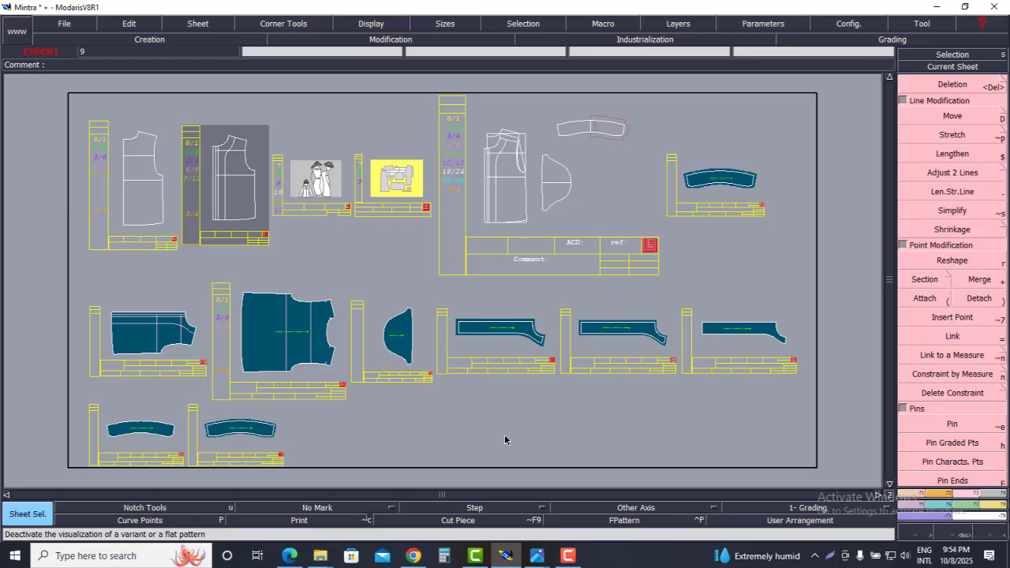
key("8")
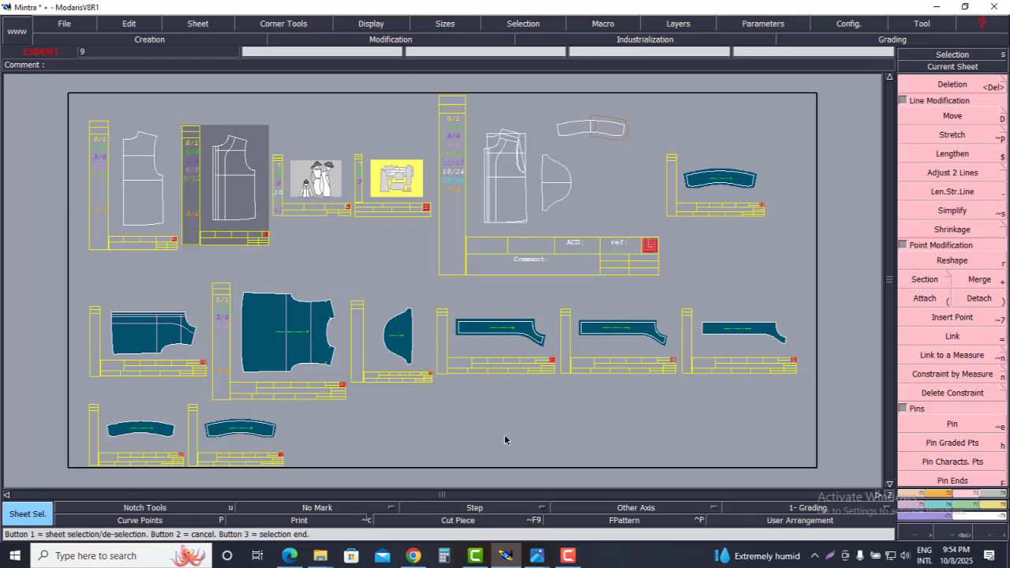
left_click(240, 168)
key("Page_Up")
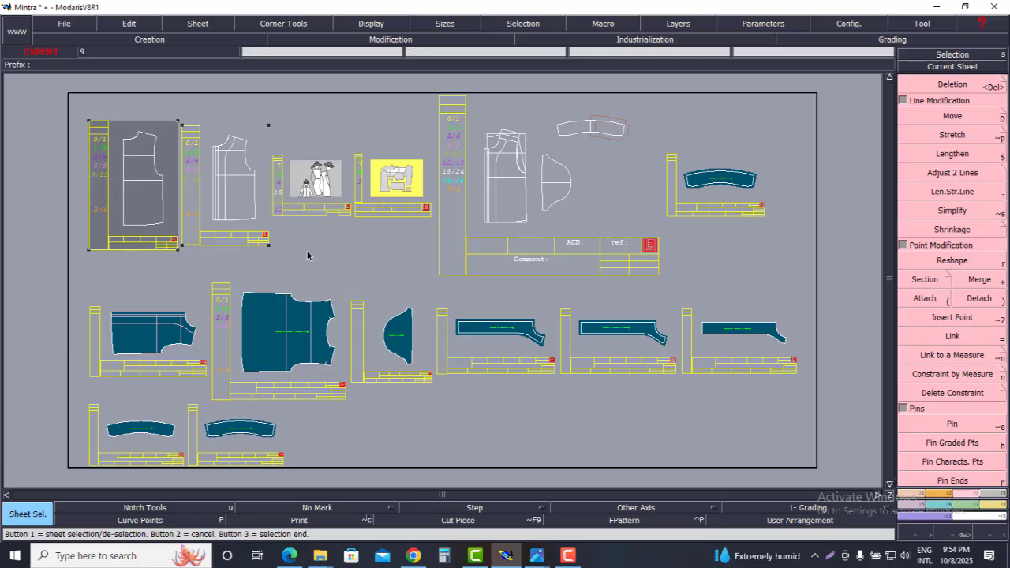
key("s")
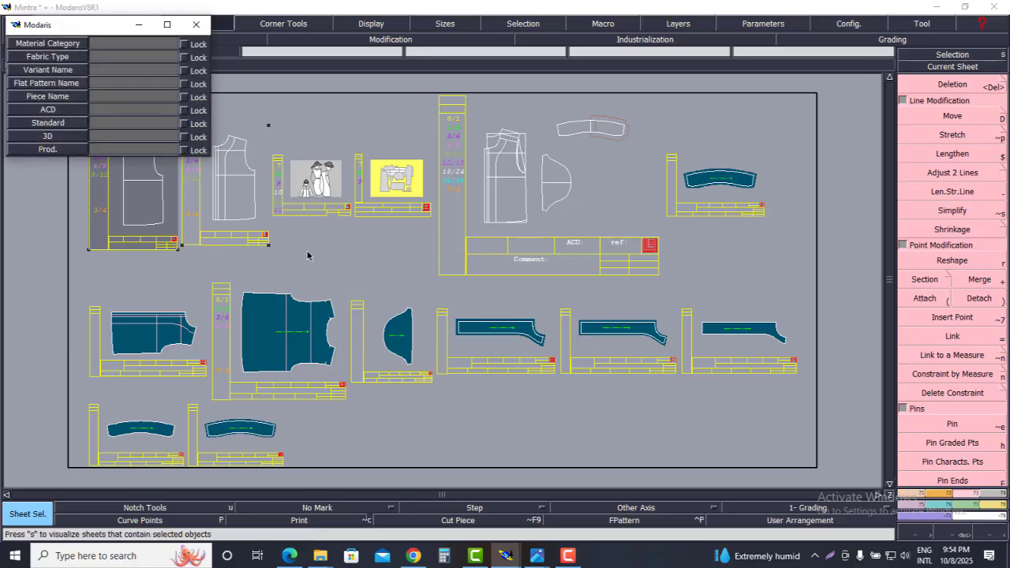
left_click(158, 188)
key("s")
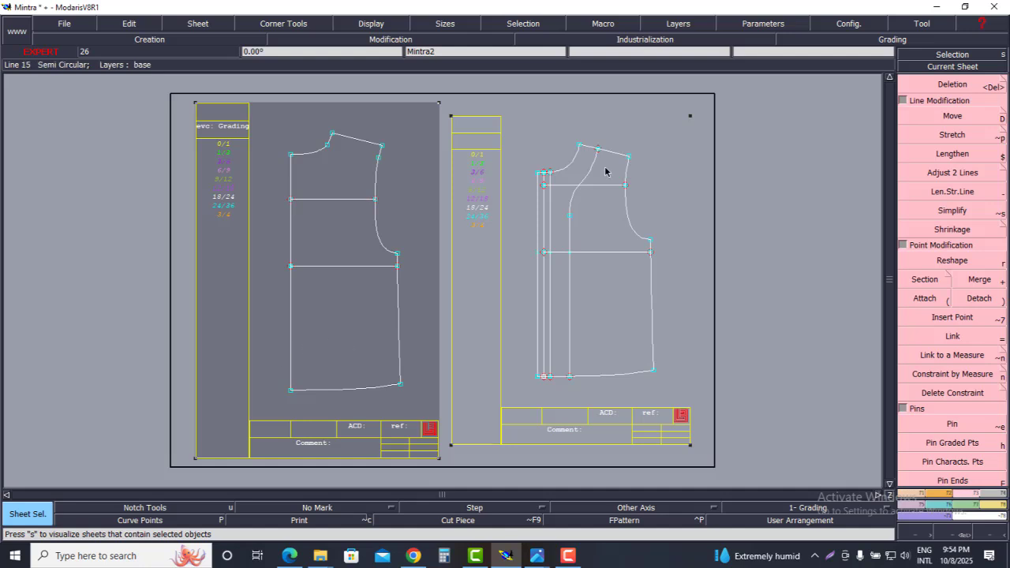
left_click(689, 231)
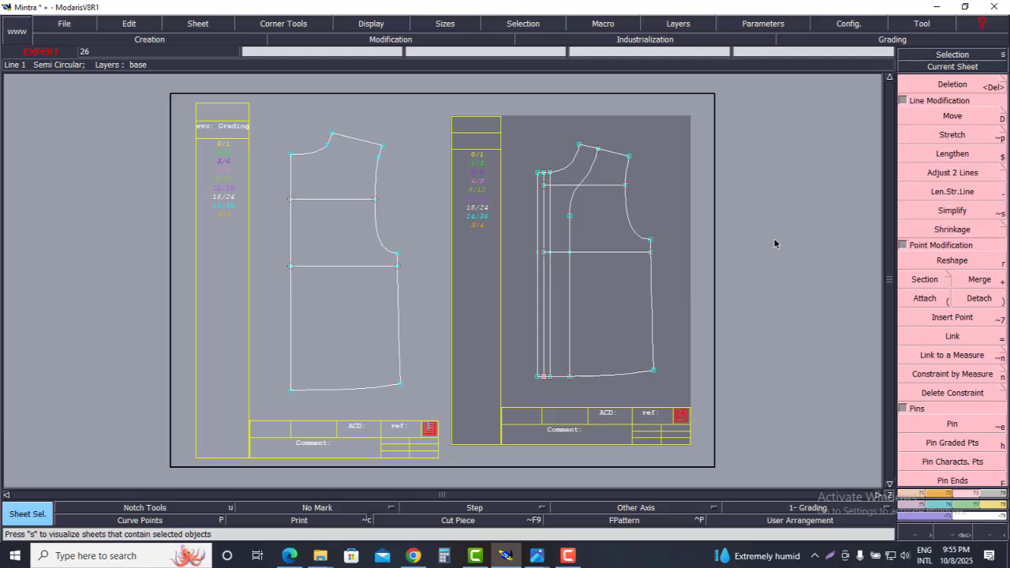
Step: Try moving a vertical line's lower end and the hem corner of the front with Attach, and undo the moves
scroll(548, 374, "up", 4)
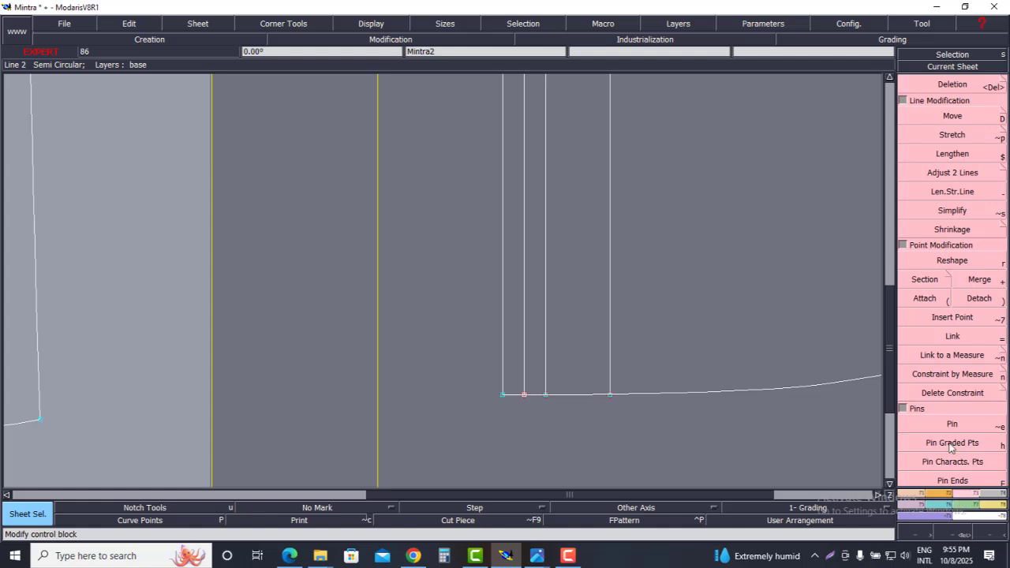
left_click(924, 298)
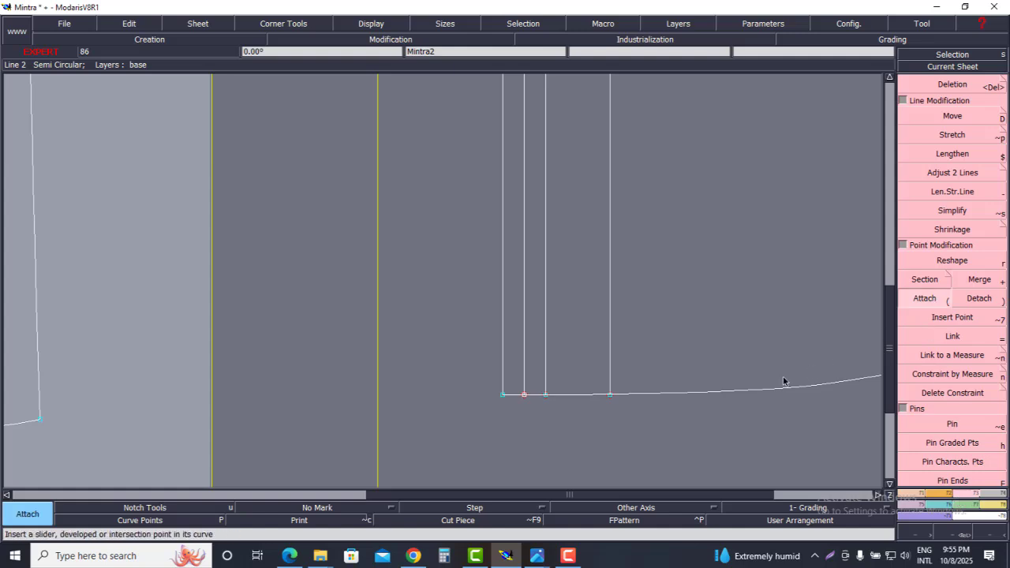
left_click(525, 395)
left_click(556, 345)
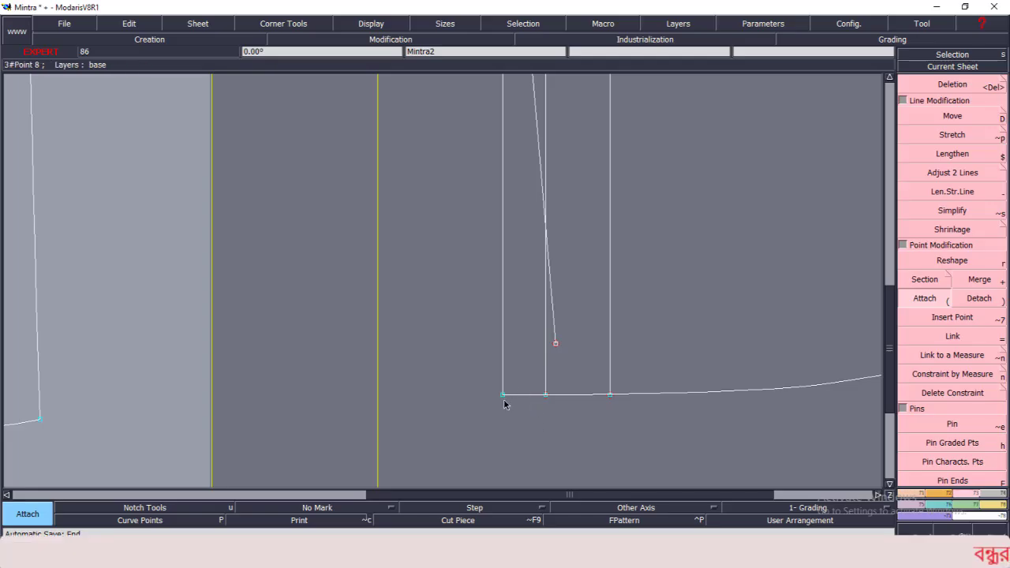
left_click_drag(501, 395, 487, 360)
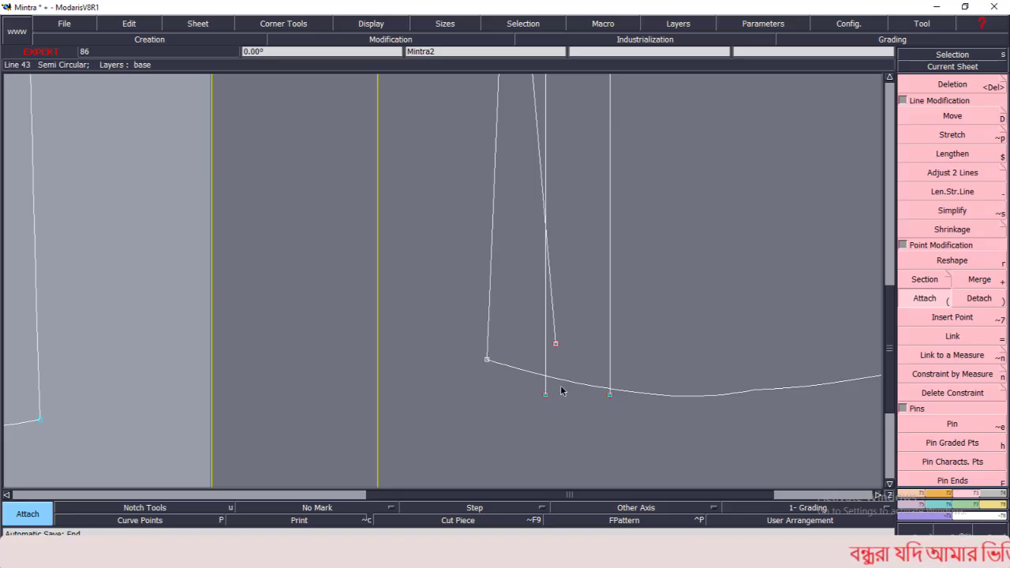
left_click(620, 413)
left_click(619, 413)
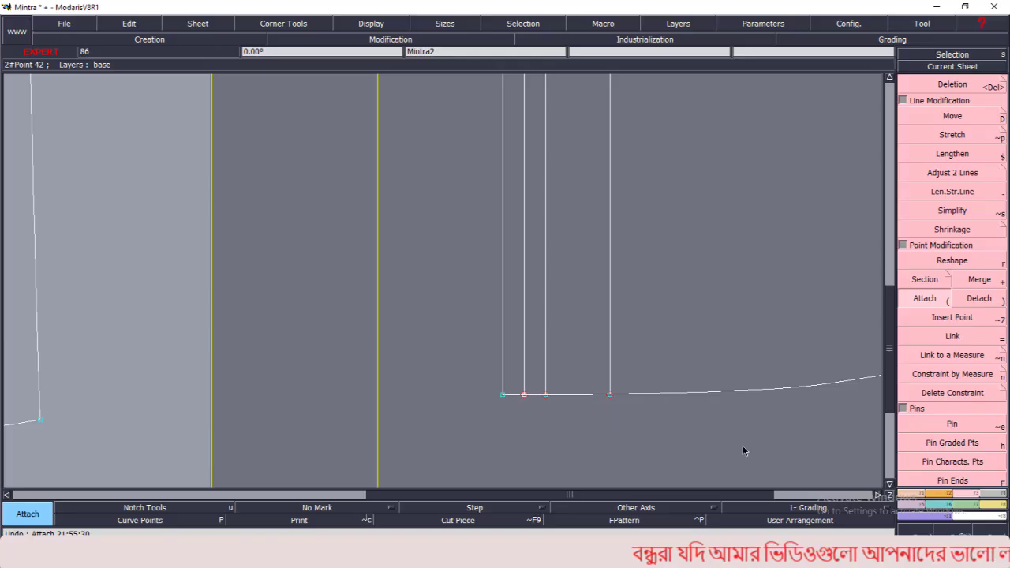
Step: Extend the front's three inner vertical lines below the hem, the one nearest the front edge by about 1.65 cm, and delete their old hem points
left_click(955, 194)
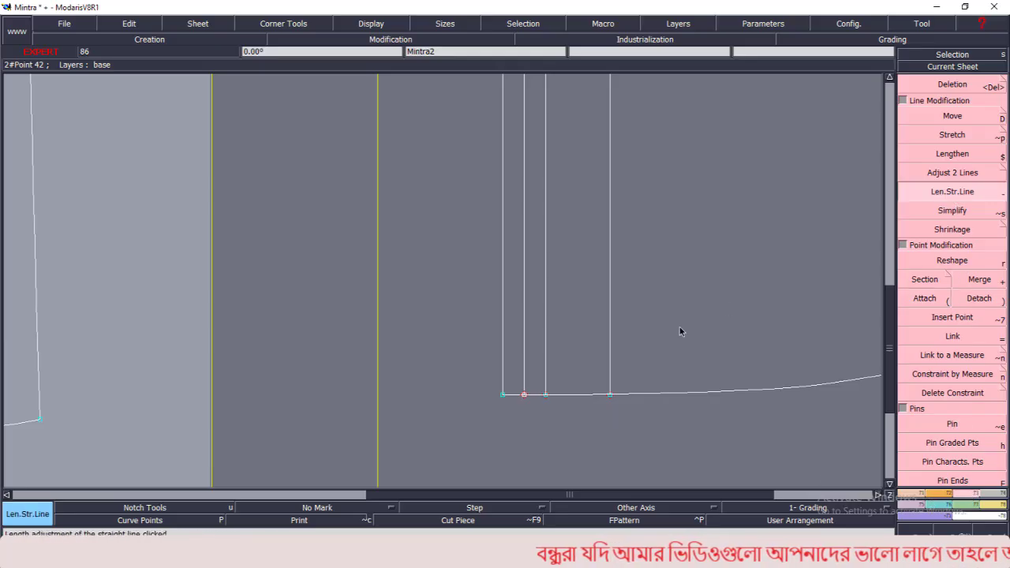
left_click(609, 388)
left_click(611, 409)
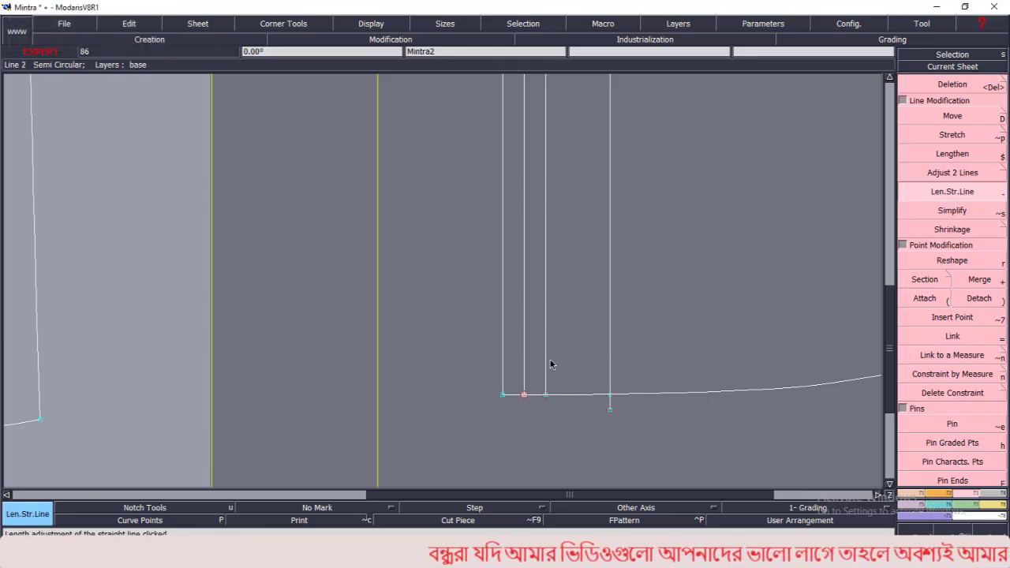
left_click(545, 388)
left_click(545, 427)
left_click(525, 373)
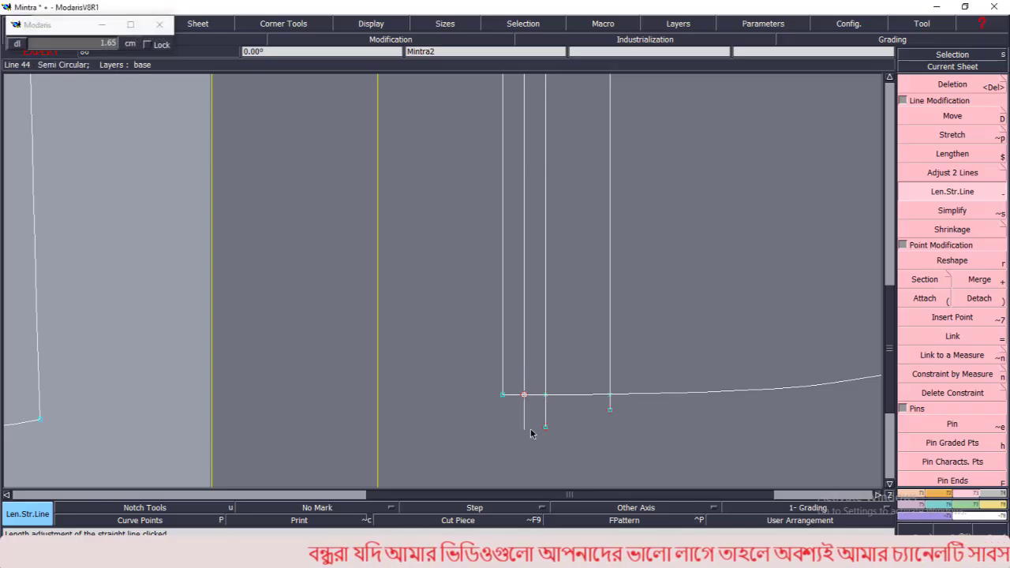
left_click(530, 430)
key("Delete")
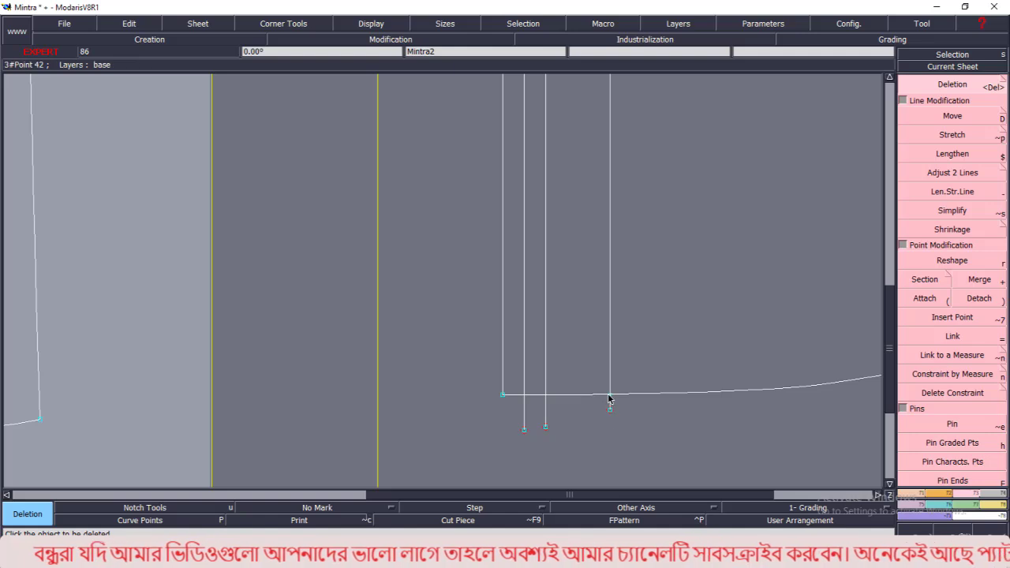
scroll(614, 435, "up", 2)
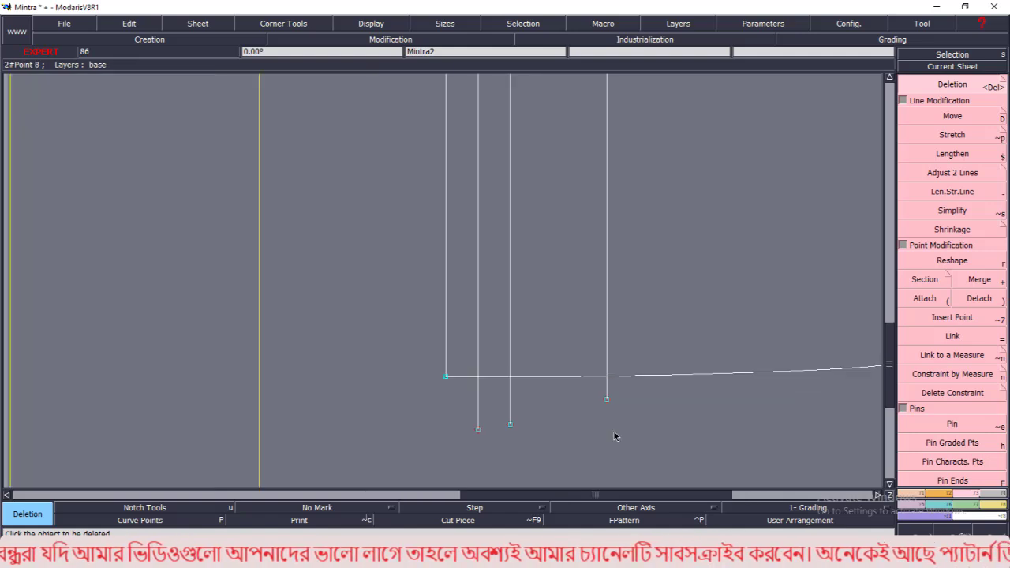
Step: Create intersection points where the front's three extended vertical lines cross the hem
left_click(913, 495)
left_click(950, 173)
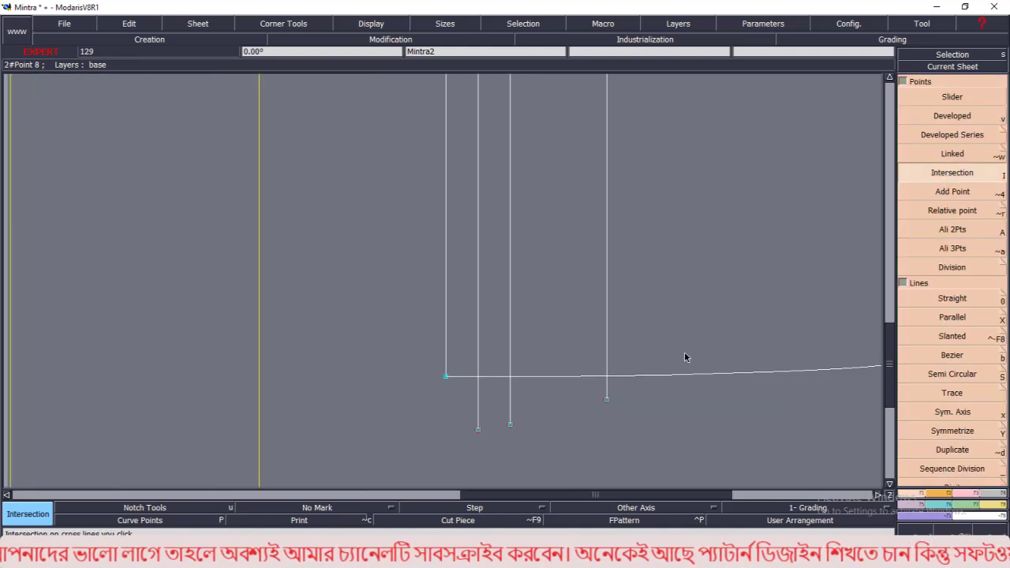
left_click(608, 386)
left_click(511, 383)
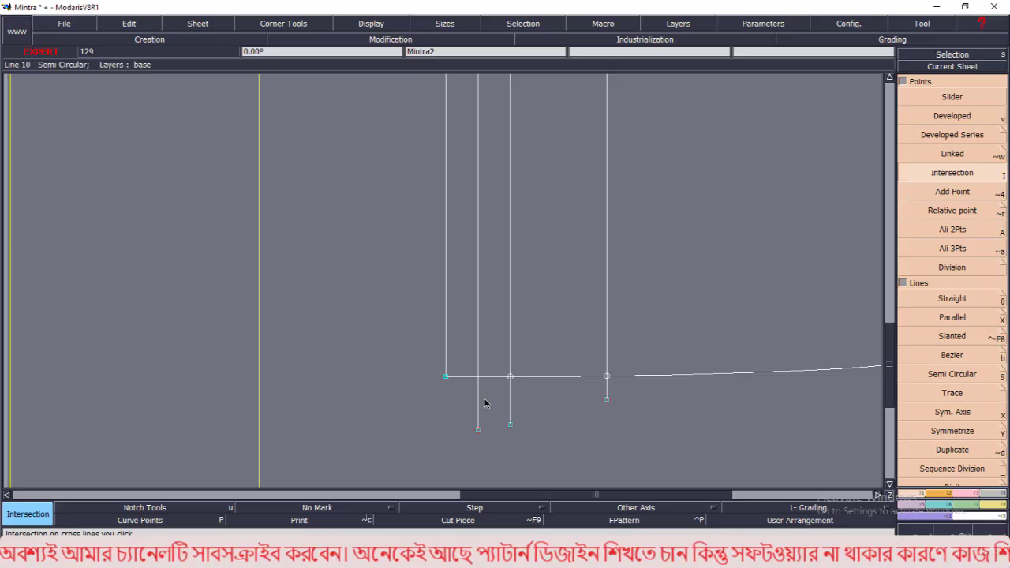
left_click(477, 380)
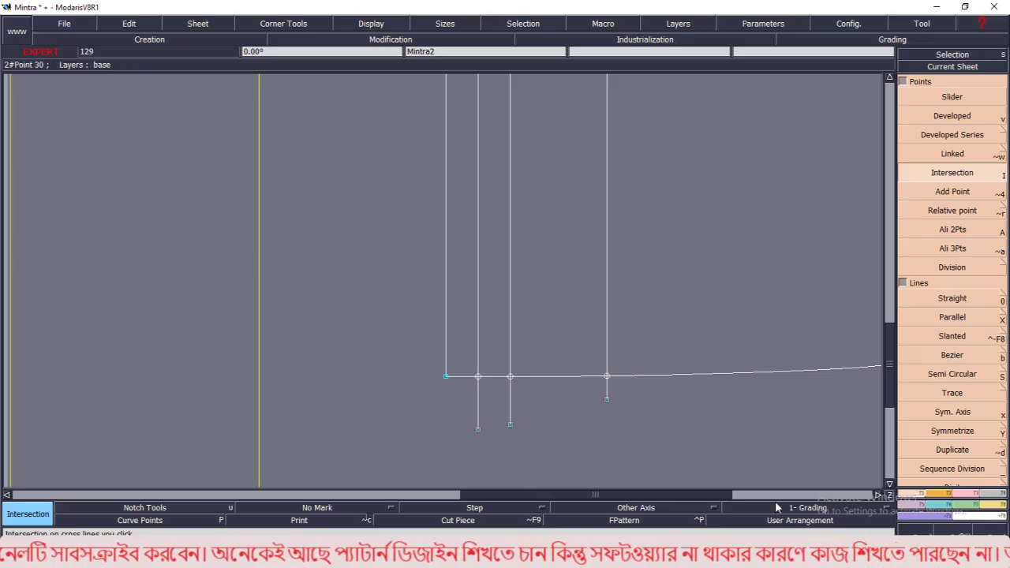
Step: Insert the new intersection points into the front's crossing lines at the hem with Insert Point
left_click(971, 495)
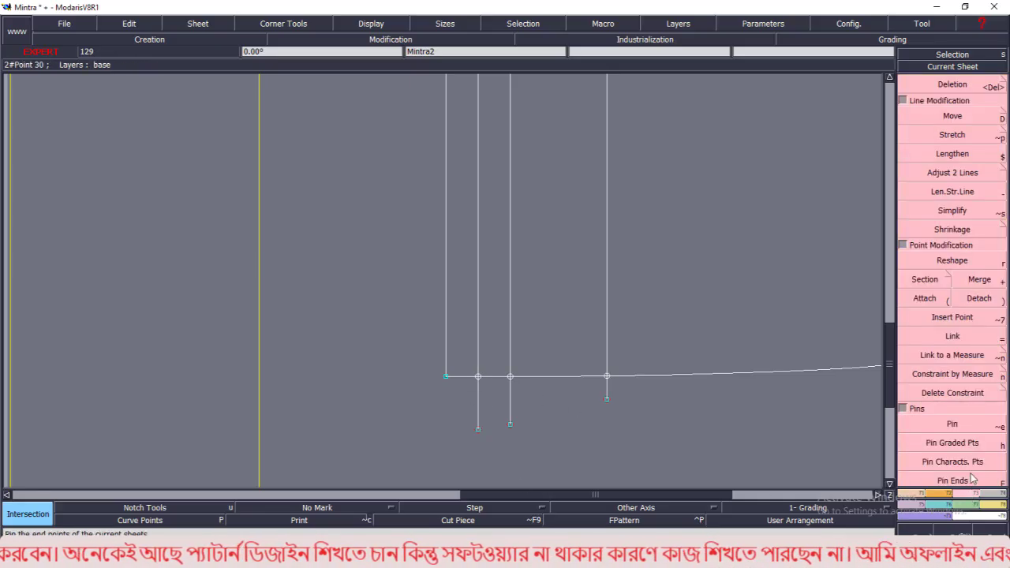
left_click(953, 317)
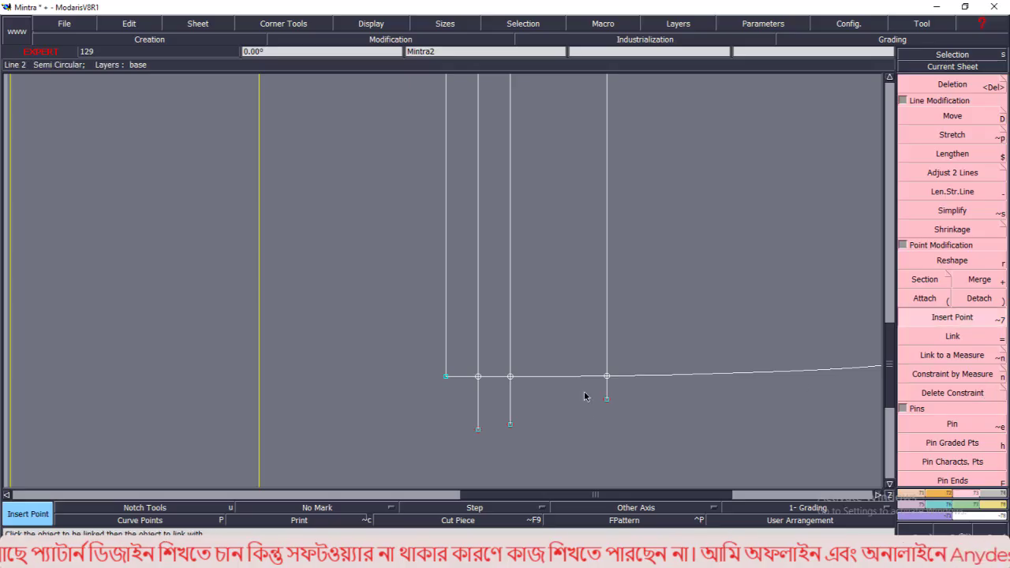
left_click(510, 376)
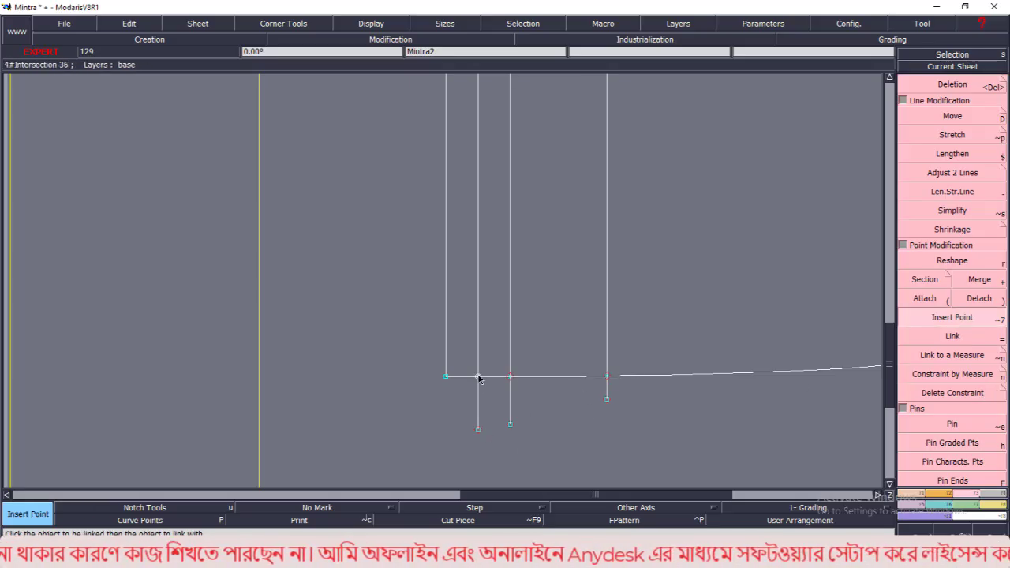
scroll(477, 392, "up", 1)
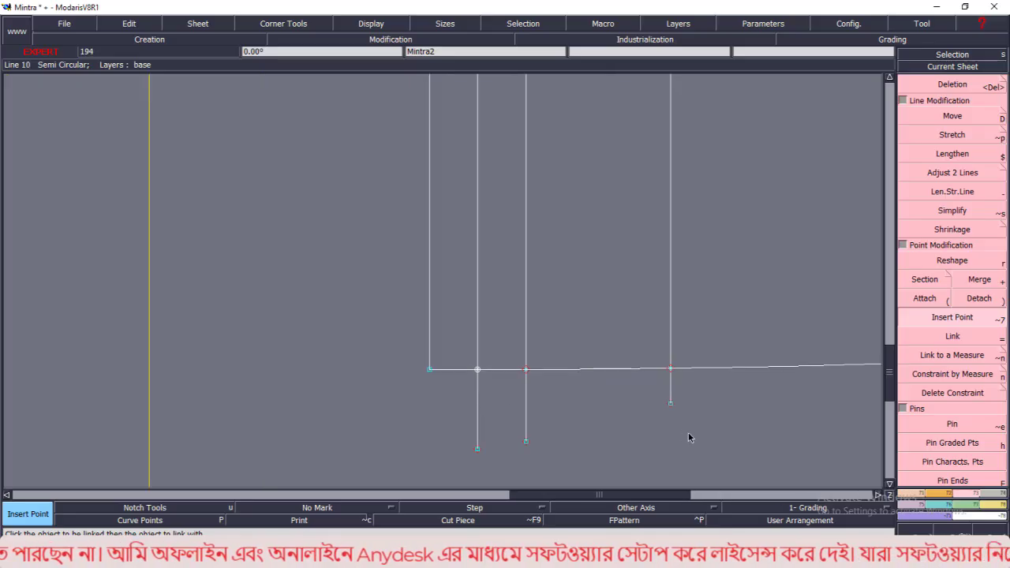
Step: Delete the end points of the three vertical lines below the hem so the lines finish at their hem intersections
key("Delete")
left_click(670, 401)
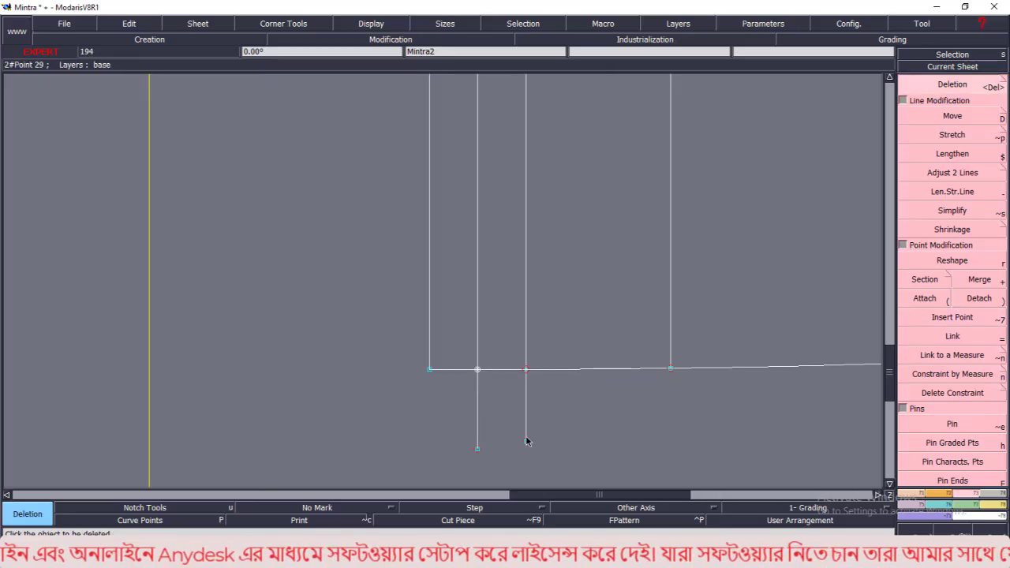
left_click(526, 439)
left_click(477, 453)
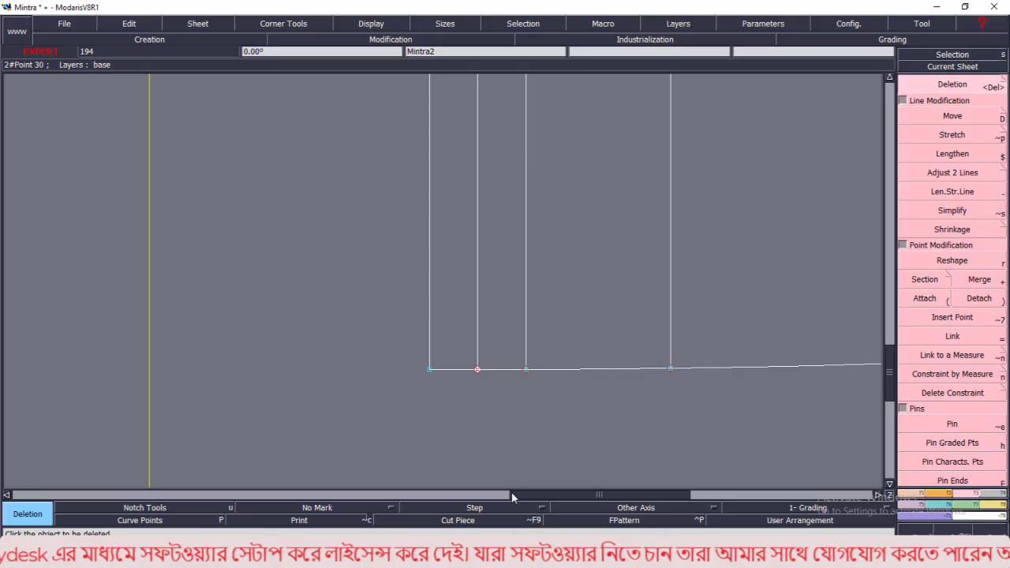
Step: Test the joins at the front's three inner hem points by displacing each point with Attach and undoing each move
scroll(426, 357, "down", 1)
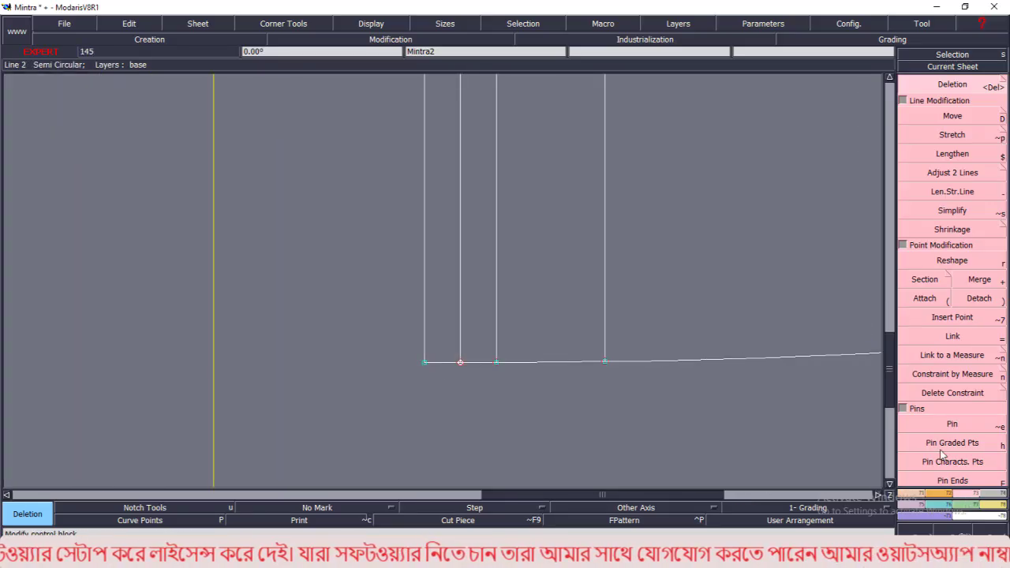
left_click(928, 300)
left_click(605, 363)
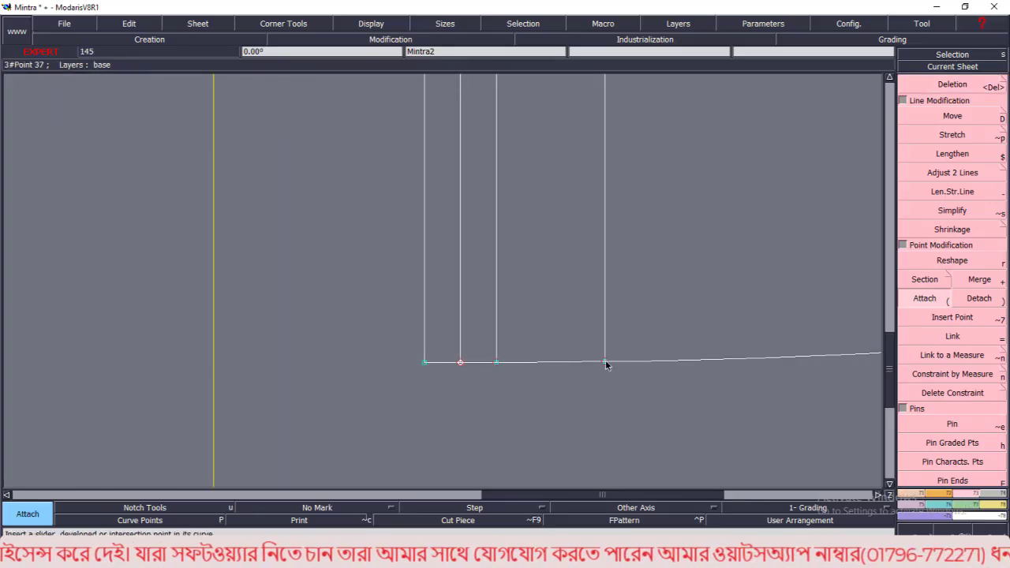
left_click(611, 324)
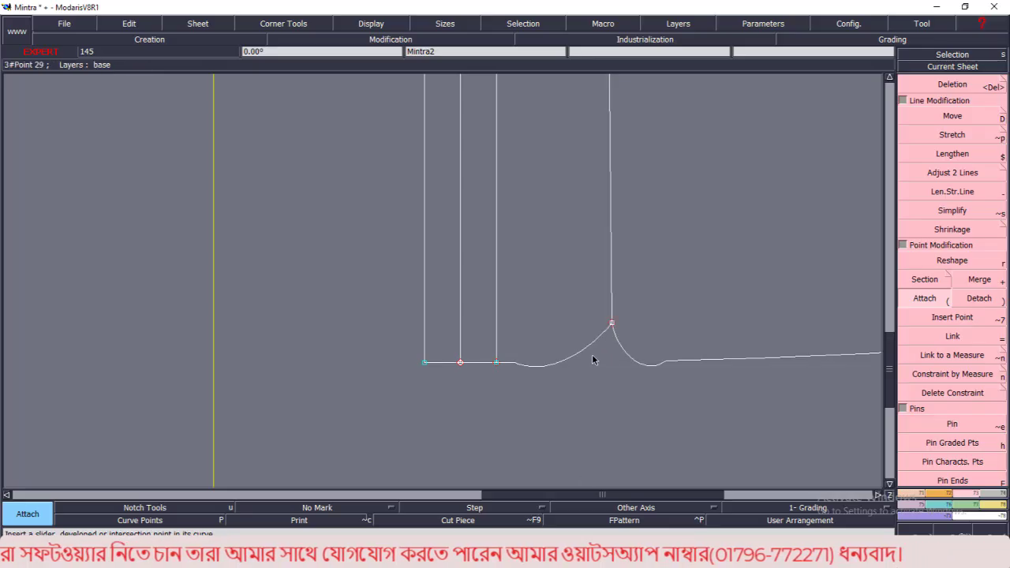
key("ctrl+z")
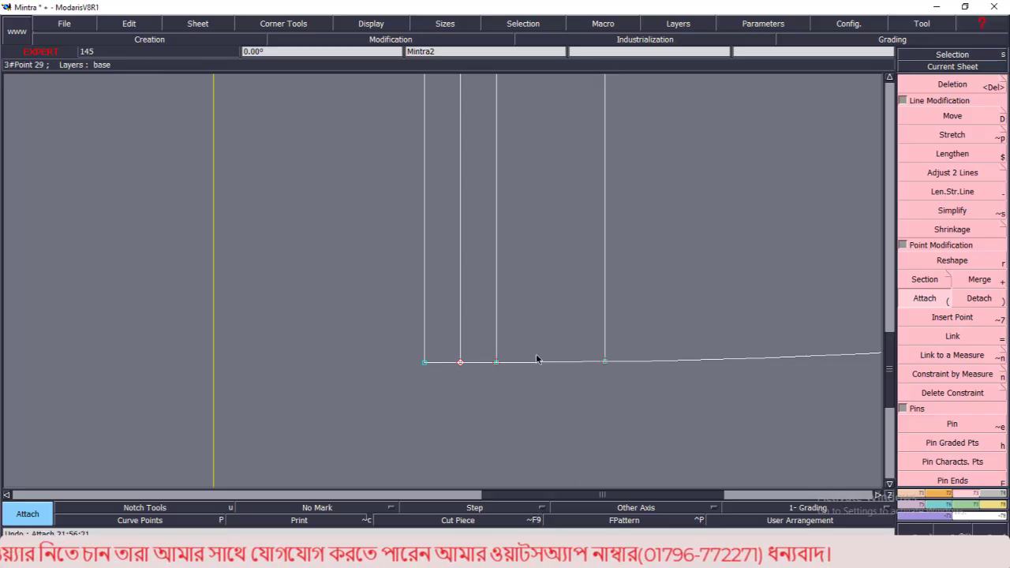
left_click(497, 363)
left_click(509, 341)
key("ctrl+z")
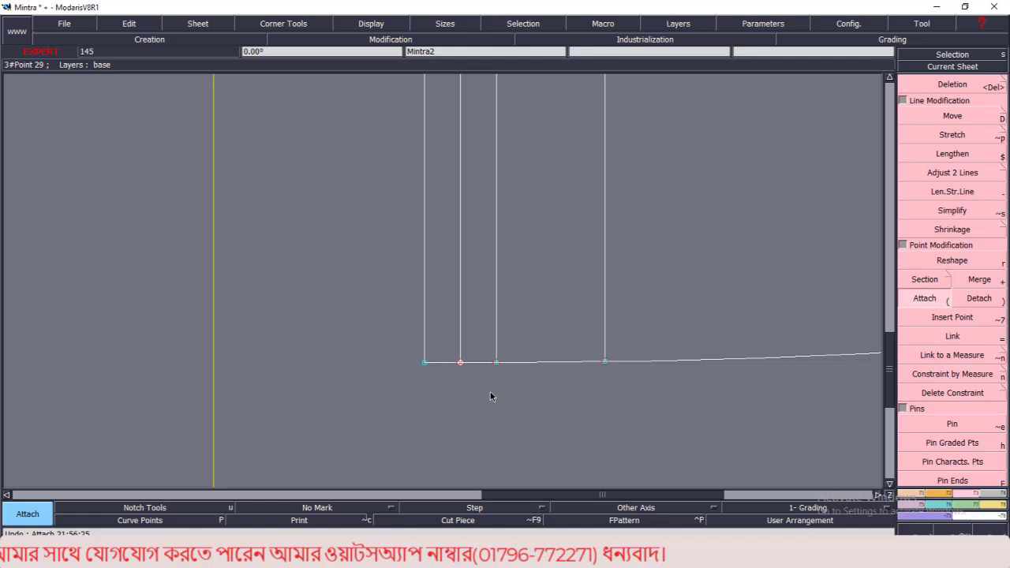
left_click(462, 363)
left_click(464, 323)
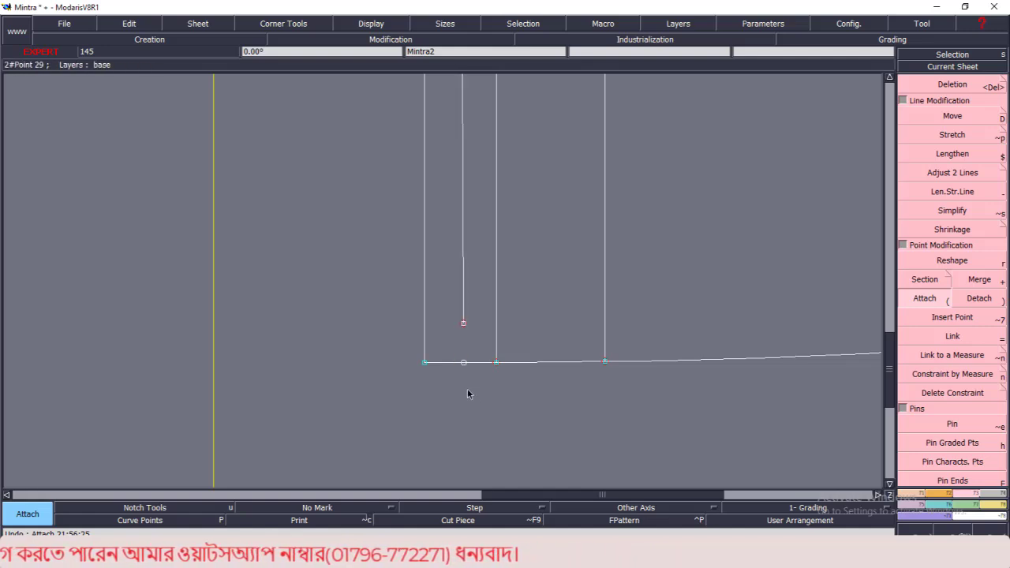
key("ctrl+z")
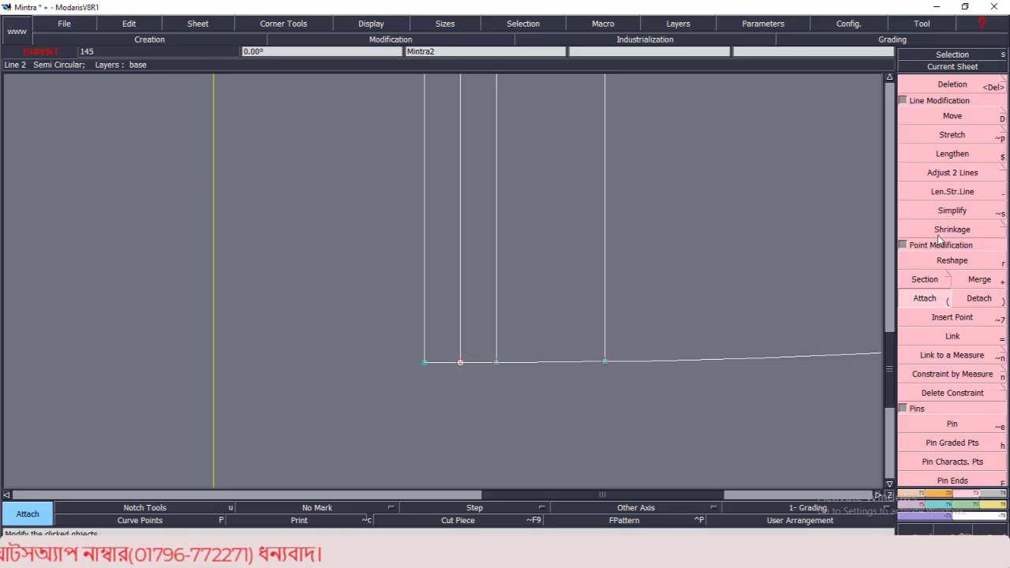
Step: Extend the inner vertical line nearest the front edge below the hem with Len.Str.Line and delete its old hem point
left_click(952, 192)
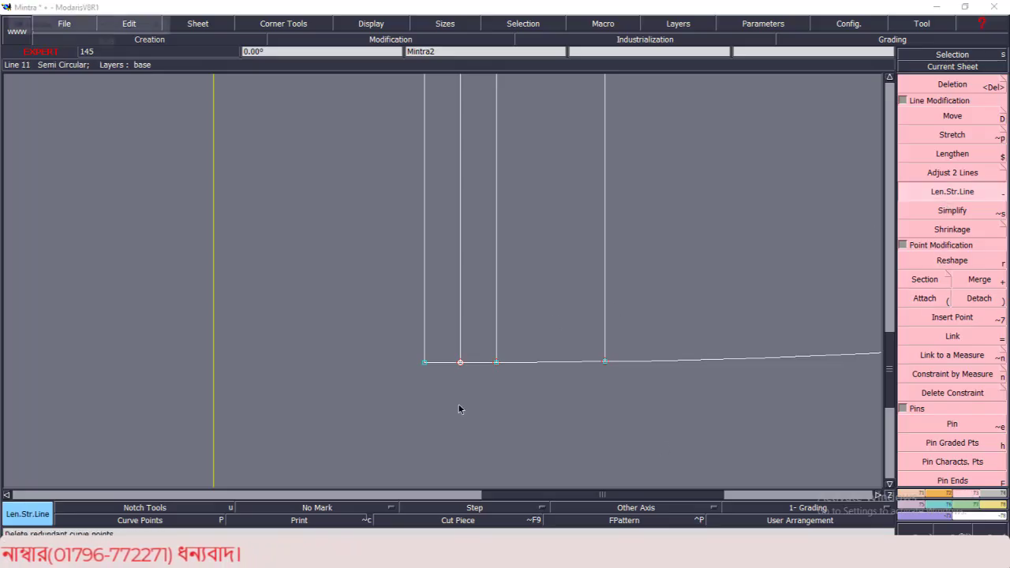
left_click(526, 422)
key("Delete")
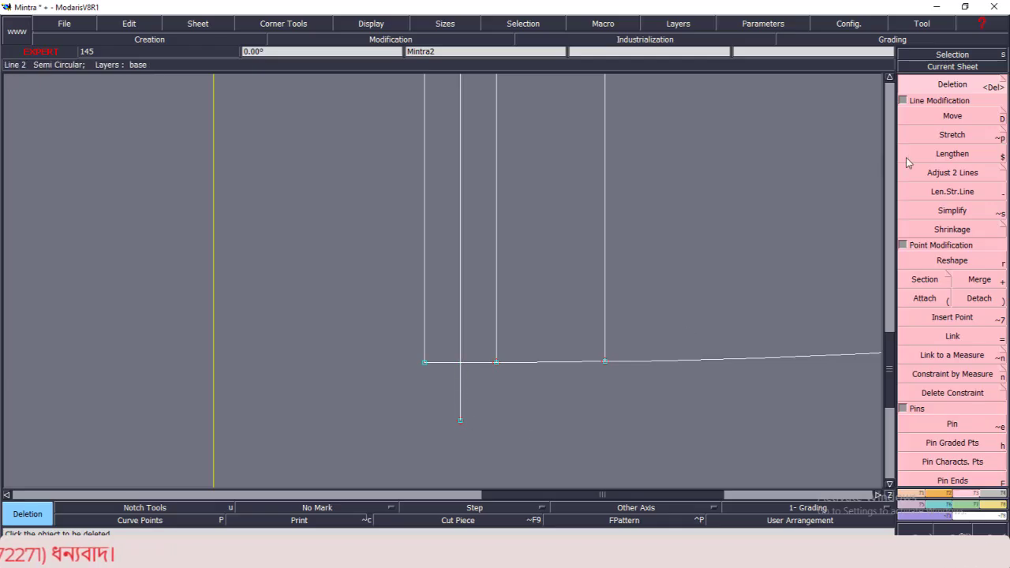
Step: Create an intersection point where the extended vertical line nearest the front edge crosses the hem
left_click(912, 495)
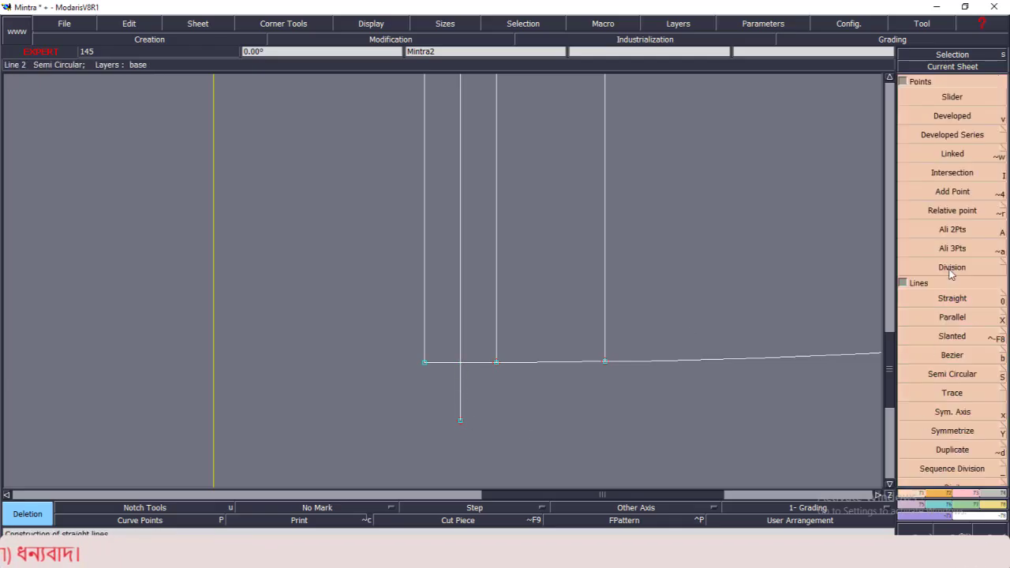
left_click(953, 173)
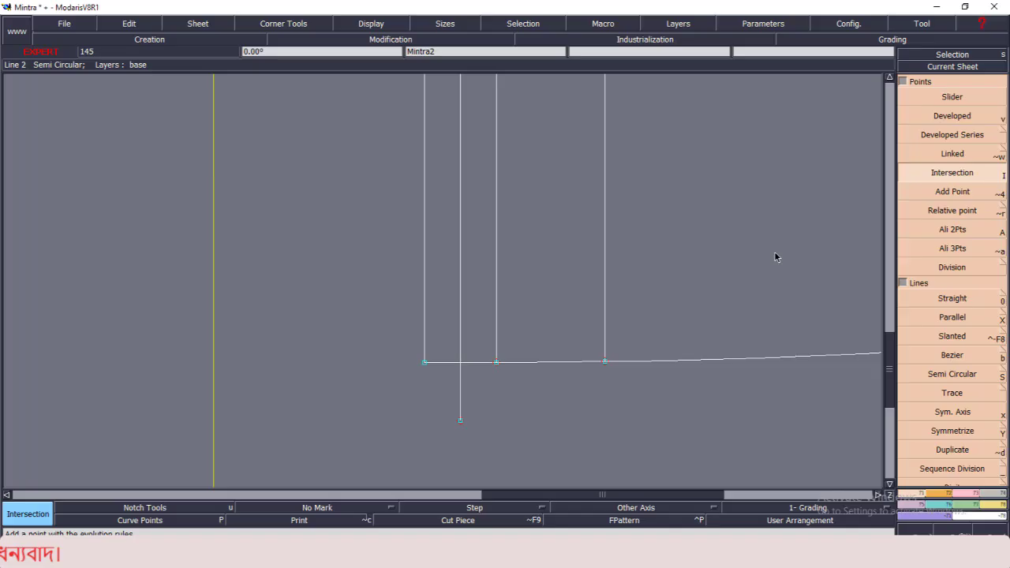
left_click(462, 367)
Step: Insert the new intersection point into the crossing lines and trim the vertical line's excess below the hem
left_click(967, 495)
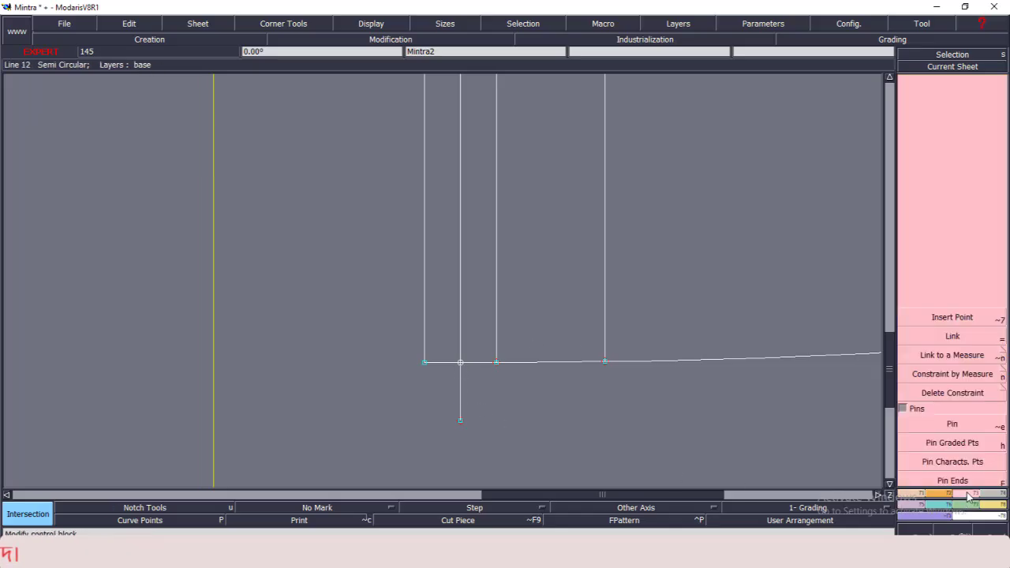
left_click(952, 318)
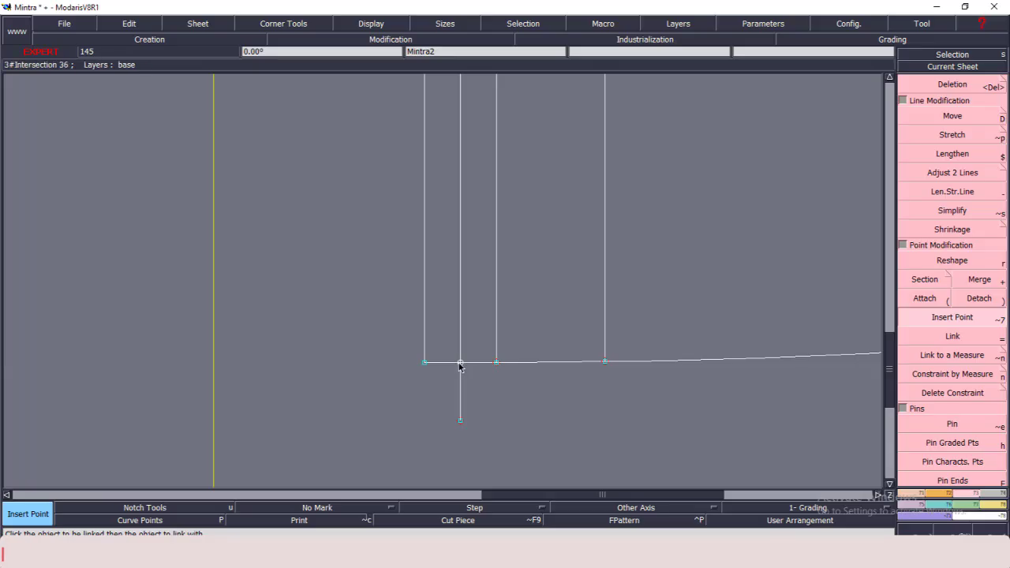
scroll(454, 383, "up", 2)
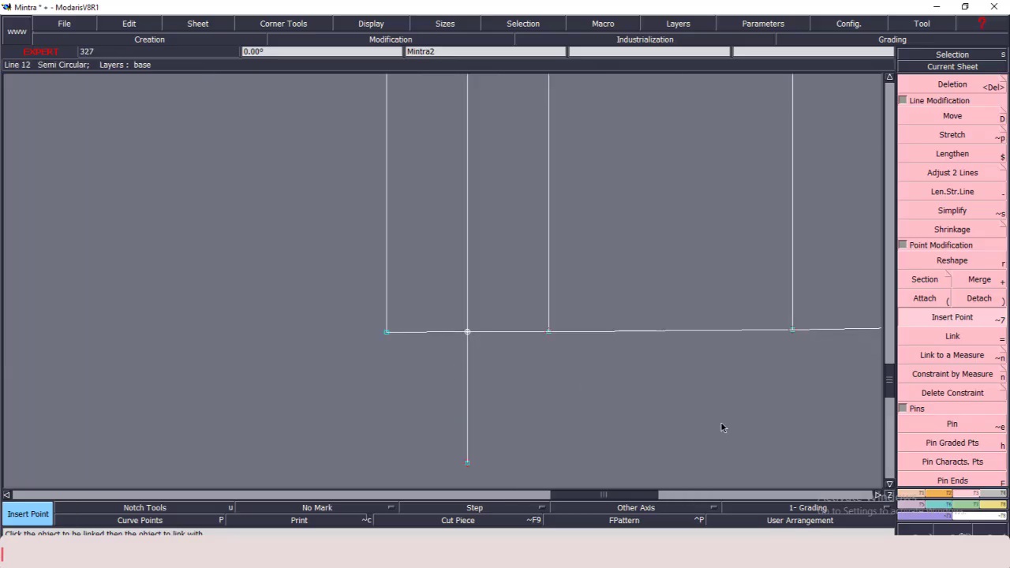
left_click(468, 332)
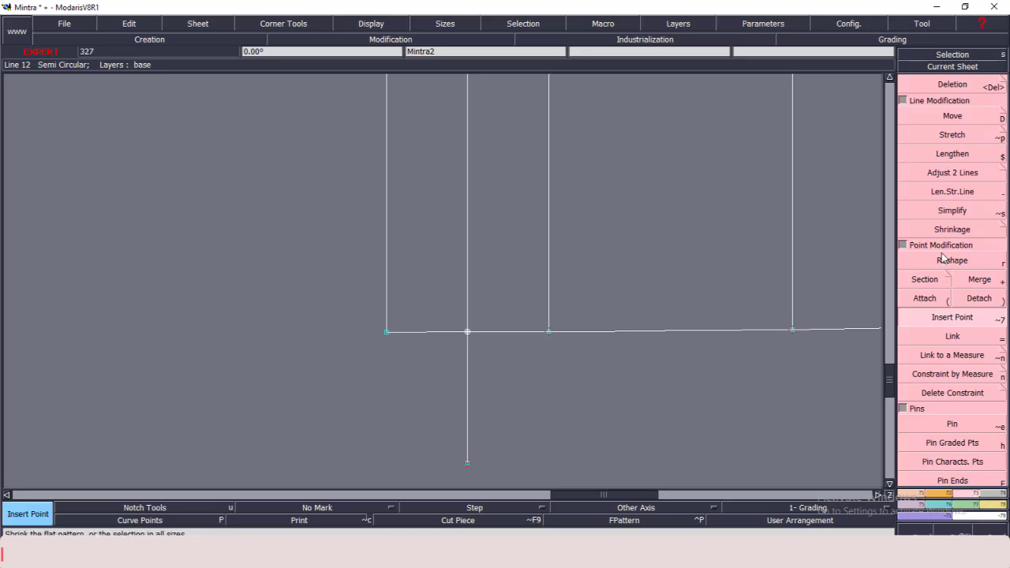
left_click(958, 175)
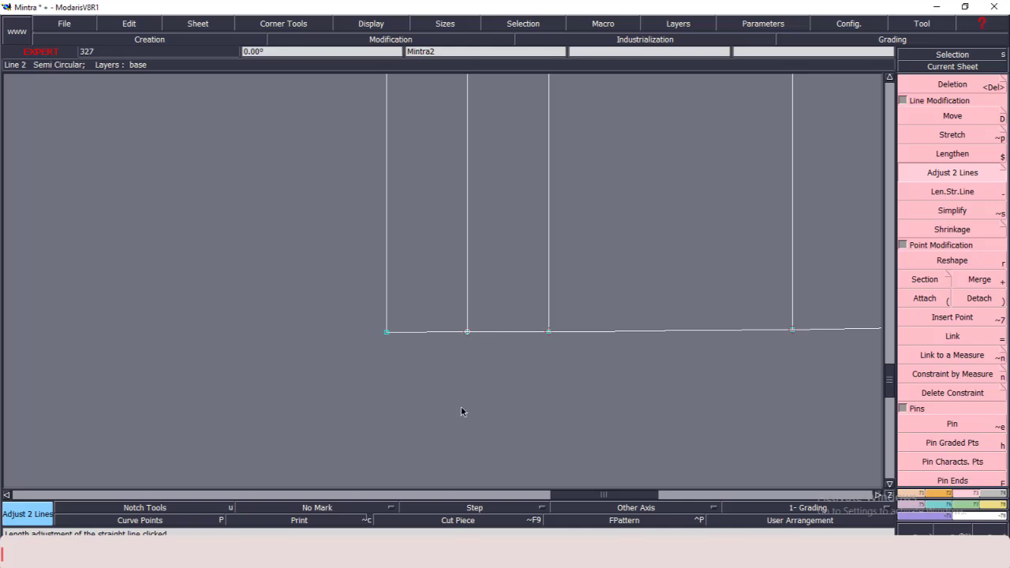
Step: Test the side end of the front's chest line by pulling it away, and attach it to the side seam point
scroll(461, 412, "down", 8)
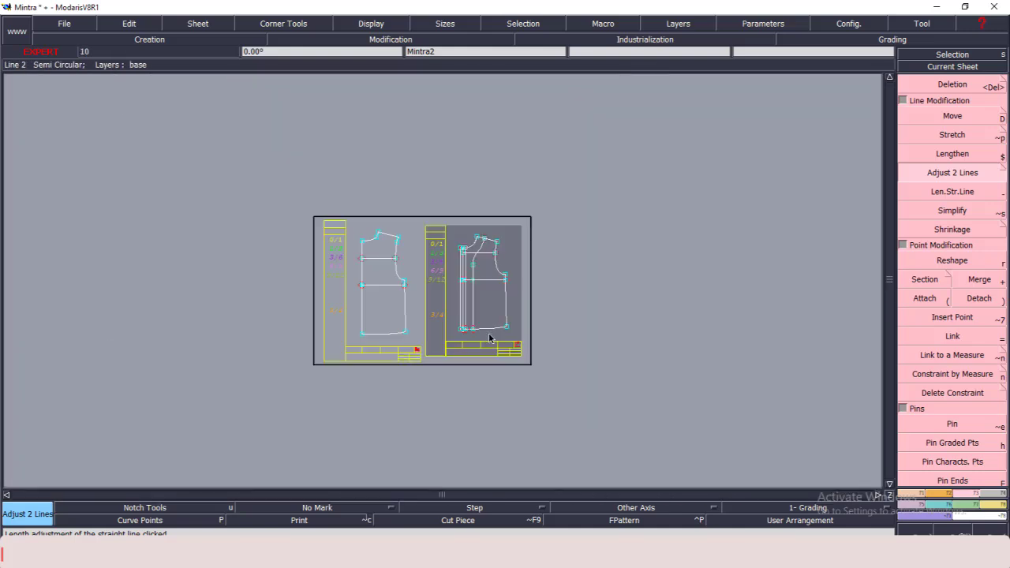
scroll(489, 338, "up", 8)
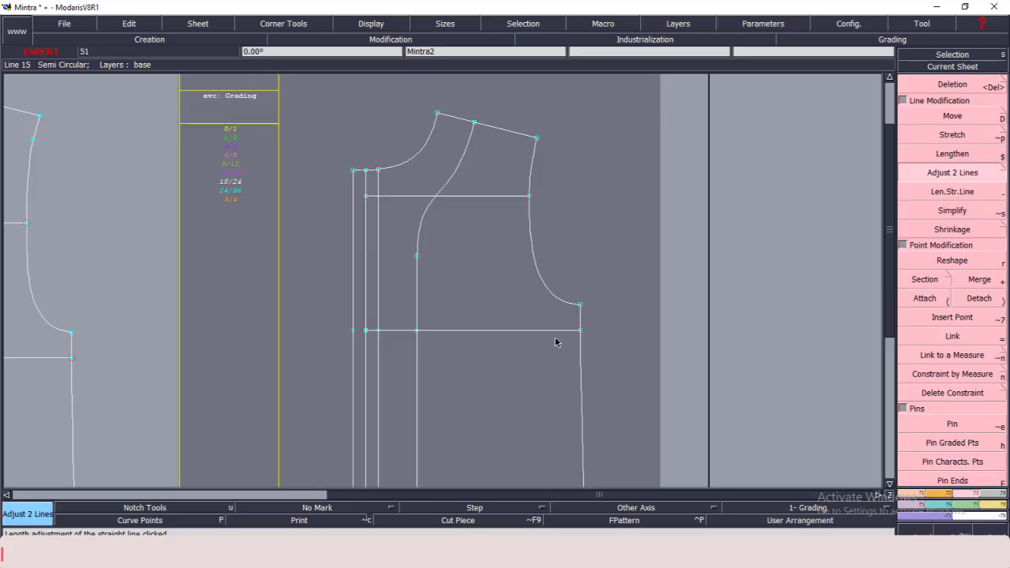
left_click(925, 299)
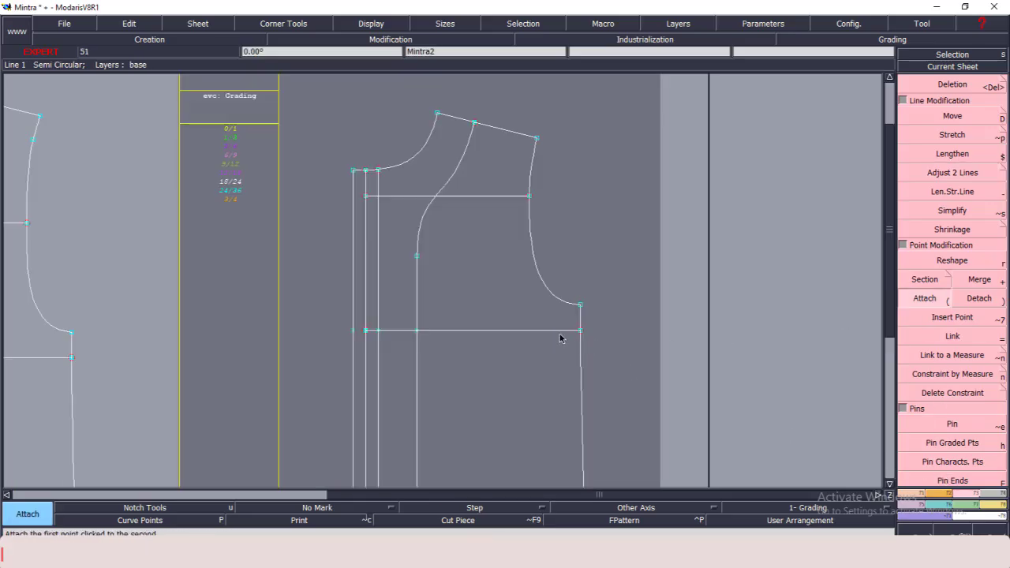
left_click(580, 330)
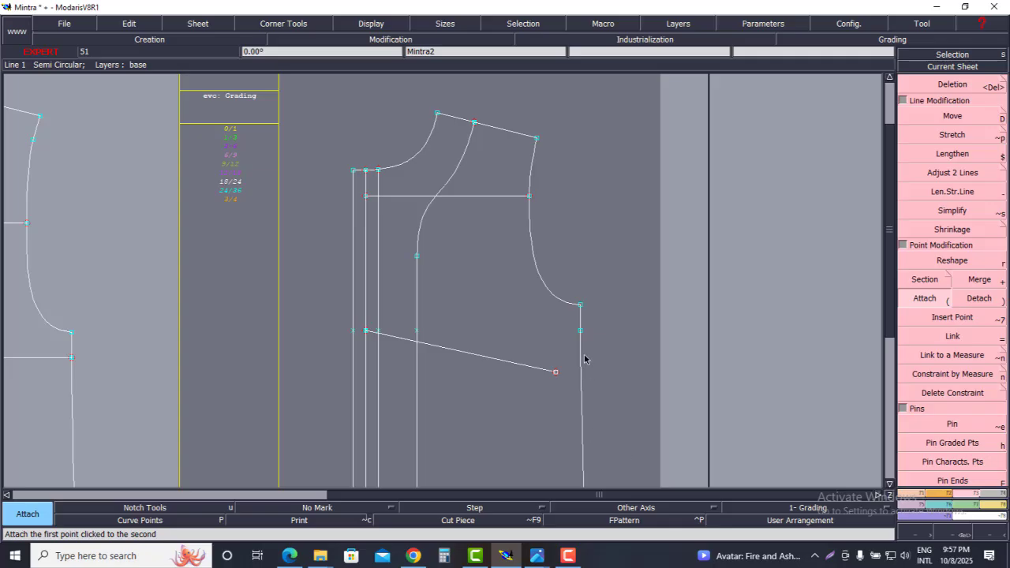
left_click(555, 372)
left_click(580, 331)
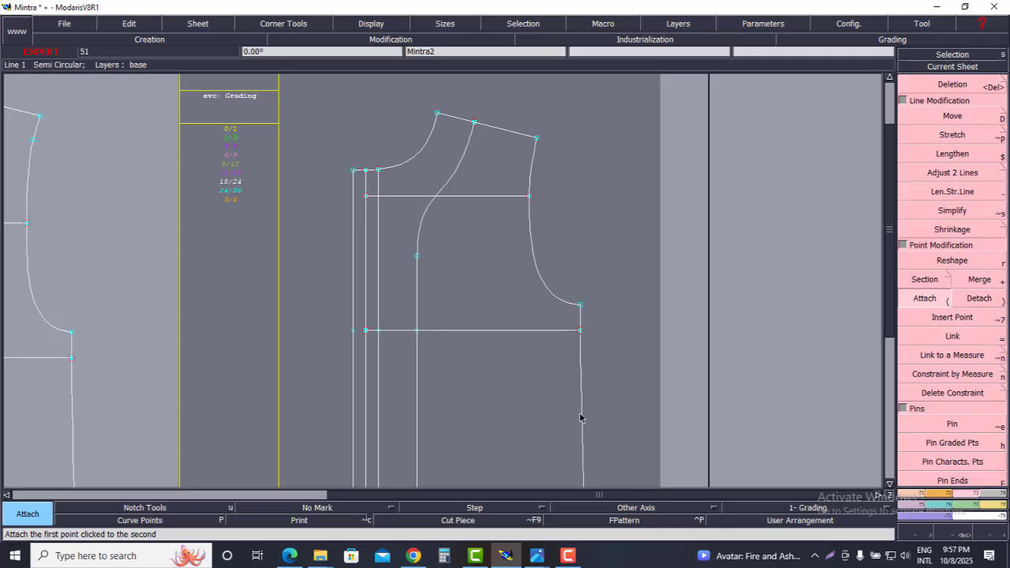
Step: Delete the leftover chest-level points on the neighbouring vertical lines and attach the chest line's front end to the vertical line nearest the front edge
left_click(366, 331)
left_click(366, 379)
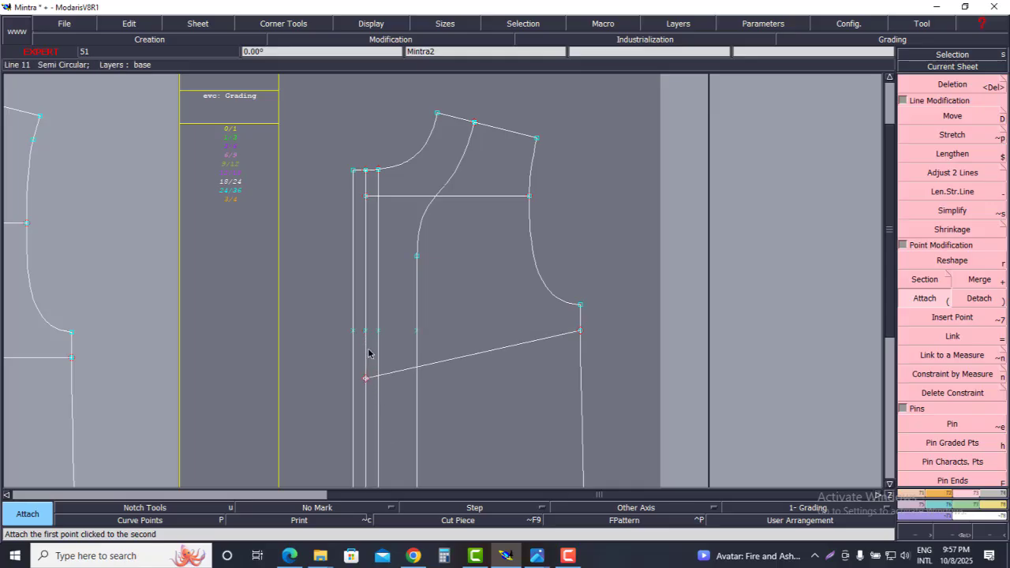
key("Delete")
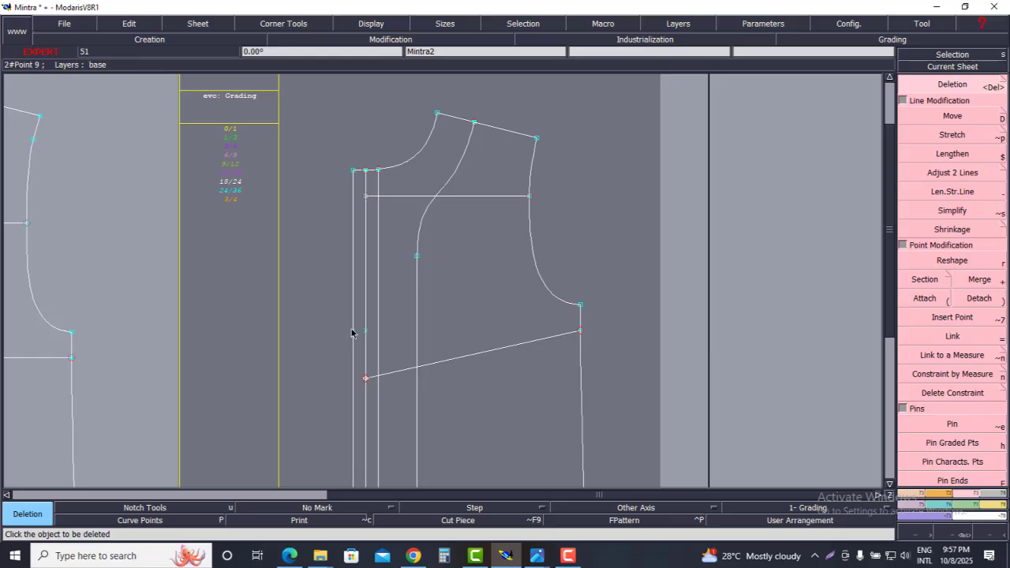
key("parenleft")
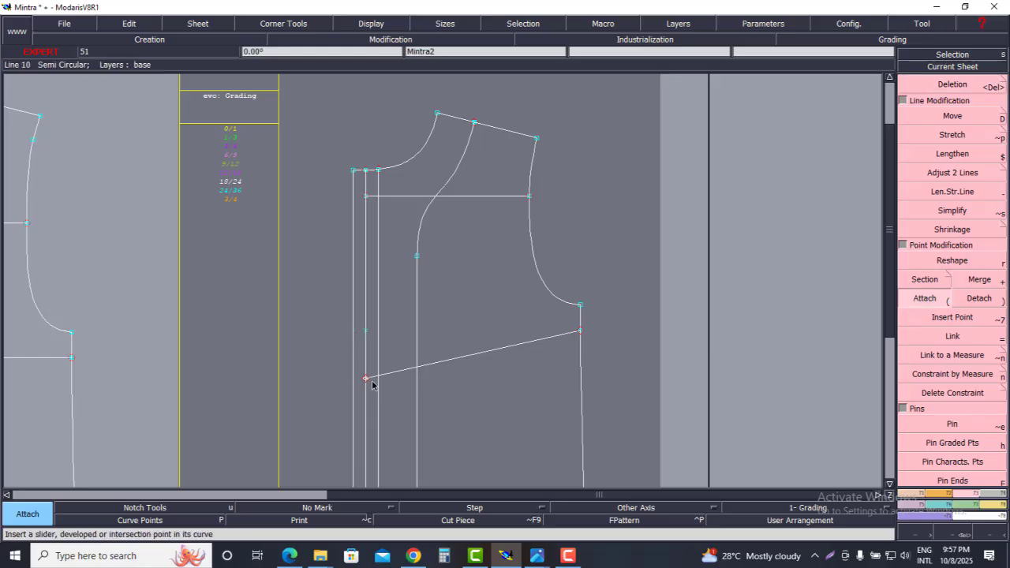
left_click(365, 379)
left_click(365, 331)
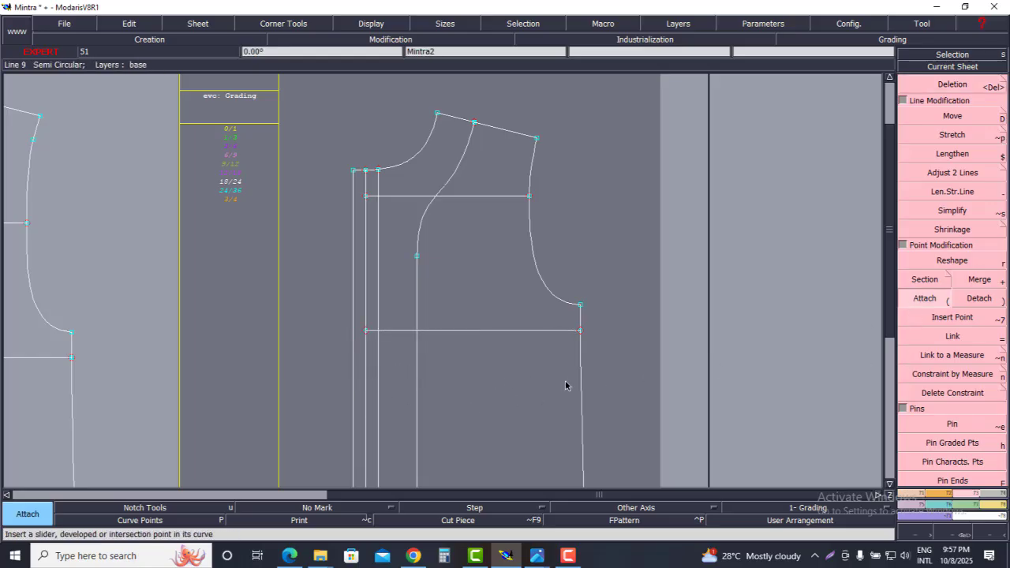
Step: Test the joins at the chest line's side seam end and the front neckline point with Attach, undoing each move
left_click(580, 331)
left_click(542, 342)
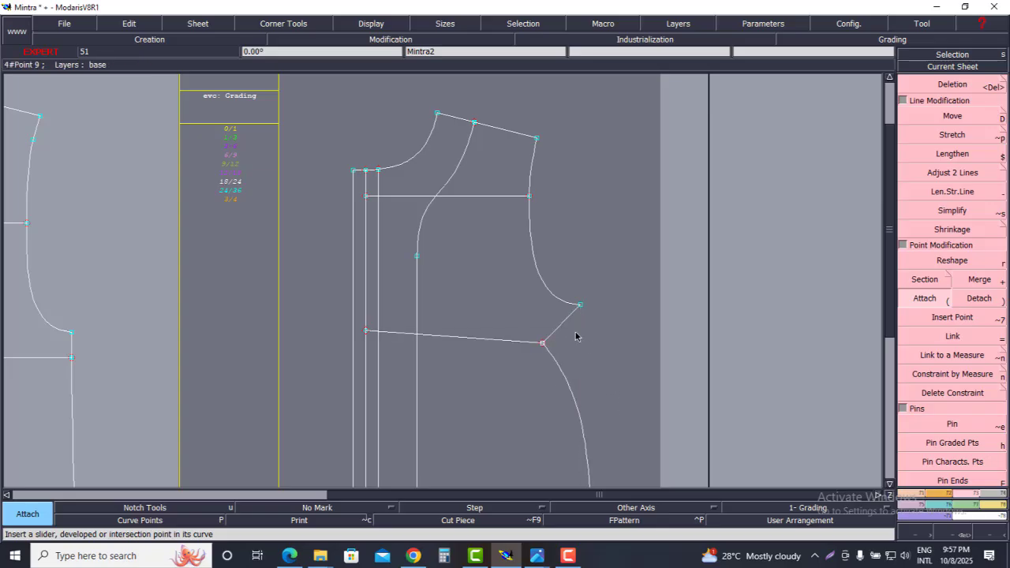
left_click(506, 364)
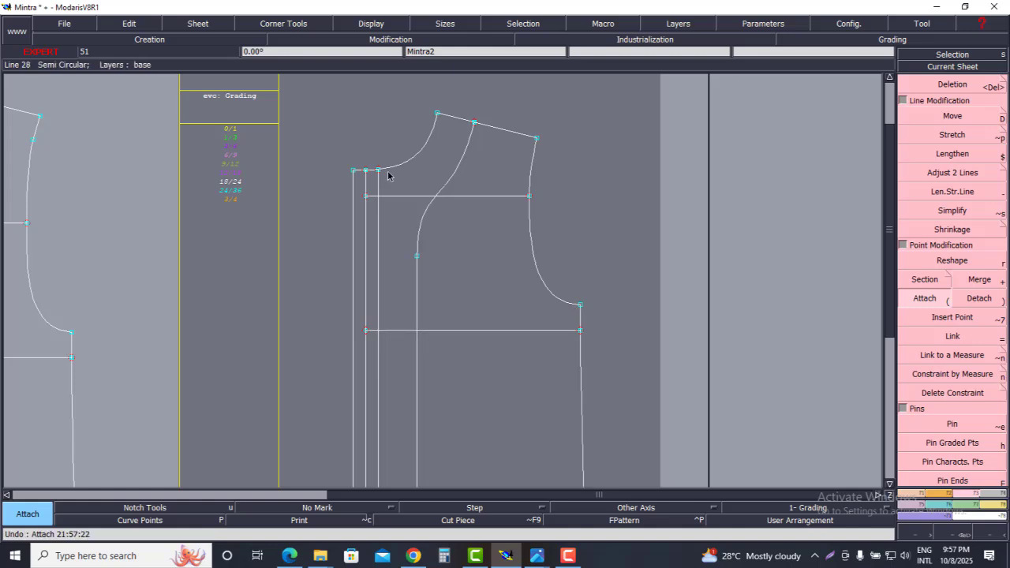
left_click_drag(382, 172, 395, 178)
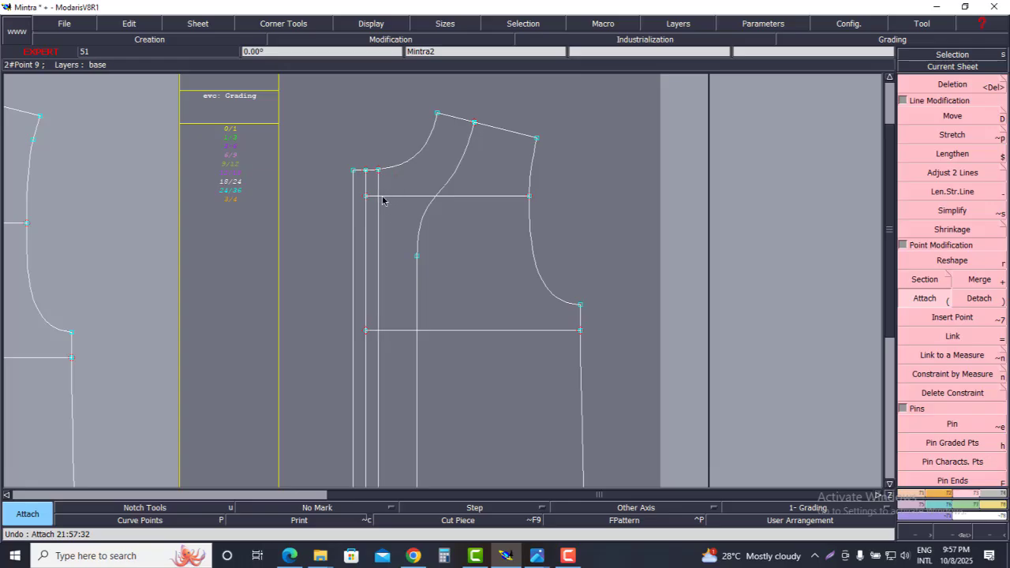
left_click_drag(379, 172, 417, 187)
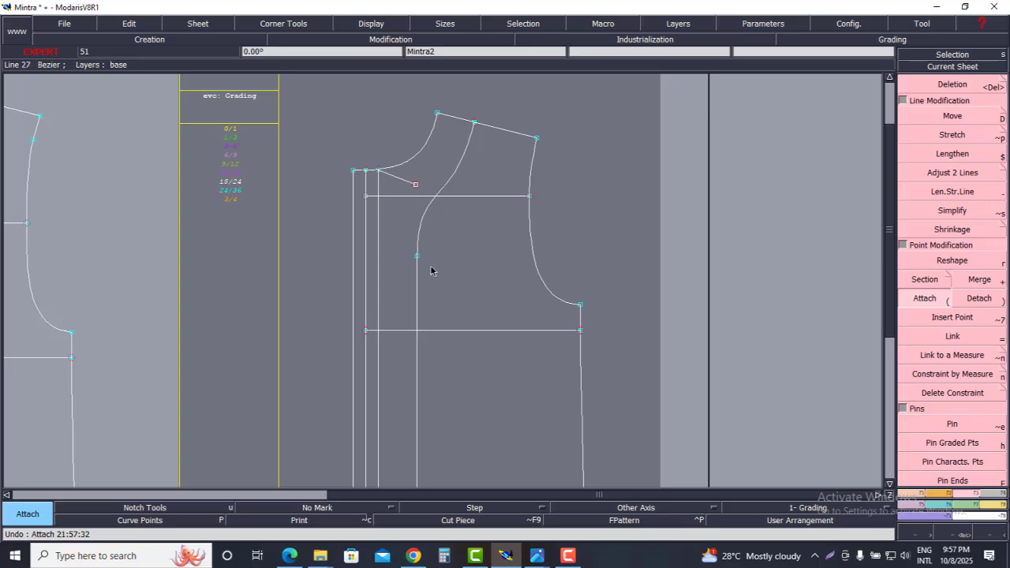
left_click(430, 268)
Step: Extend the two inner vertical lines nearest the front edge above the neckline with Len.Str.Line
scroll(356, 151, "up", 3)
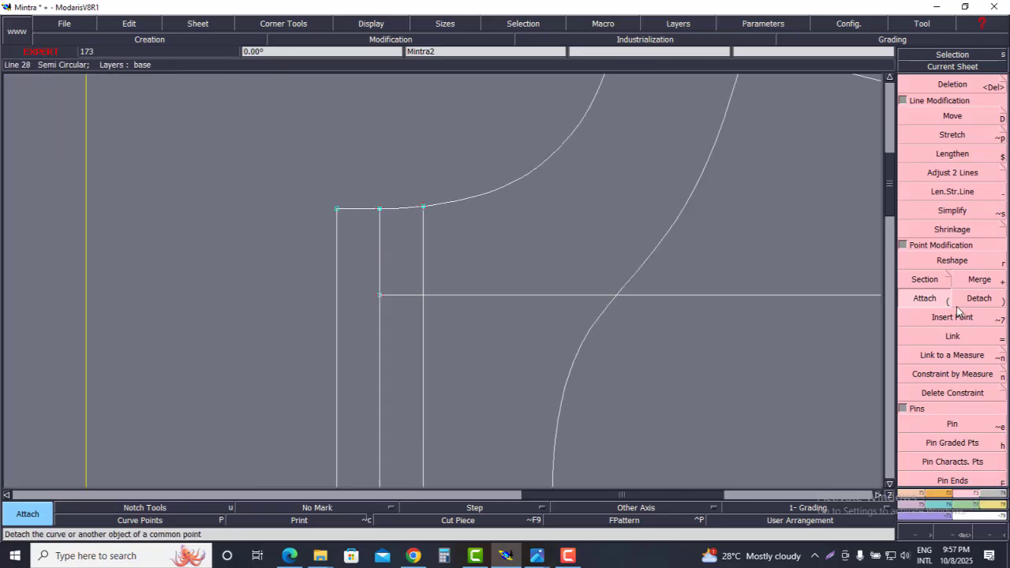
left_click(955, 192)
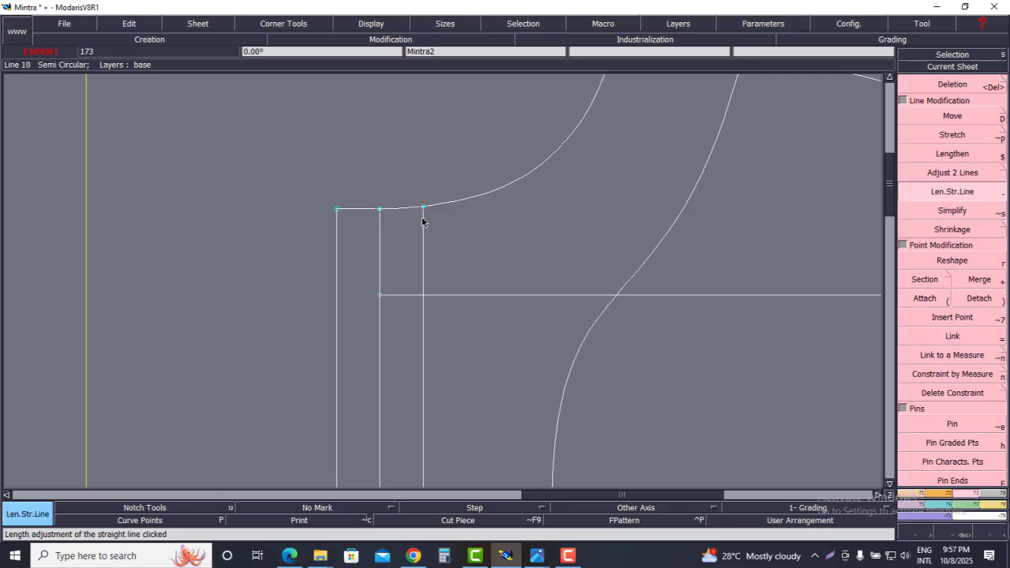
left_click(423, 222)
left_click(428, 175)
left_click(382, 228)
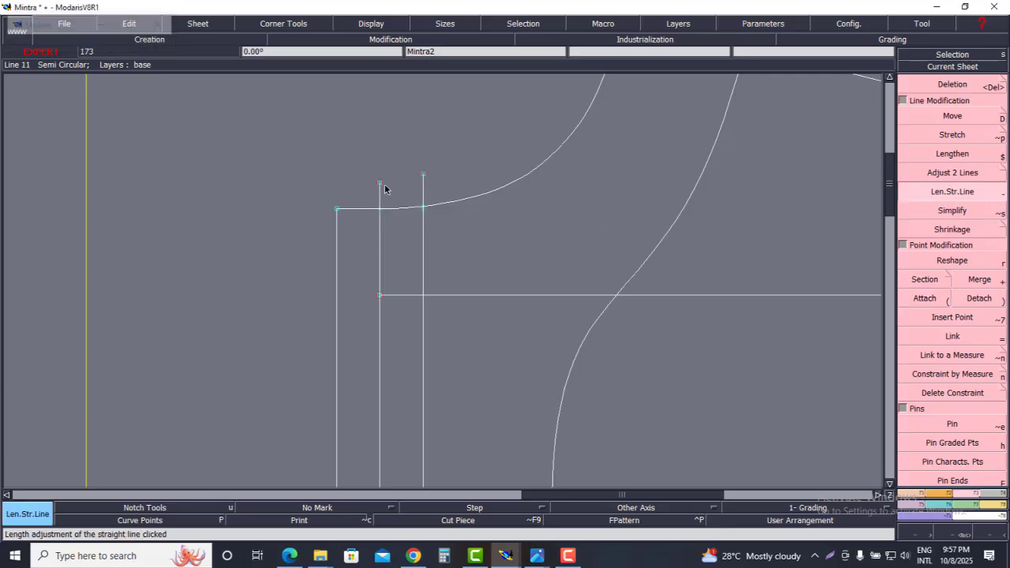
left_click(382, 185)
Step: Delete the old neckline point at the second extended line, and undo the deletion tried at the line nearest the front edge
scroll(379, 171, "up", 2)
key("Delete")
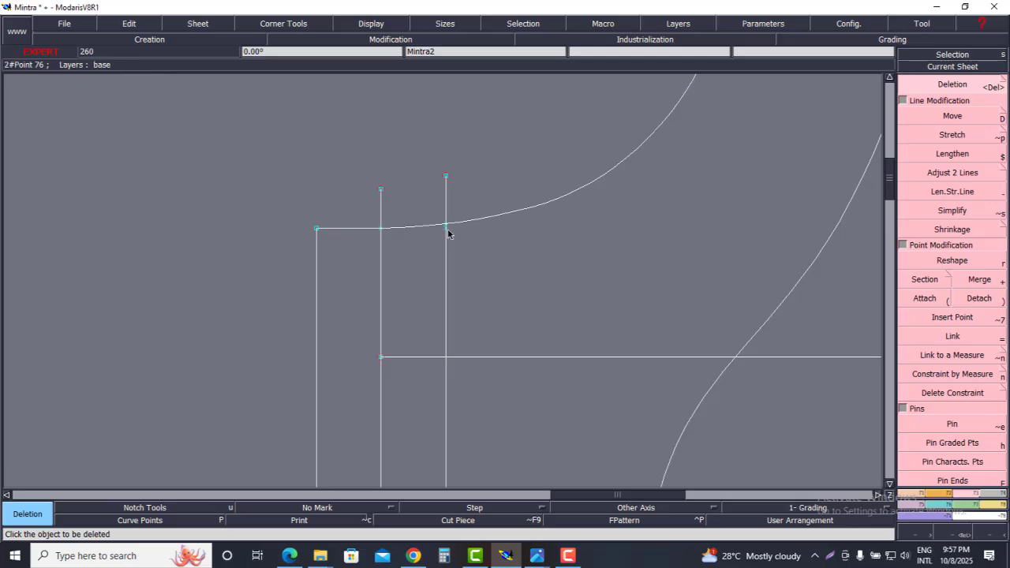
scroll(440, 218, "up", 1)
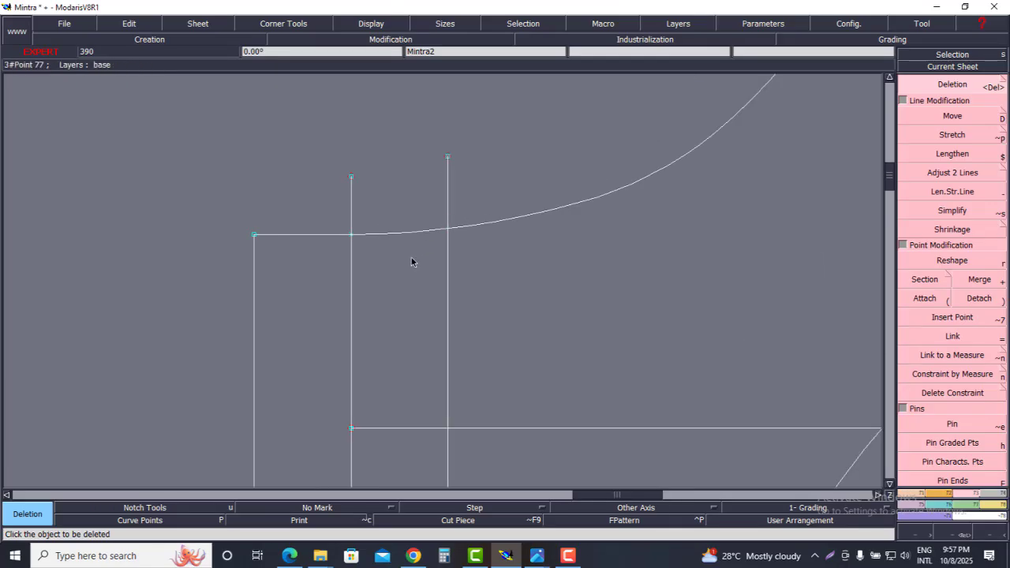
left_click(352, 235)
key("ctrl+z")
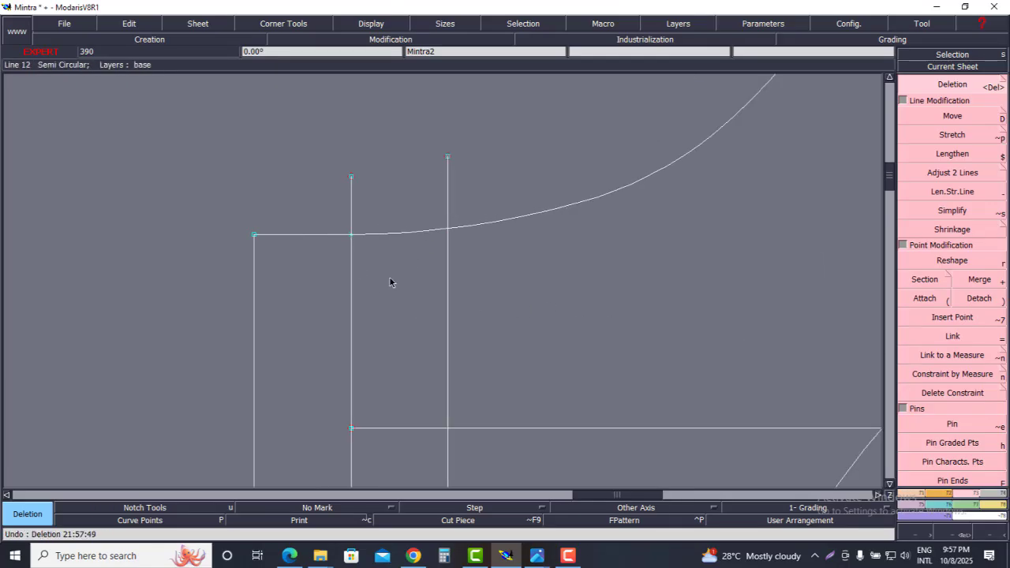
Step: Try deleting the neckline point at the vertical line nearest the front edge, and undo the deletion
scroll(335, 237, "up", 1)
left_click(360, 238)
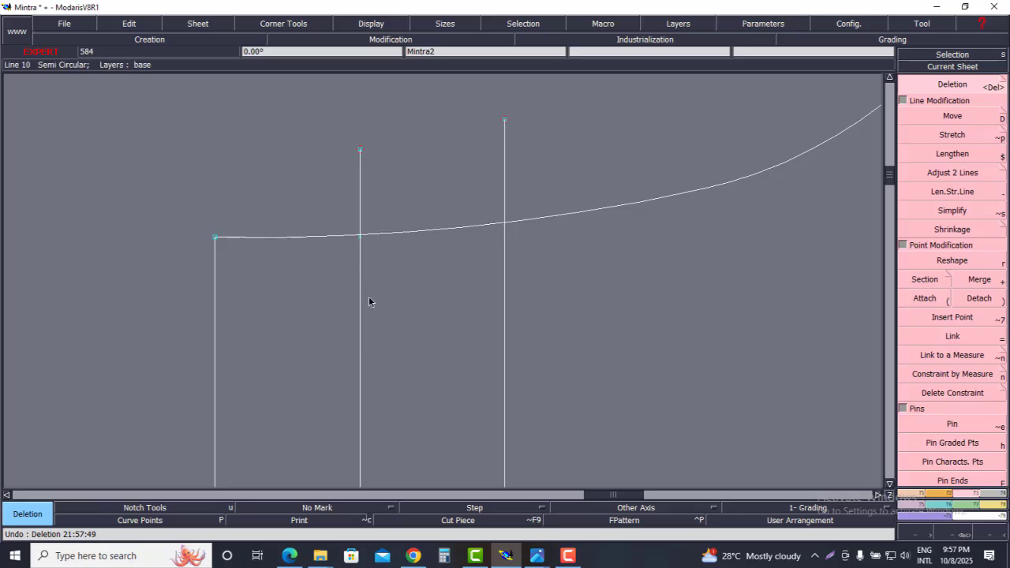
key("ctrl+z")
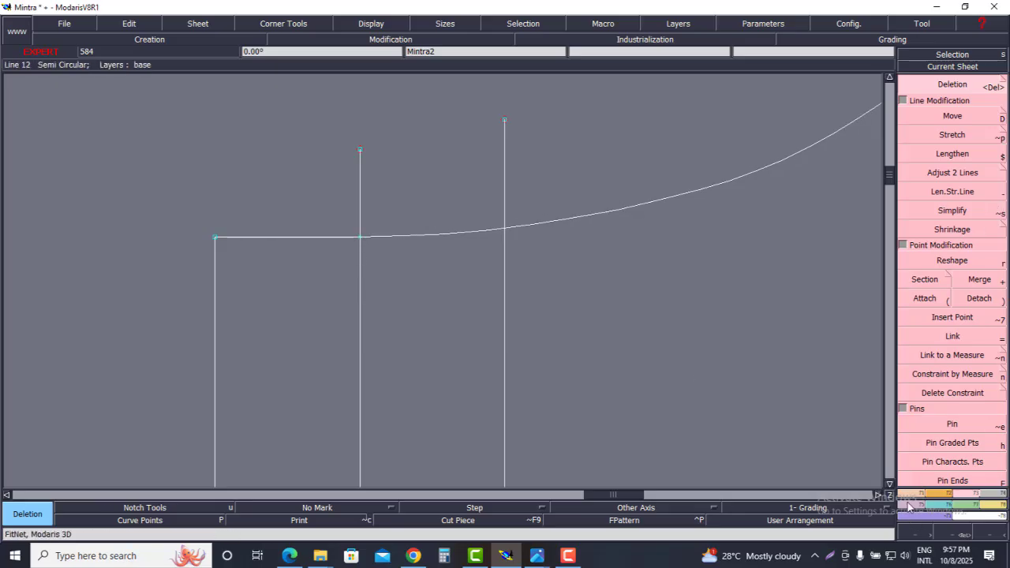
Step: Add intersection points where the two extended inner vertical lines cross the front neckline curve
left_click(936, 494)
left_click(953, 172)
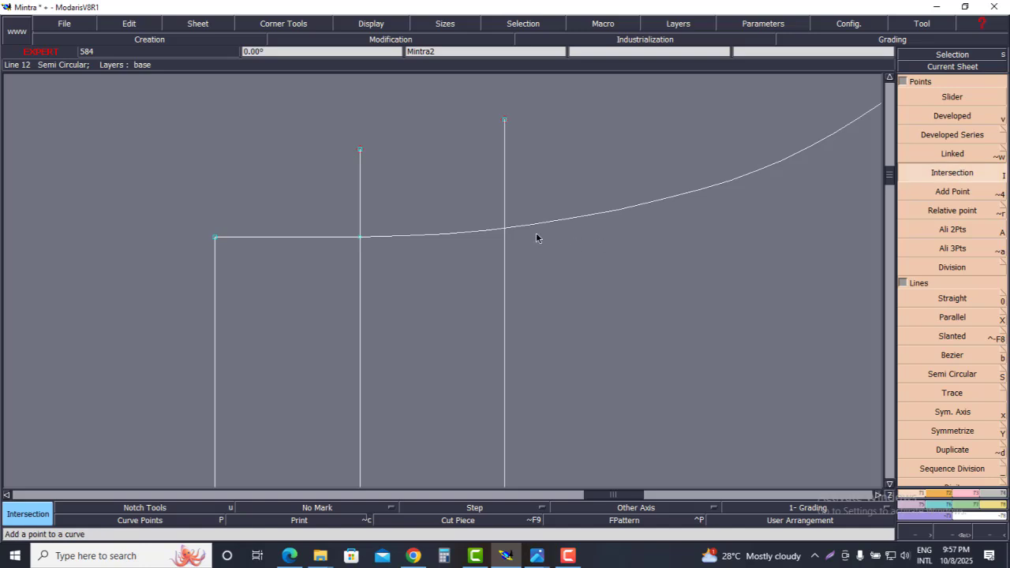
left_click(505, 228)
scroll(355, 237, "up", 1)
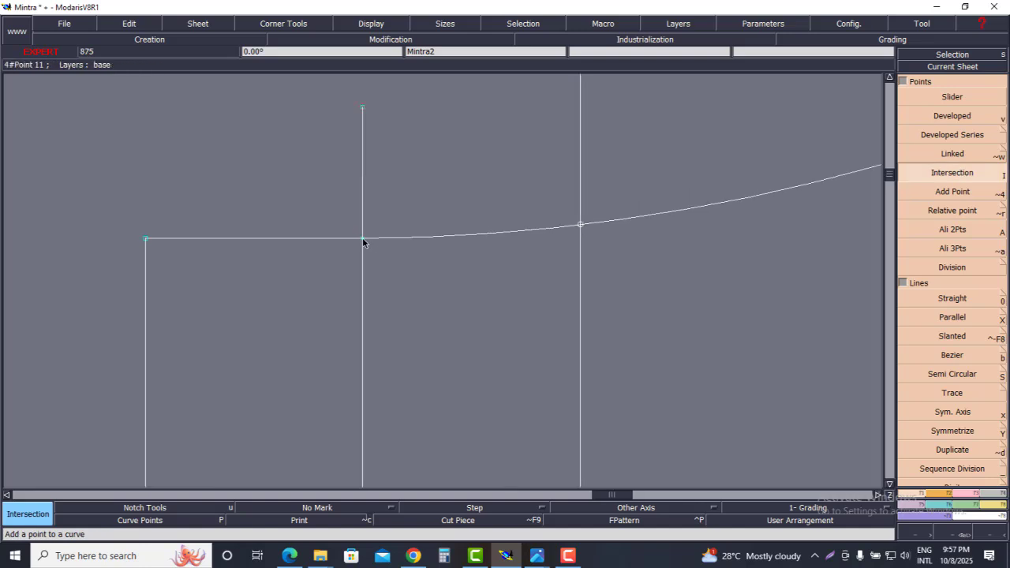
left_click(363, 240)
Step: Insert the intersection point at the second vertical line into the neckline curve with Insert Point
left_click(971, 494)
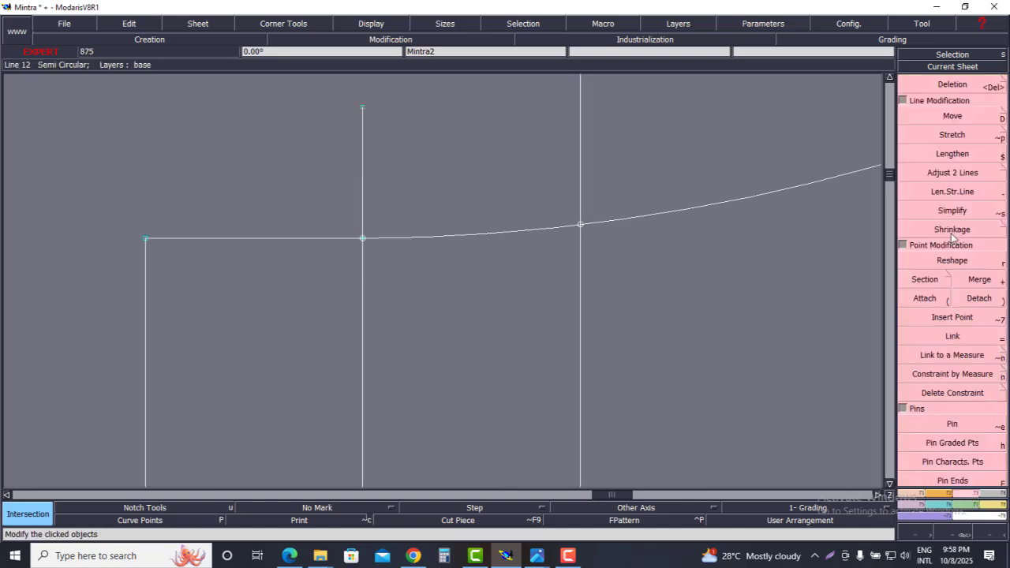
left_click(952, 317)
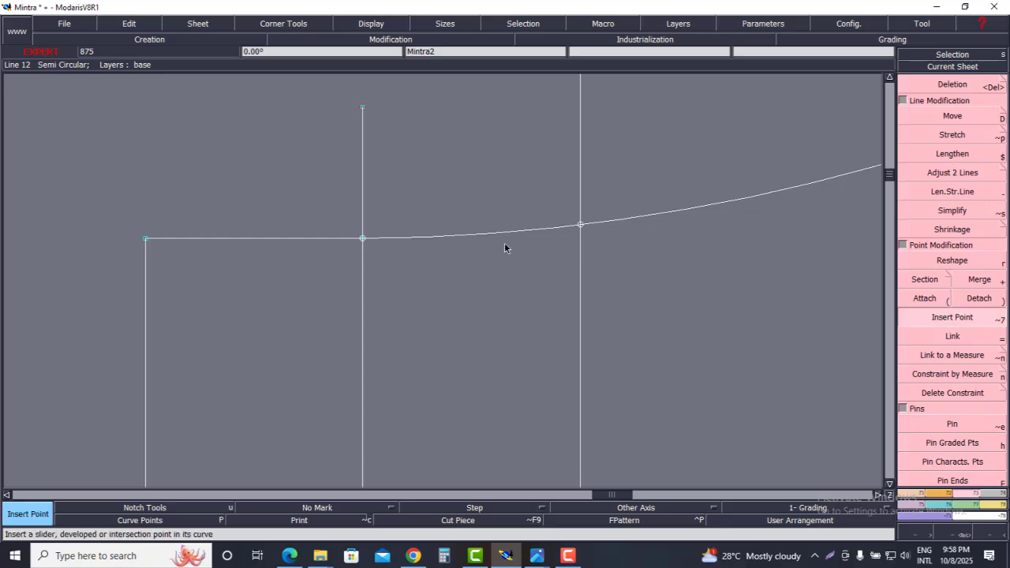
left_click(582, 225)
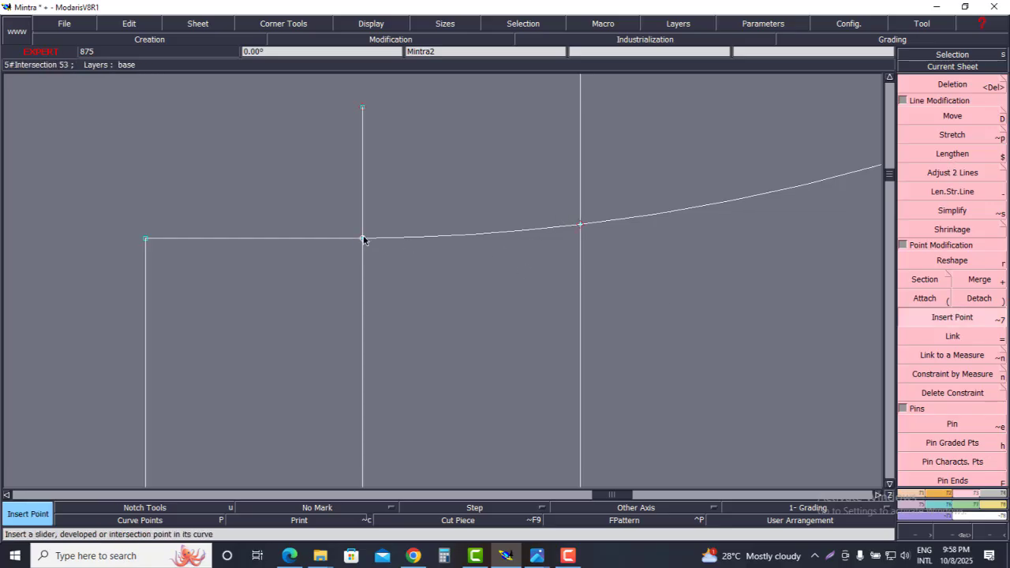
scroll(352, 257, "down", 2)
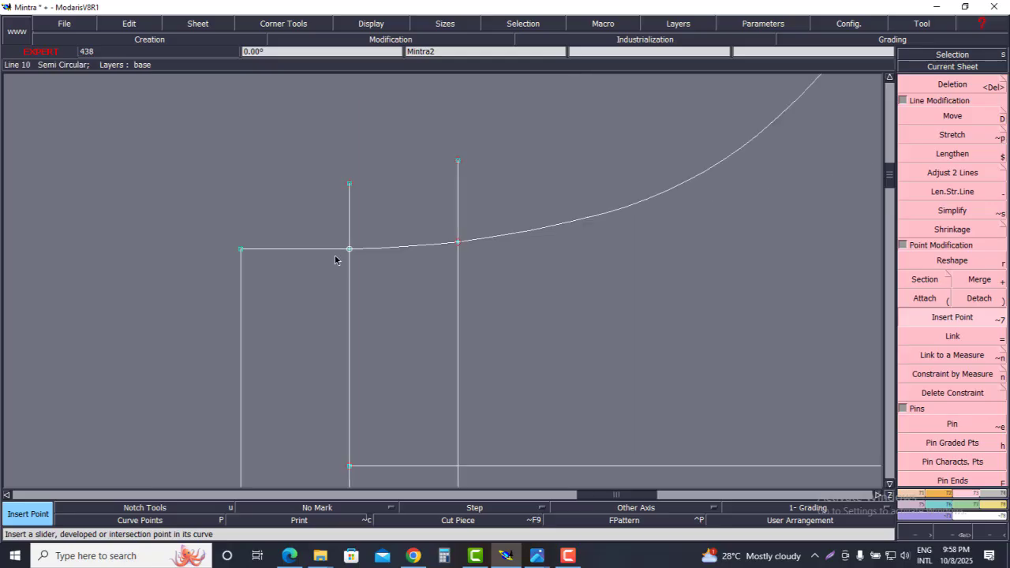
Step: Delete the end points of the two extended vertical lines above the front neckline
key("Delete")
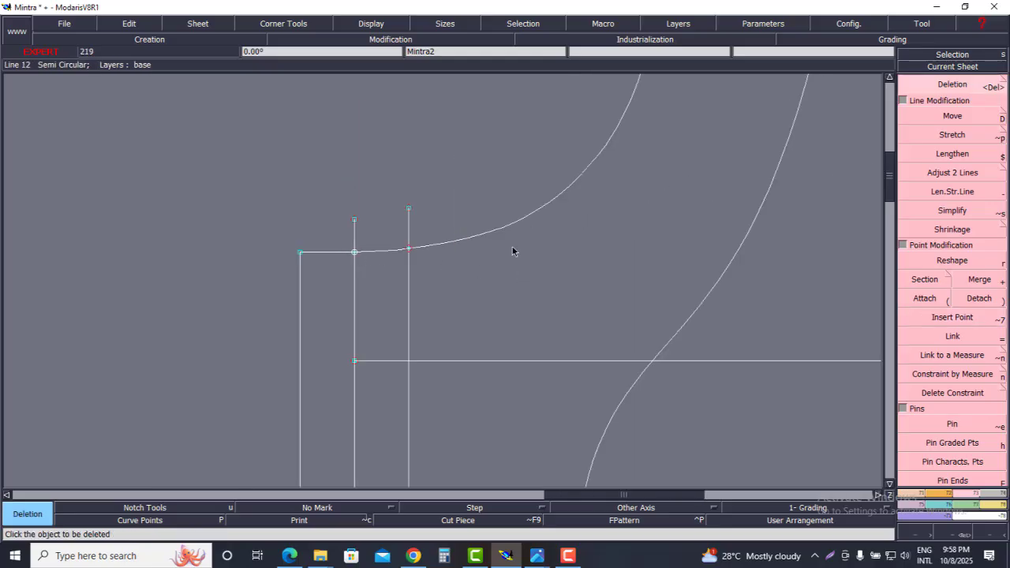
left_click(408, 209)
scroll(336, 293, "down", 3)
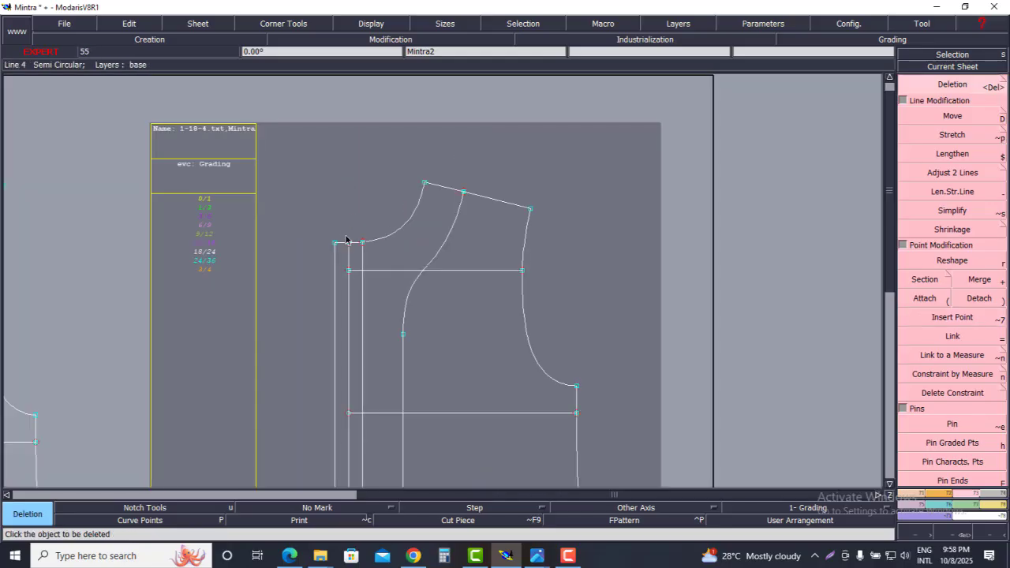
scroll(456, 222, "down", 1)
scroll(296, 251, "up", 3)
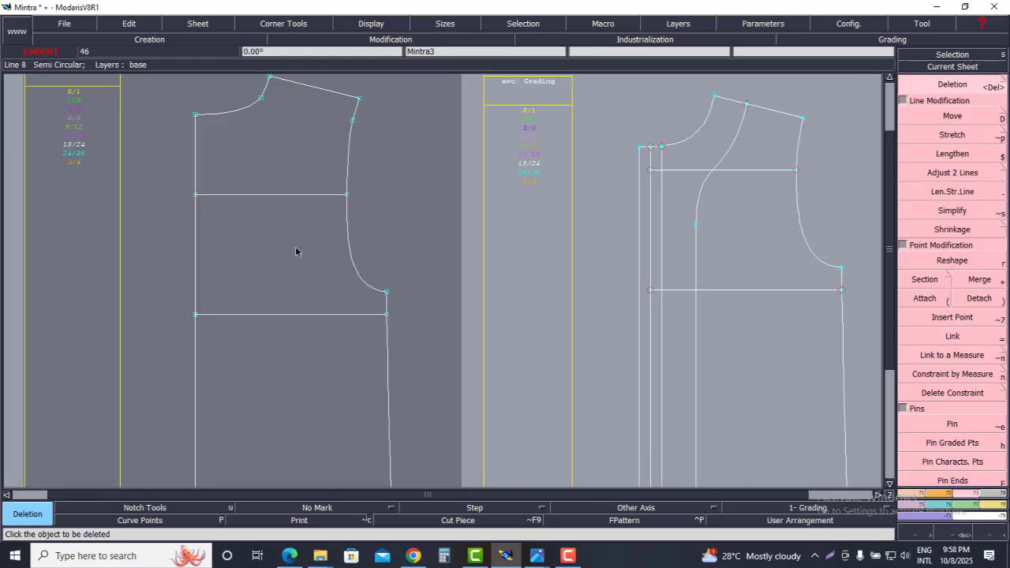
scroll(320, 243, "down", 2)
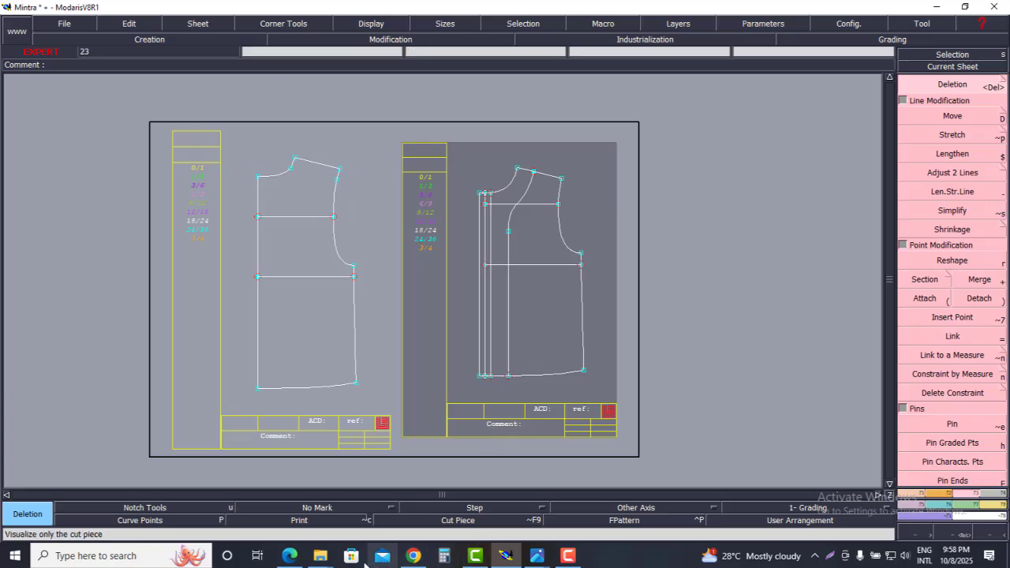
Step: Switch to the browser to examine the Mintra size chart's body length values, and return to the front and back pieces in Modaris
left_click(290, 556)
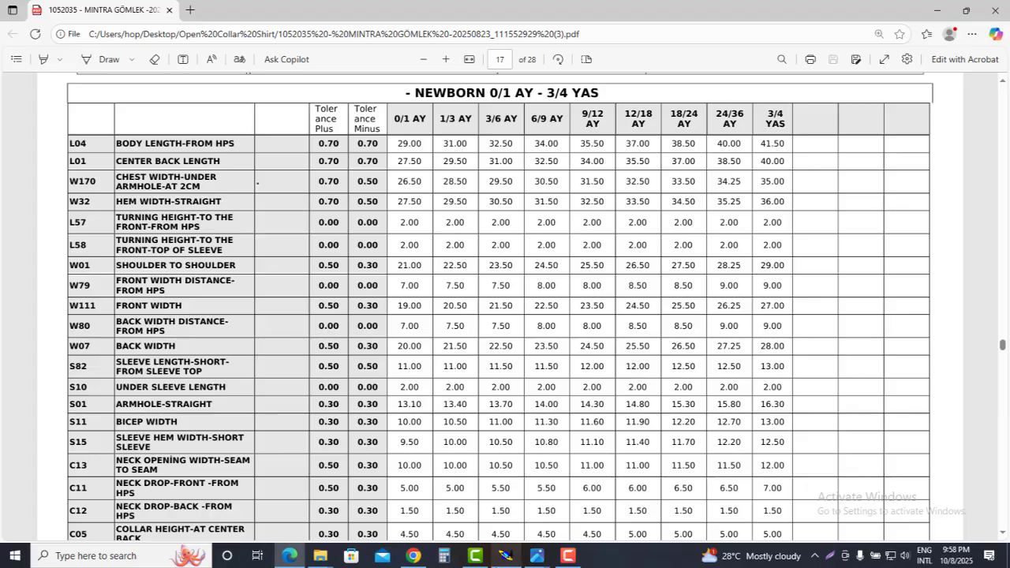
left_click(506, 556)
scroll(530, 374, "up", 3)
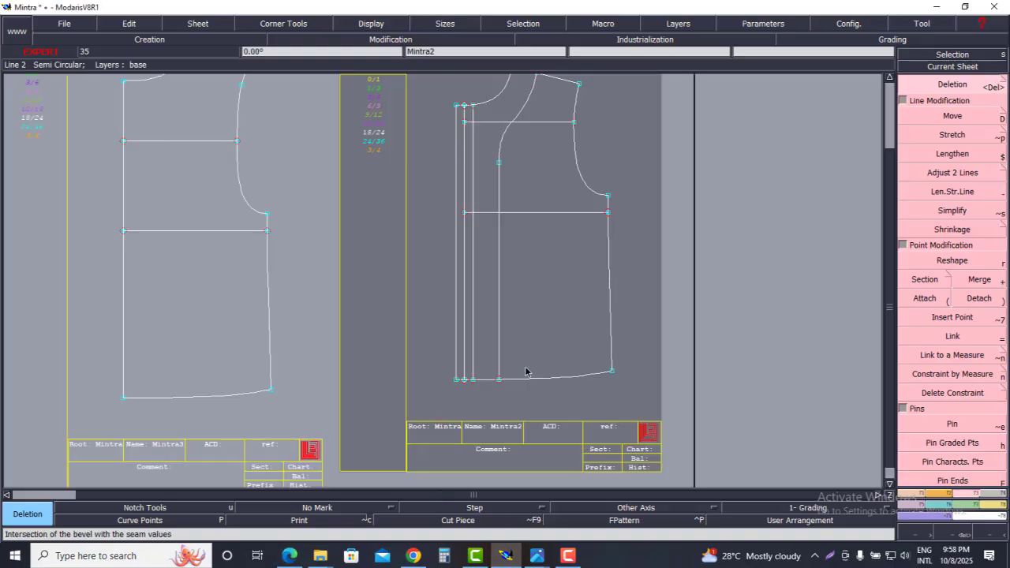
scroll(525, 371, "down", 2)
scroll(525, 367, "up", 3)
scroll(593, 375, "down", 1)
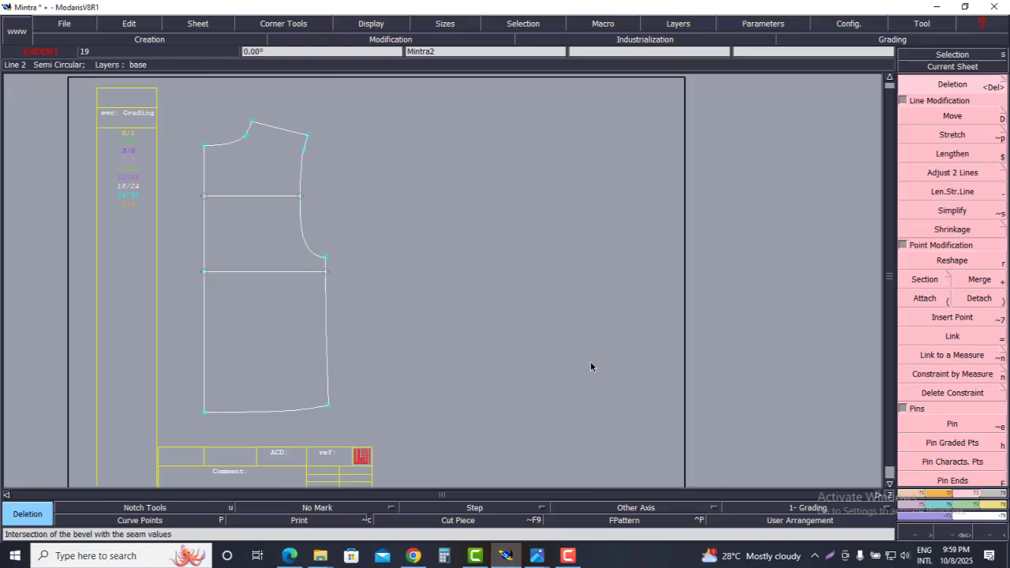
Step: Open the grading Control table of the front piece's hem point at the side seam, and close it
left_click(940, 509)
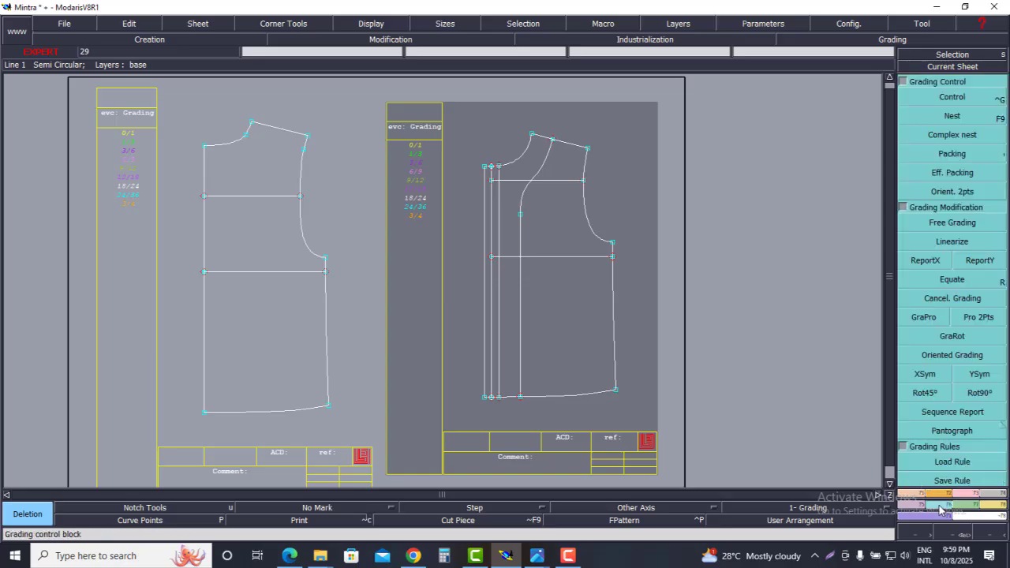
left_click(951, 97)
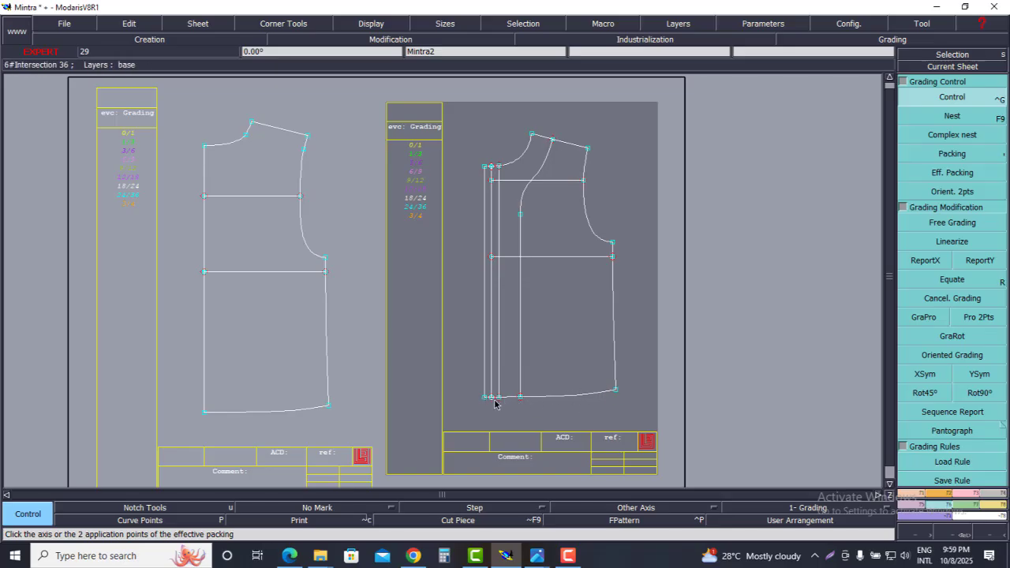
left_click(616, 392)
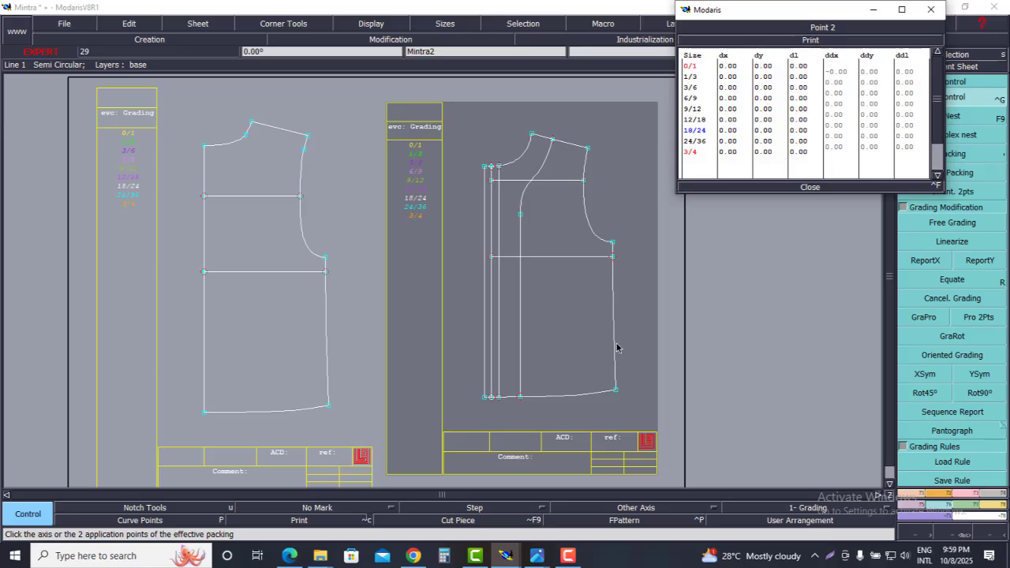
left_click(811, 187)
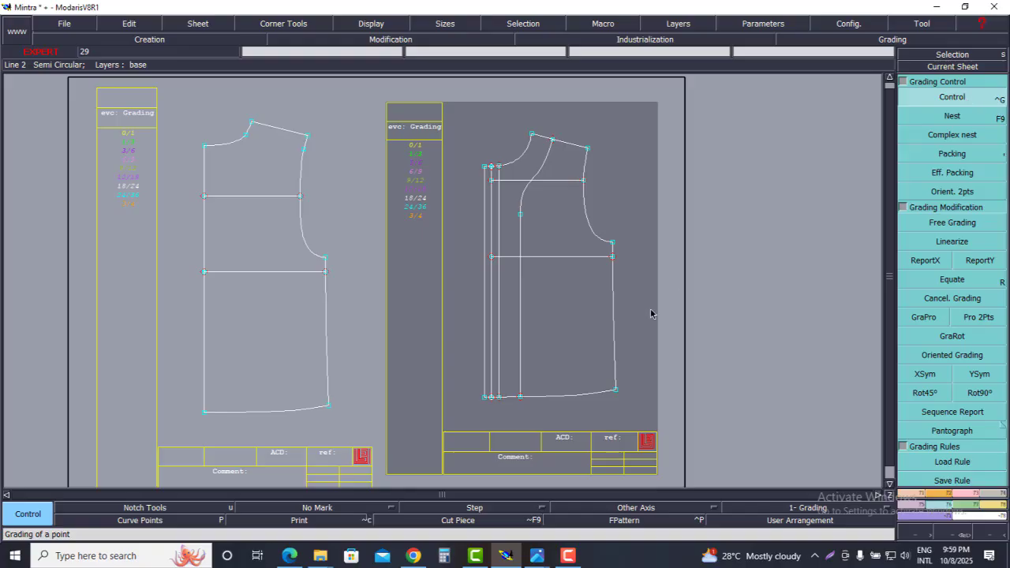
Step: Grade the front's side seam hem point with ddy 2 between sizes 0/1 and 1/3 and 1.5 between all larger sizes
left_click(620, 392)
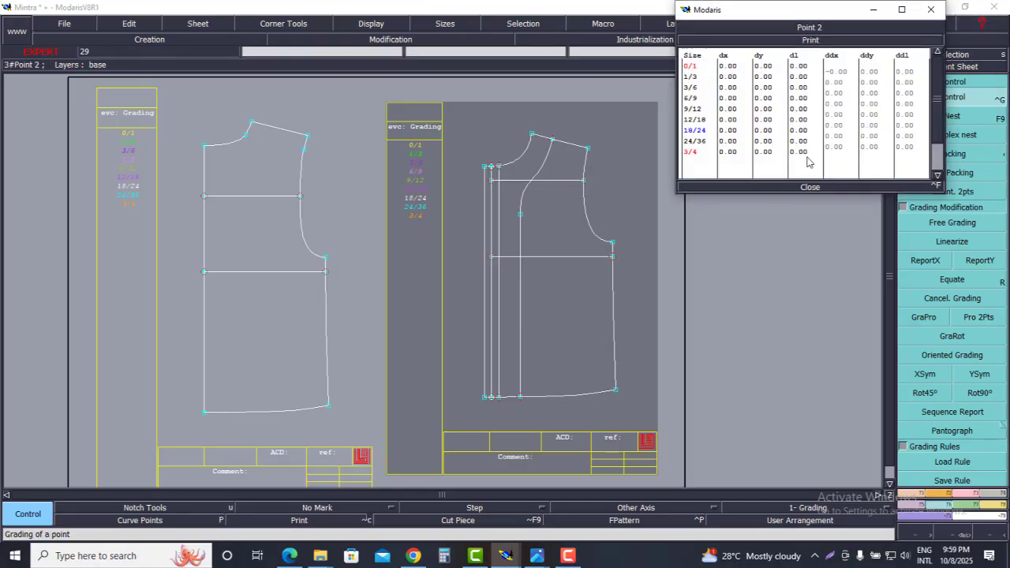
left_click(871, 72)
type("2")
left_click(872, 148)
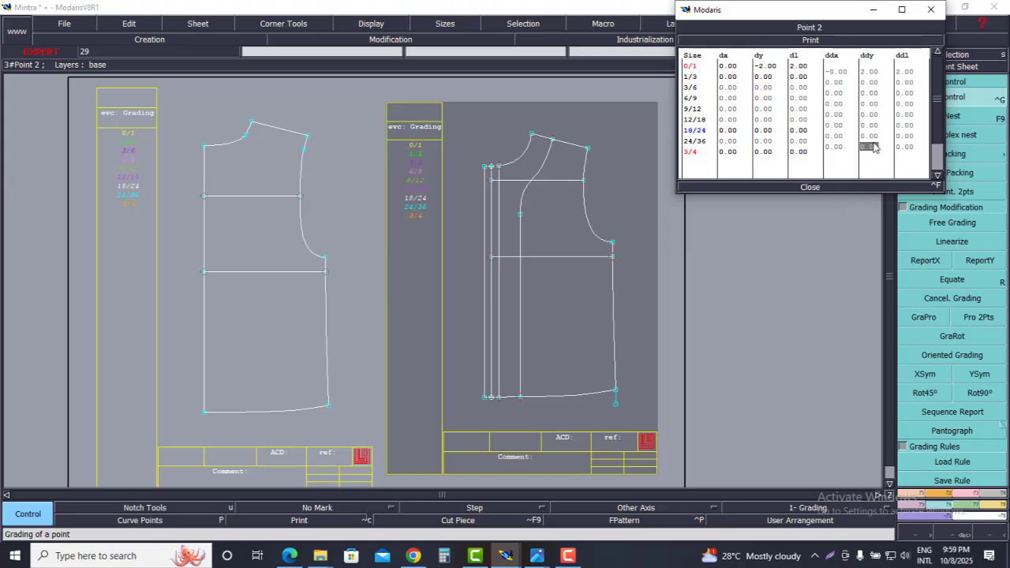
left_click_drag(873, 82, 872, 151)
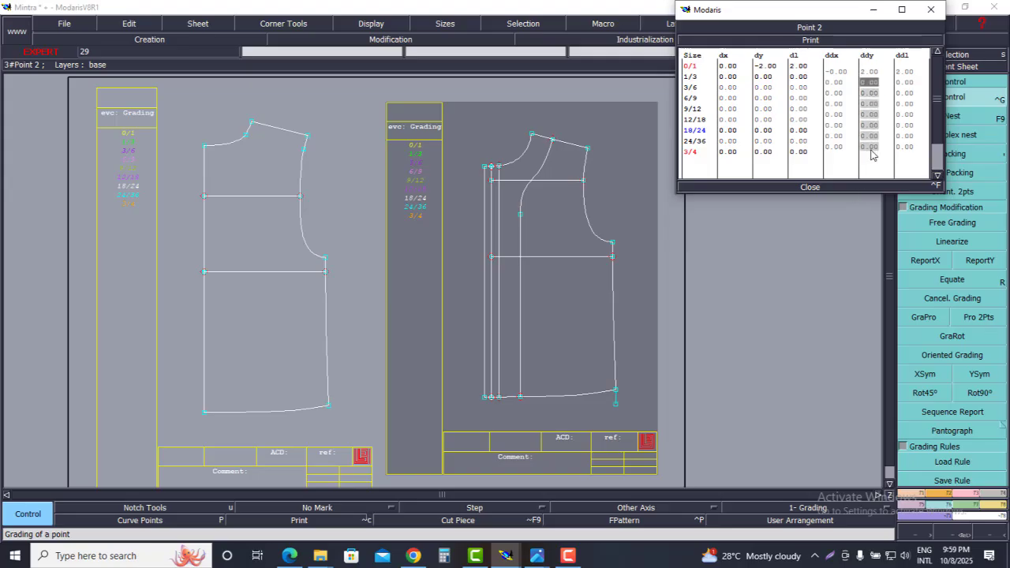
type("1.5")
key("Return")
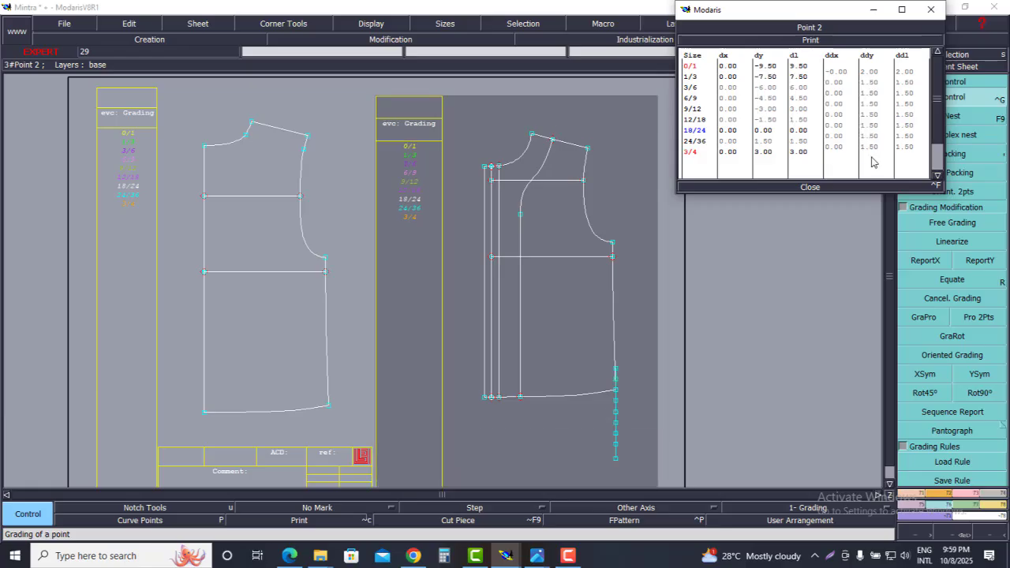
left_click(810, 187)
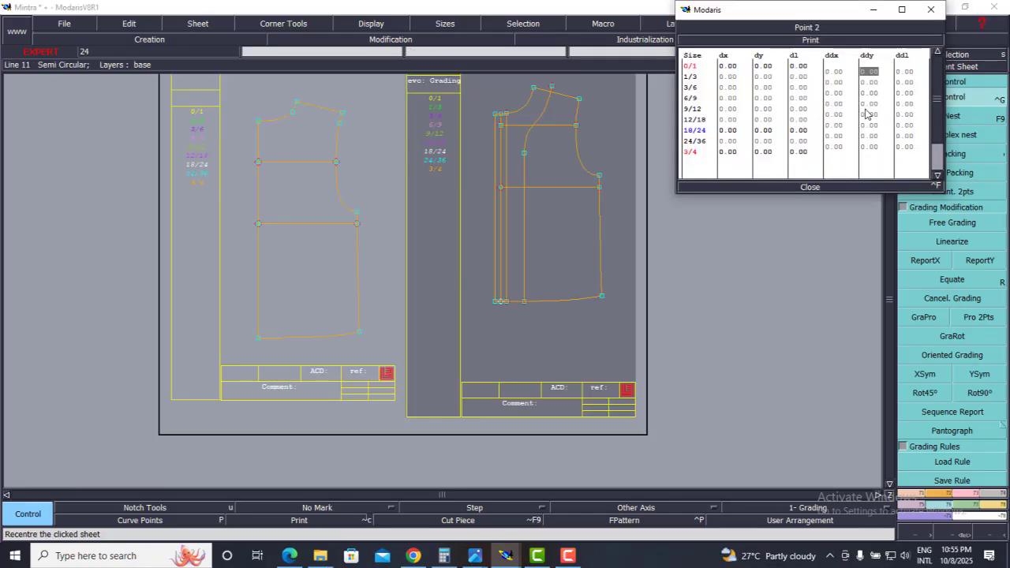
Step: Set ddy to 2 between sizes 0/1 and 1/3 for the side seam hem point, and examine the direction of the graded hem
type("2")
key("Return")
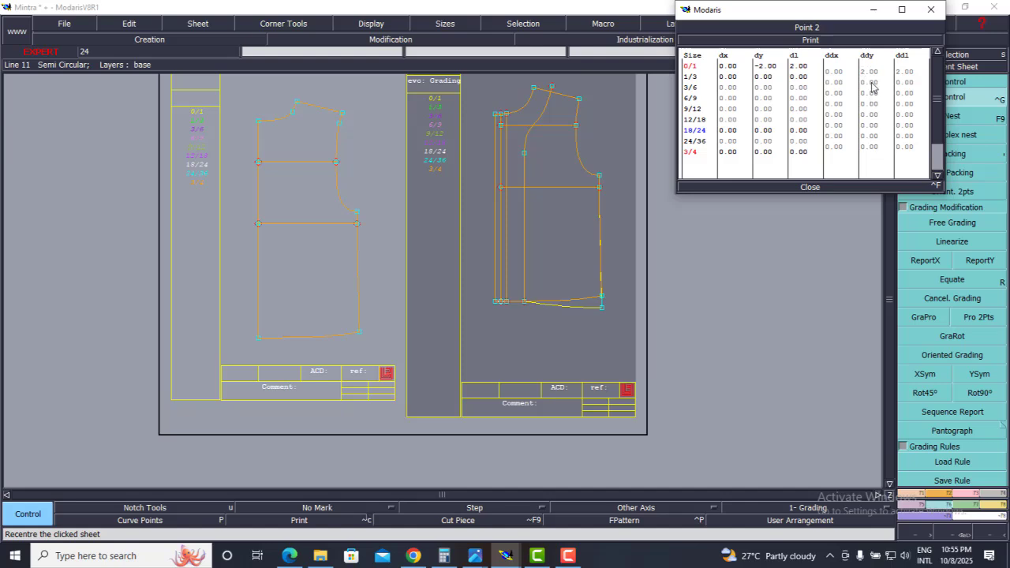
left_click(870, 82)
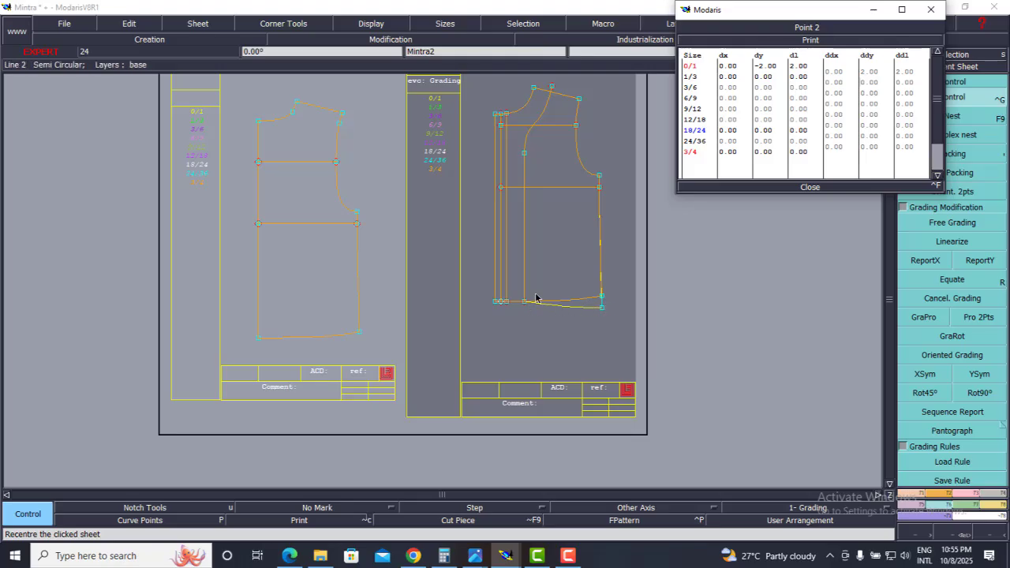
left_click(196, 118)
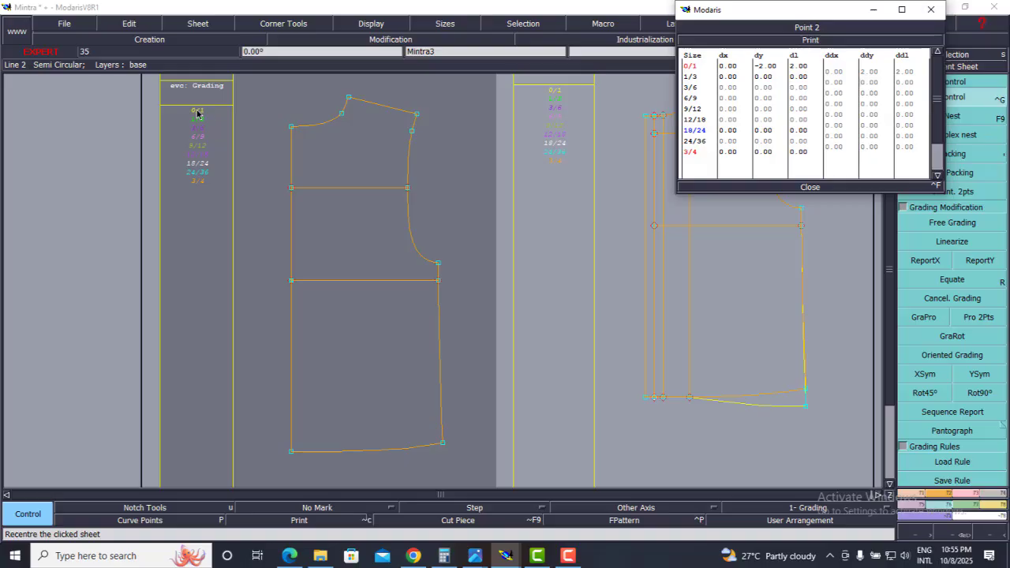
scroll(198, 119, "down", 3)
scroll(434, 221, "up", 4)
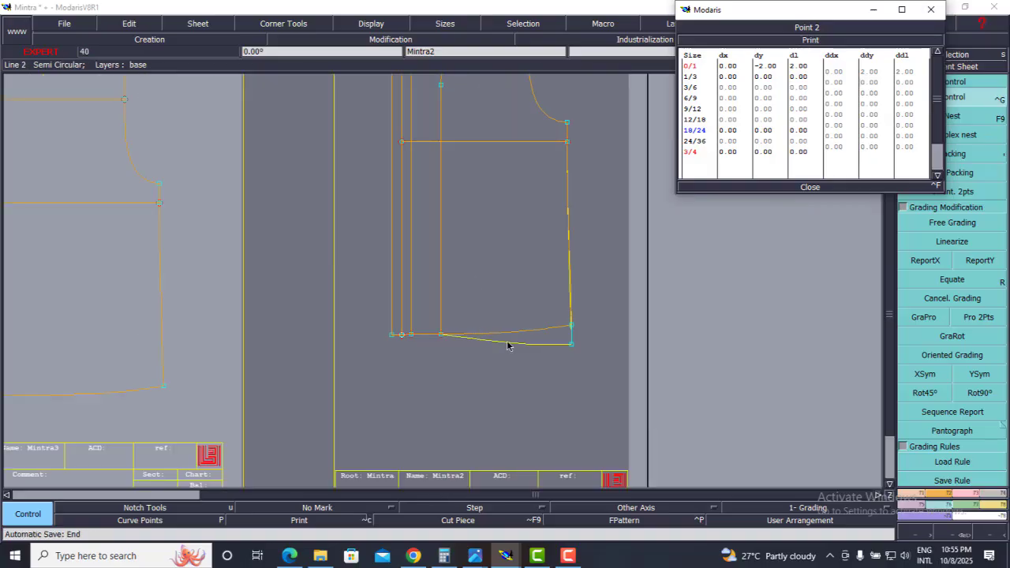
Step: Grade the side seam hem point with ddy -2 between sizes 0/1 and 1/3 and -1.5 between all larger sizes
left_click(868, 72)
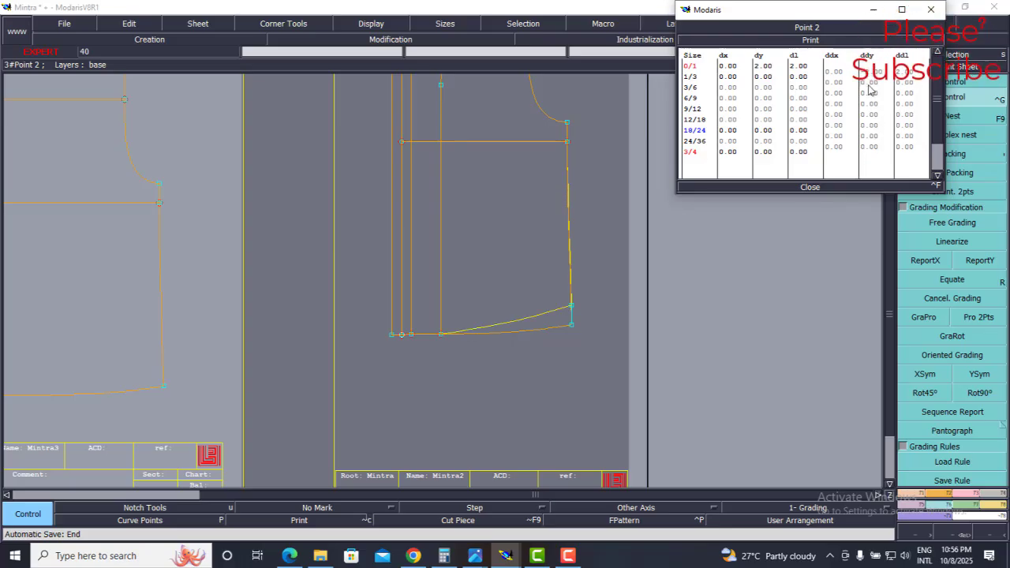
left_click_drag(868, 83, 866, 151)
type("-1.5")
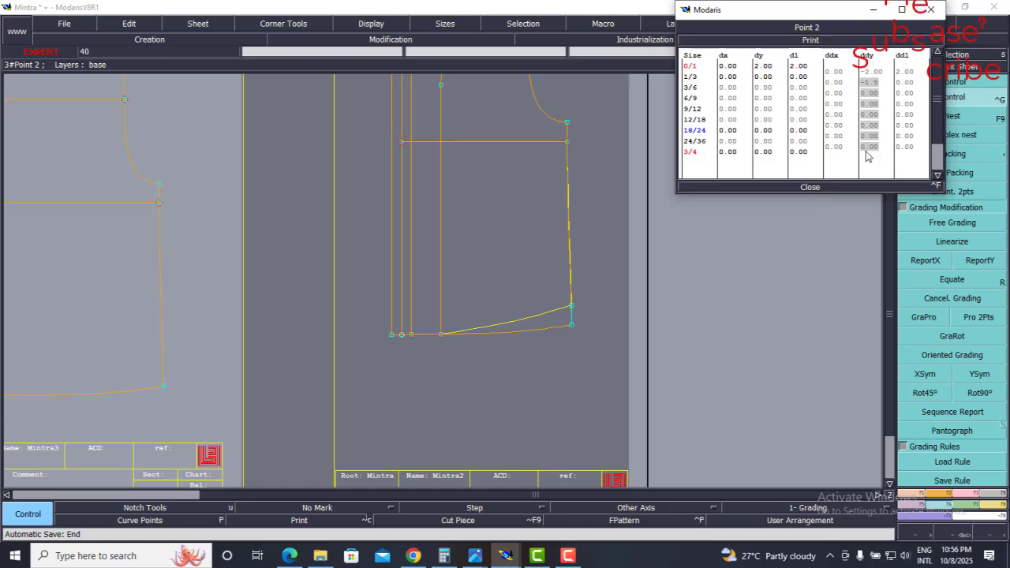
key("Return")
left_click(826, 193)
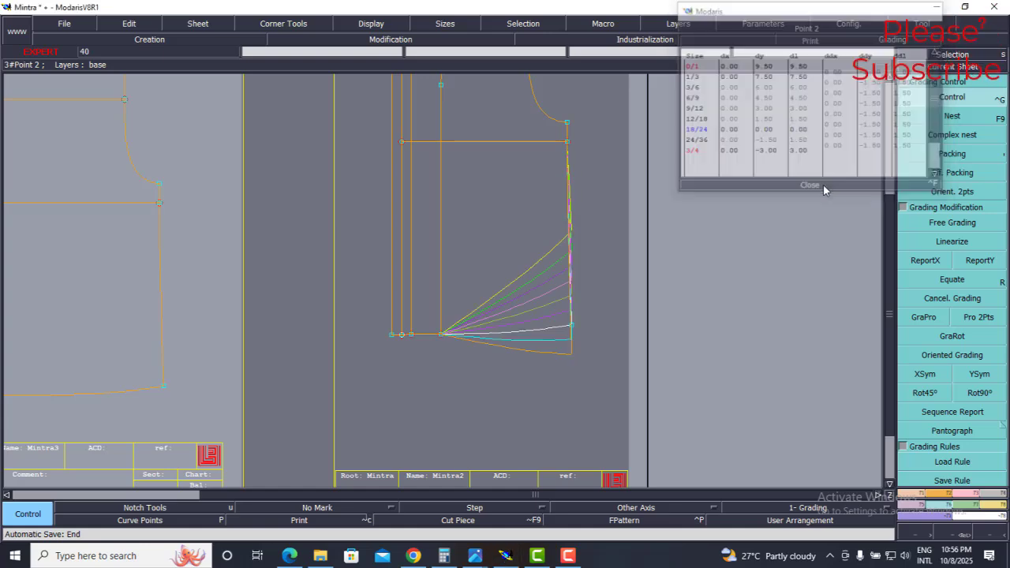
Step: Report the side seam hem point's Y grading to the front piece's other hem points, through to the front opening edge
scroll(677, 331, "down", 2)
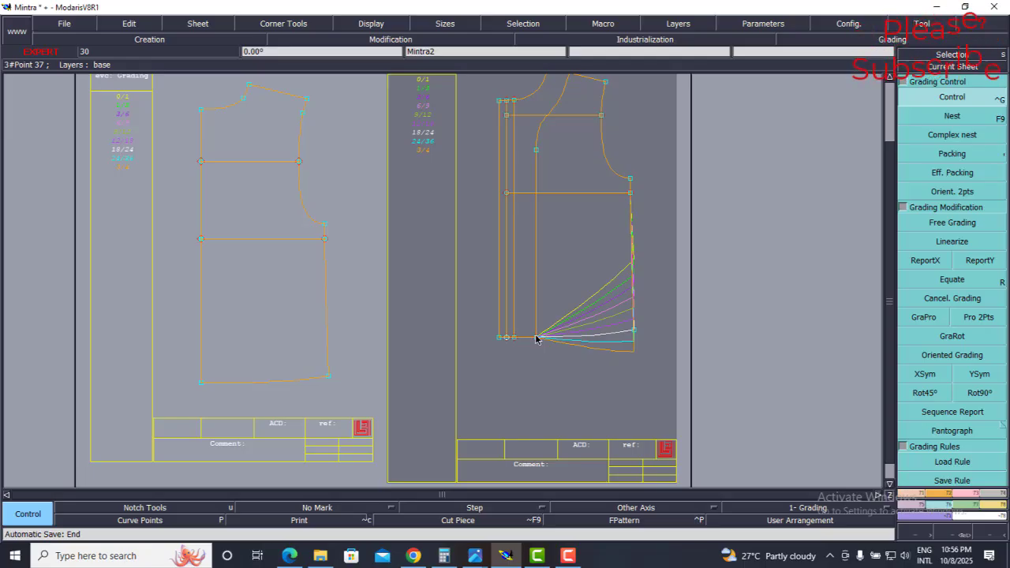
left_click(983, 262)
left_click(635, 330)
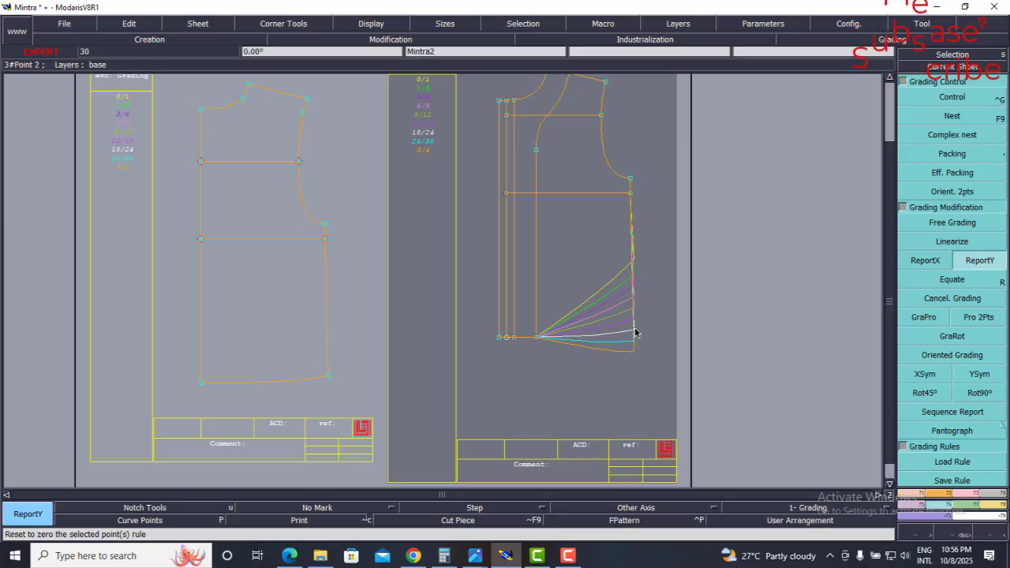
left_click(536, 339)
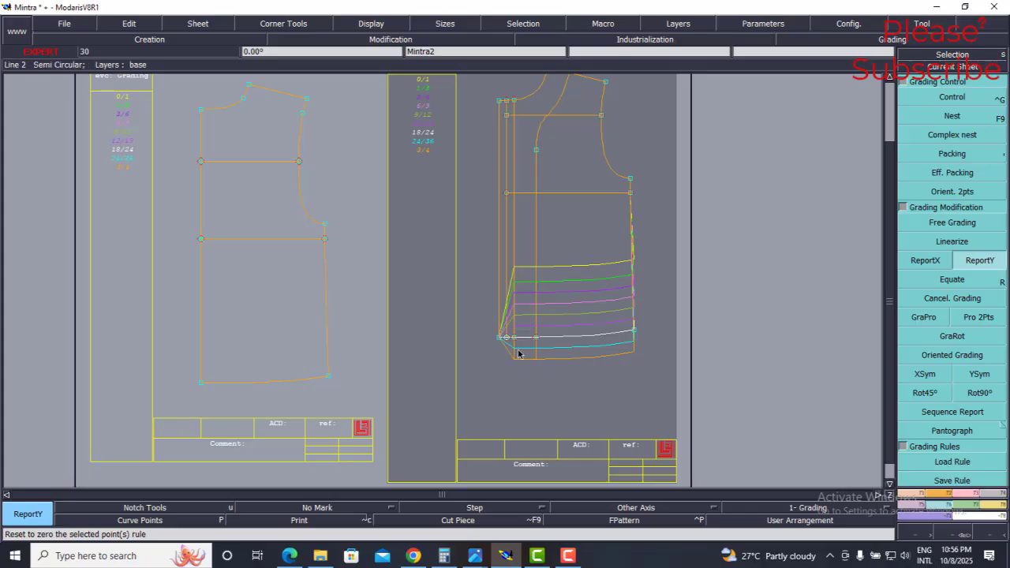
scroll(520, 353, "up", 2)
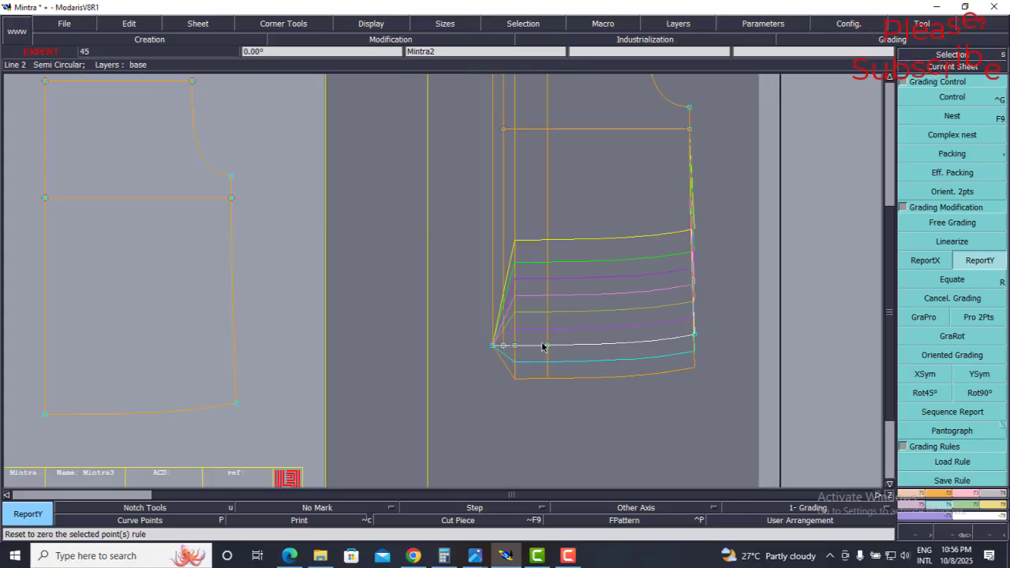
left_click(494, 346)
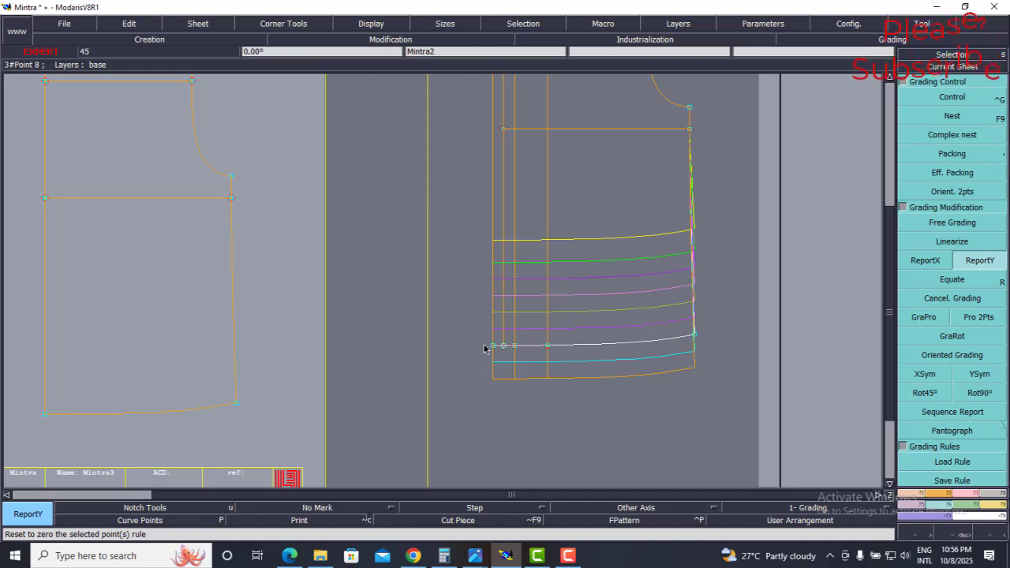
scroll(483, 348, "down", 2)
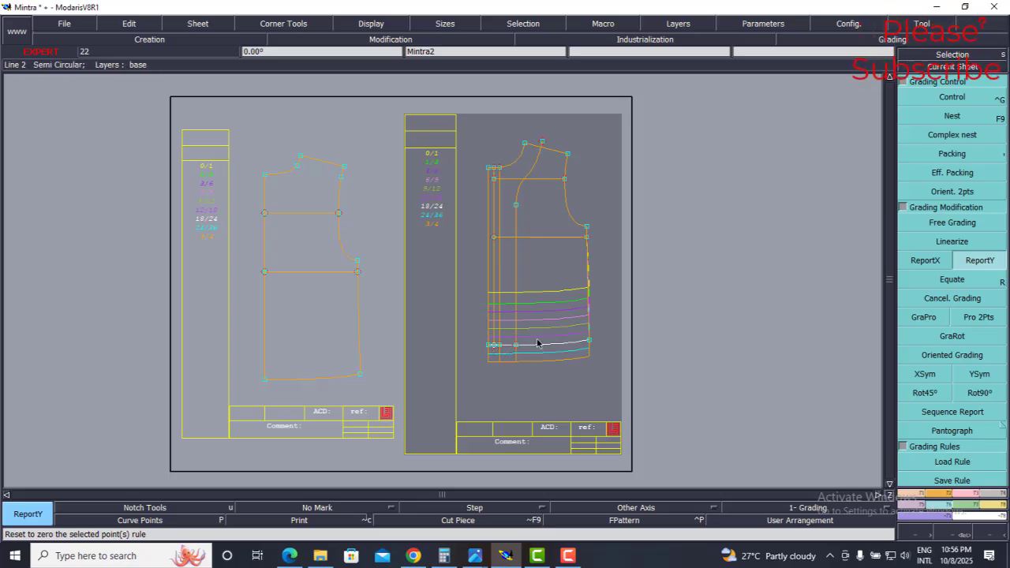
scroll(494, 214, "up", 1)
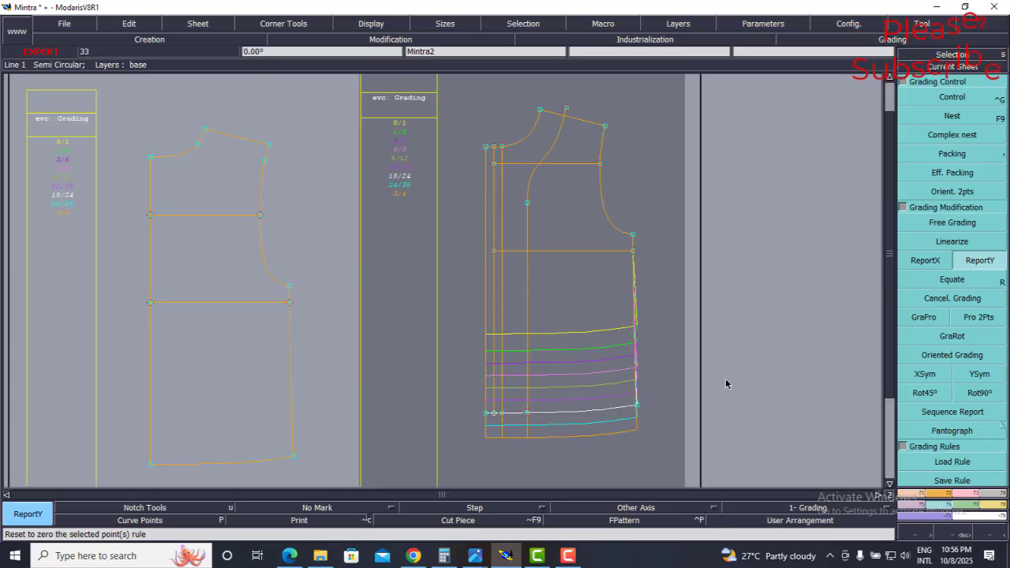
Step: Review the grading Control table of the front's side seam hem point, and close it
key("ctrl+g")
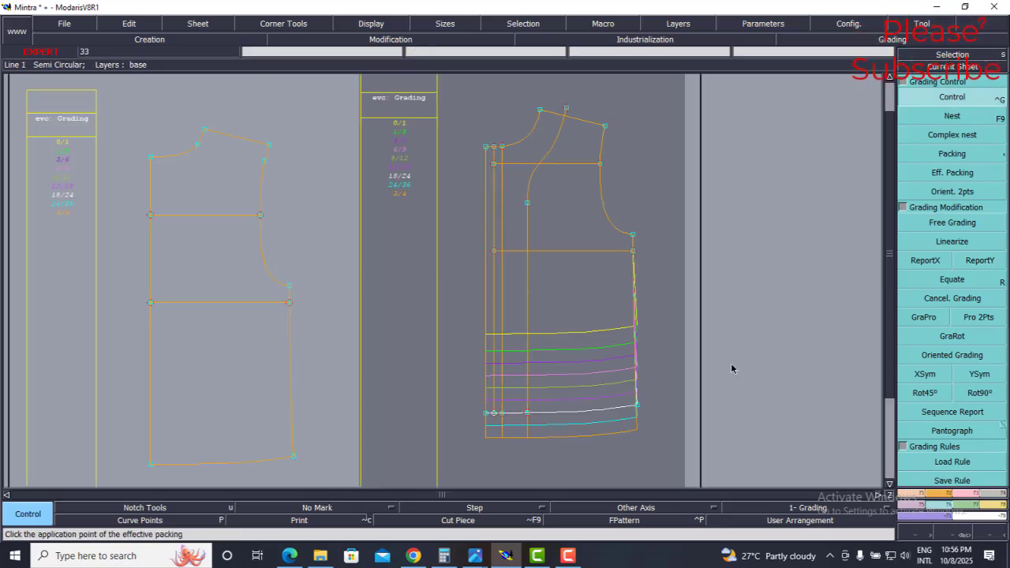
left_click(637, 407)
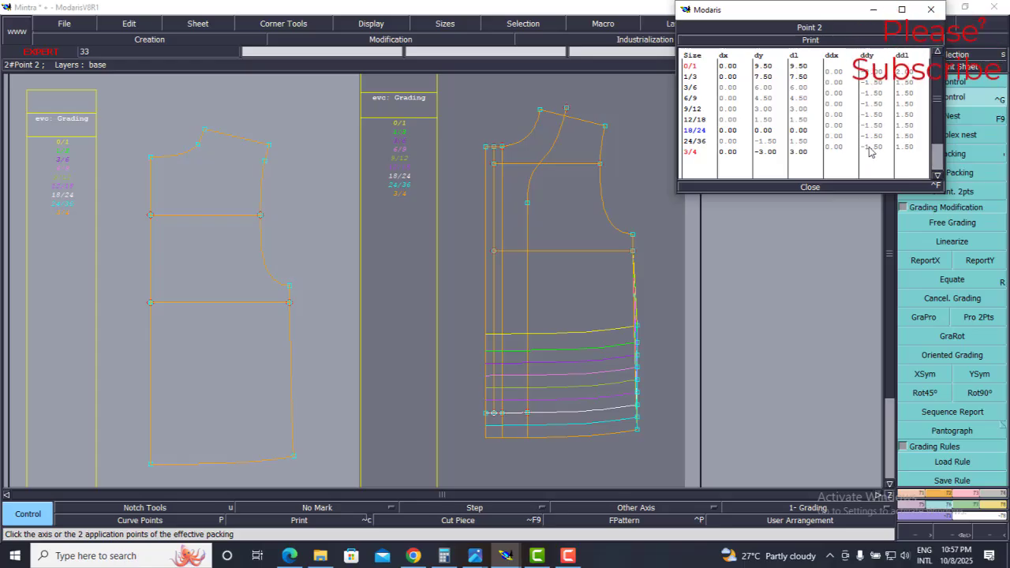
left_click(804, 187)
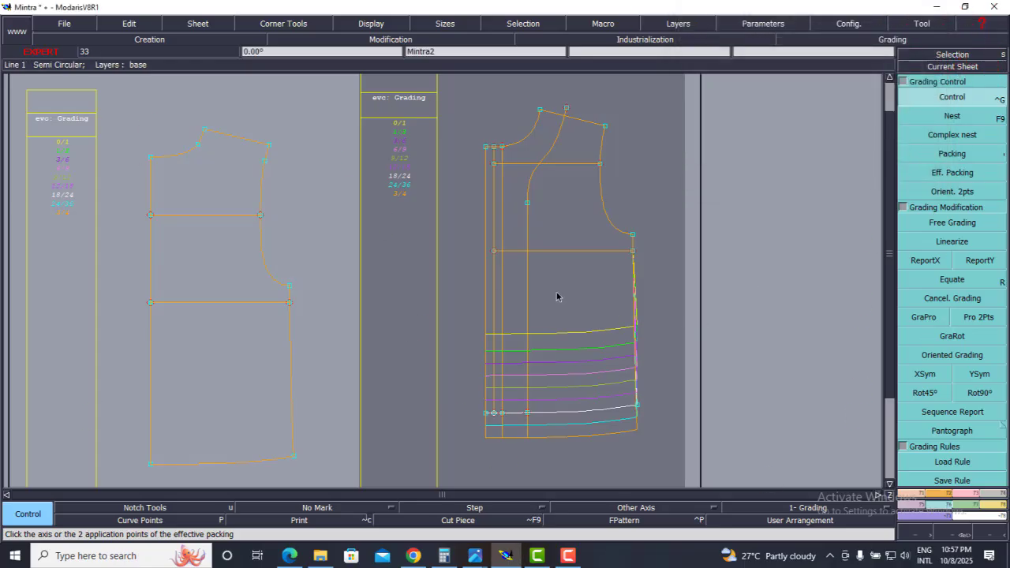
scroll(546, 286, "down", 2)
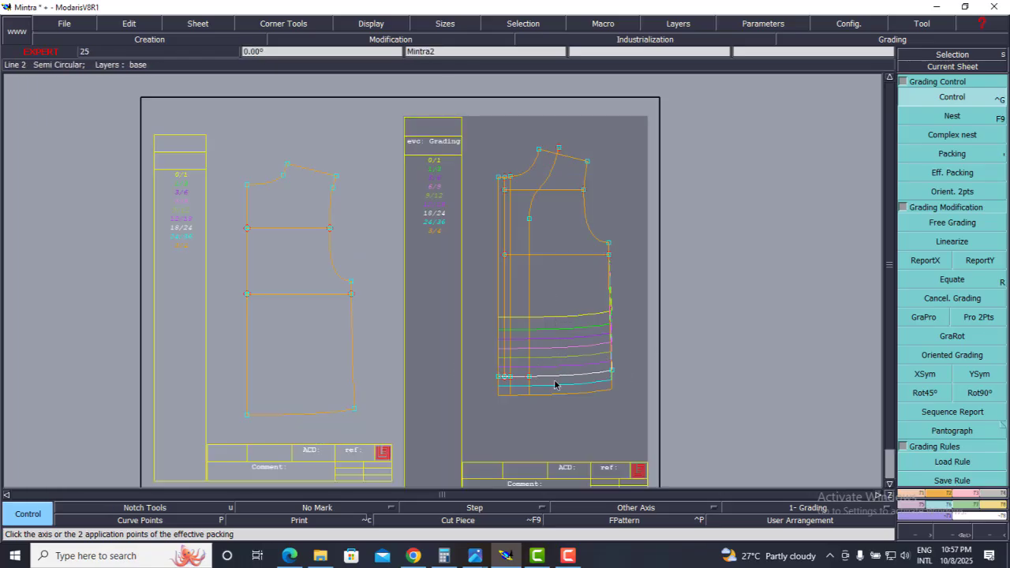
Step: Following the size chart, grade the side seam hem point with ddx 1 between sizes 0/1 and 1/3 and 0.5 from 1/3 through 18/24
left_click(290, 556)
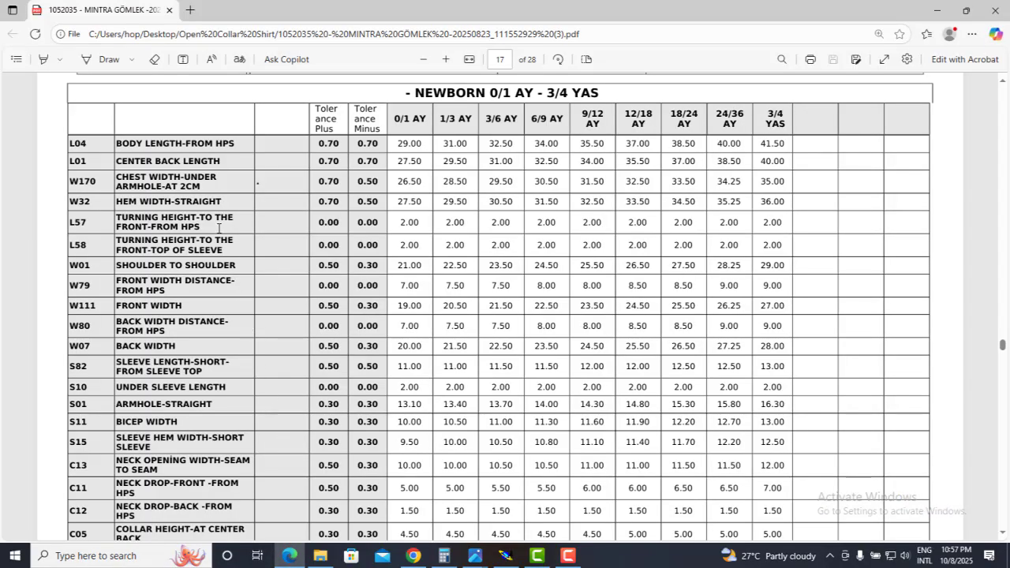
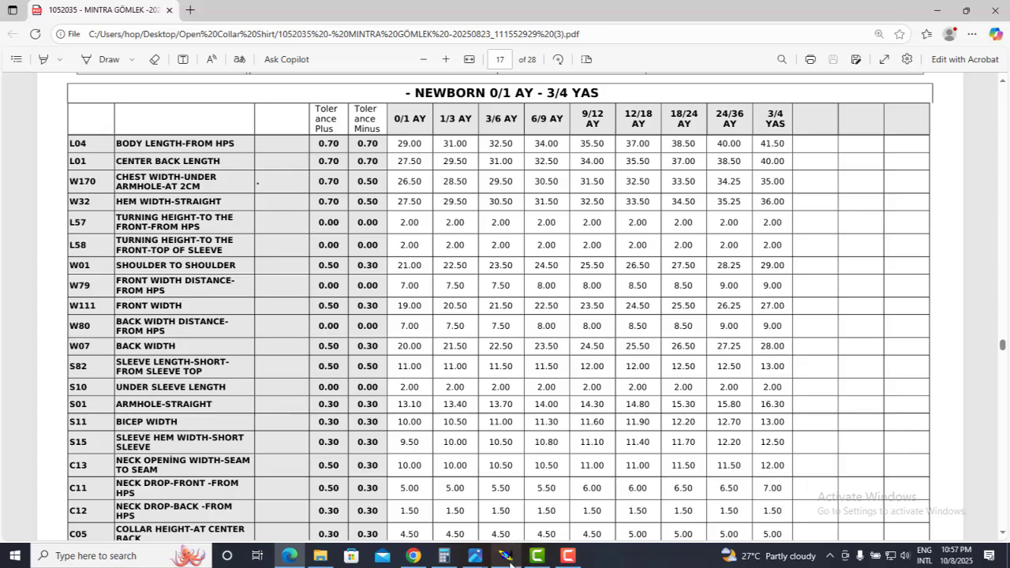
left_click(506, 556)
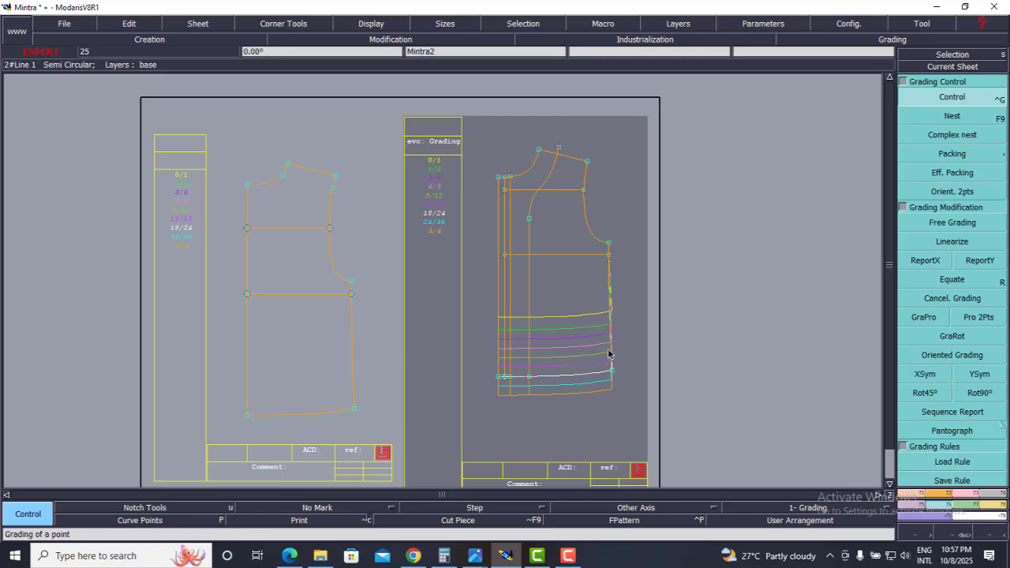
left_click(612, 376)
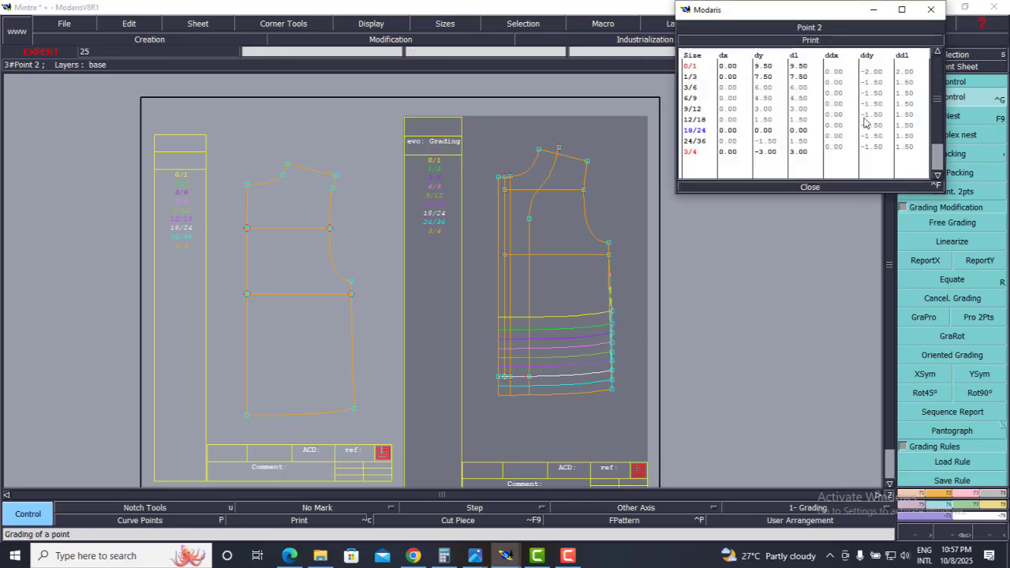
left_click(833, 72)
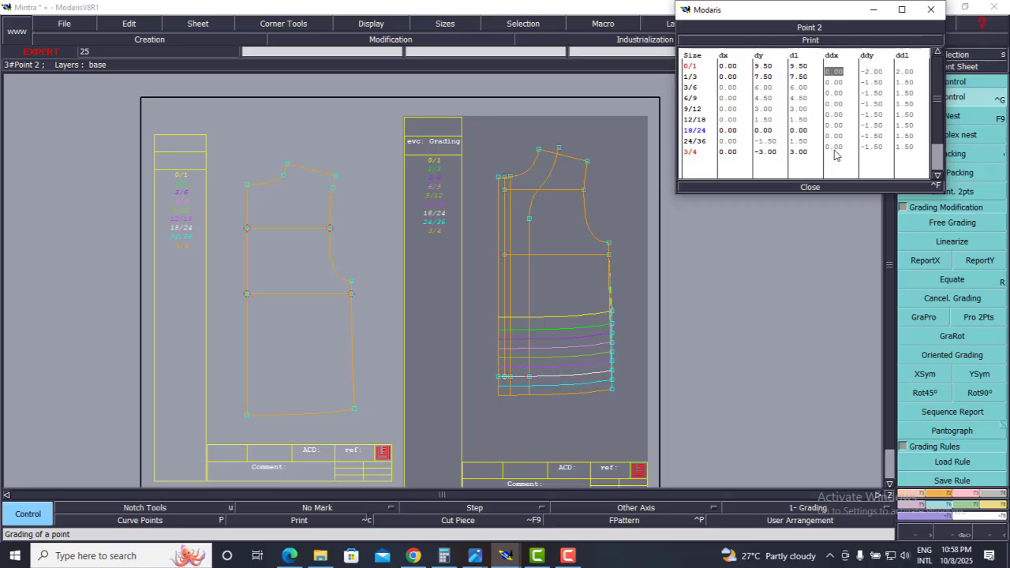
type("1")
key("Return")
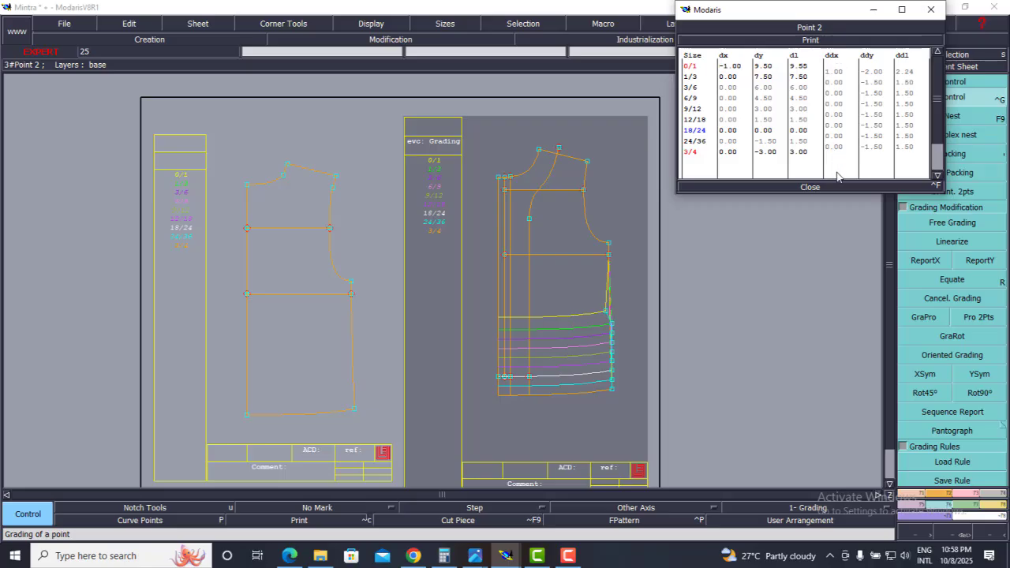
left_click_drag(838, 82, 837, 128)
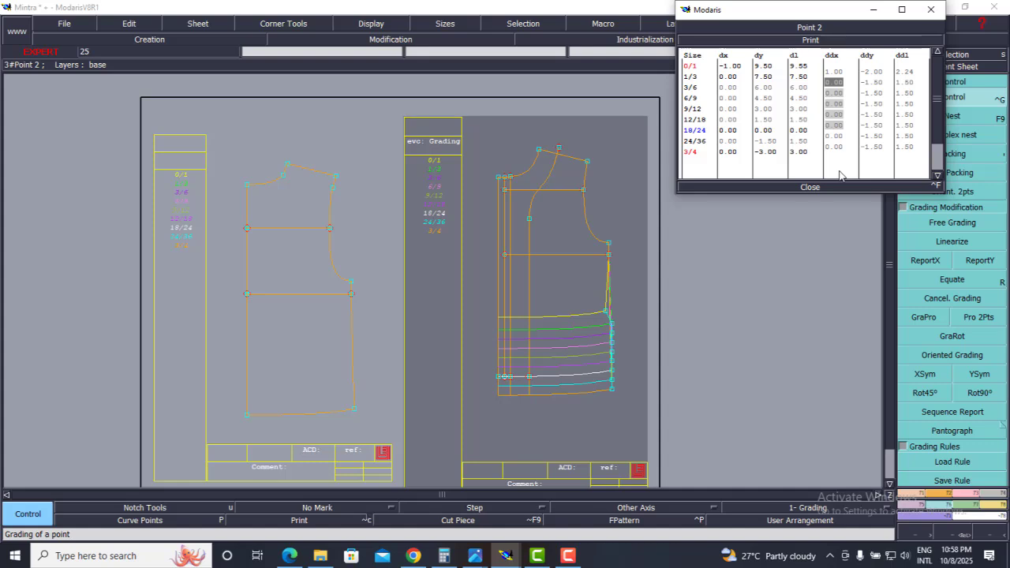
type(".5")
key("Return")
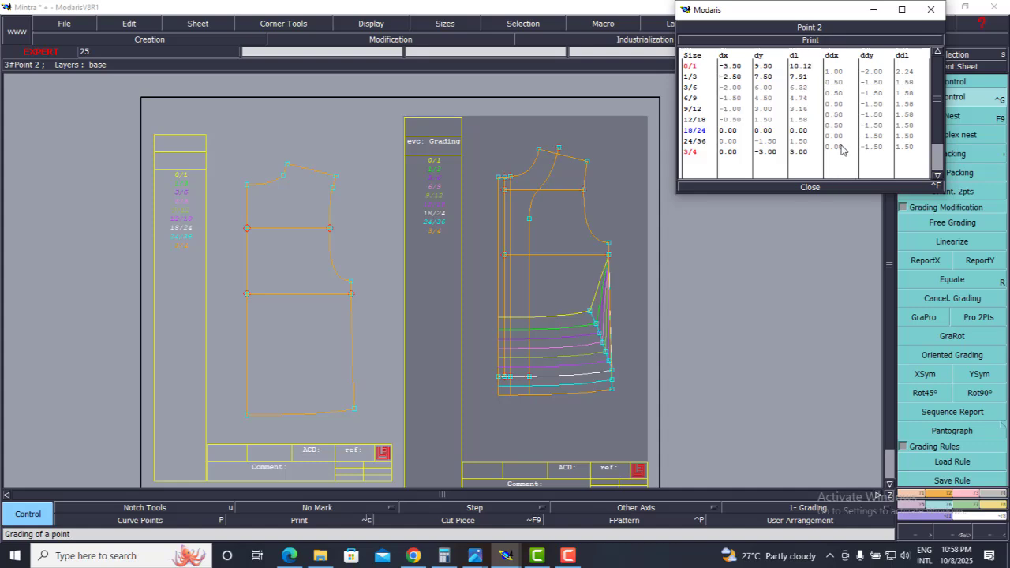
Step: Calculate 0.75 ÷ 2 and set the side seam hem point's ddx to 0.375 between sizes 18/24, 24/36 and 3/4
left_click_drag(840, 136, 839, 150)
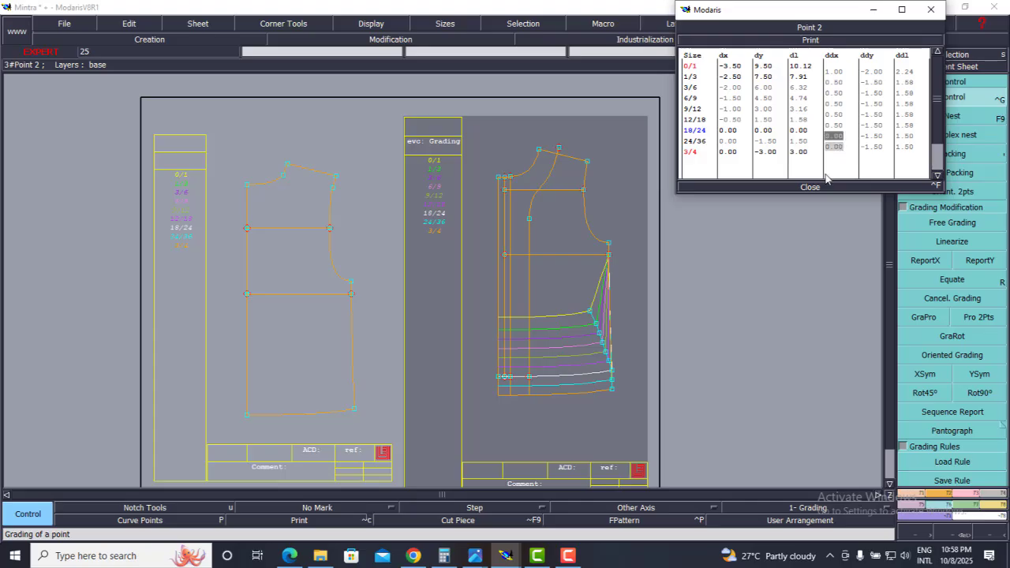
left_click(444, 555)
key("Escape")
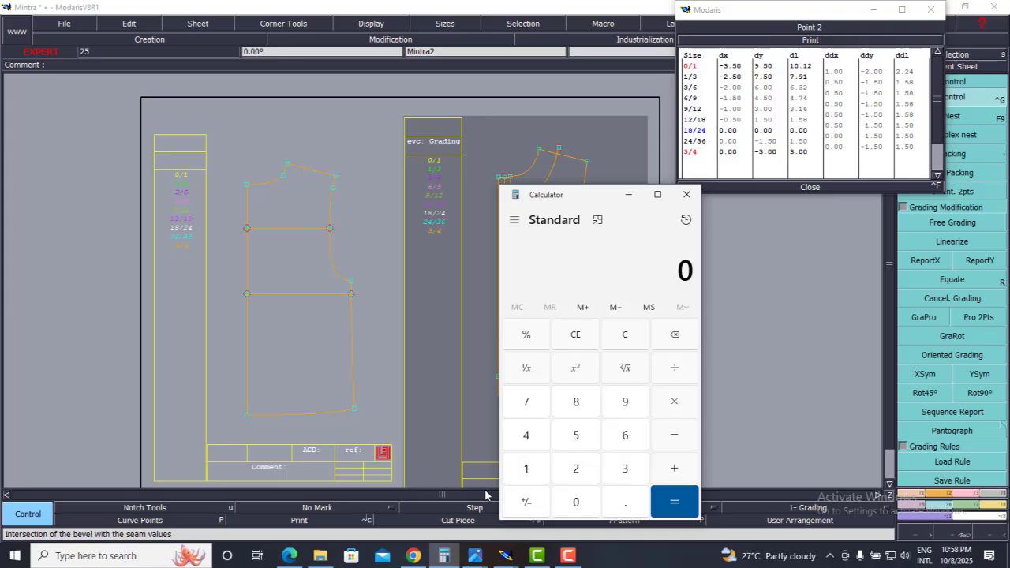
type(".75 ÷ 2")
key("Return")
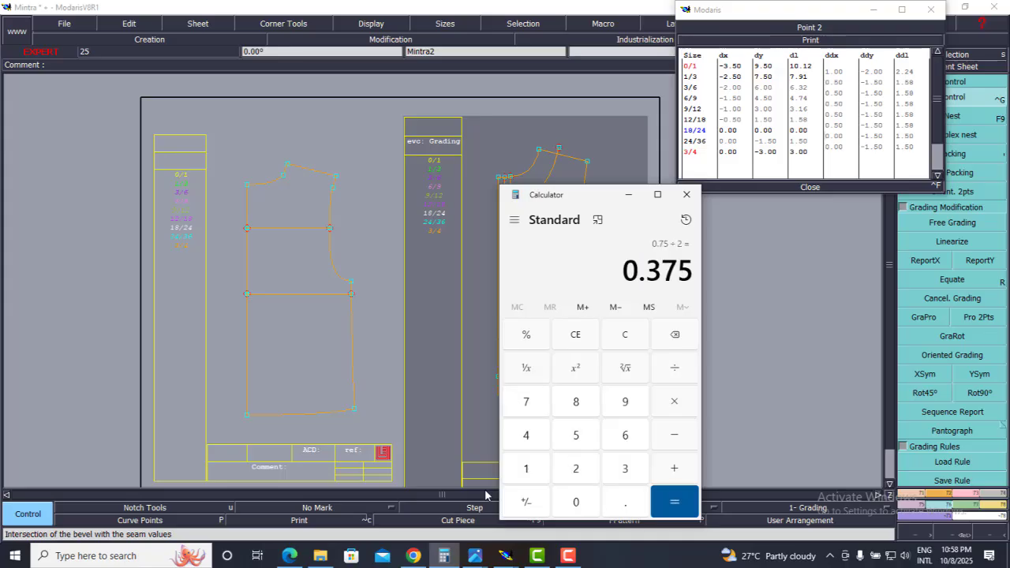
left_click(628, 194)
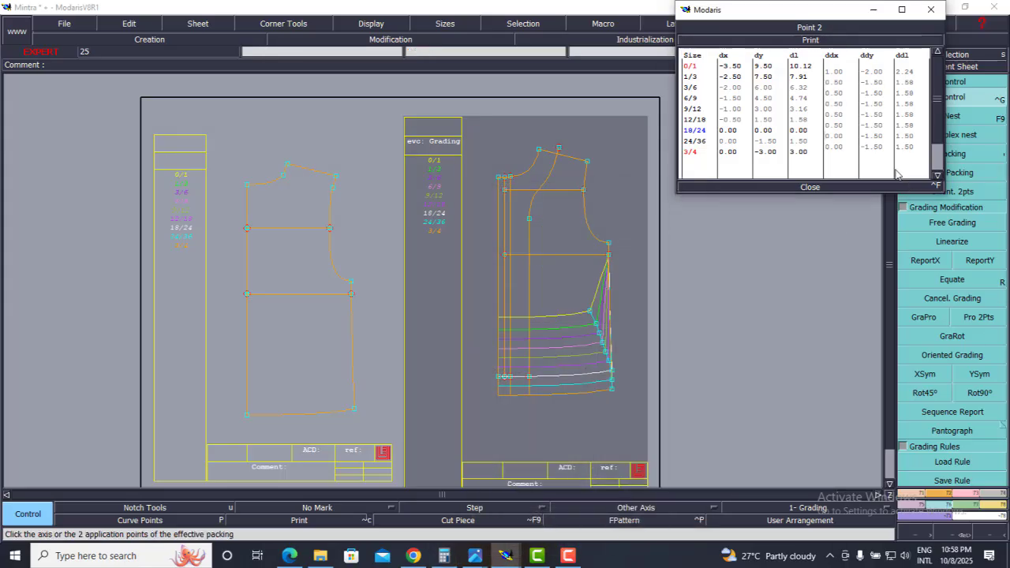
left_click_drag(834, 148, 834, 135)
left_click(841, 161)
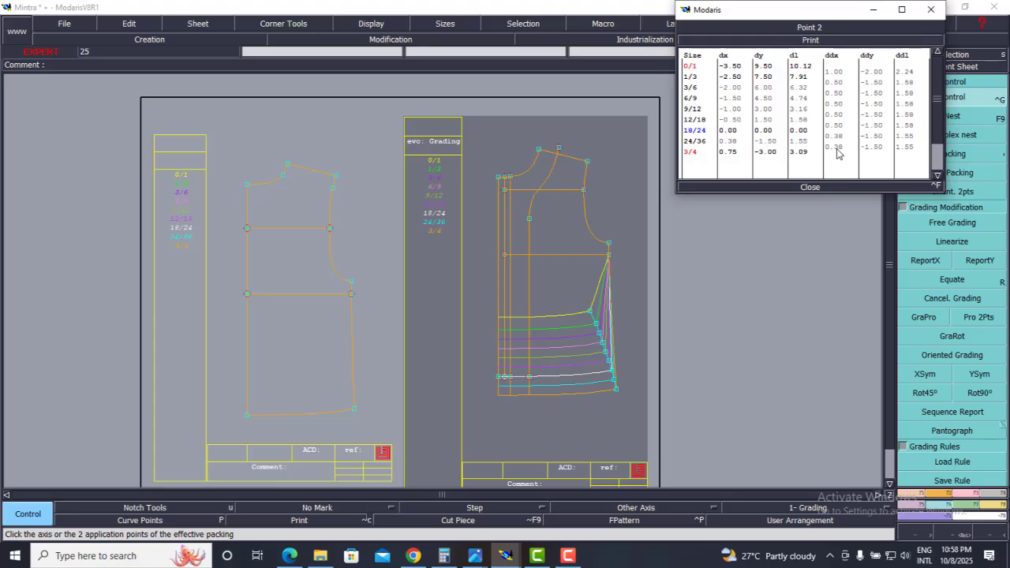
left_click(804, 191)
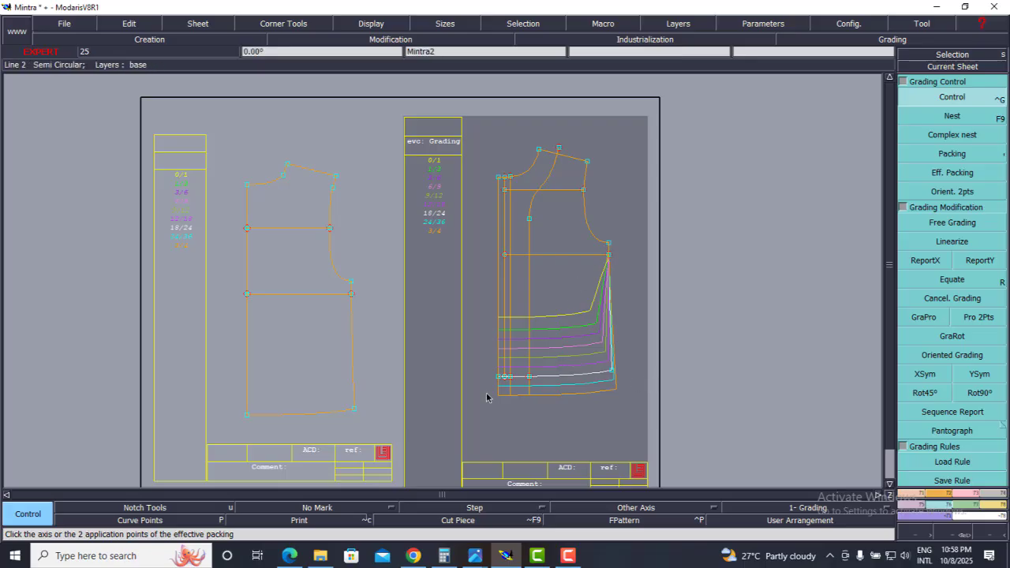
Step: Check the size-to-size increments in the chest width row of the PDF size chart
left_click(292, 555)
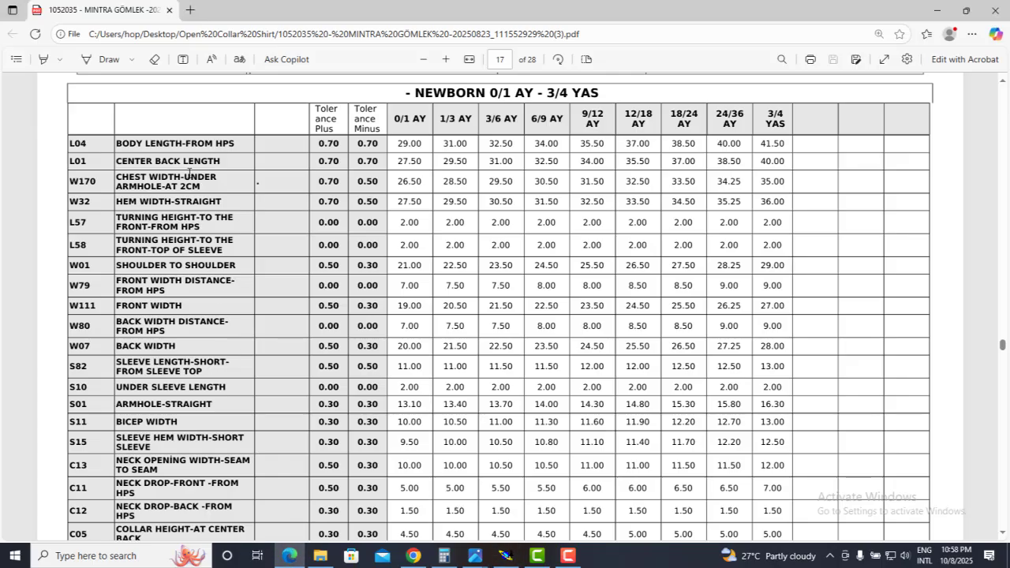
left_click_drag(396, 180, 468, 184)
left_click(489, 192)
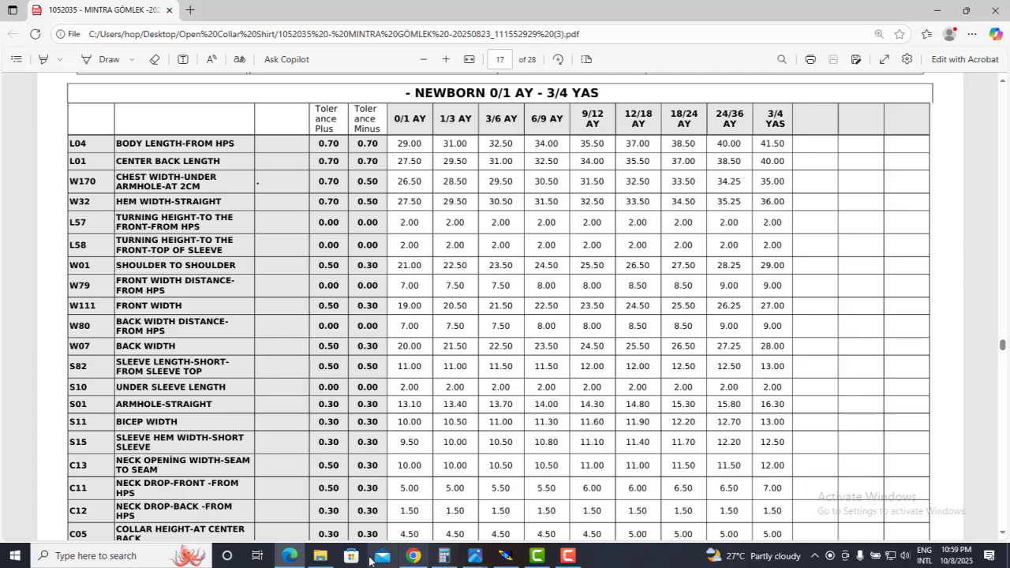
Step: Switch back to Modaris and report the side seam hem point's X grading to the chest line's side end and the underarm point
left_click(506, 556)
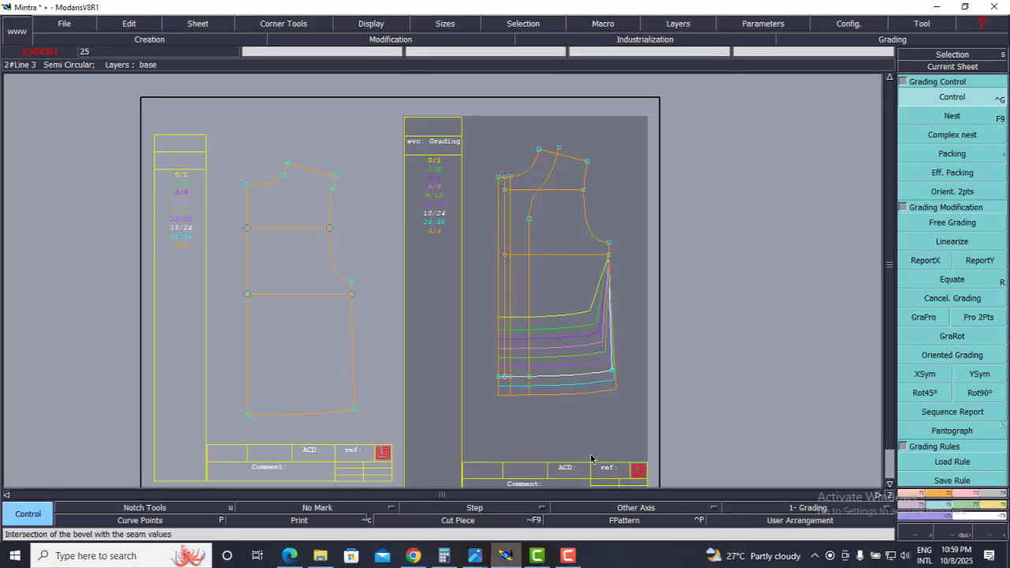
left_click(936, 263)
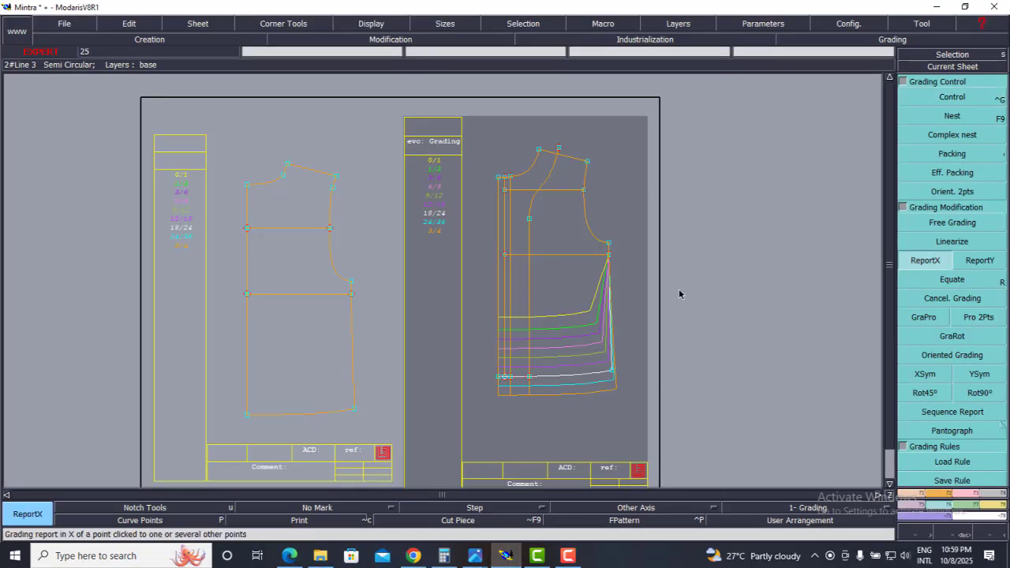
left_click(608, 257)
scroll(609, 255, "up", 1)
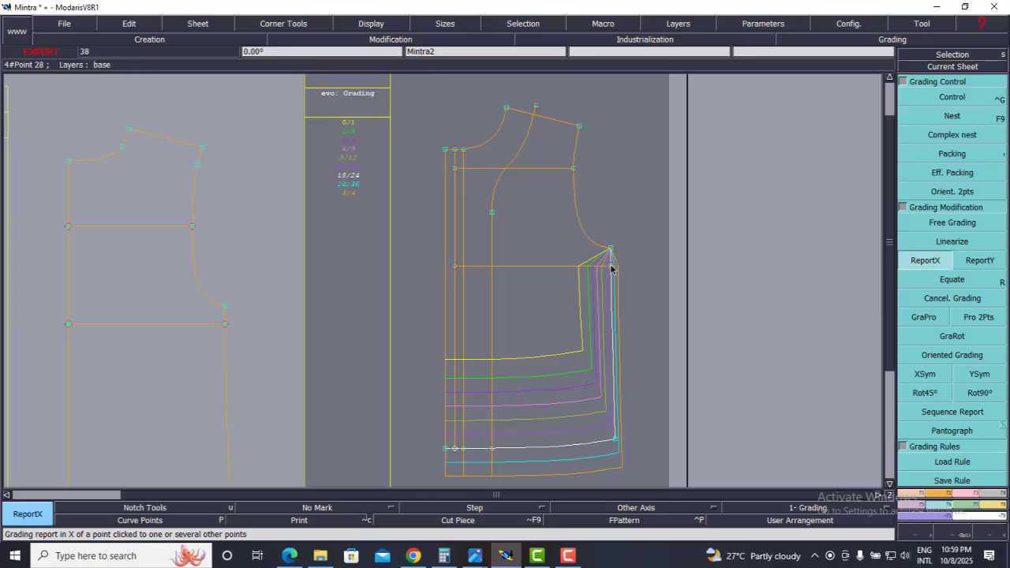
left_click(625, 365)
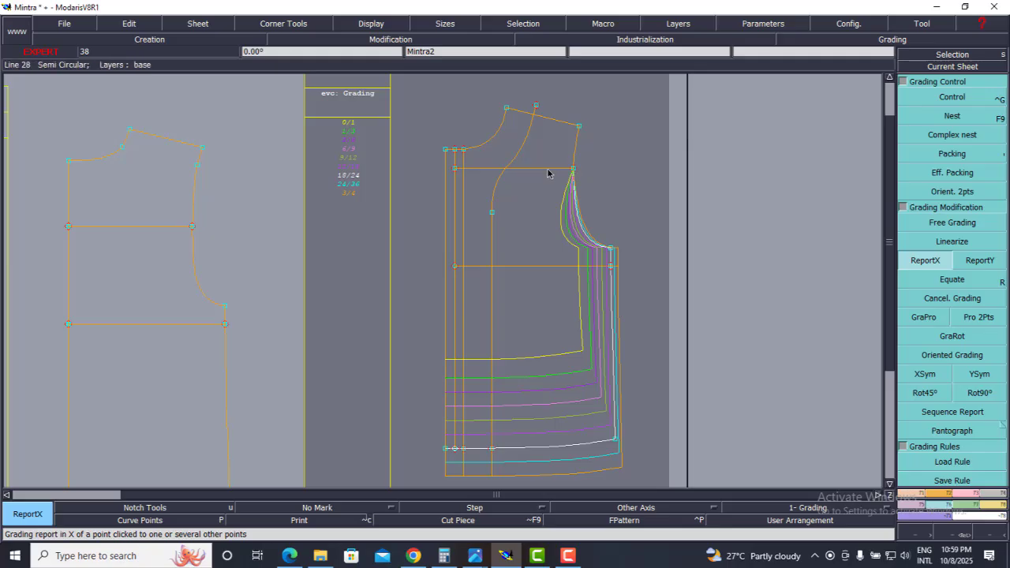
scroll(554, 171, "down", 2)
scroll(554, 170, "up", 1)
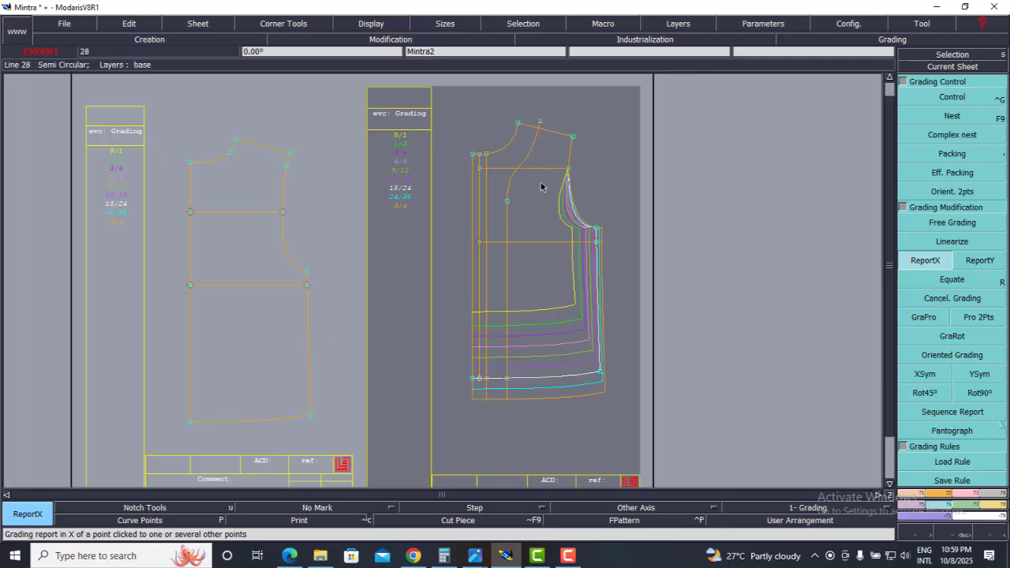
Step: Switch to the PDF size chart in Edge and check the size-to-size increments in the FRONT WIDTH row
left_click(292, 558)
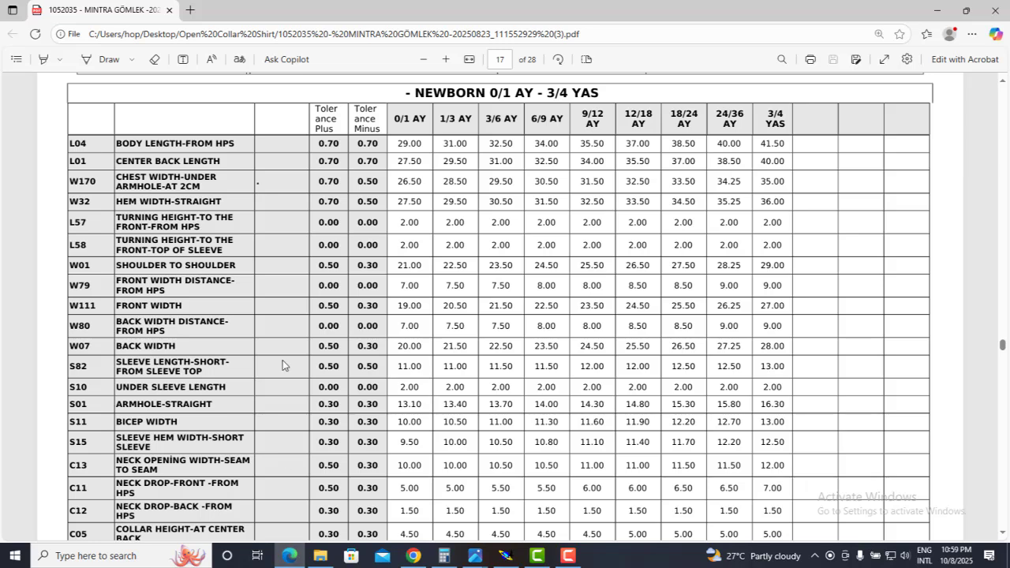
scroll(166, 401, "down", 2)
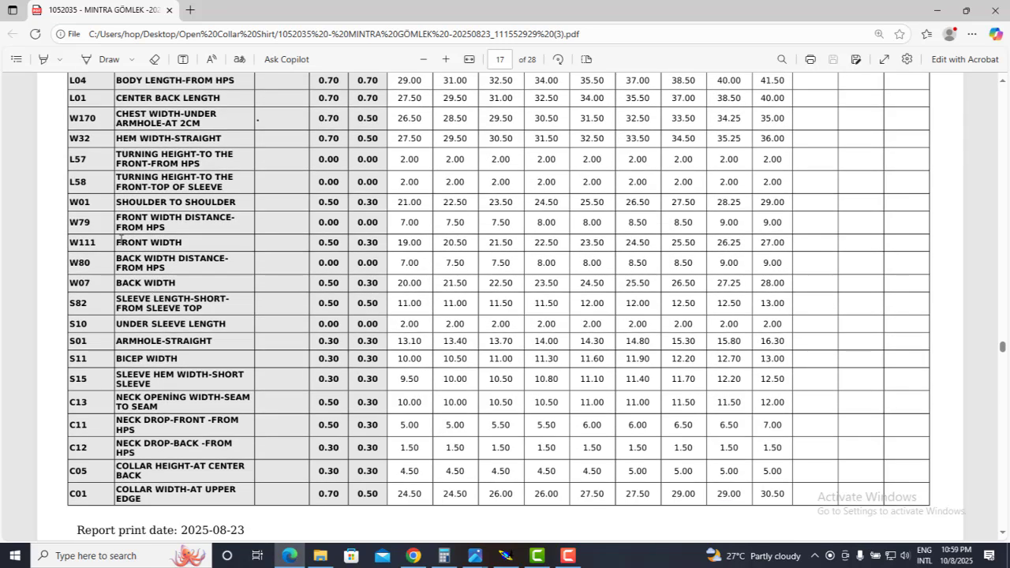
left_click_drag(116, 241, 194, 239)
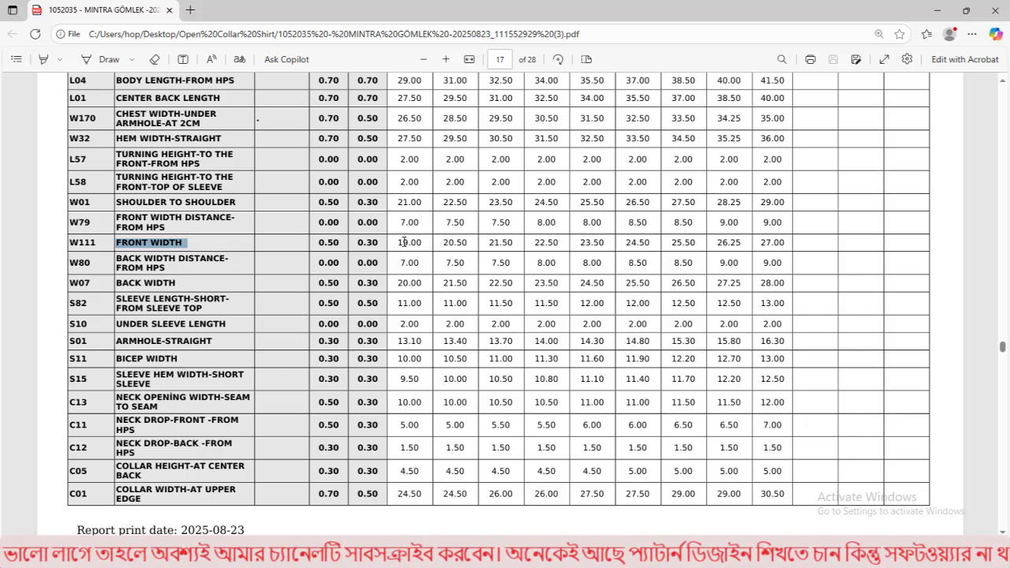
left_click_drag(399, 242, 470, 246)
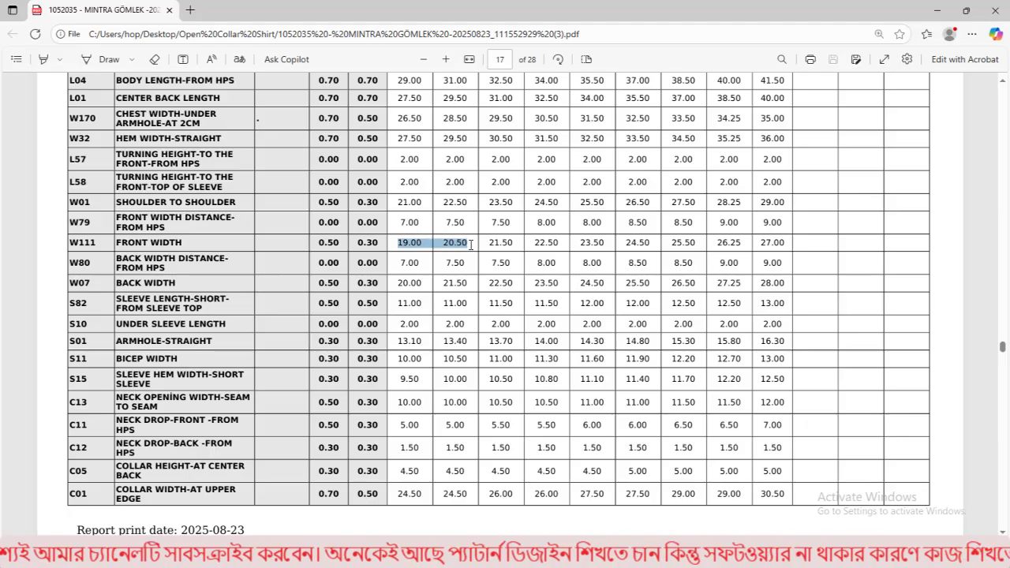
right_click(471, 244)
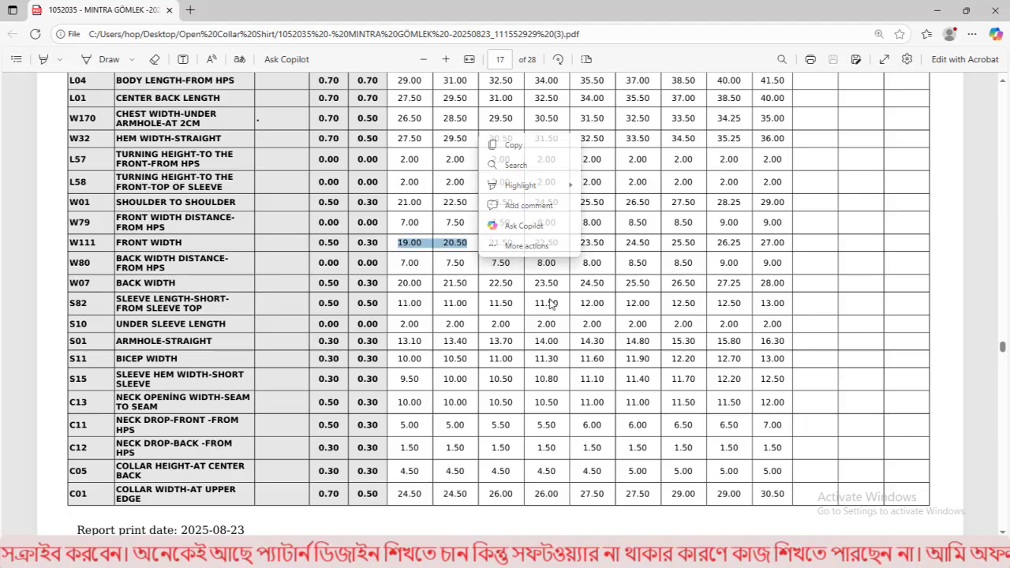
left_click(511, 307)
left_click(511, 307)
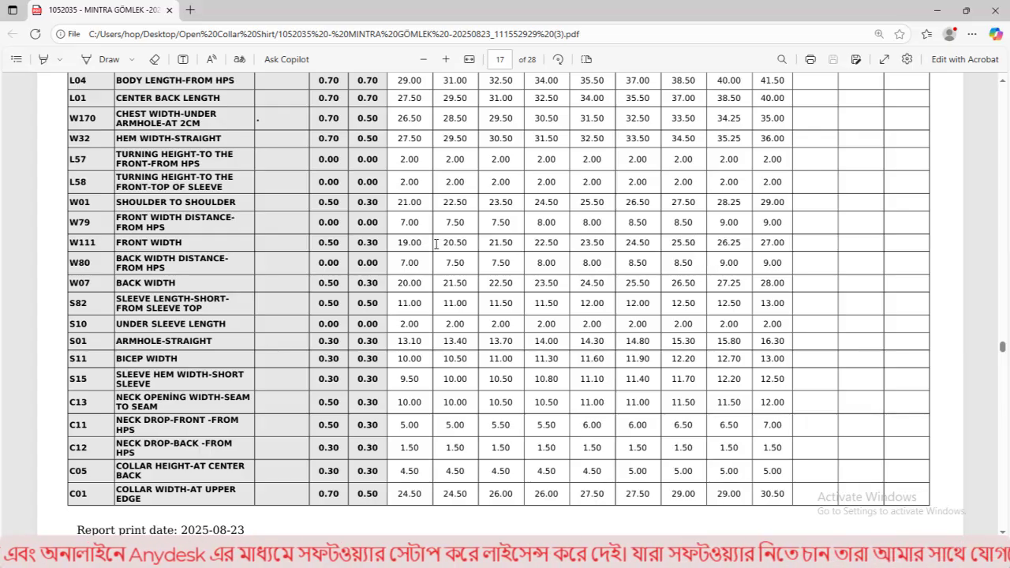
Step: Calculate 1.5 ÷ 2 and, in Modaris, set the front width line's armhole point's ddx to 0.75 between sizes 0/1 and 1/3
left_click(456, 554)
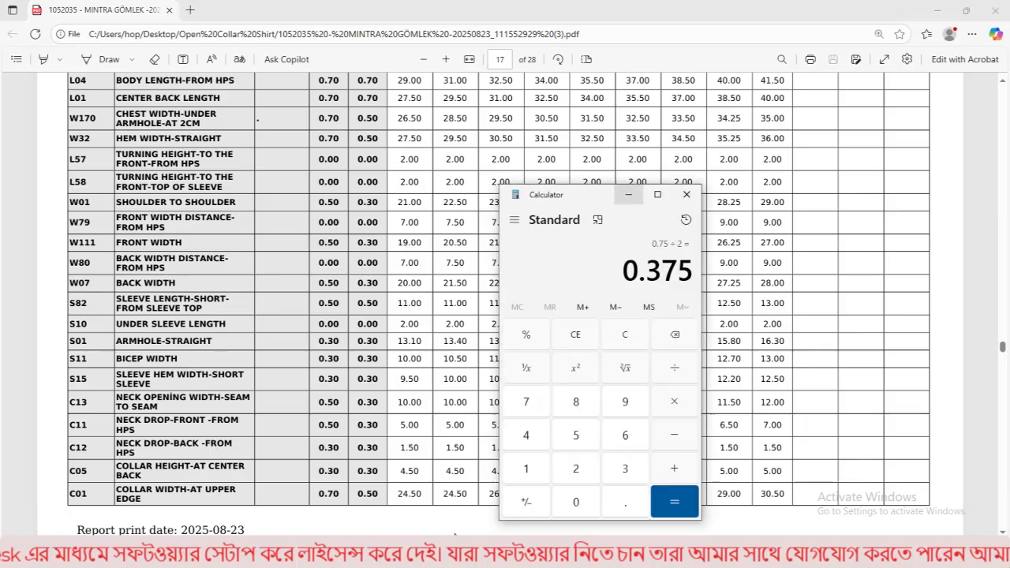
key("Escape")
type("1.5/2")
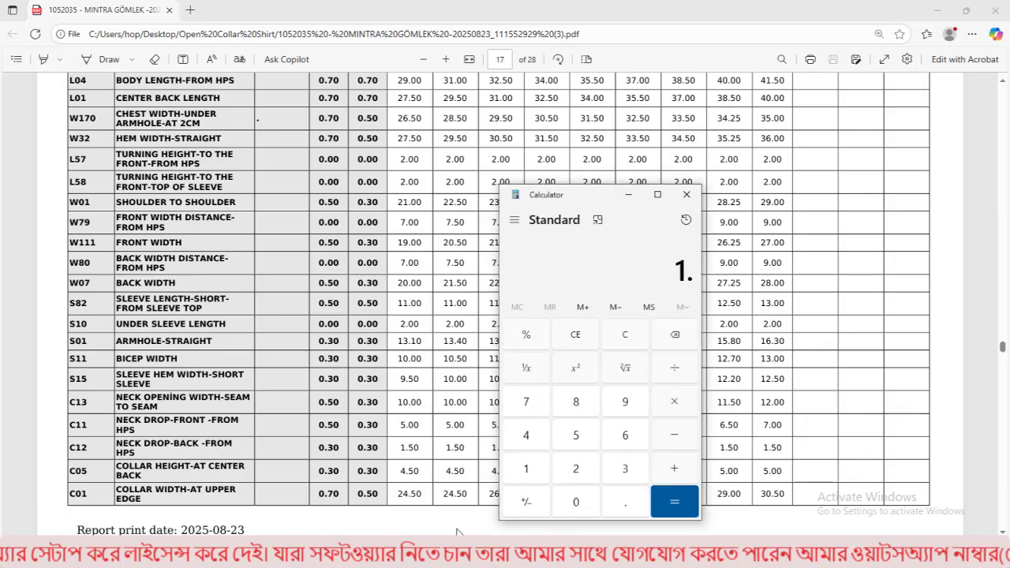
key("Return")
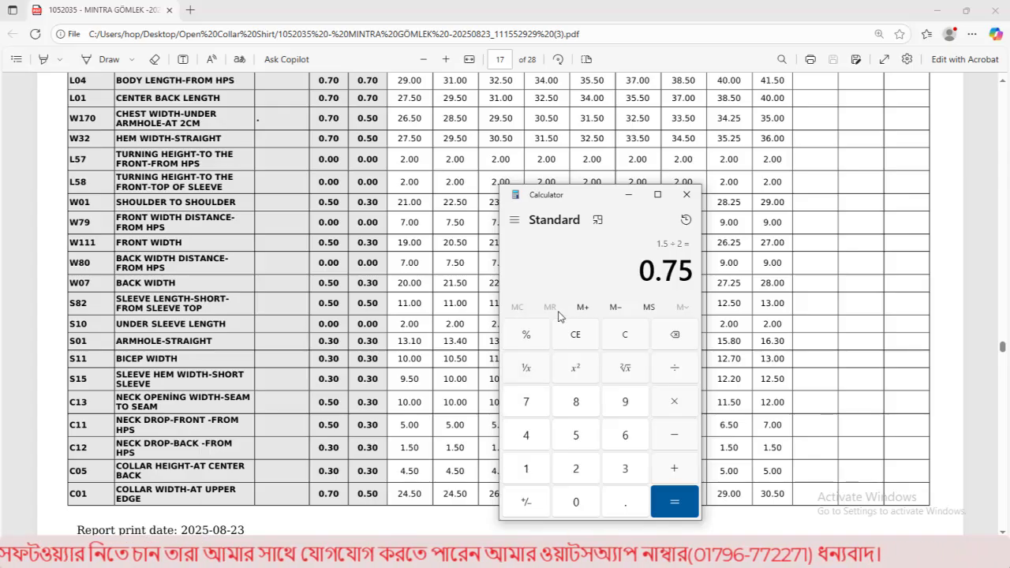
left_click(630, 195)
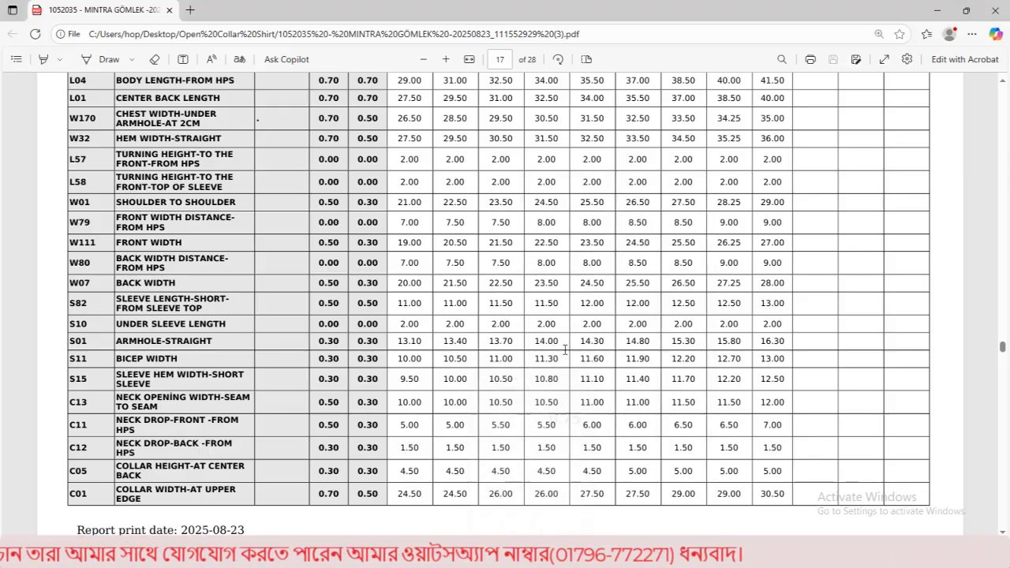
key("alt+Tab")
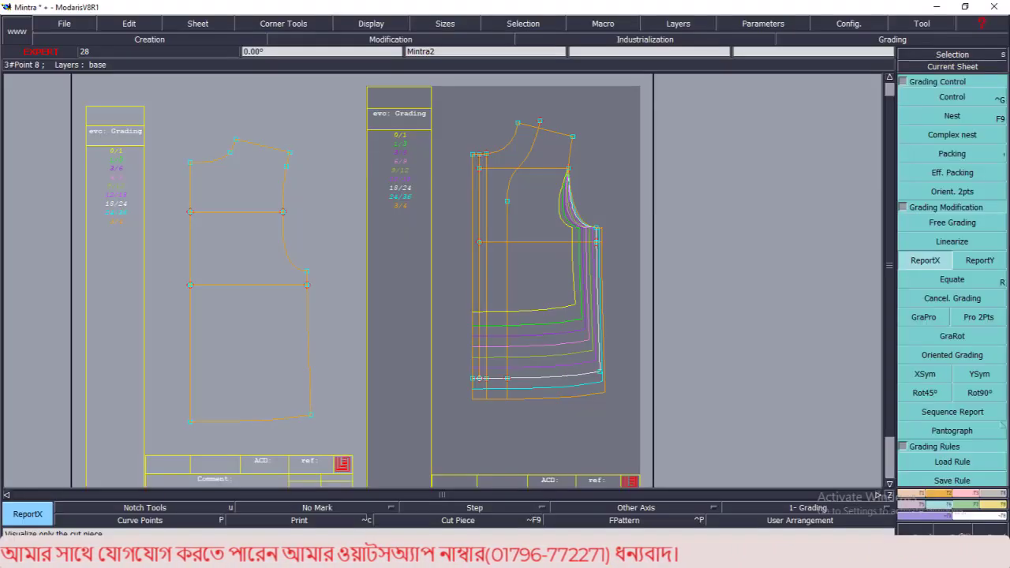
left_click(952, 96)
left_click(569, 168)
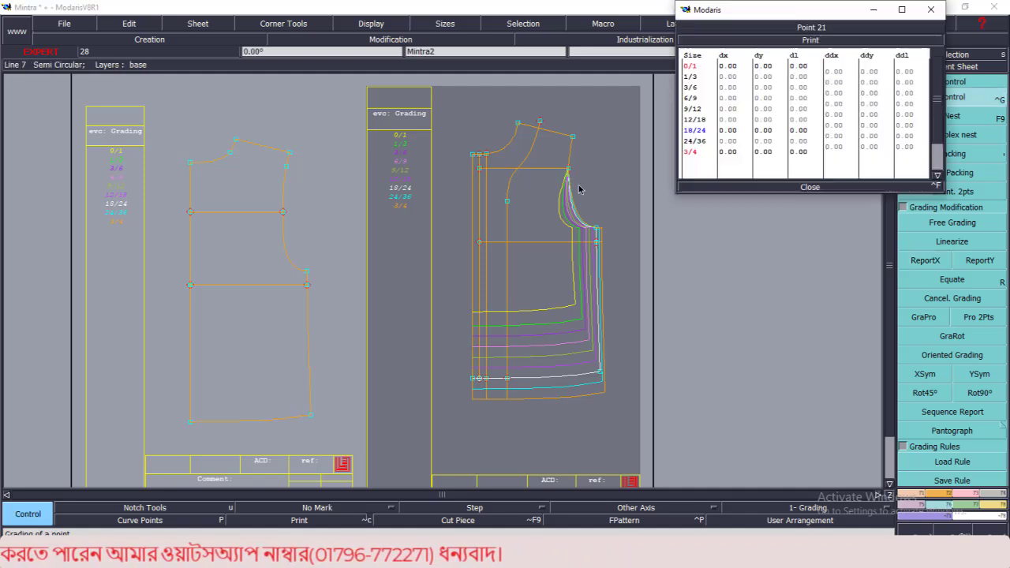
scroll(546, 127, "up", 1)
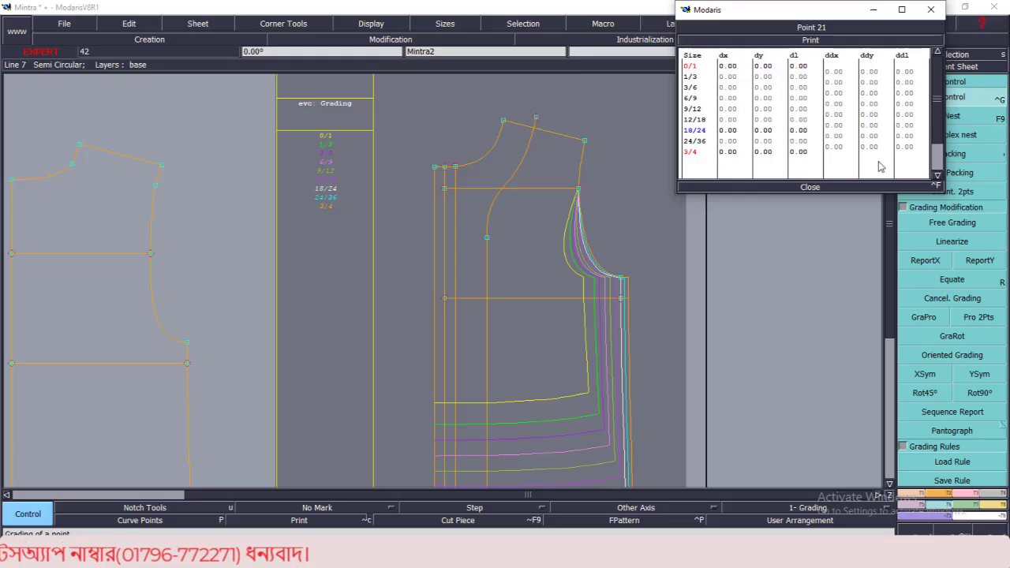
left_click(835, 72)
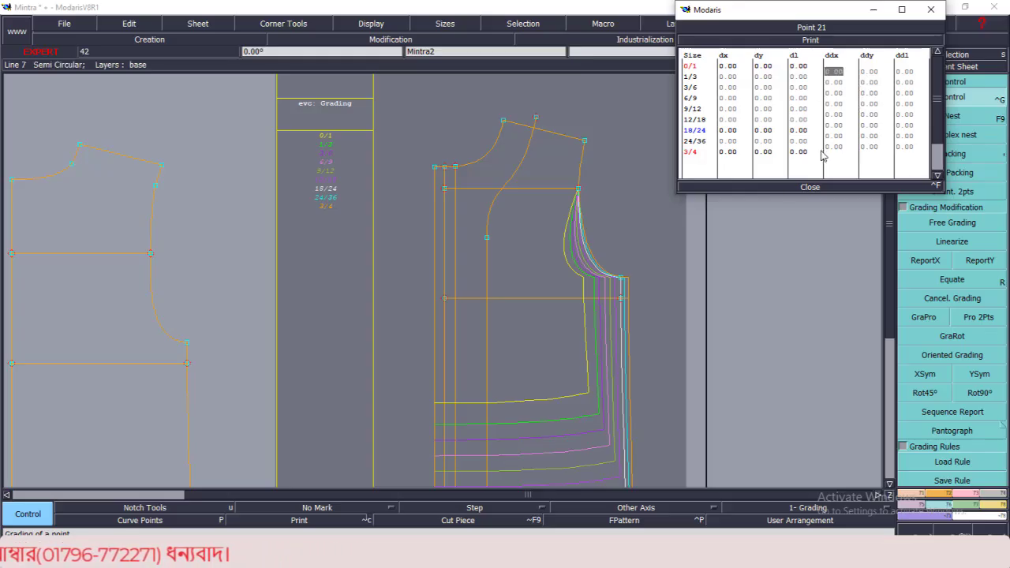
type(".75")
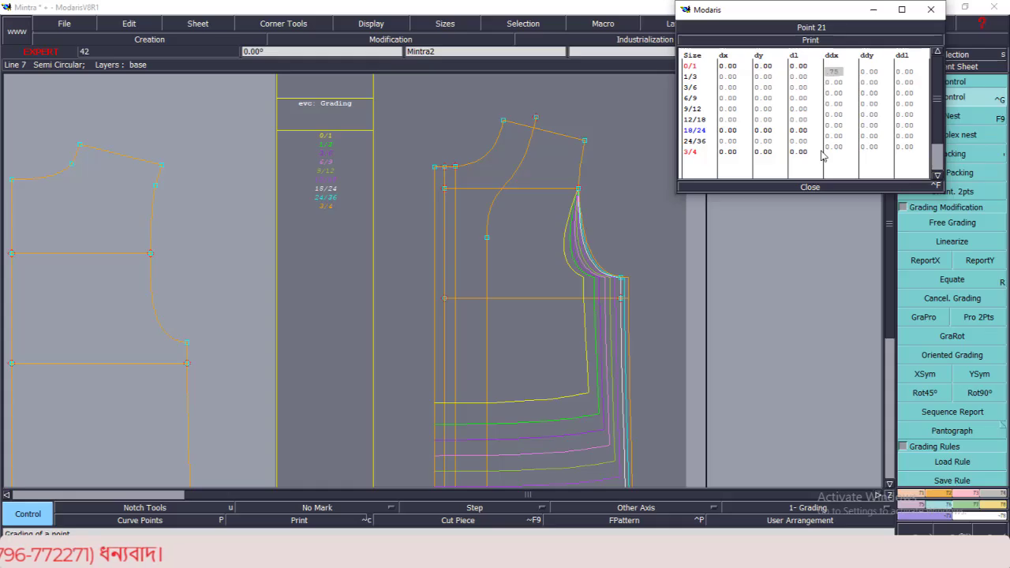
key("Return")
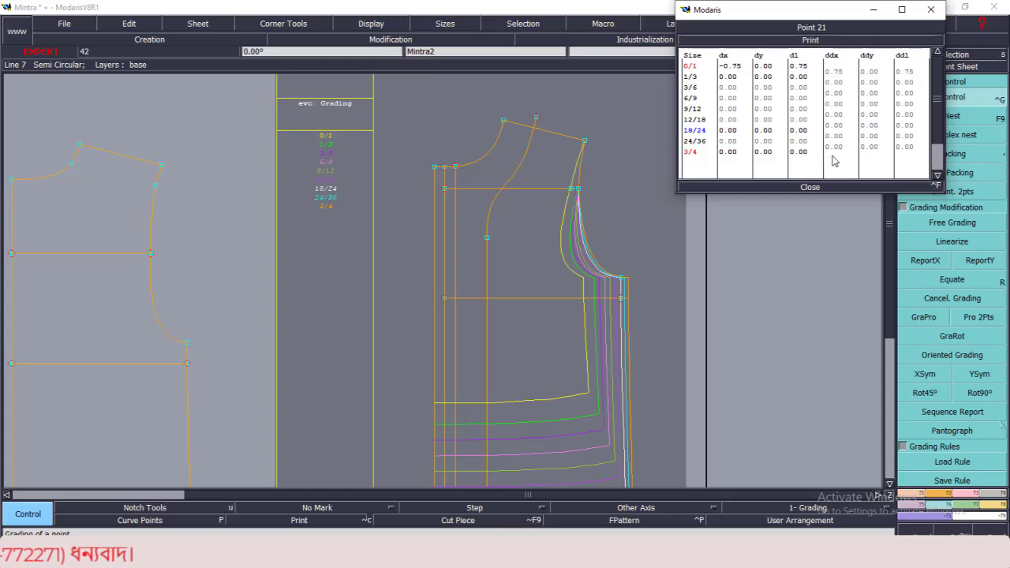
Step: Set the front width line's armhole point's ddx to 0.5 for each size interval from 1/3 through 18/24
left_click(836, 82)
left_click_drag(840, 88, 839, 135)
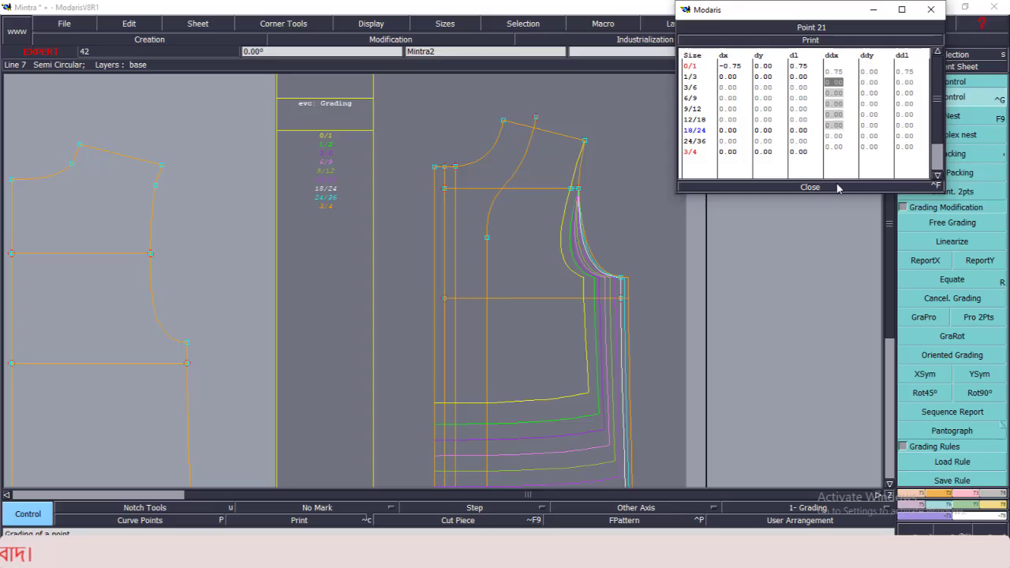
type(".5")
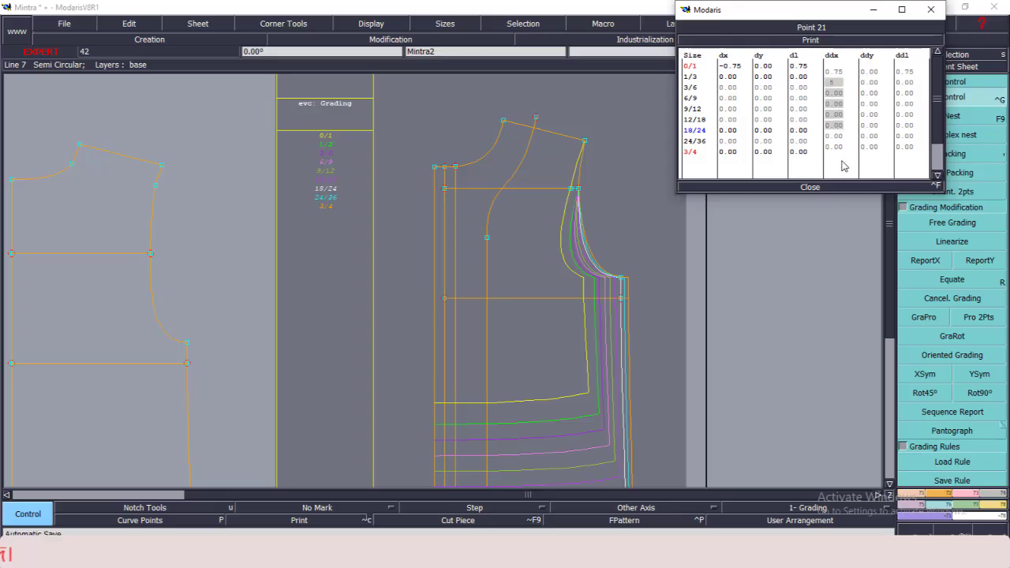
key("Return")
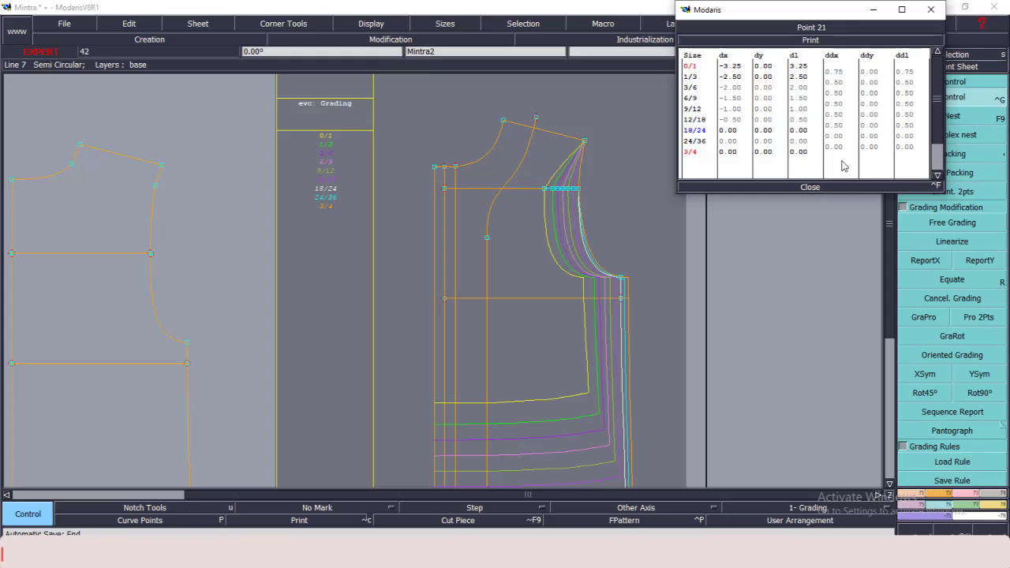
Step: Calculate 0.75 ÷ 2 and set the front width line's armhole point's ddx to 0.375 between sizes 18/24, 24/36 and 3/4
key("alt+Tab")
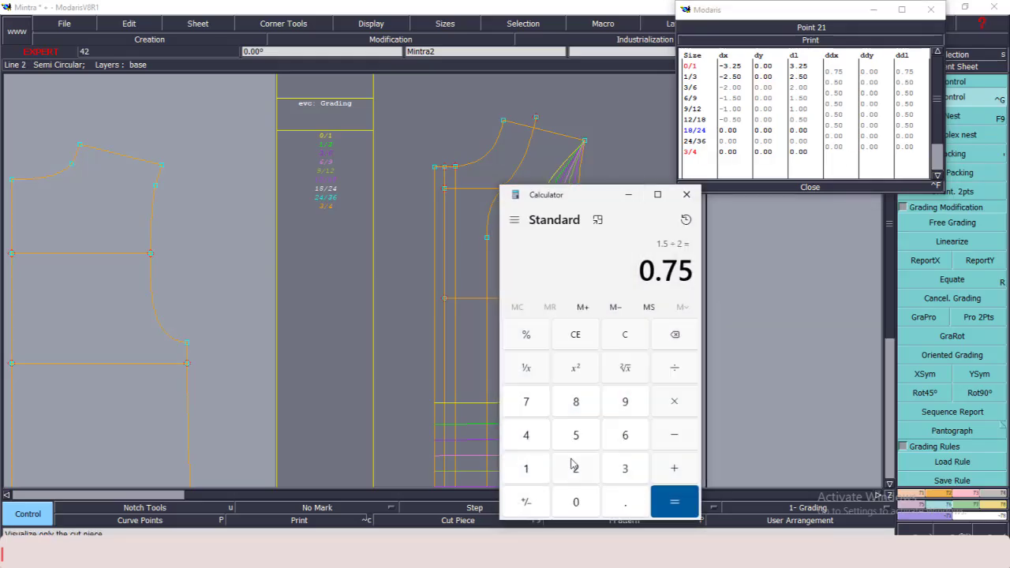
type("/2")
key("Return")
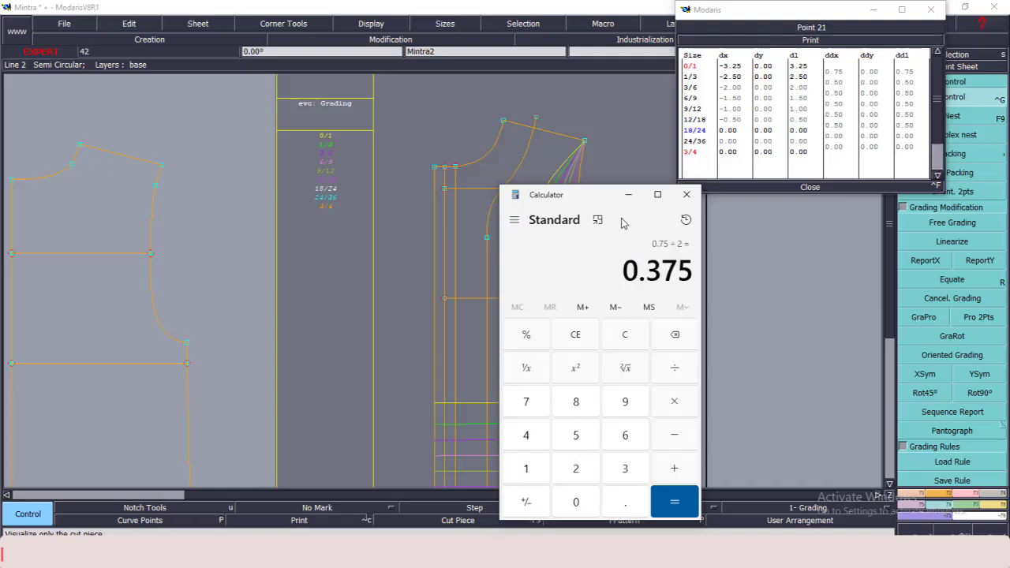
left_click(628, 194)
left_click_drag(834, 136, 838, 154)
type(".375")
key("Return")
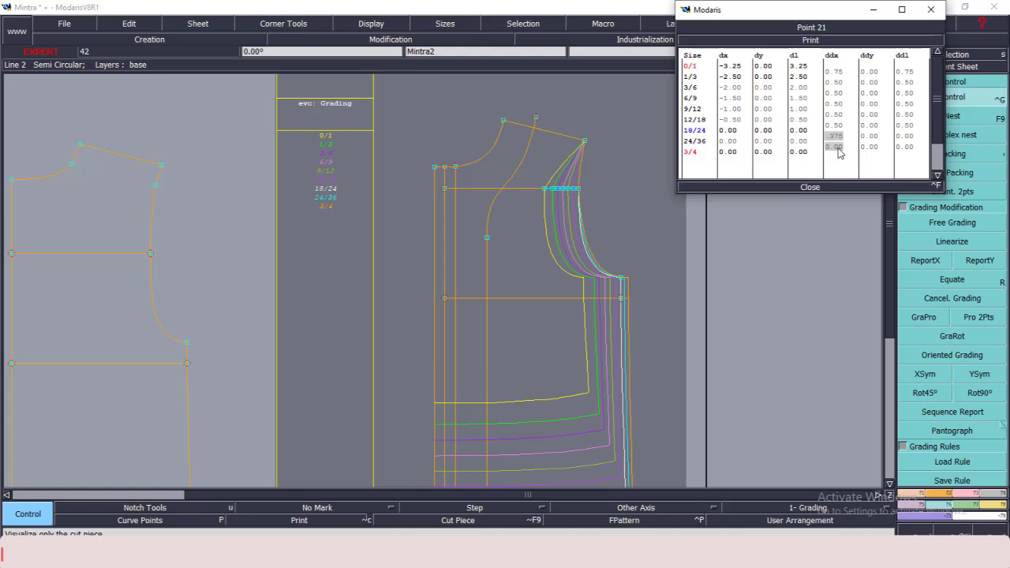
left_click(811, 187)
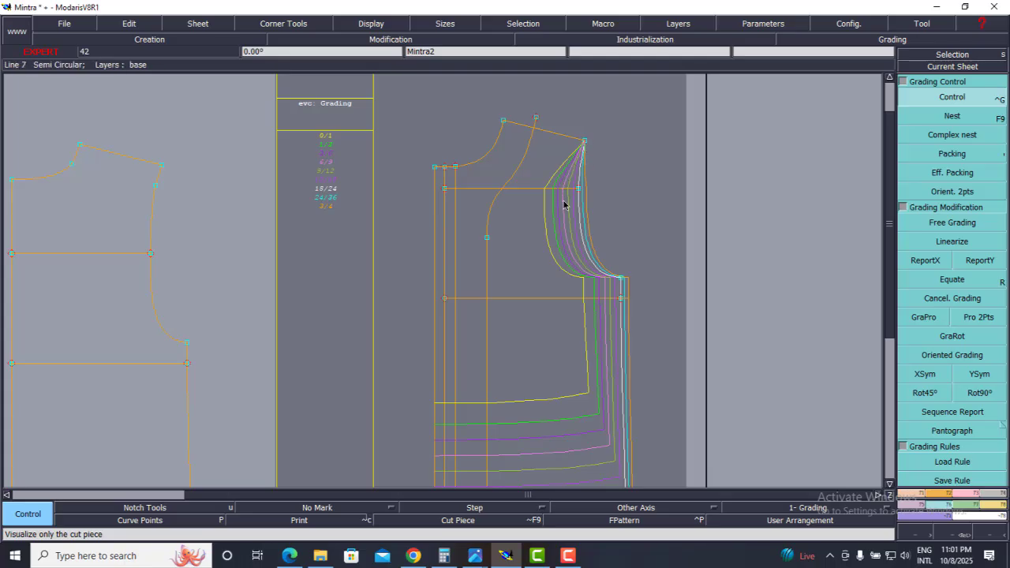
Step: Switch to the PDF size chart and check the size-to-size increments in the SHOULDER TO SHOULDER row
left_click(289, 555)
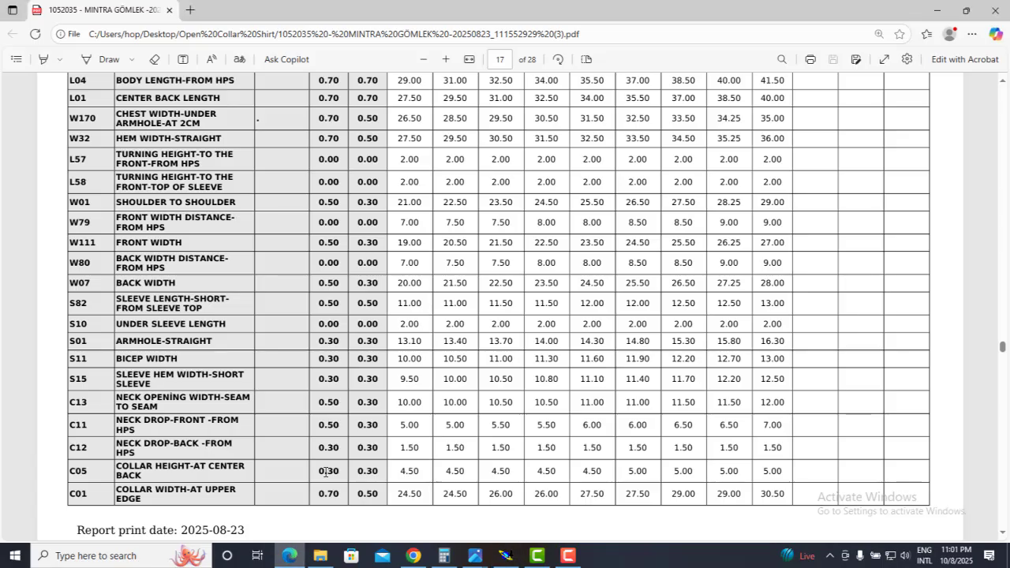
scroll(253, 331, "up", 3)
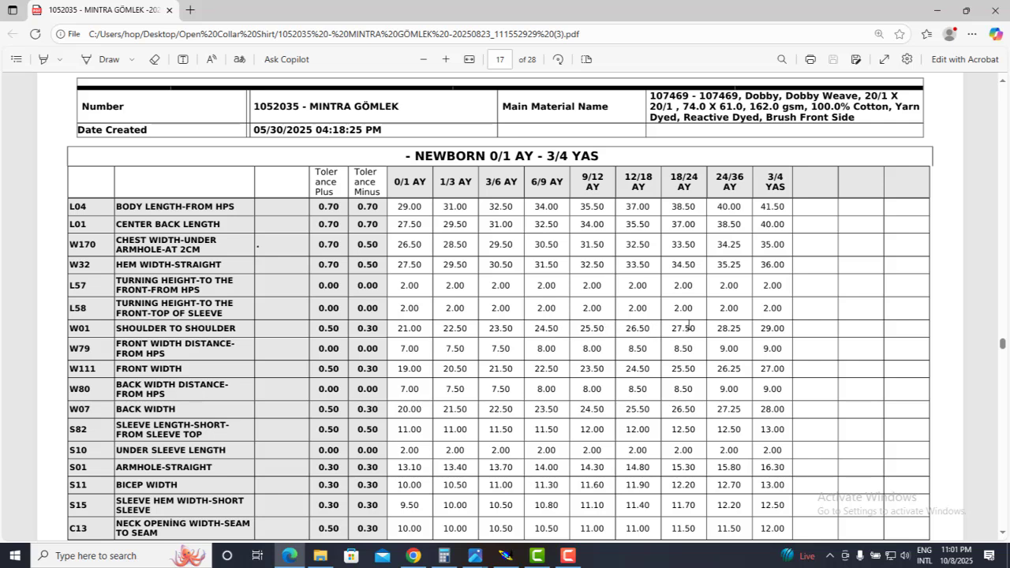
left_click_drag(694, 328, 399, 328)
mouse_move(418, 319)
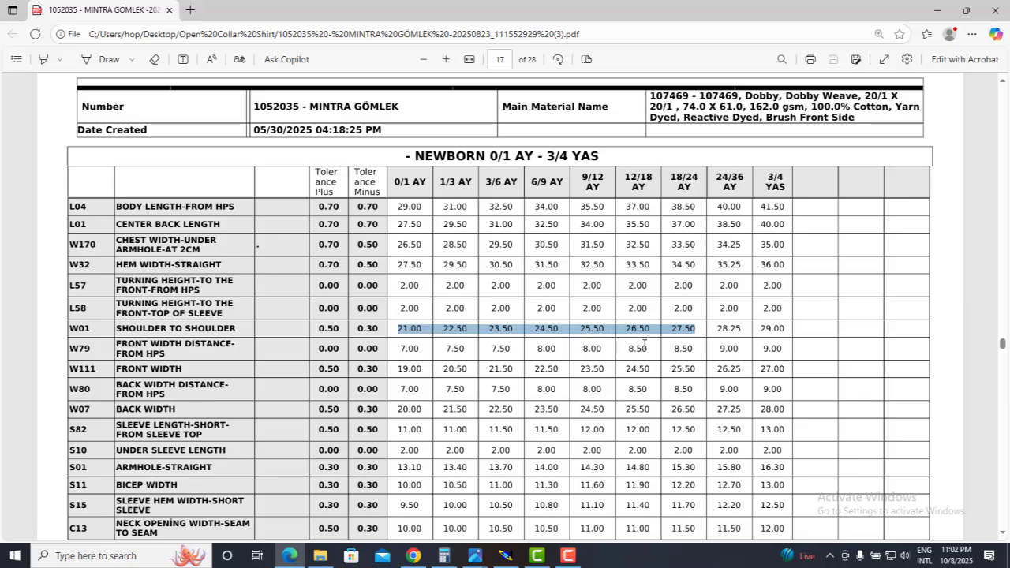
left_click(696, 328)
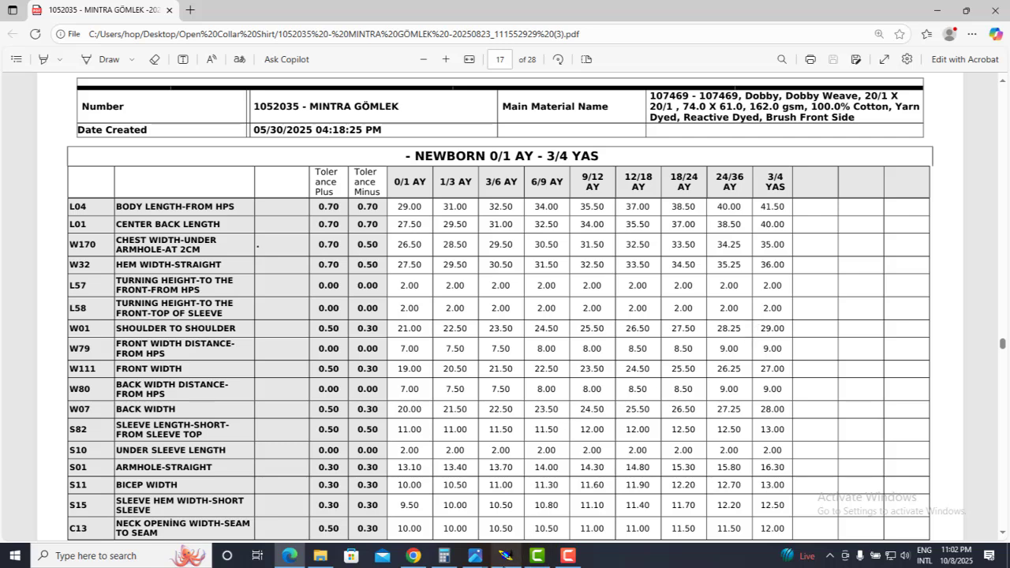
Step: Switch back to Modaris and grade the front shoulder tip point with ddx 0.5 for each size interval from 0/1 through 18/24
left_click(505, 556)
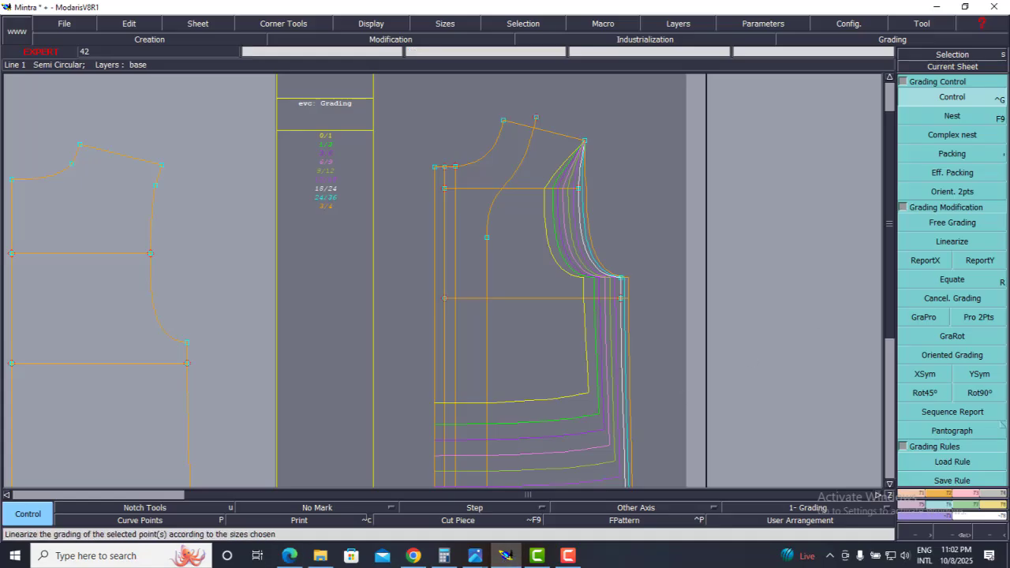
left_click(585, 142)
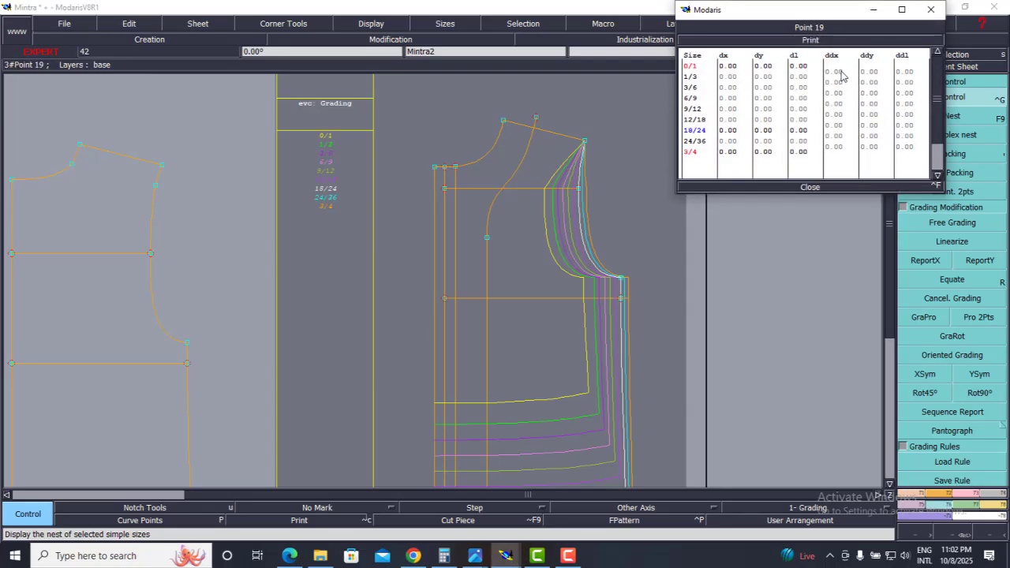
left_click_drag(841, 75, 840, 131)
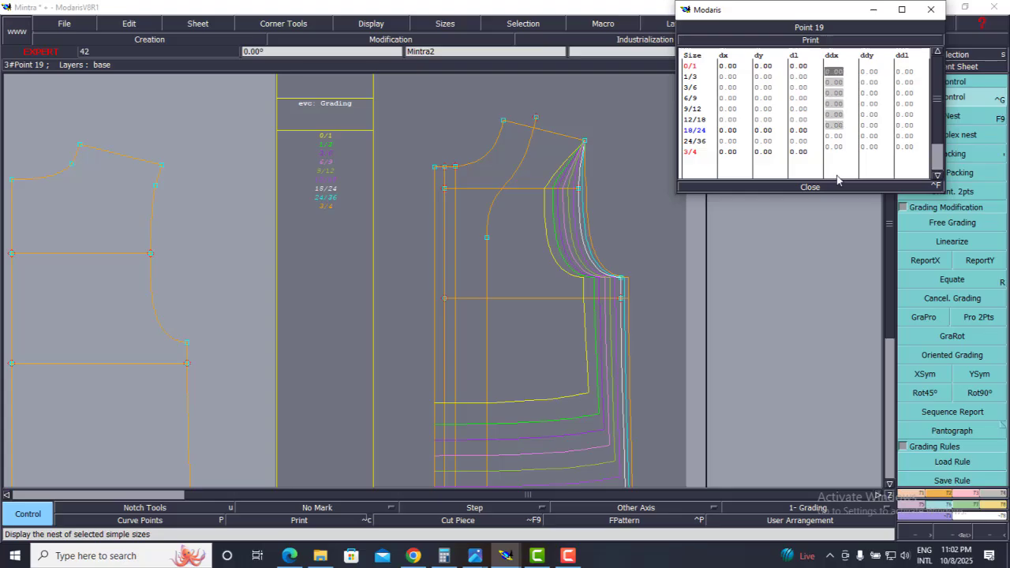
type(".5")
key("Return")
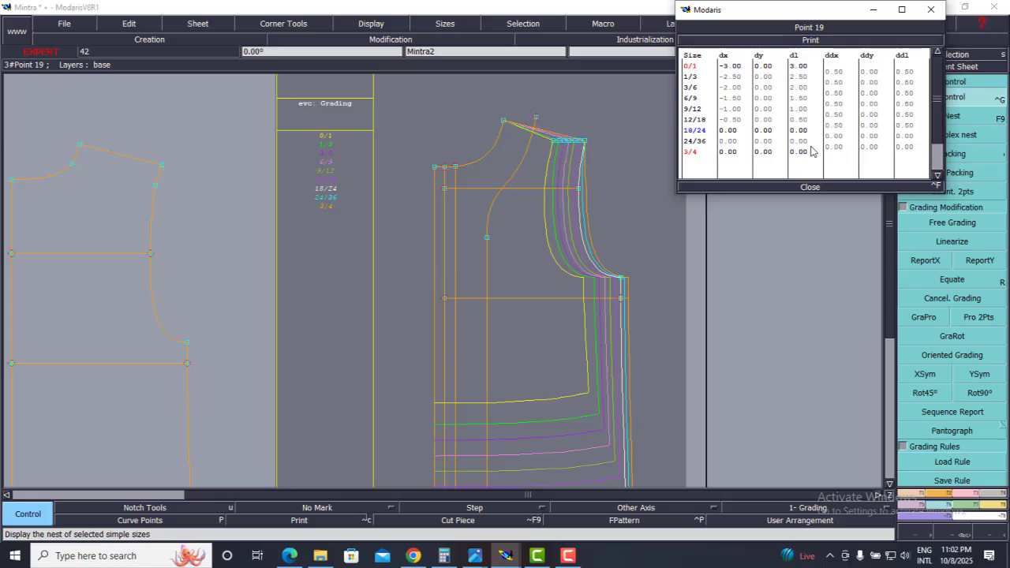
Step: Recheck the halved 0.75 increment in Calculator and set the front shoulder tip point's ddx to 0.375 between sizes 18/24, 24/36 and 3/4
left_click(445, 556)
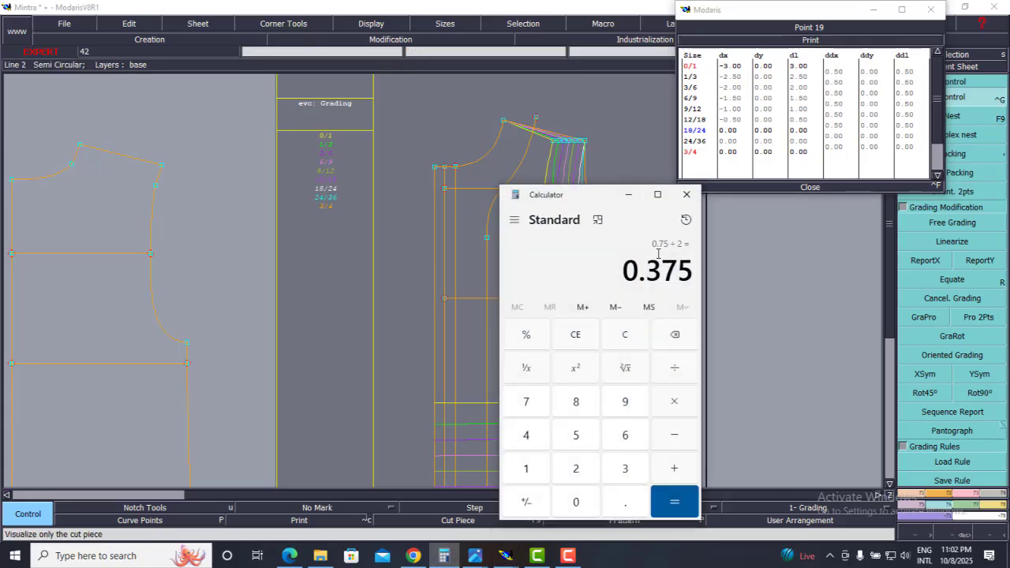
left_click(640, 198)
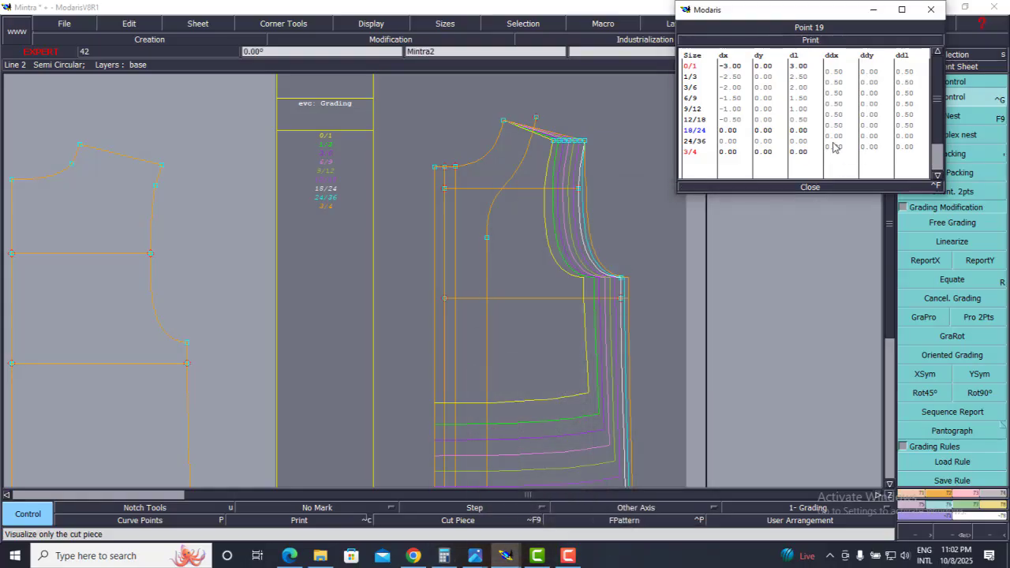
left_click_drag(834, 138, 836, 150)
type(".375")
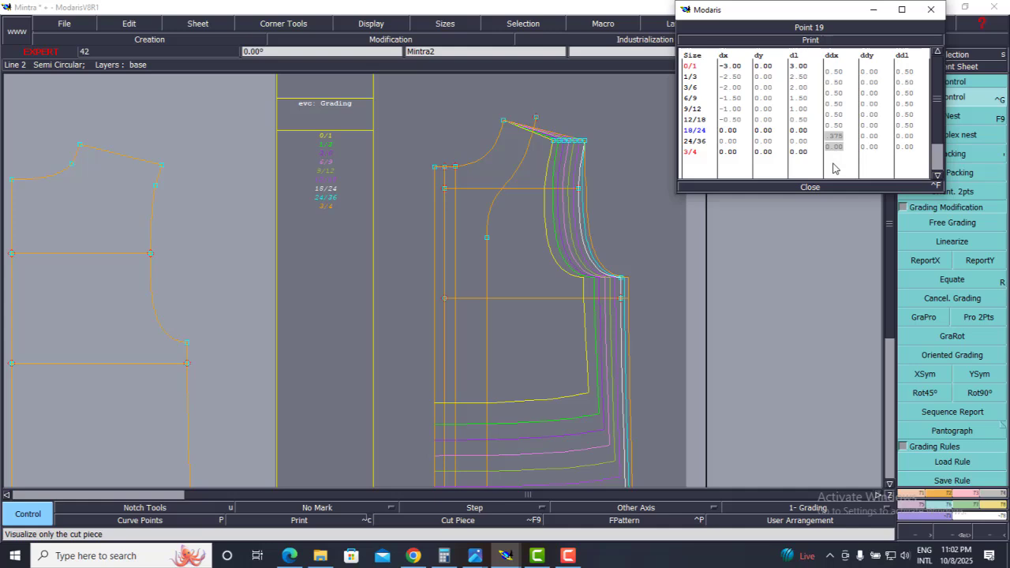
key("Return")
left_click(810, 187)
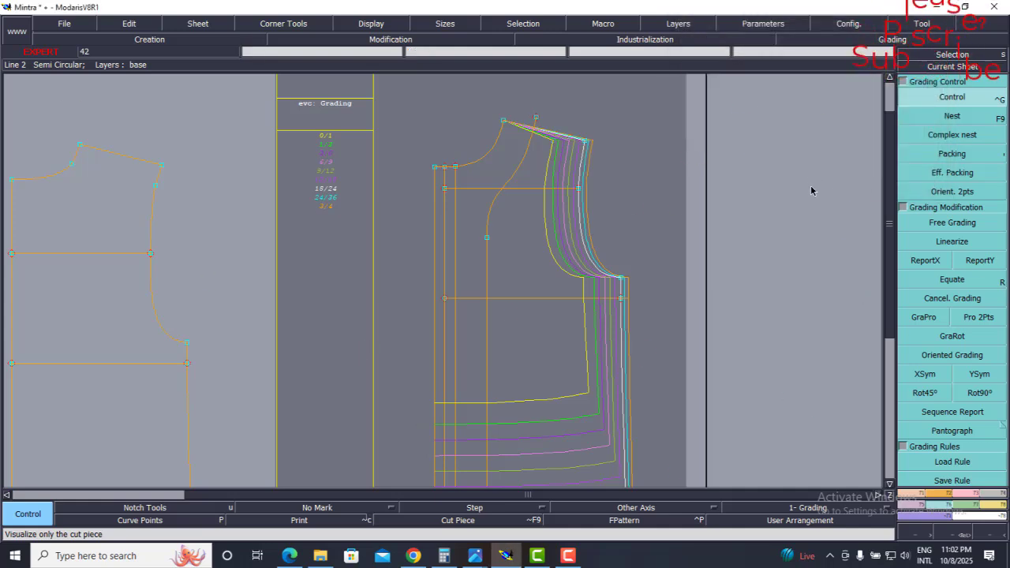
Step: Switch to the PDF size chart and check the size-to-size increments in the NECK OPENING WIDTH row
scroll(620, 170, "down", 3)
scroll(591, 168, "up", 4)
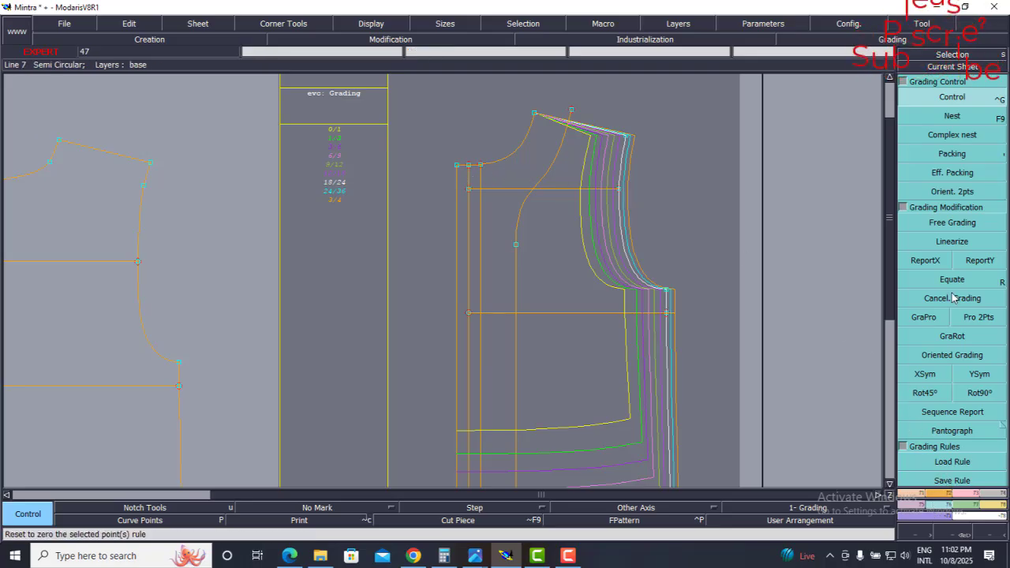
left_click(285, 559)
scroll(138, 354, "down", 5)
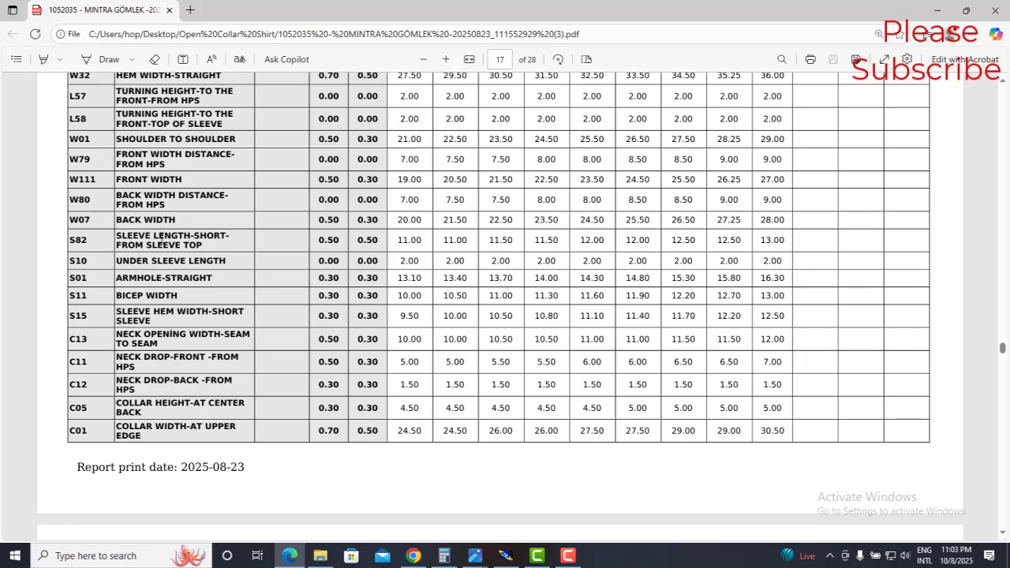
scroll(154, 289, "up", 1)
scroll(155, 289, "up", 2)
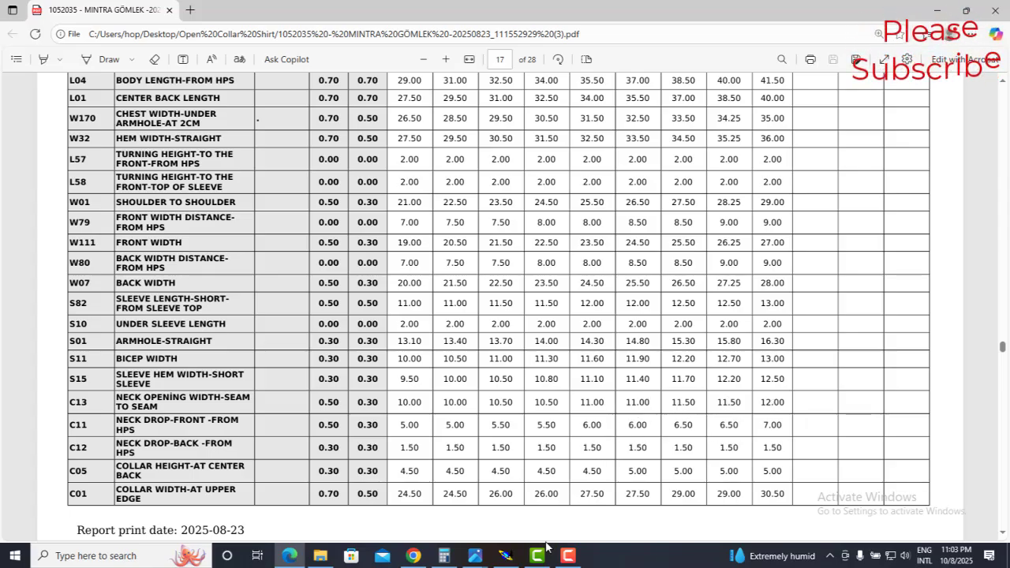
left_click(568, 556)
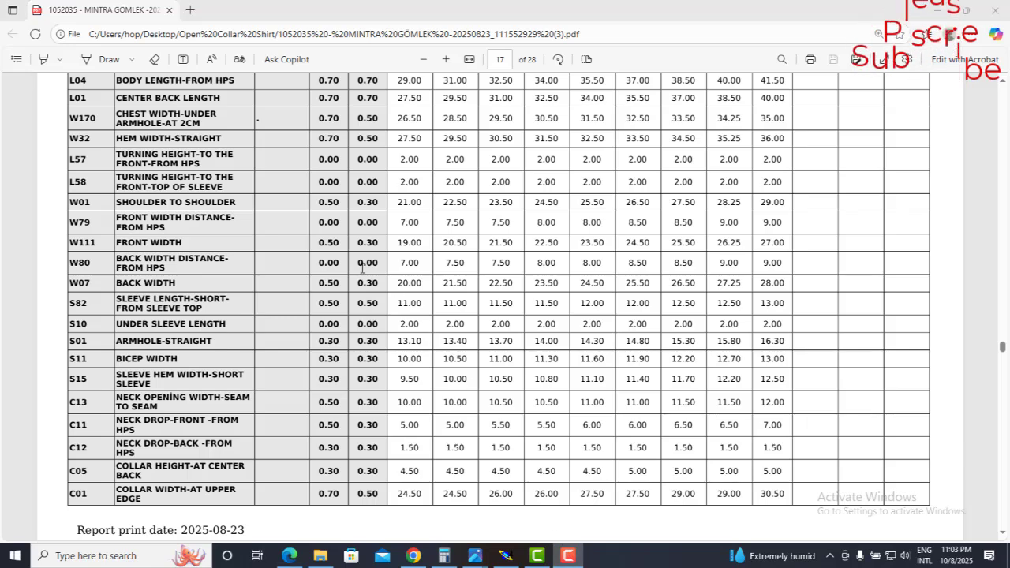
Step: Back in Modaris, set the front high shoulder point's ddx to 0.25 for intervals 1/3–3/6, 6/9–9/12, 12/18–18/24 and 24/36–3/4
left_click(505, 556)
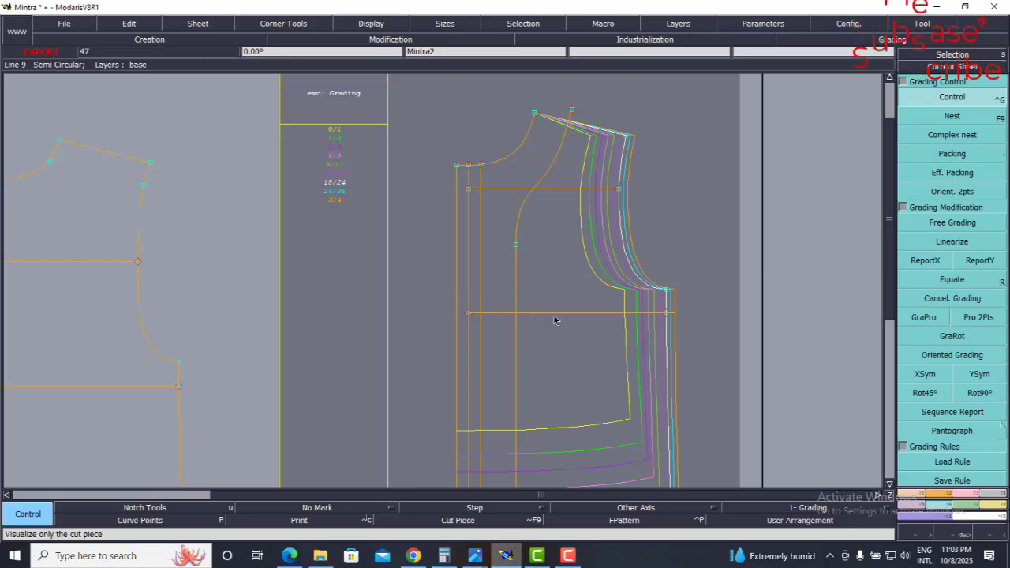
left_click(534, 114)
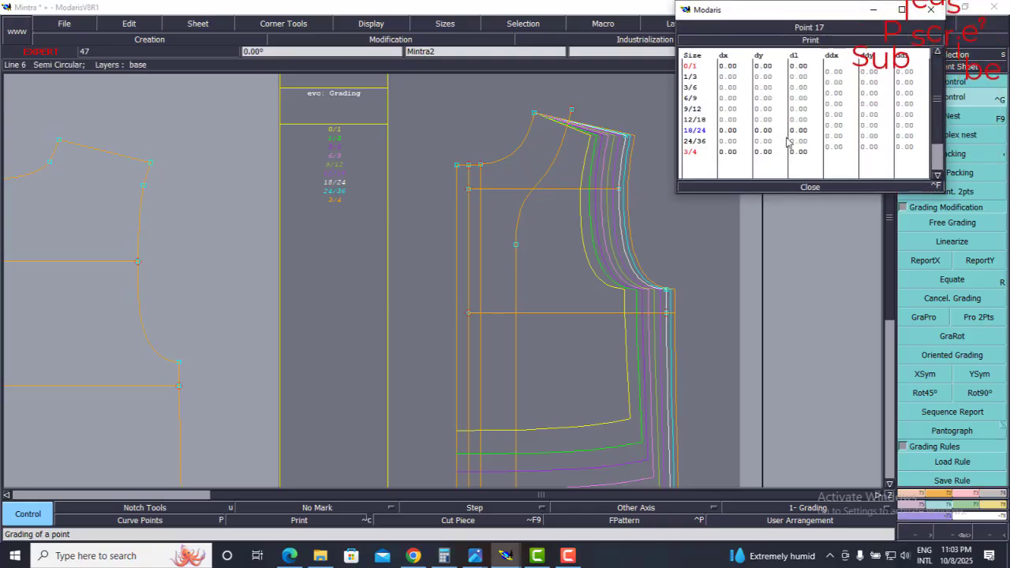
left_click(838, 82)
key("BackSpace")
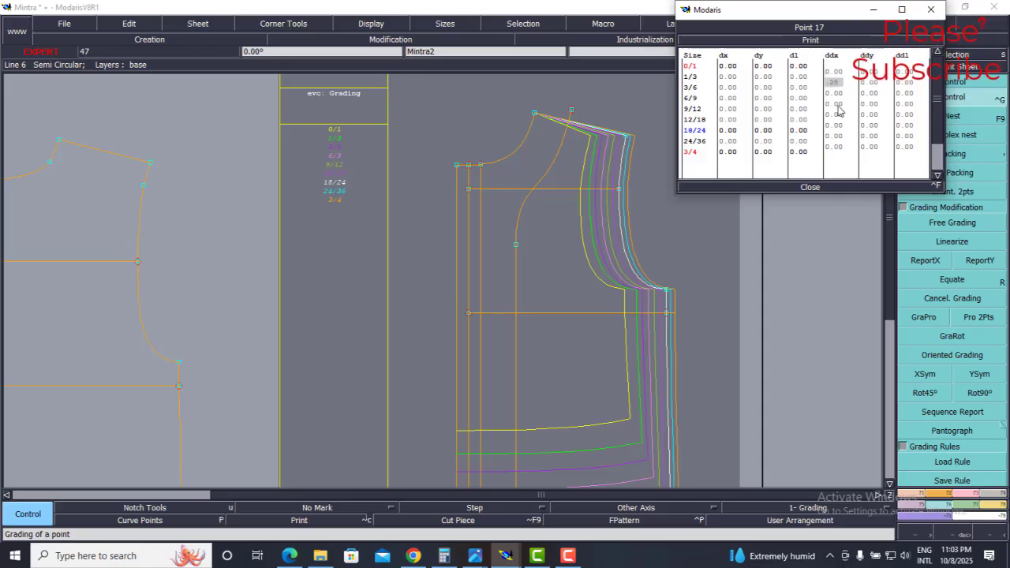
left_click(835, 104)
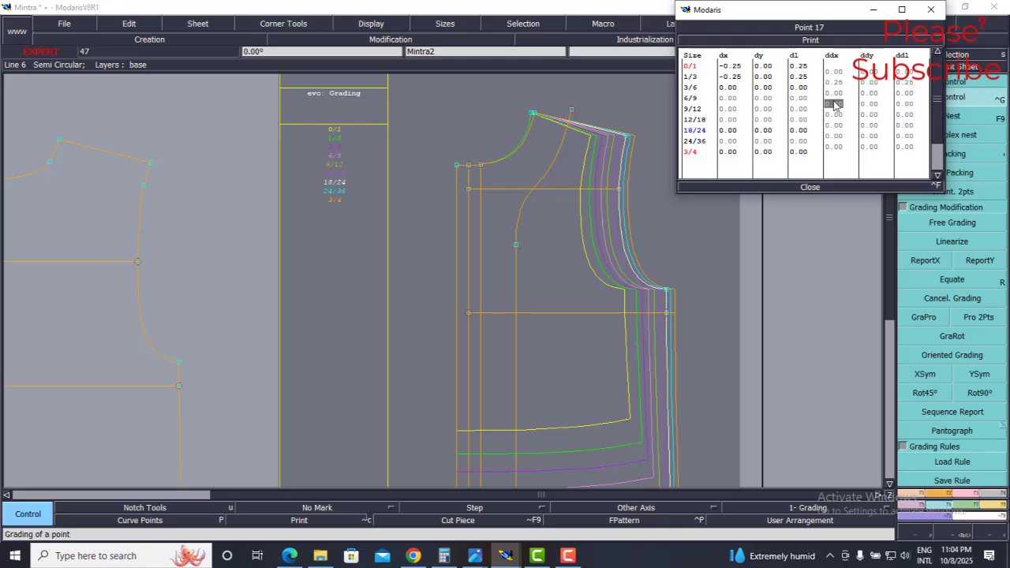
type(".25")
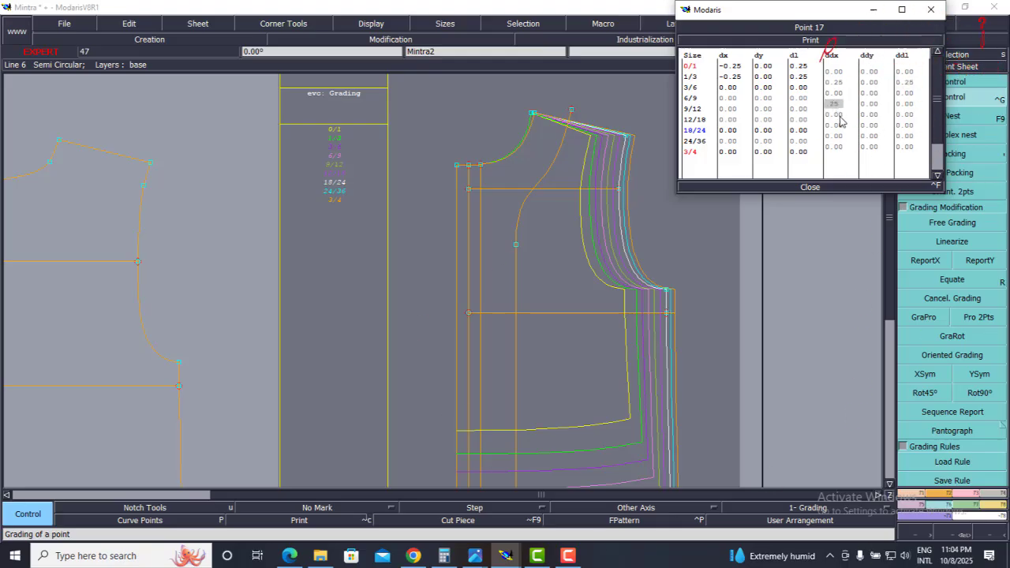
left_click(838, 114)
left_click(835, 126)
type(".25")
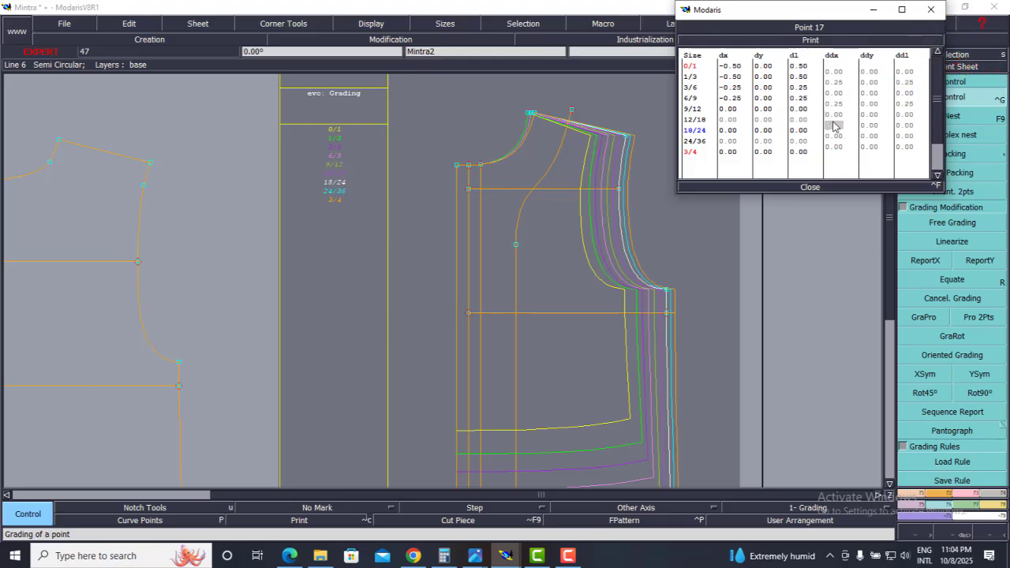
left_click(835, 136)
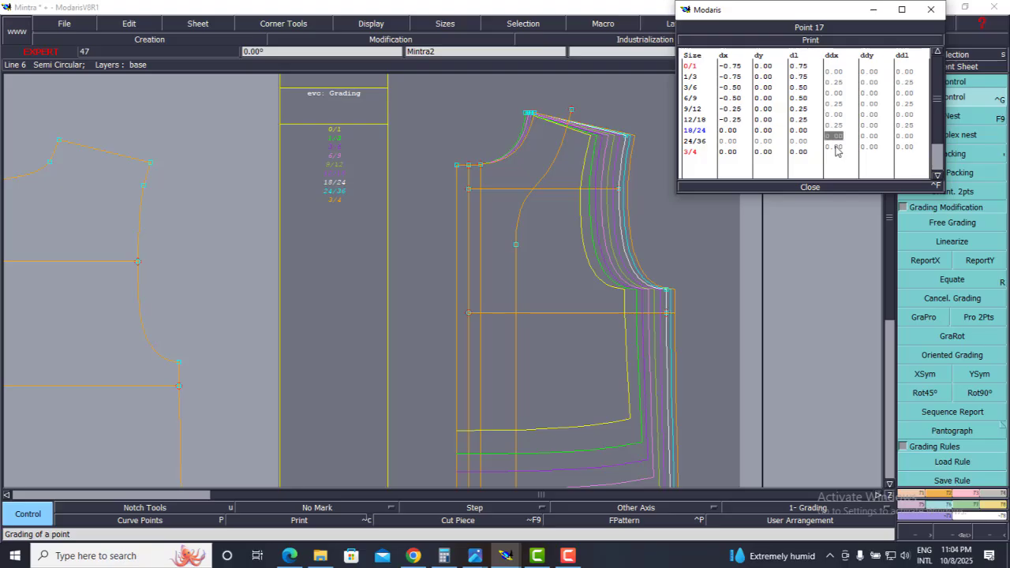
left_click(836, 148)
type(".25")
key("Return")
left_click(805, 193)
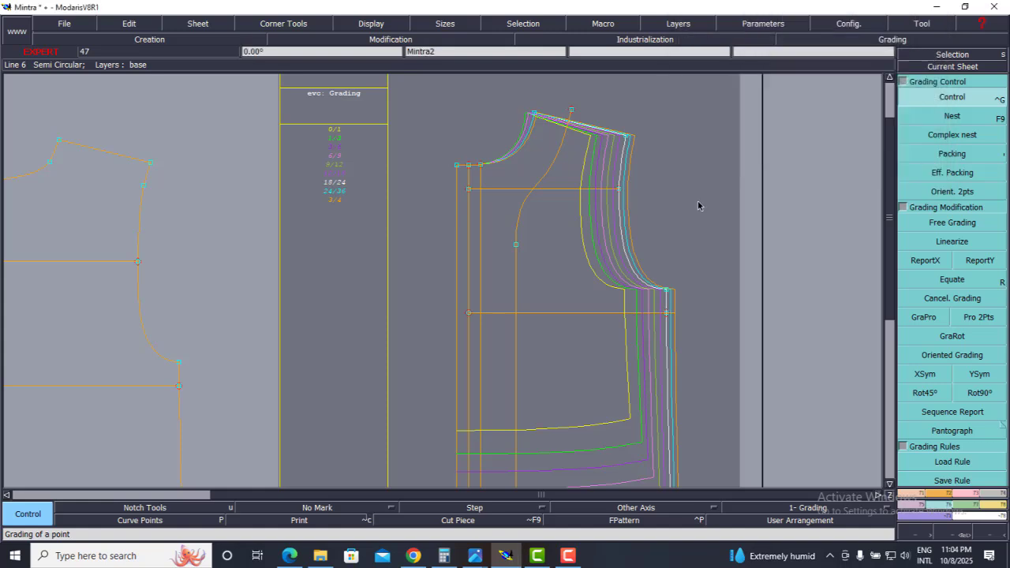
Step: Check the NECK DROP-FRONT increments in the PDF size chart and return to Modaris
left_click(290, 556)
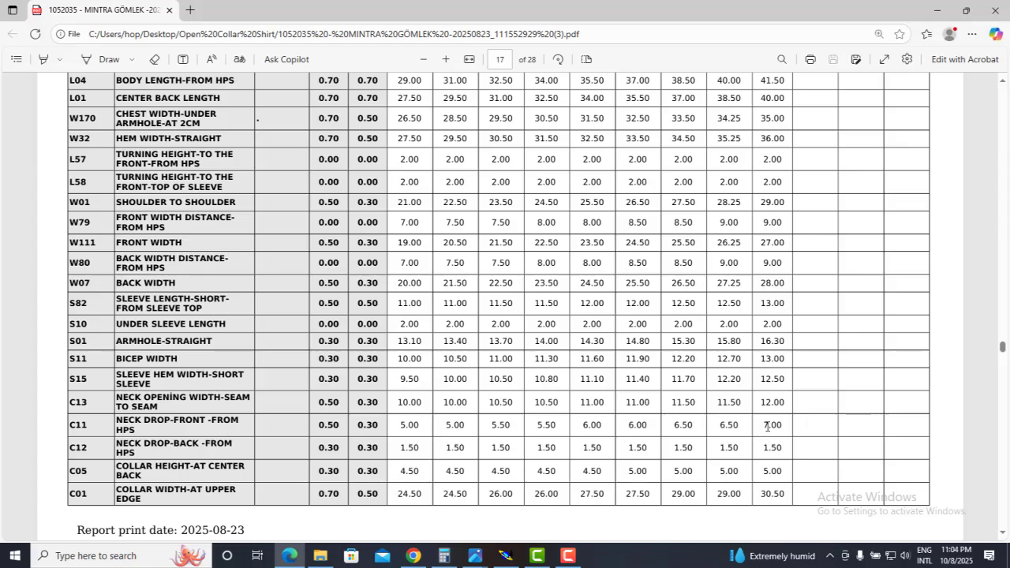
left_click(506, 555)
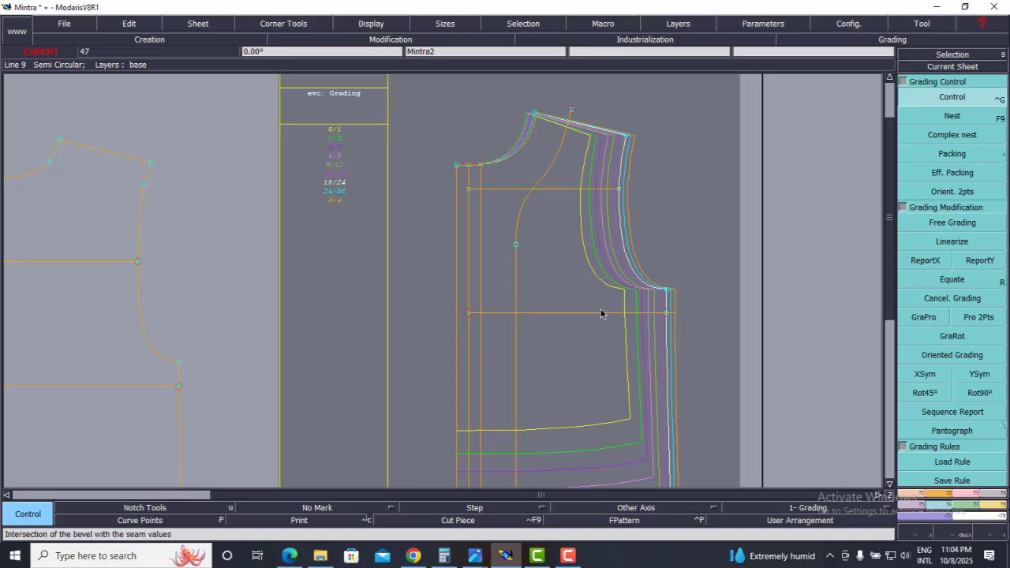
Step: Try grading the front neck curve's lower end point with ddy 0.5 for intervals 1/3–3/6, 6/9–9/12, 12/18–18/24 and 24/36–3/4
left_click(481, 166)
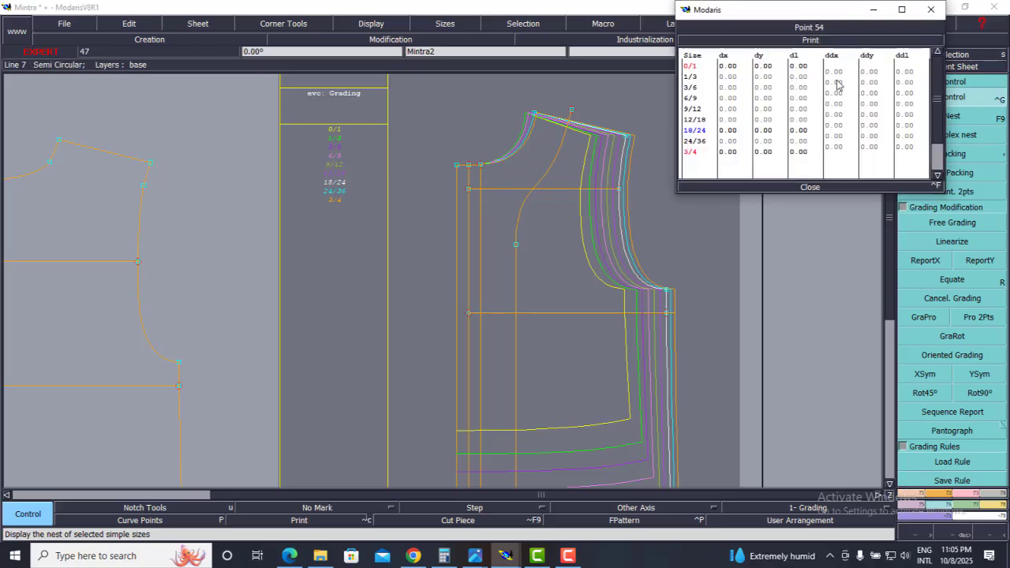
left_click(869, 72)
left_click(871, 86)
type(".5")
key("Return")
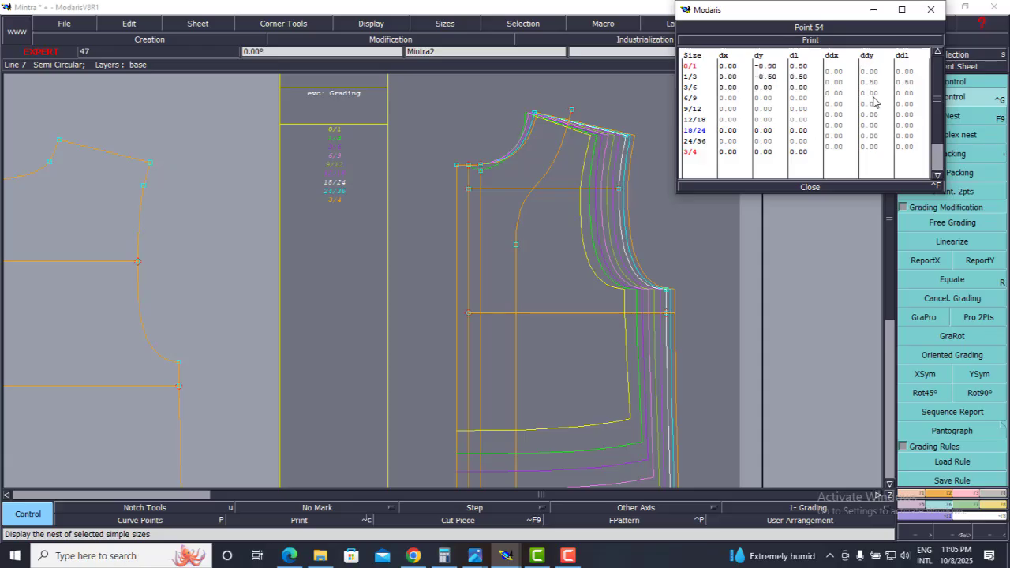
left_click(874, 103, "shift")
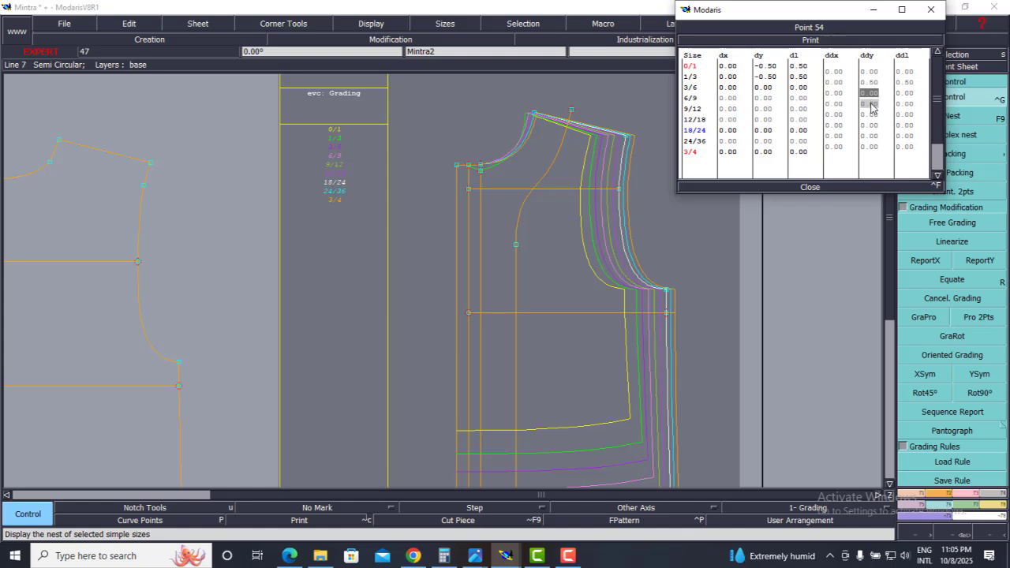
left_click(873, 105)
type(".5")
left_click(870, 149)
left_click(872, 126)
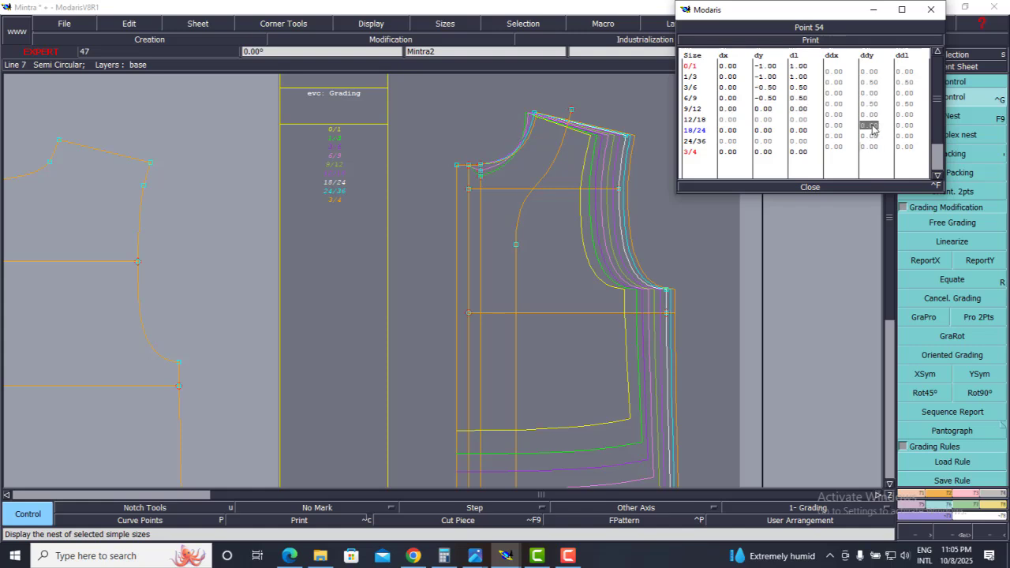
type(".5")
left_click(871, 149)
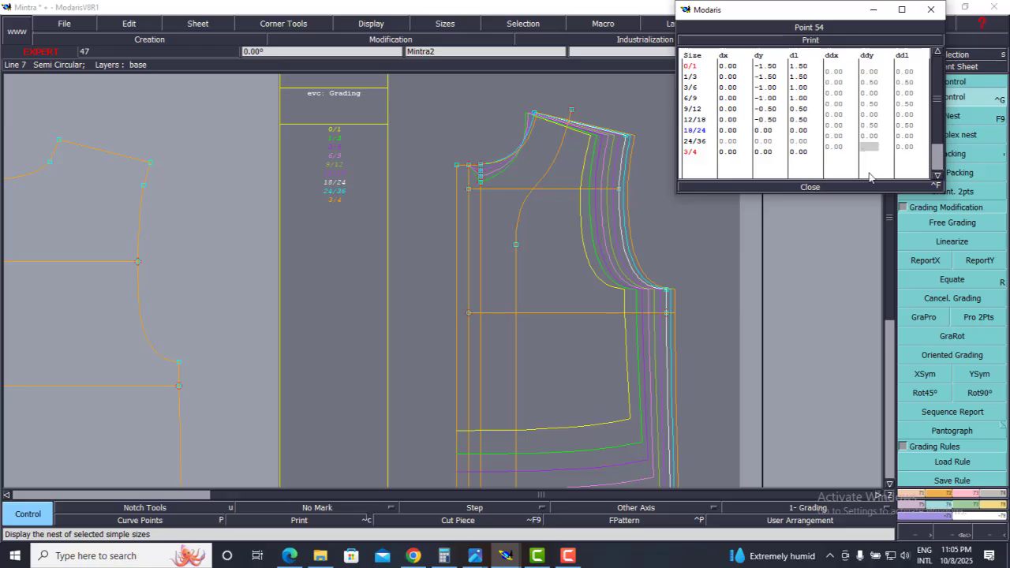
type(".5")
key("Return")
Step: Set the front neck curve's lower end point's ddy to -0.5 for intervals 1/3–3/6, 6/9–9/12, 12/18–18/24 and 24/36–3/4
scroll(508, 126, "up", 1)
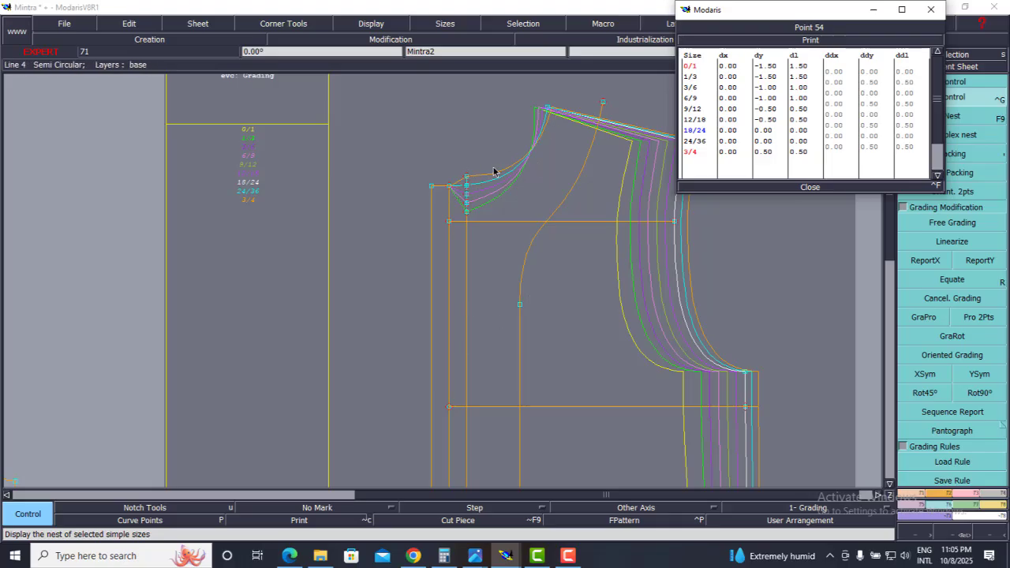
left_click(868, 82)
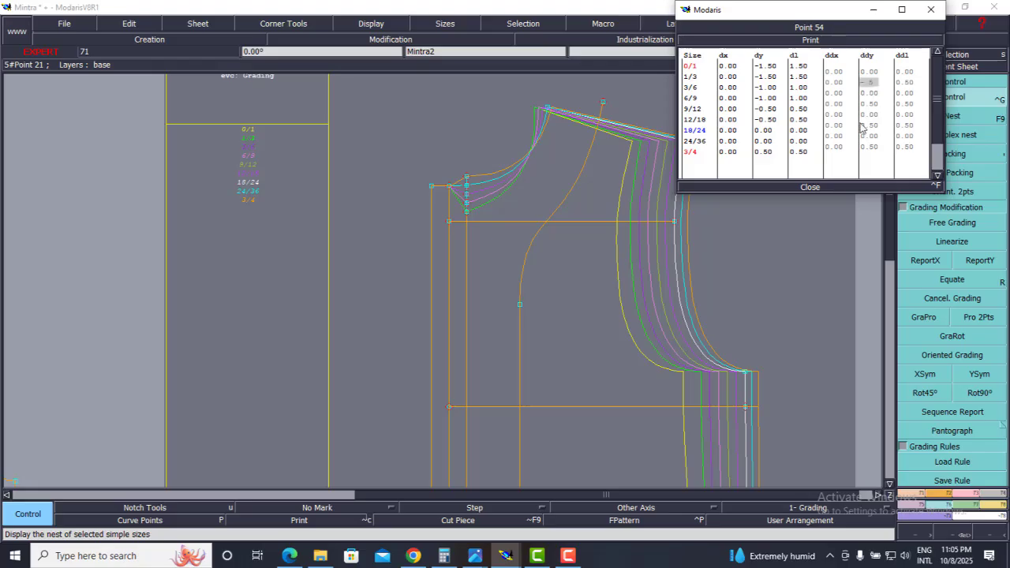
key("Return")
left_click(868, 104)
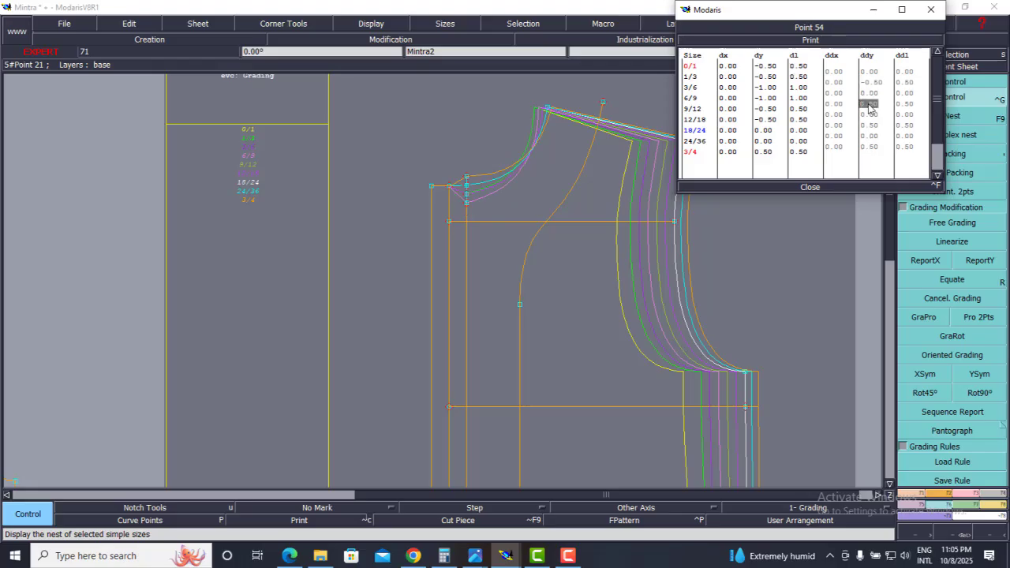
type("-0")
type(".5")
key("Return")
left_click(869, 126)
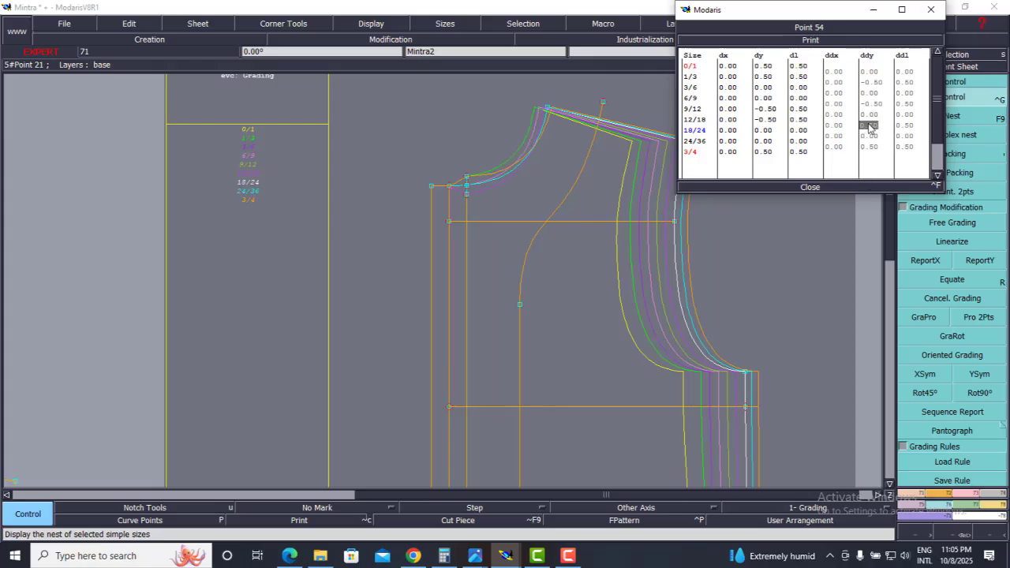
type("-0.5")
key("Return")
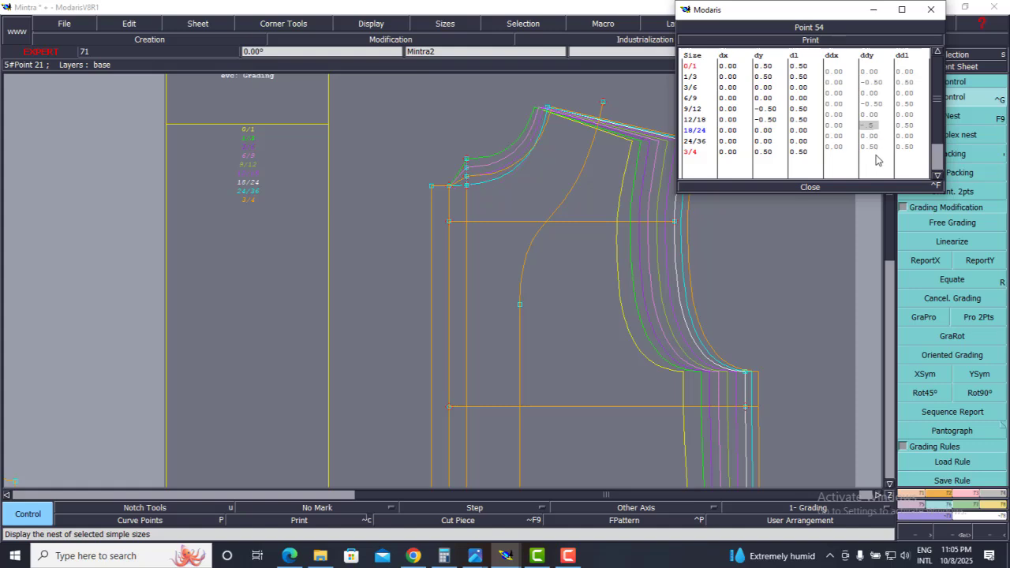
left_click(873, 149)
type("-0")
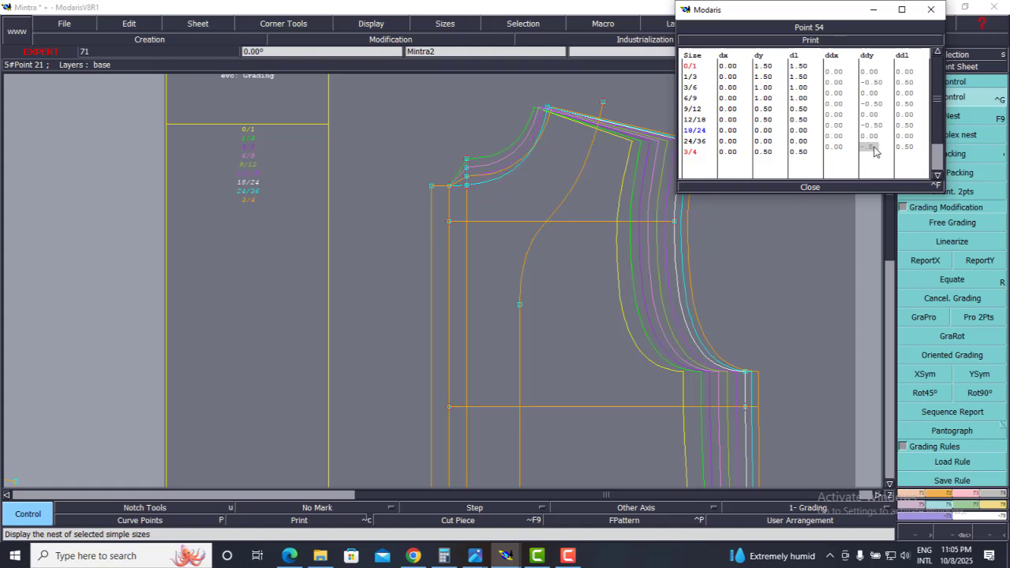
type(".5")
key("Return")
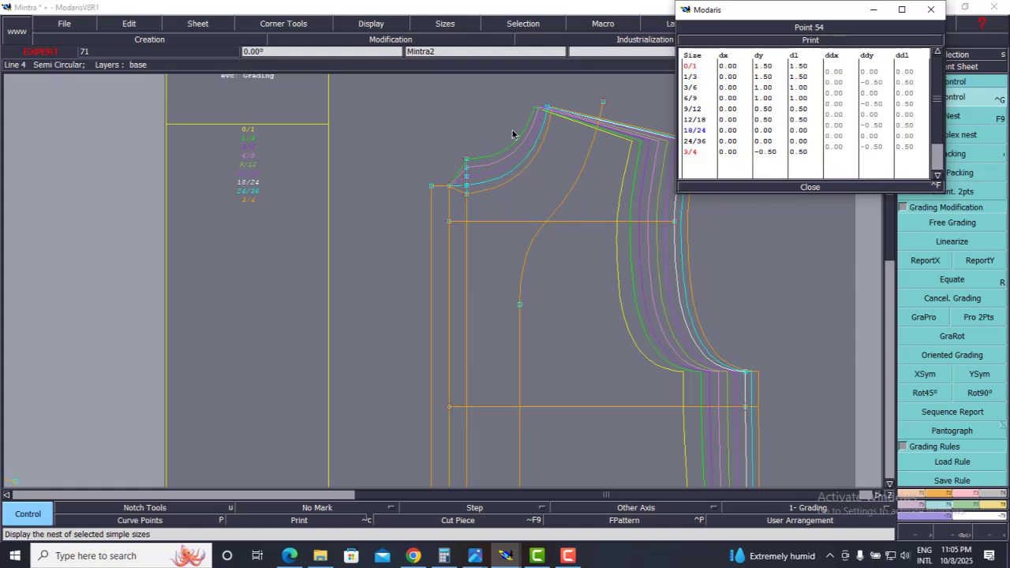
left_click(816, 191)
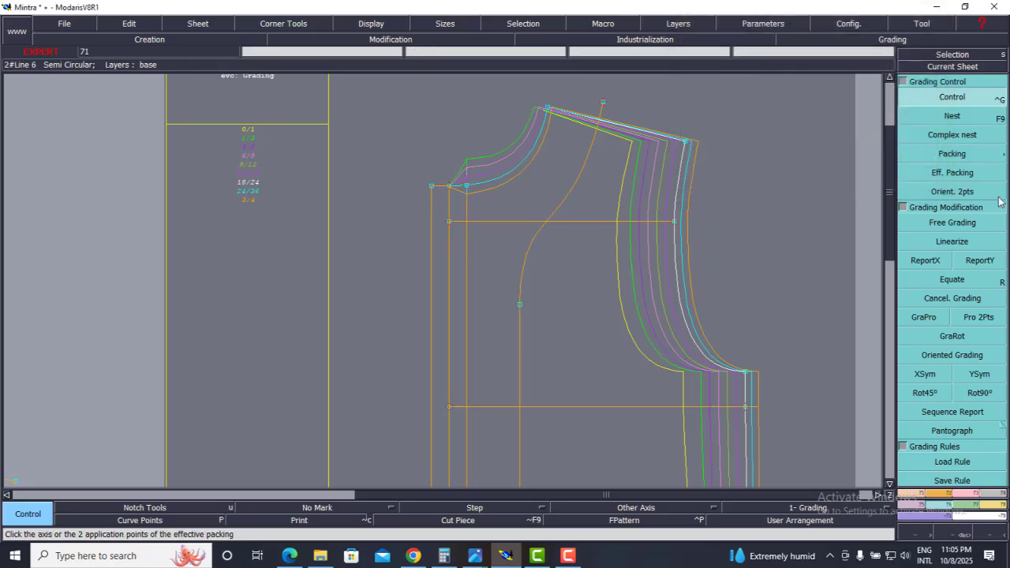
Step: Copy the neck point's Y grading to the center front and front edge neckline points with ReportY
left_click(980, 261)
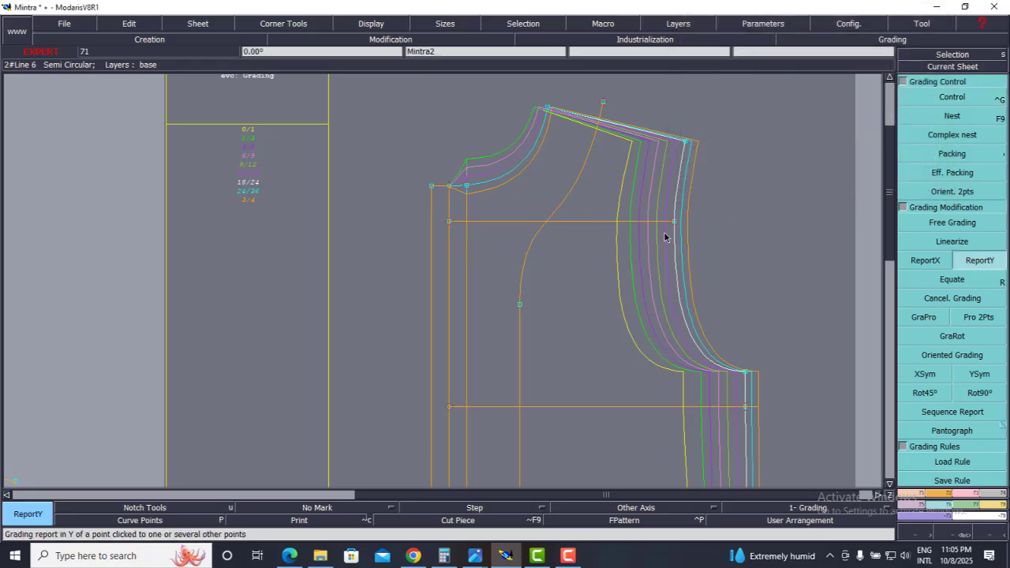
left_click(450, 187)
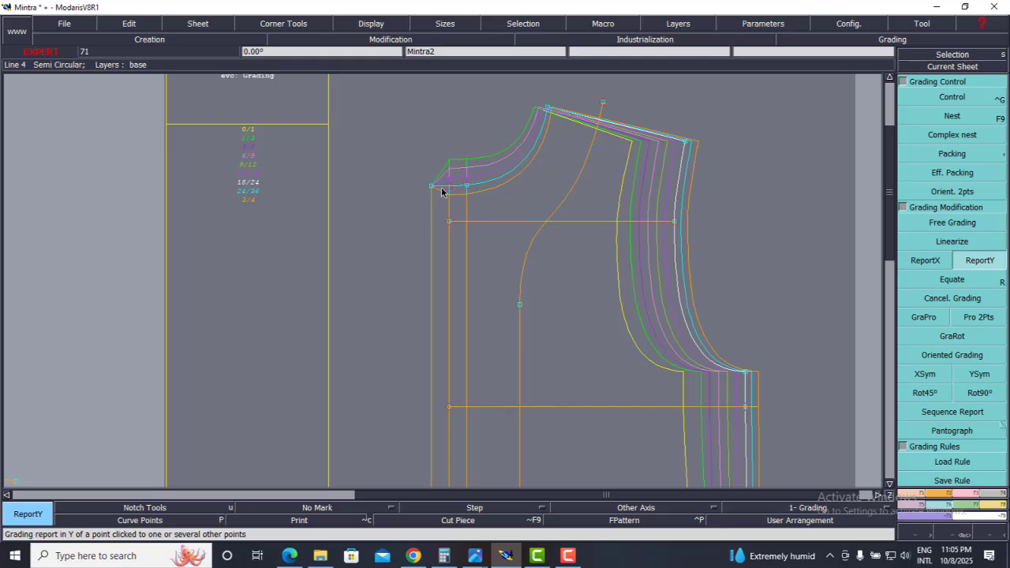
scroll(444, 124, "down", 2)
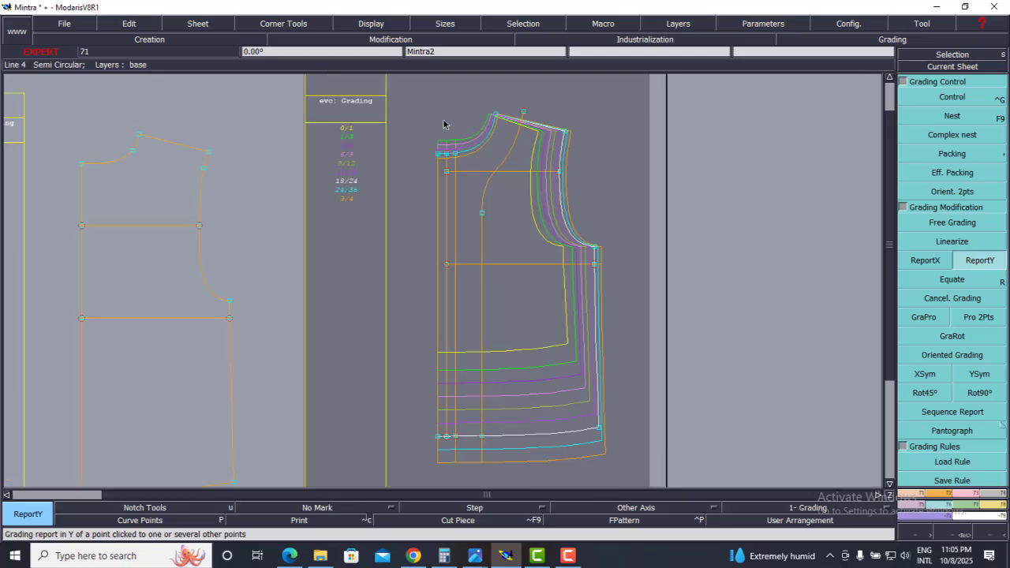
Step: Examine the graded nest of the front piece around the neckline, shoulder, armhole and hem
scroll(442, 140, "up", 1)
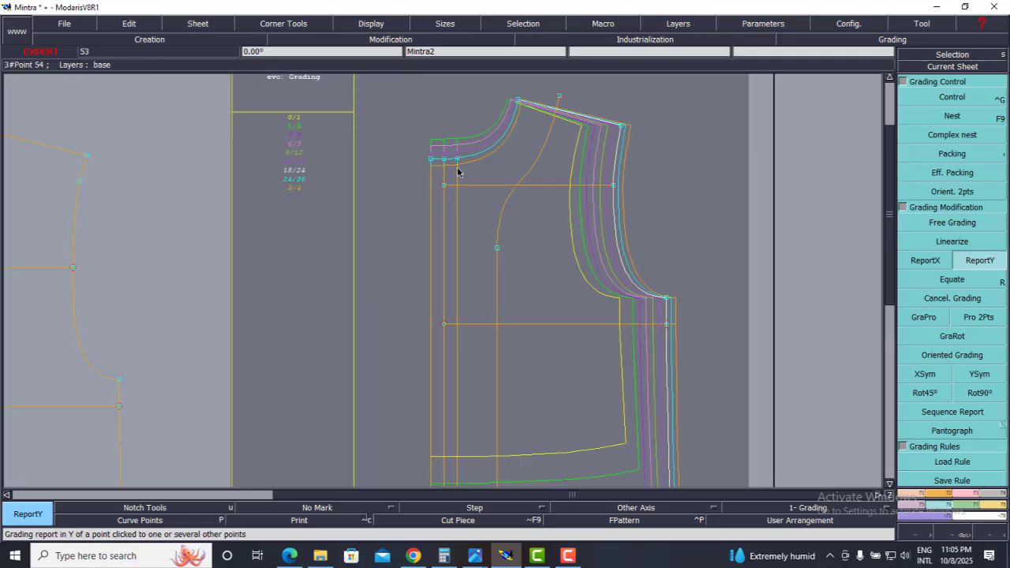
scroll(514, 157, "down", 2)
scroll(554, 330, "up", 1)
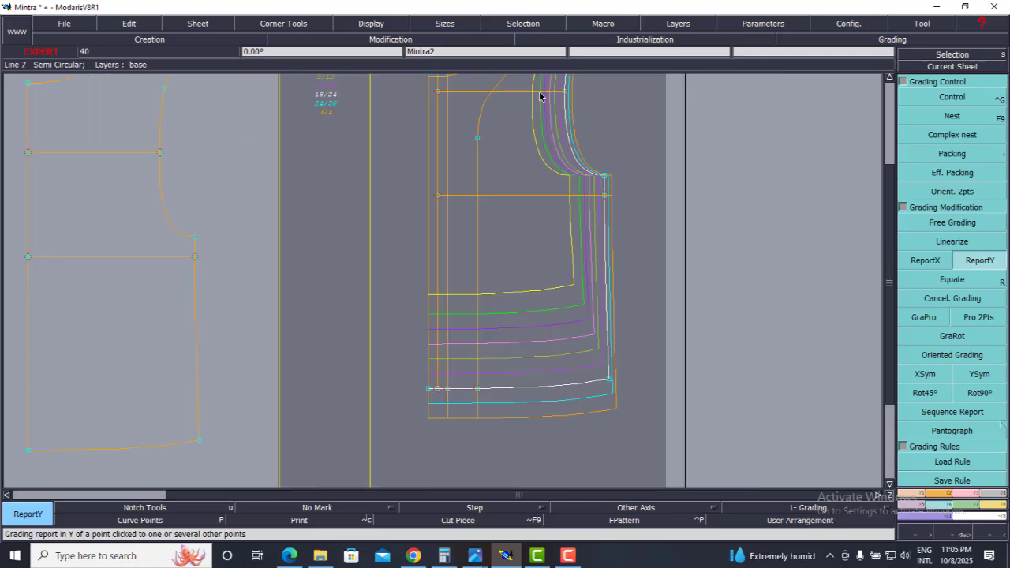
scroll(542, 95, "down", 3)
scroll(527, 167, "up", 1)
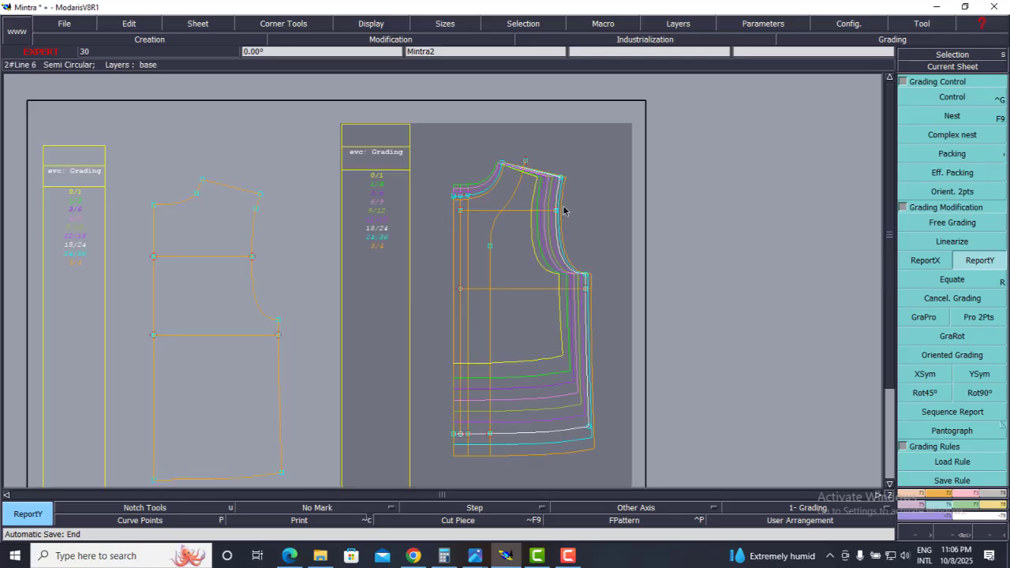
scroll(543, 186, "up", 1)
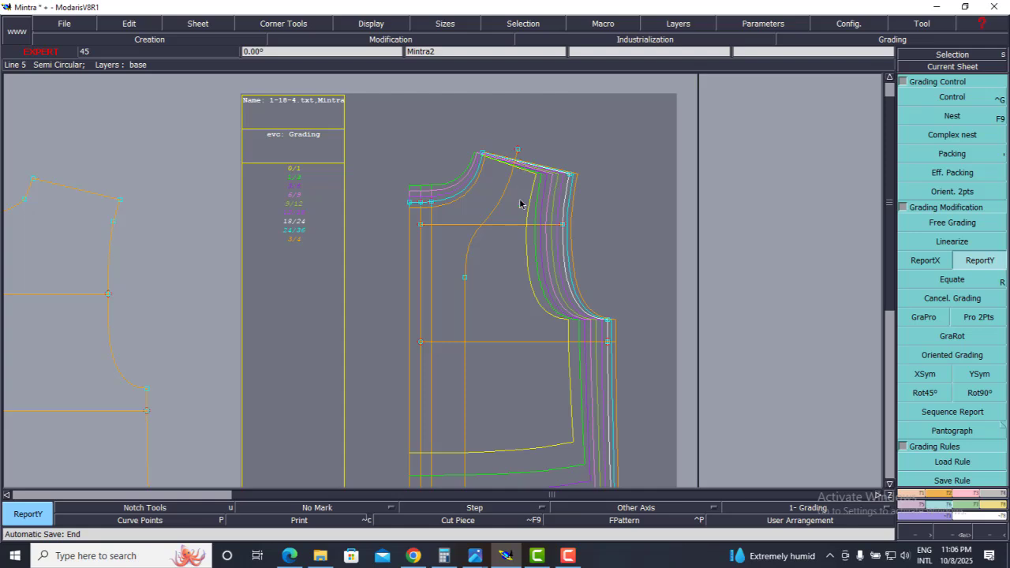
scroll(519, 203, "up", 1)
scroll(545, 237, "down", 2)
scroll(543, 177, "up", 1)
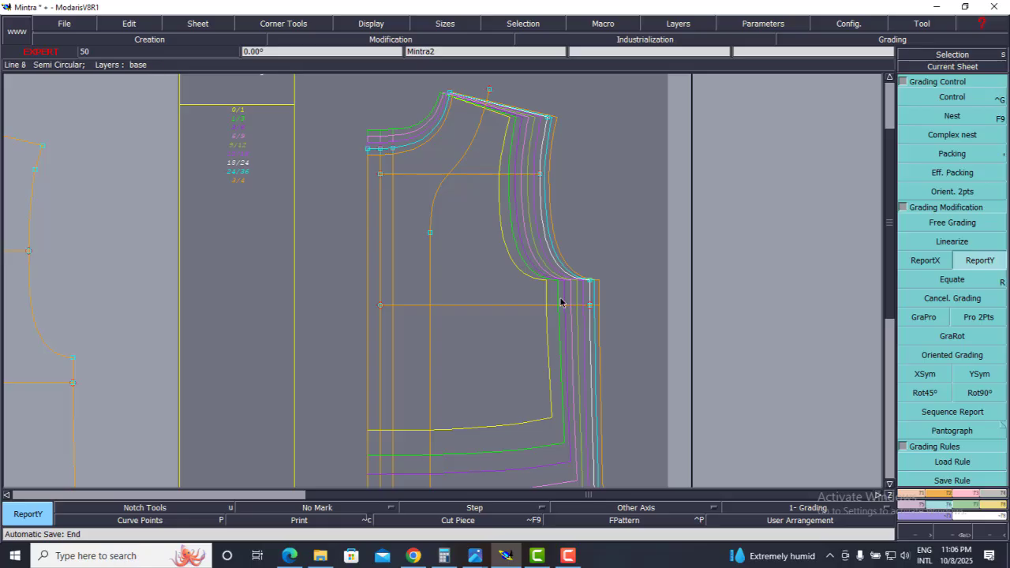
Step: Switch to the size chart PDF, read the armhole-straight measurements from 0/1 to 3/4, and return to the pattern
left_click(289, 555)
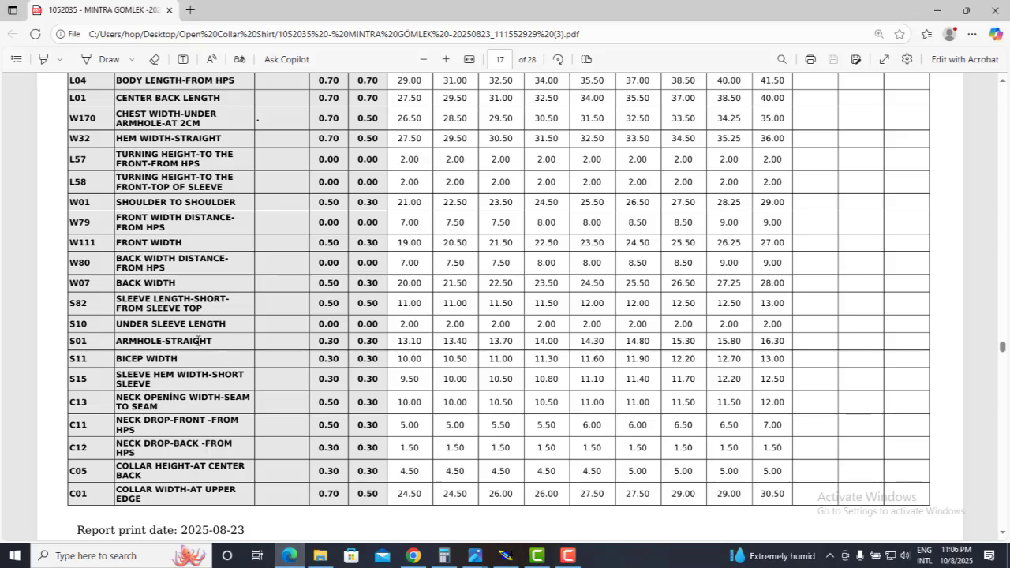
scroll(174, 264, "up", 1)
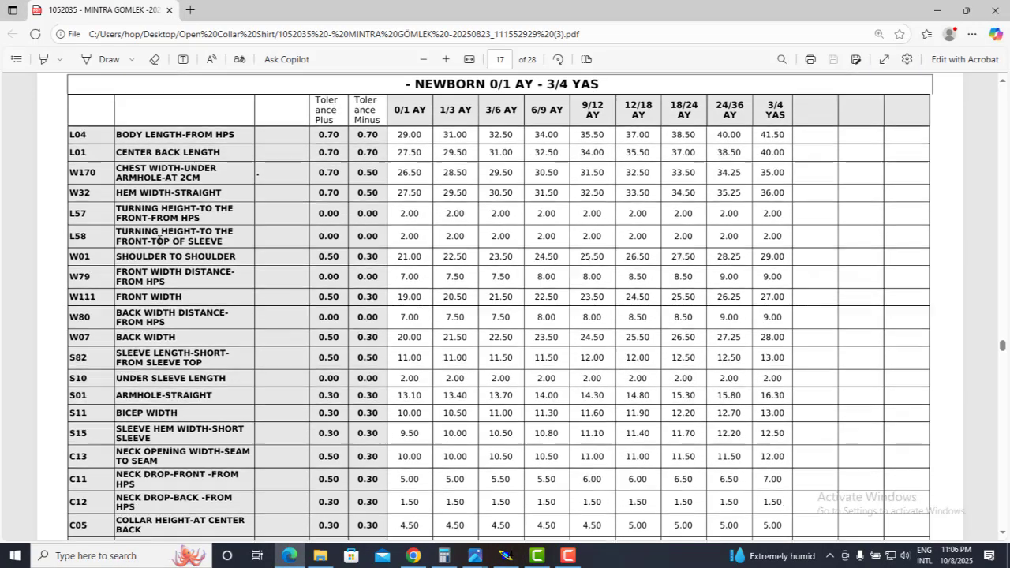
scroll(160, 240, "down", 1)
scroll(160, 239, "up", 1)
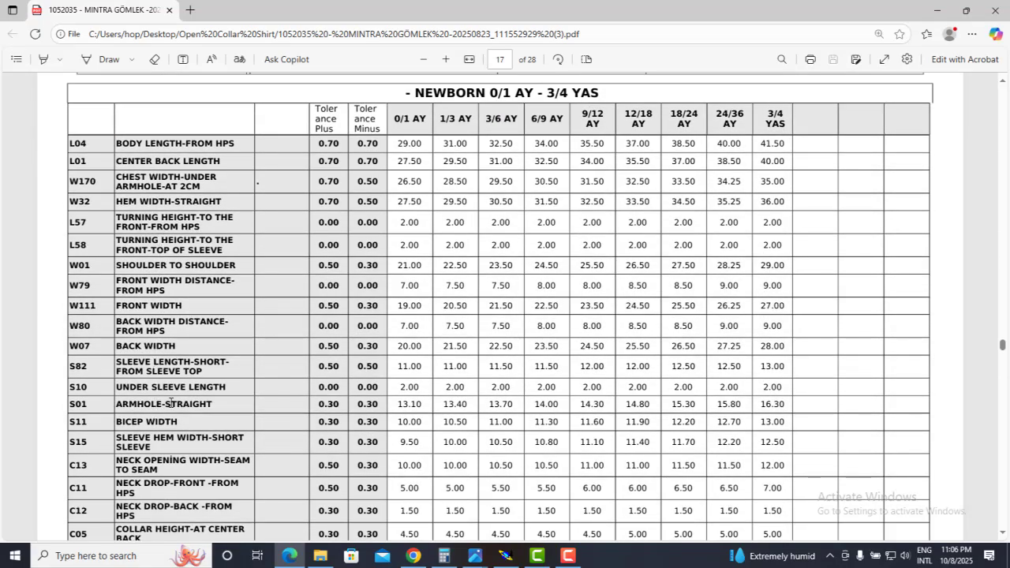
left_click_drag(397, 404, 419, 406)
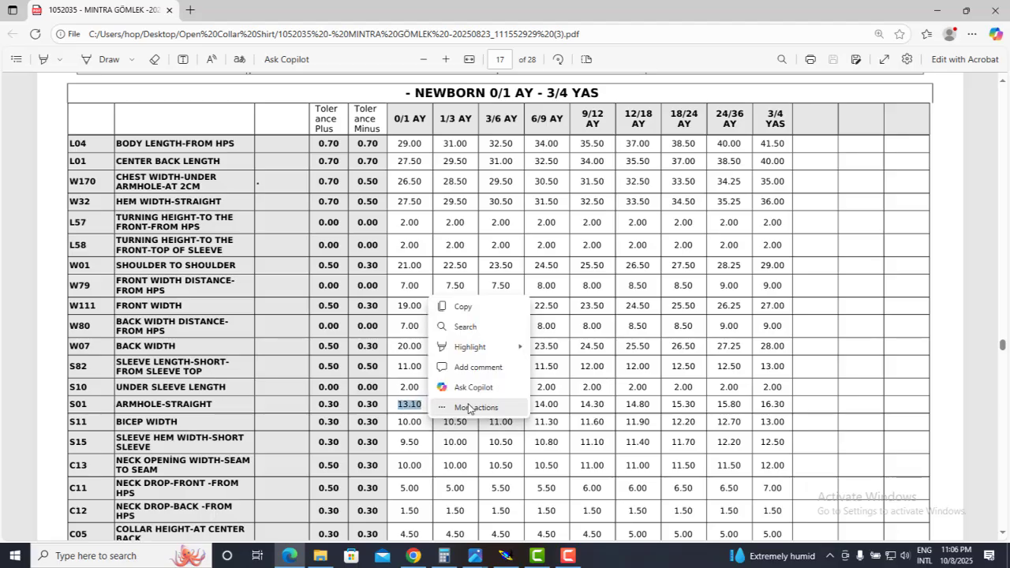
left_click(468, 408)
left_click(468, 435)
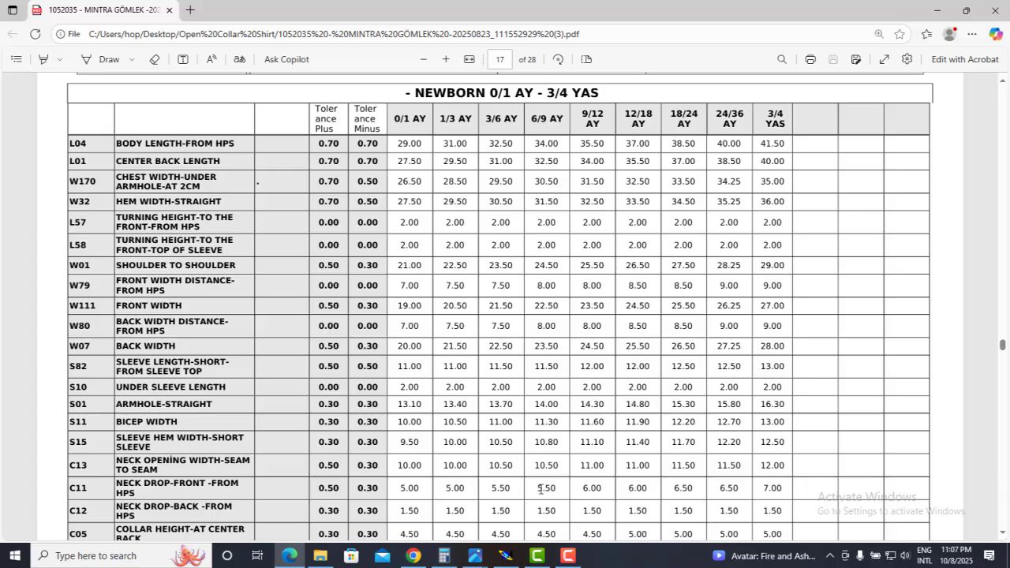
left_click(506, 555)
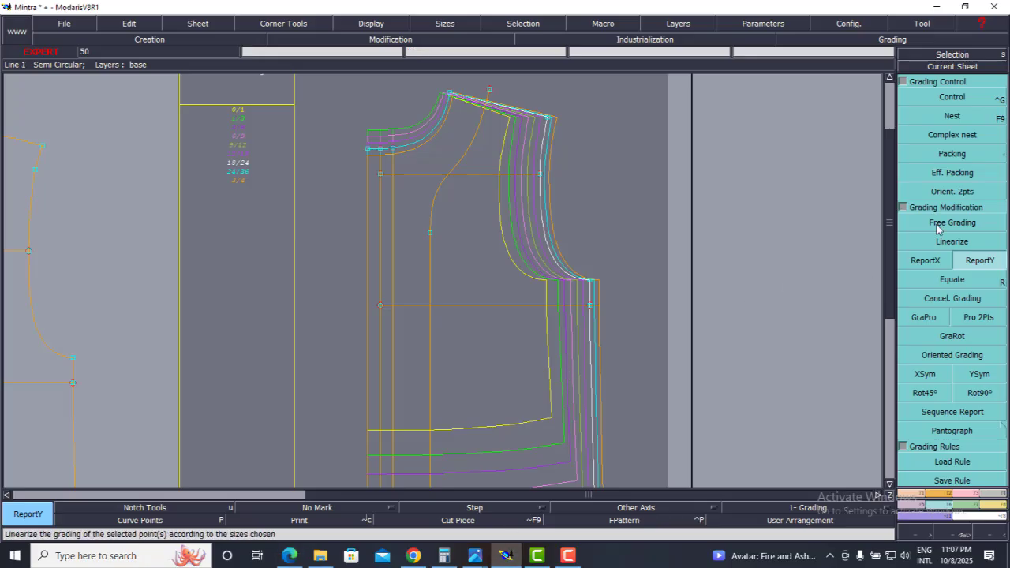
Step: Try grading the front underarm point with ddy 0.3 for the four intervals from 0/1 to 9/12
left_click(954, 101)
left_click(590, 280)
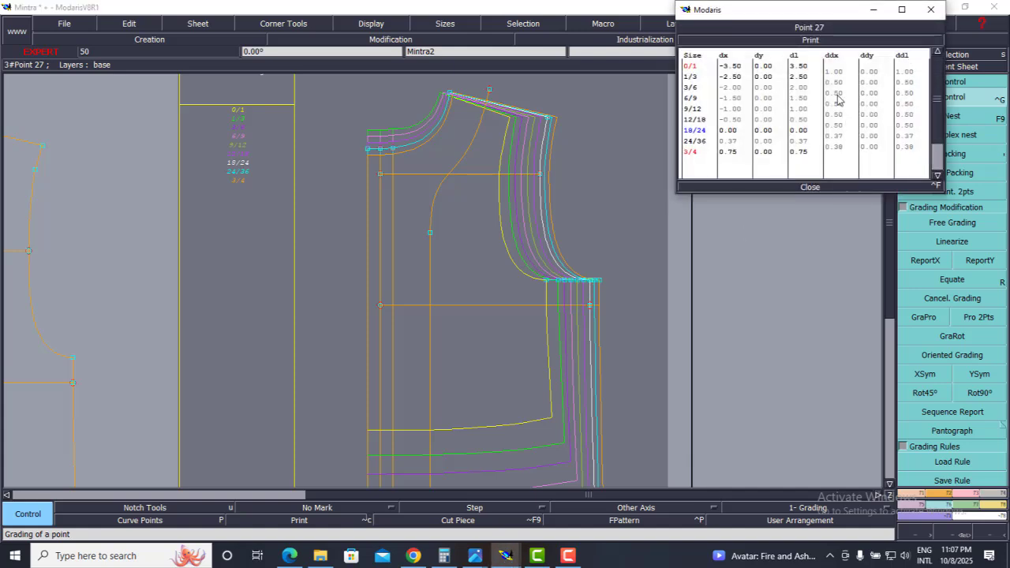
left_click_drag(874, 71, 874, 105)
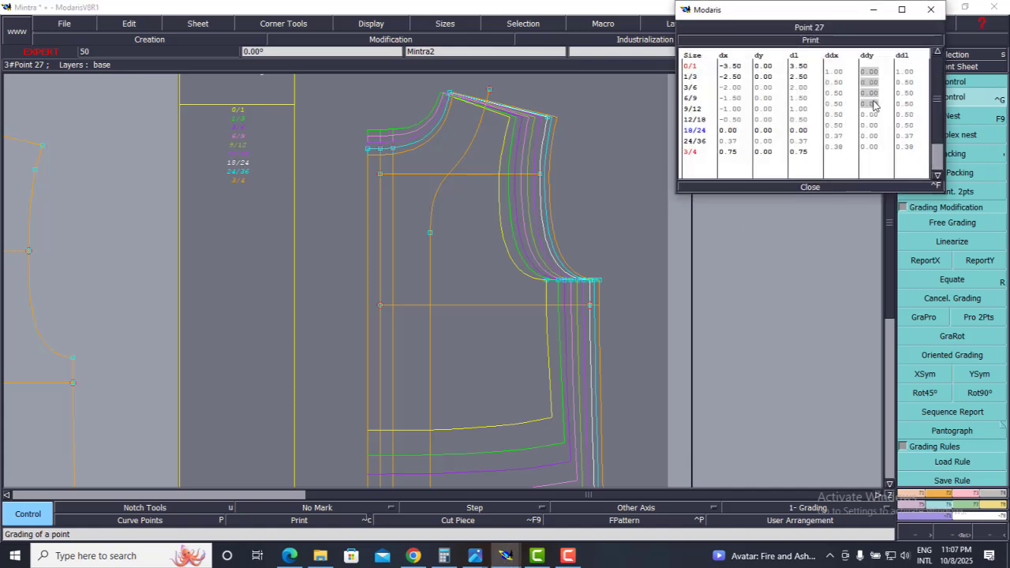
type("0.3")
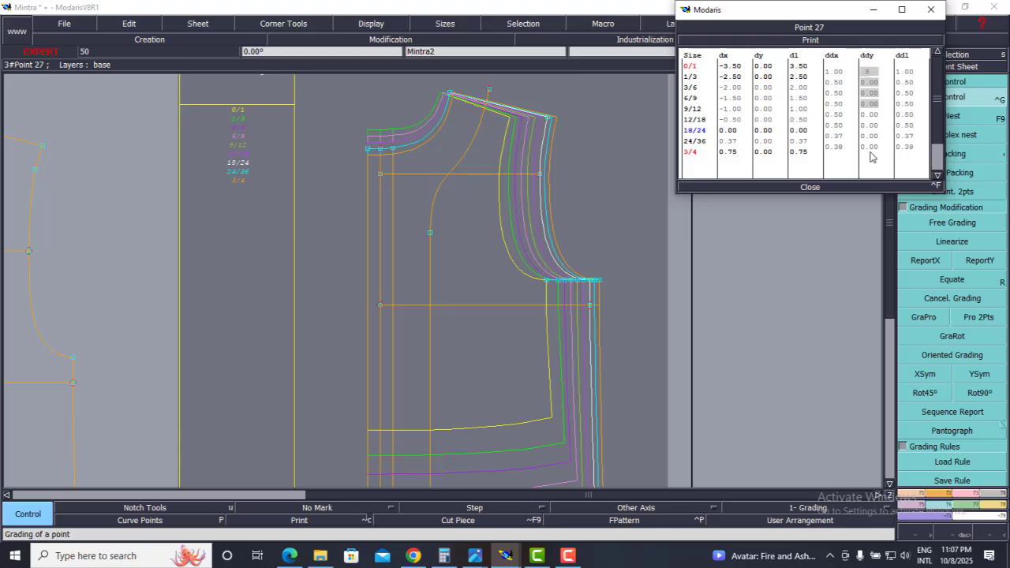
key("Return")
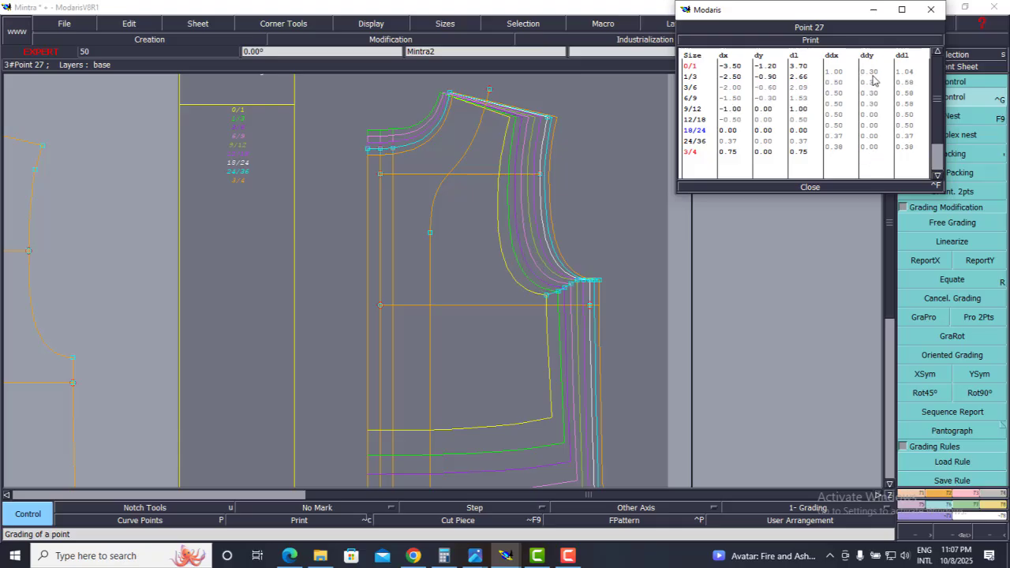
Step: Set the front underarm point's ddy to -0.3 for the intervals from 0/1 to 9/12 and -0.5 from 9/12 to 3/4
left_click_drag(873, 71, 882, 110)
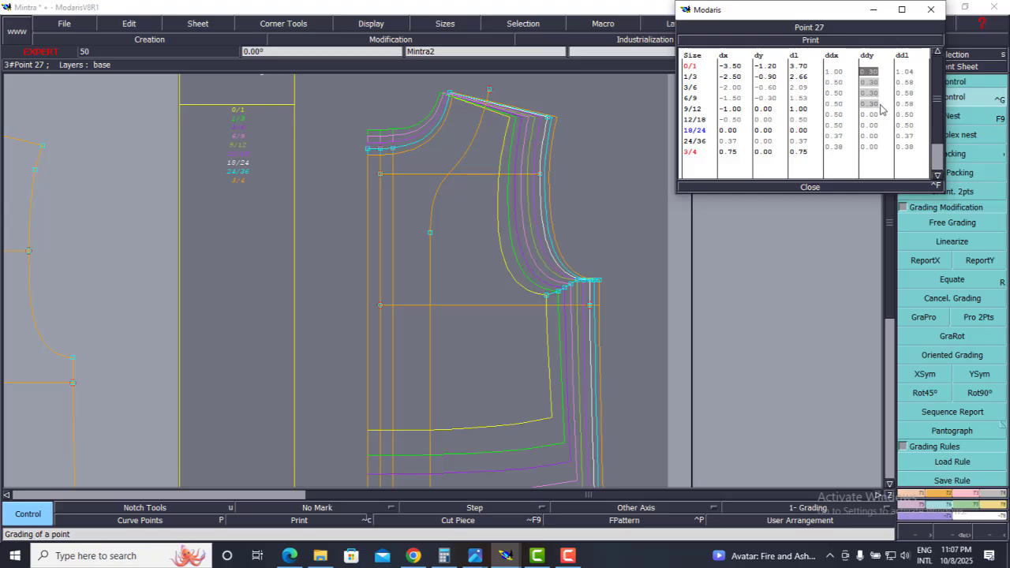
type("-0.3")
key("Return")
left_click_drag(871, 114, 876, 174)
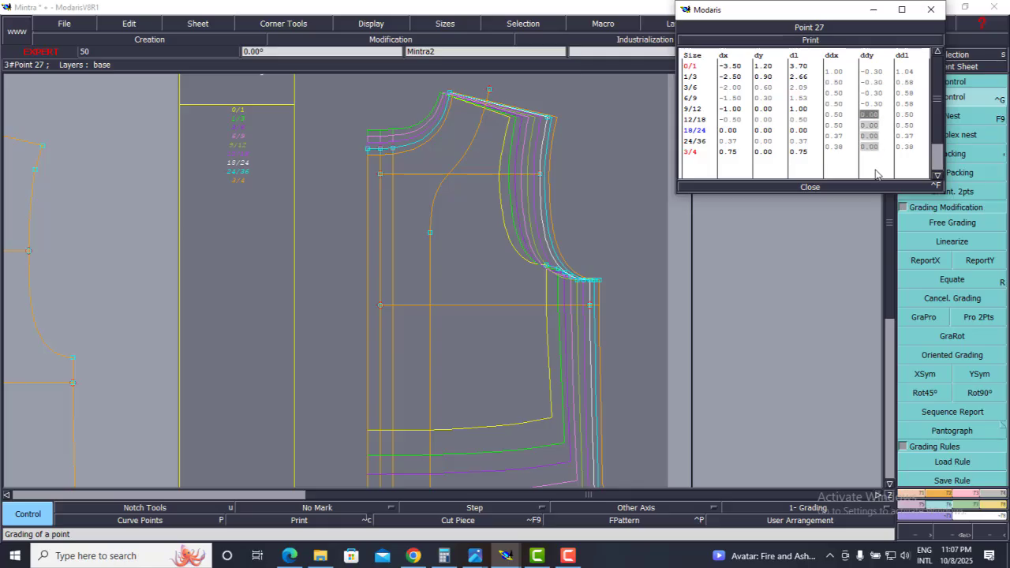
type("-0.5")
key("Return")
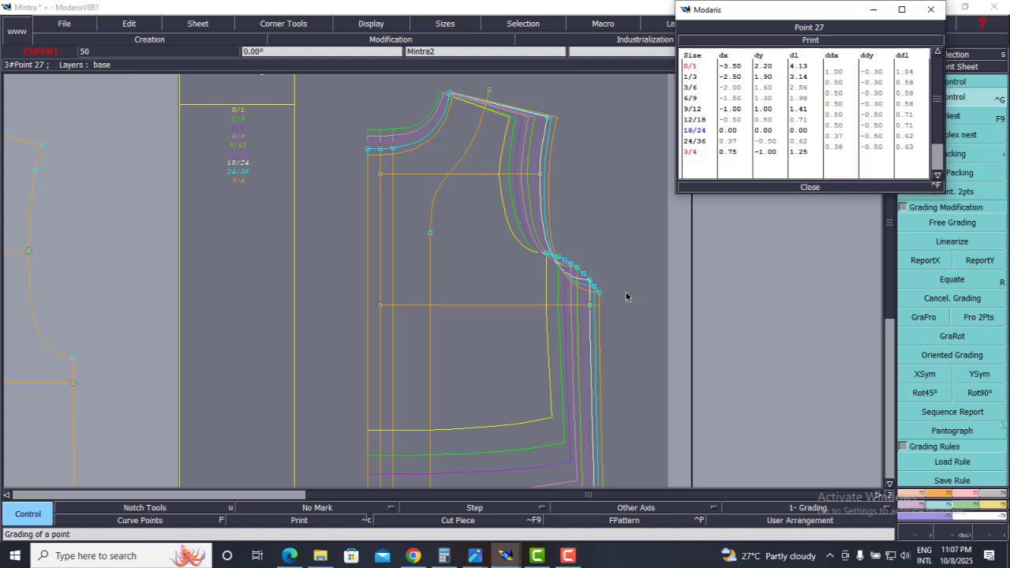
scroll(574, 206, "down", 1)
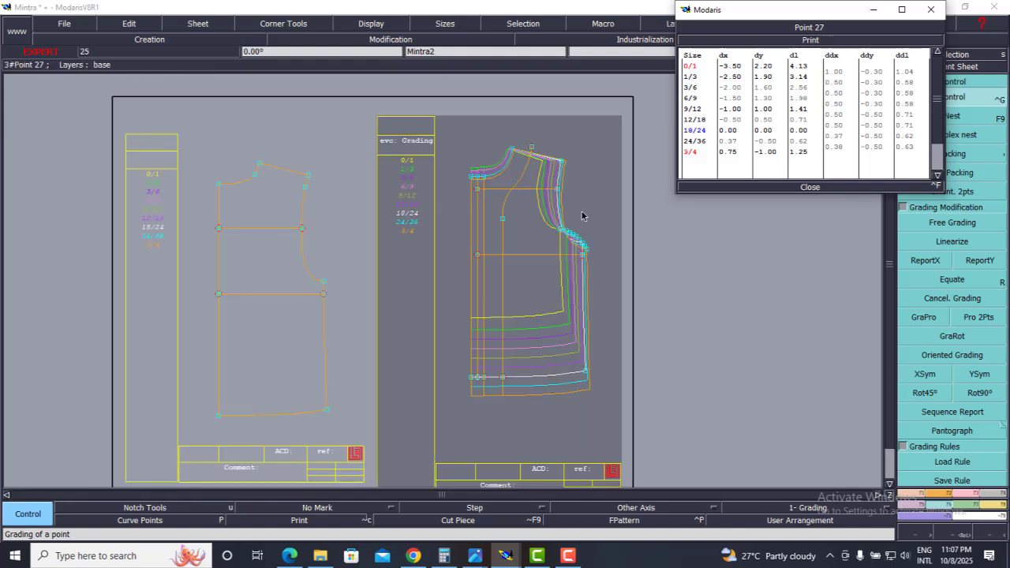
scroll(582, 216, "up", 1)
left_click(809, 187)
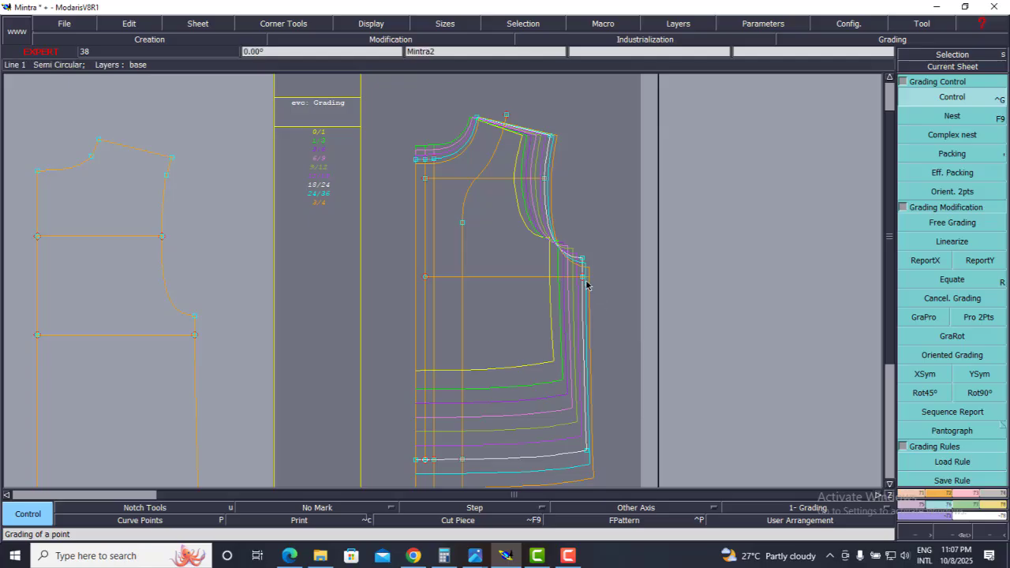
Step: Try copying the front side hem point's X grading to the back side hem point with ReportX
scroll(604, 205, "down", 1)
scroll(510, 235, "up", 1)
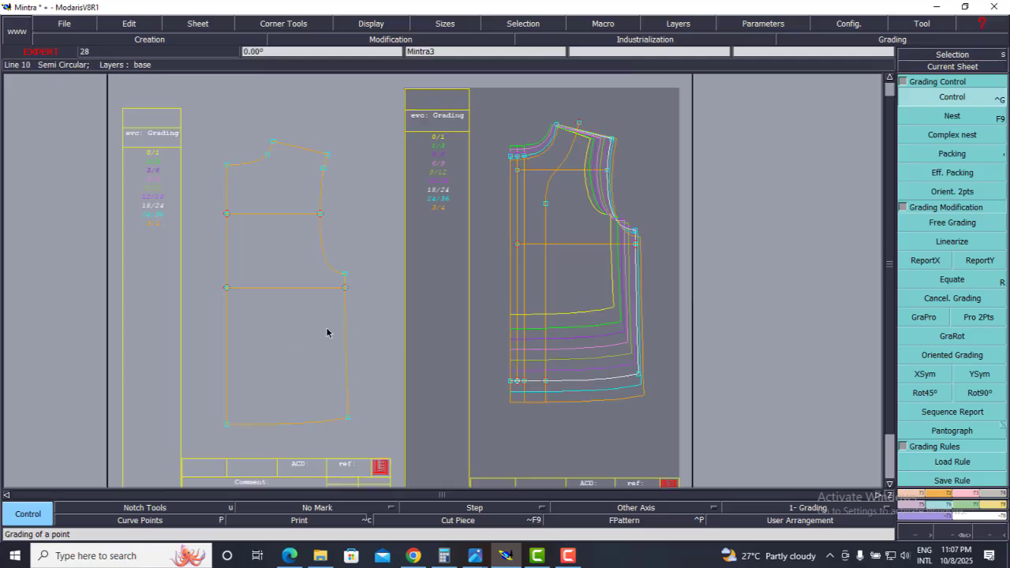
scroll(342, 298, "up", 1)
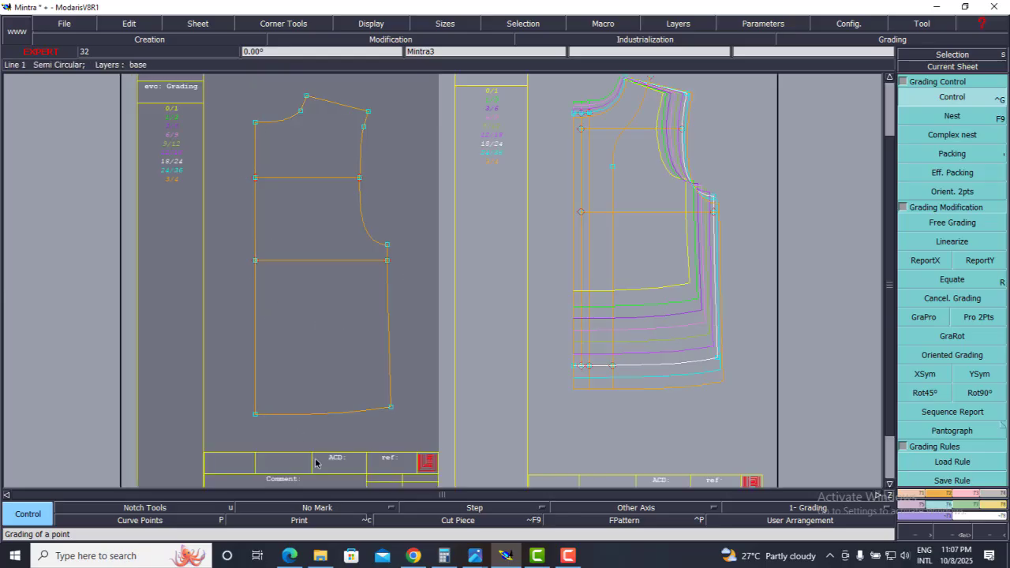
left_click(289, 556)
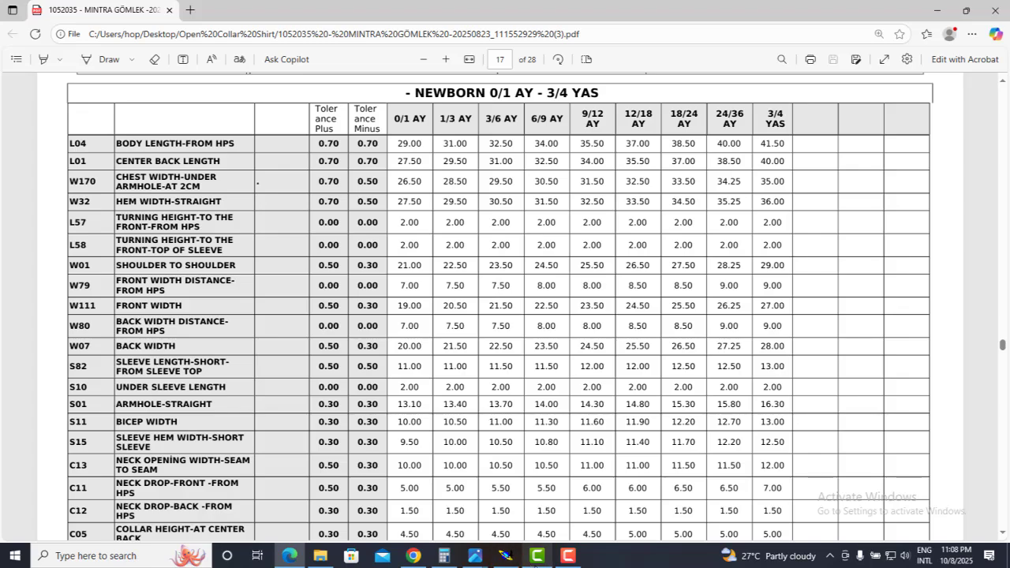
left_click(506, 555)
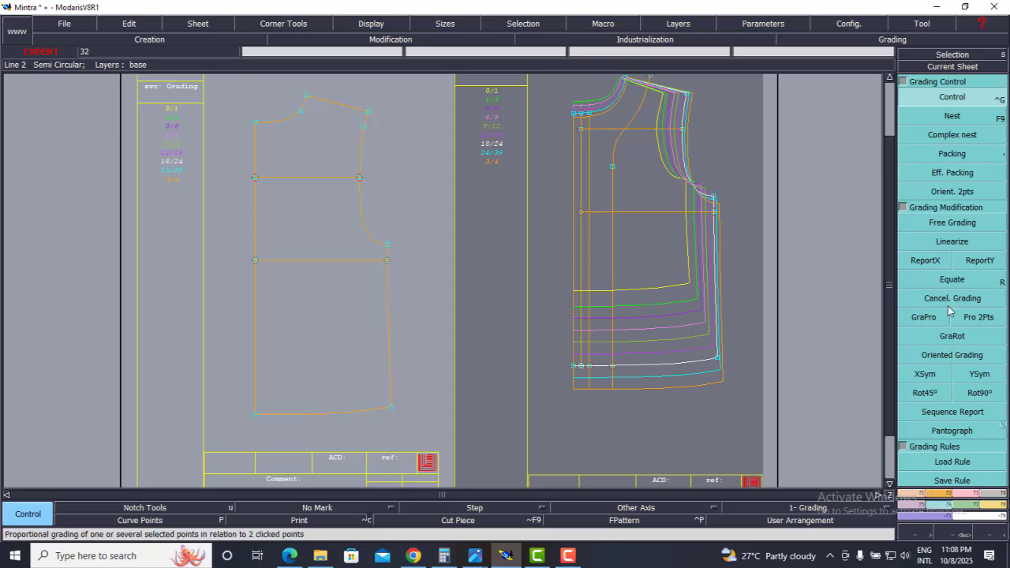
left_click(940, 267)
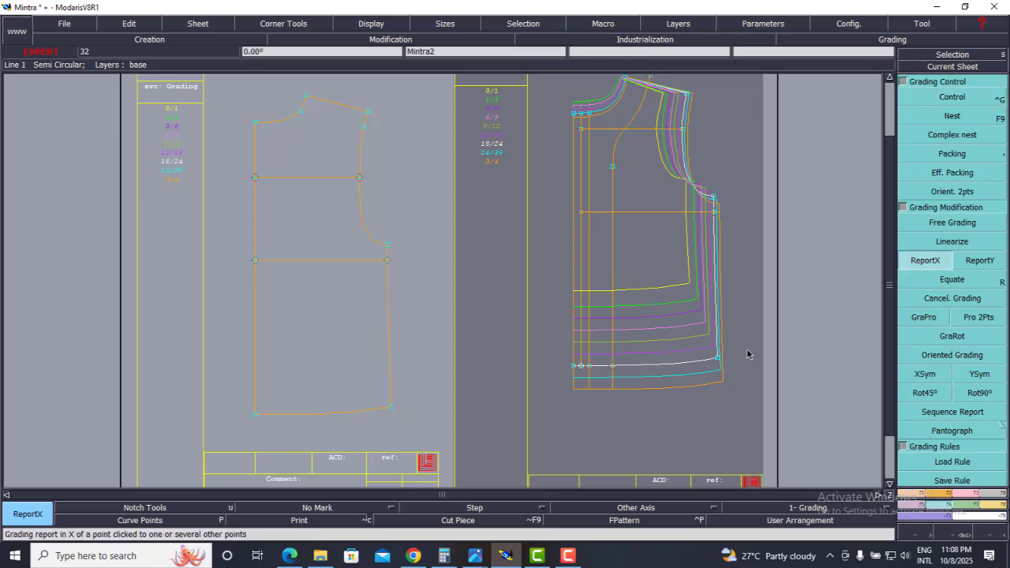
left_click(390, 407)
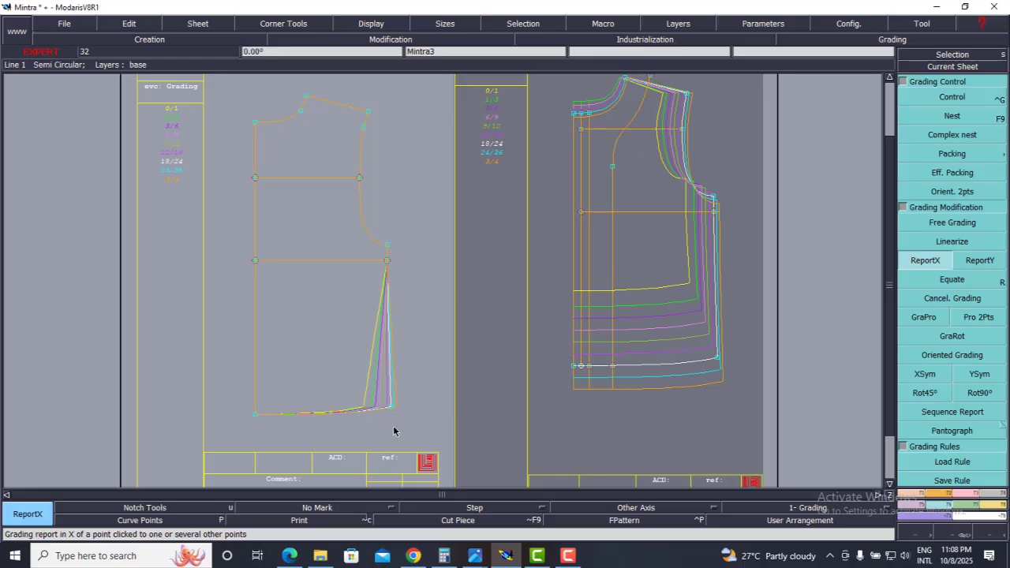
key("ctrl+z")
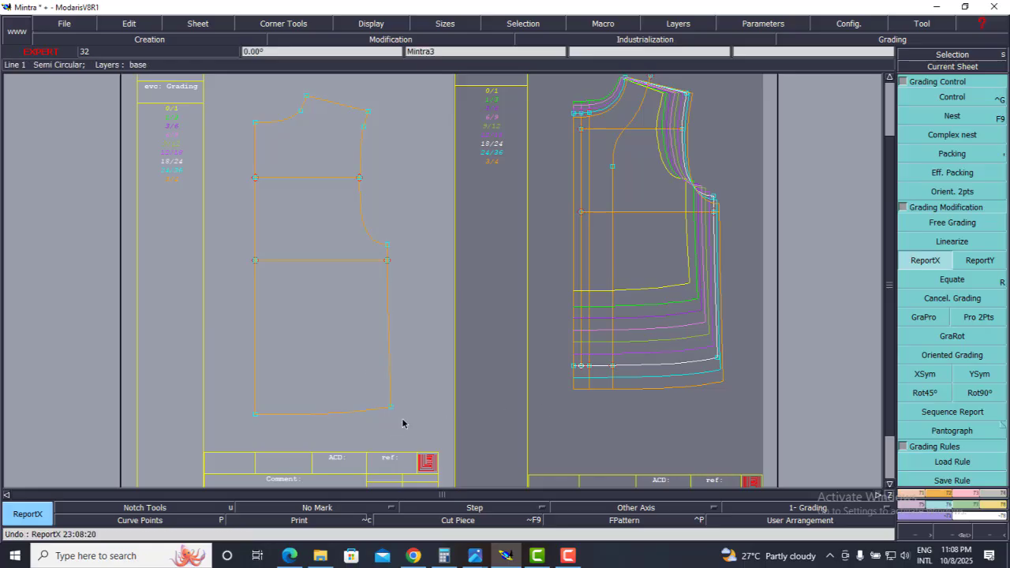
Step: Copy the front side hem point's Y grading to the back piece's side hem and center back hem points with ReportY
left_click(979, 261)
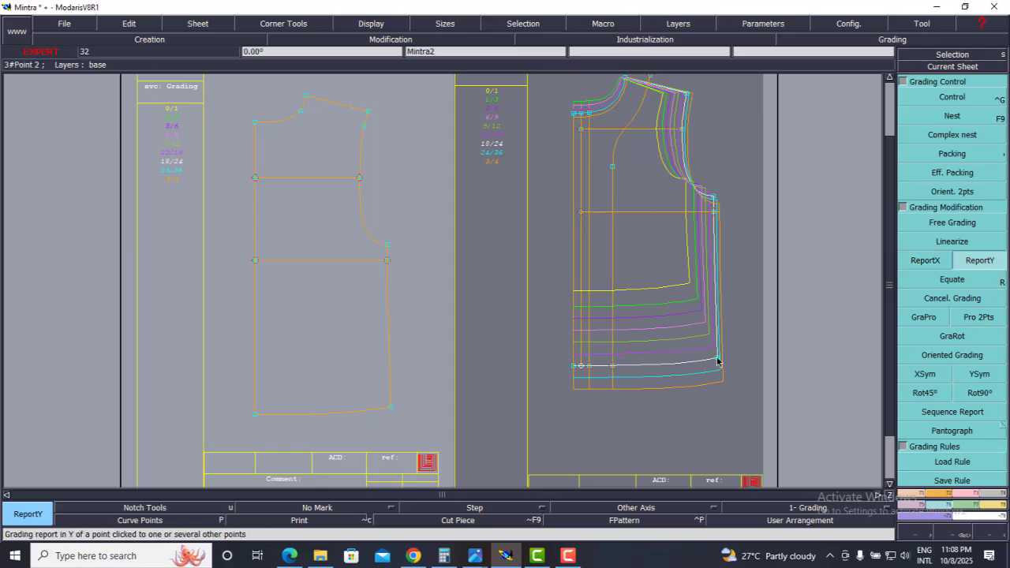
left_click(392, 409)
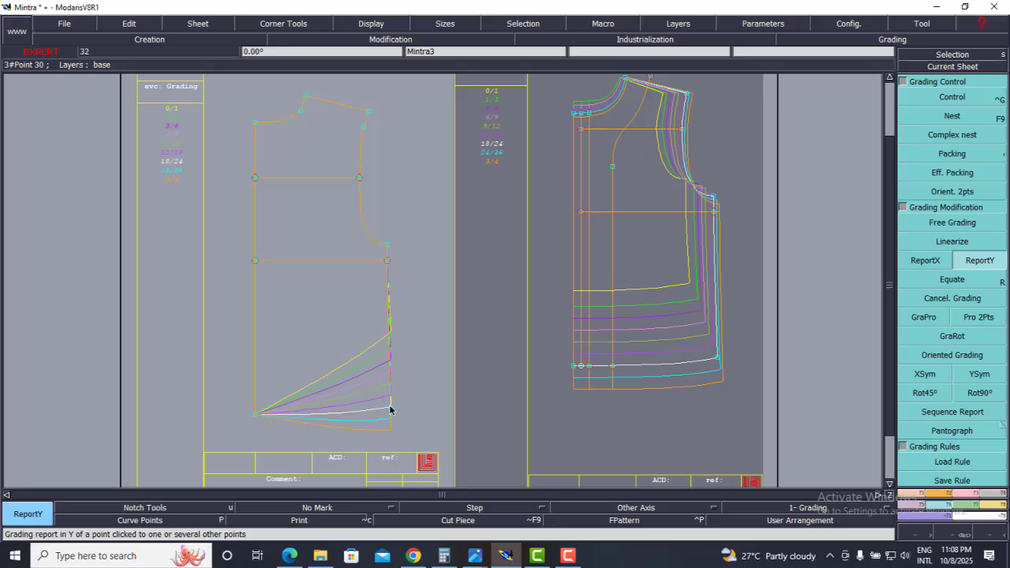
left_click(255, 414)
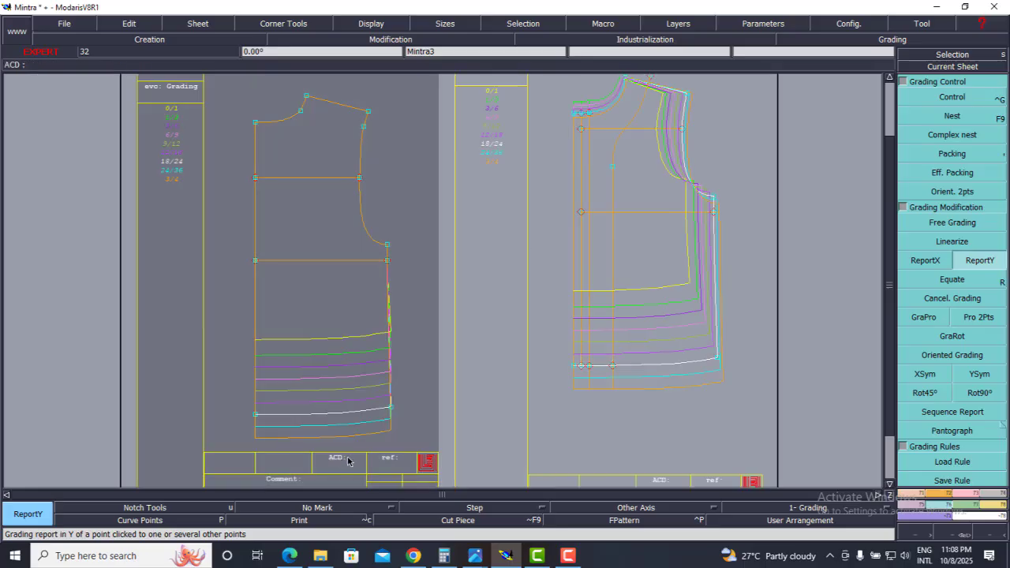
Step: Copy the X grading of the front's side hem and chest line side points to the matching back points with ReportX
left_click(944, 264)
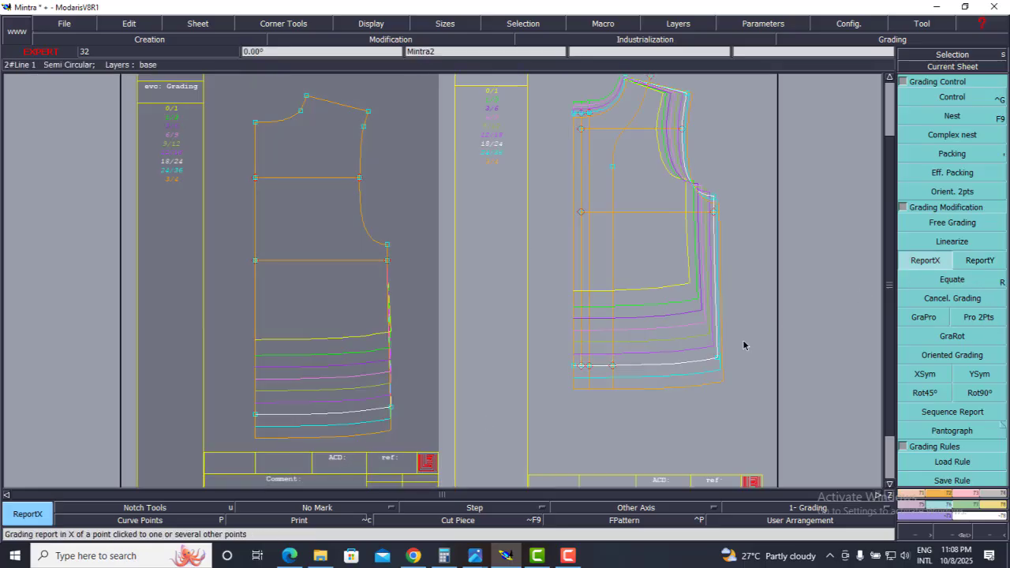
left_click(717, 362)
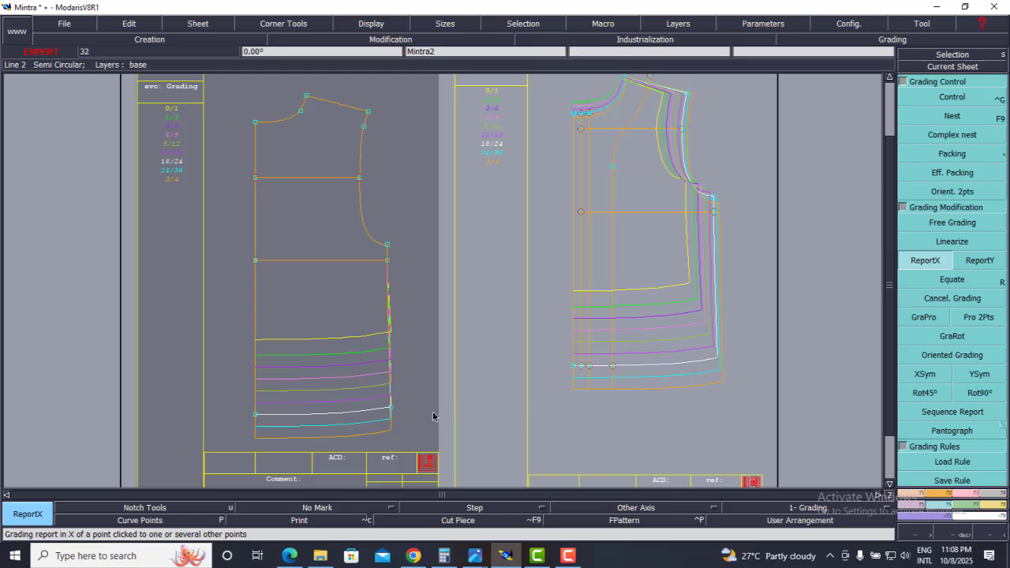
left_click(390, 408)
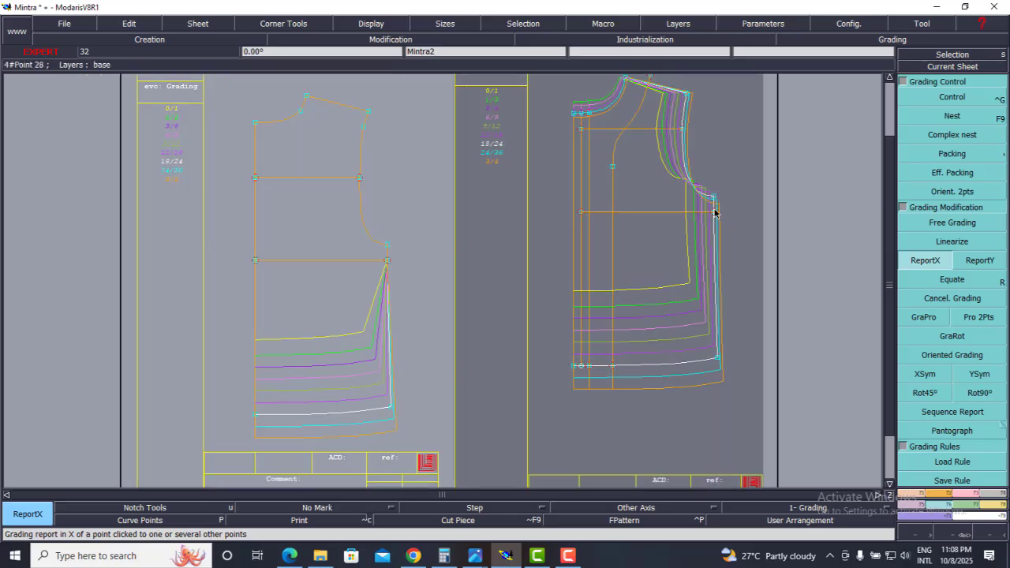
left_click(386, 260)
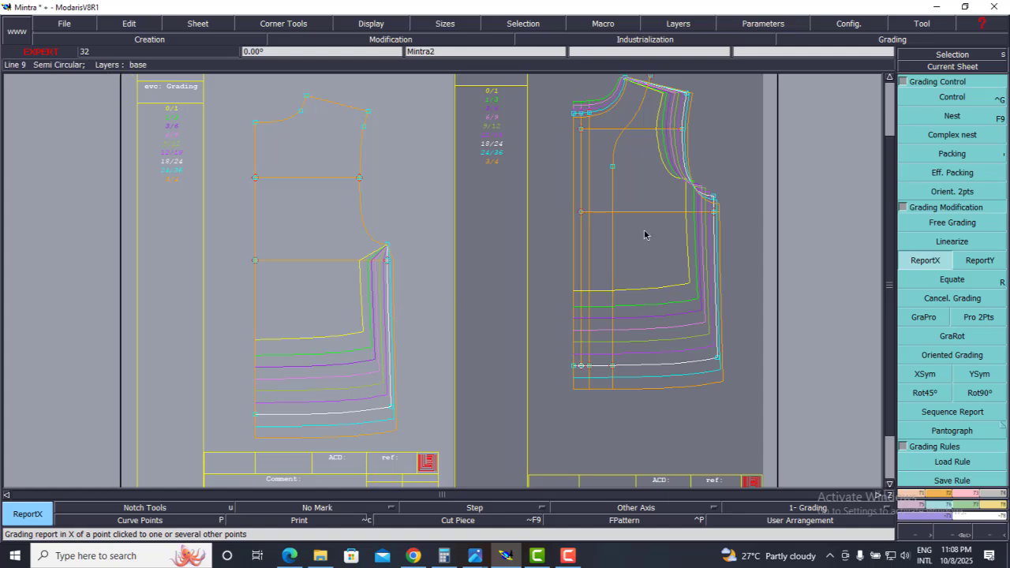
Step: Give the back underarm point the front underarm point's X and Y grading with ReportX and Equate
left_click(387, 247)
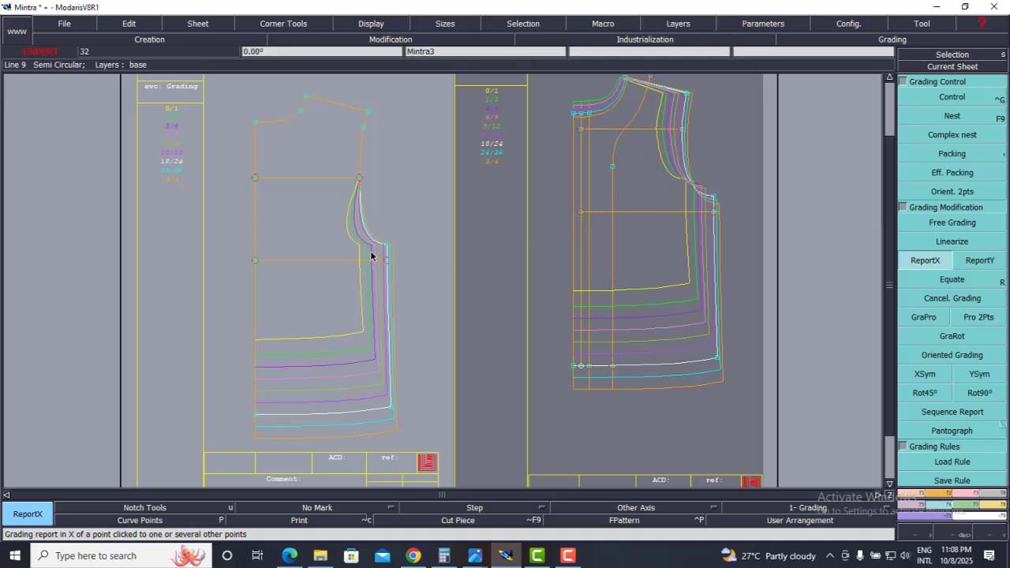
left_click(952, 279)
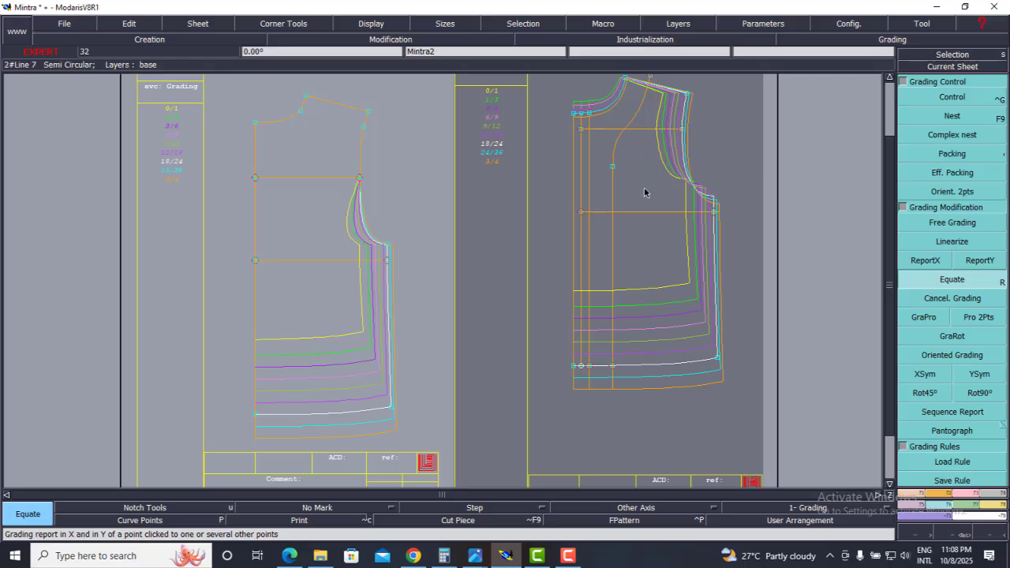
left_click(387, 245)
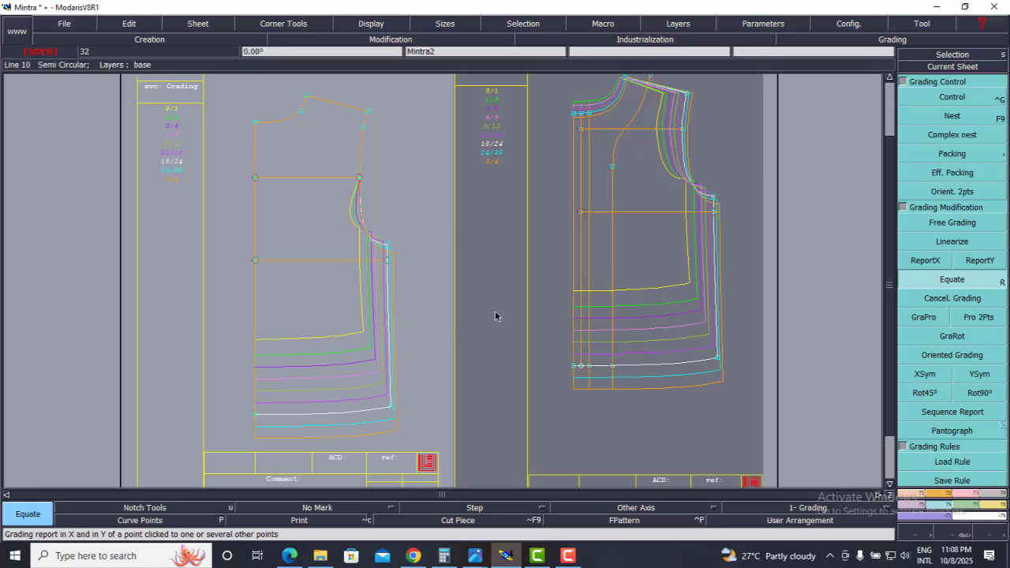
Step: Check the size chart, and copy the front armhole's X grading to the back width and upper armhole points with ReportX
left_click(939, 264)
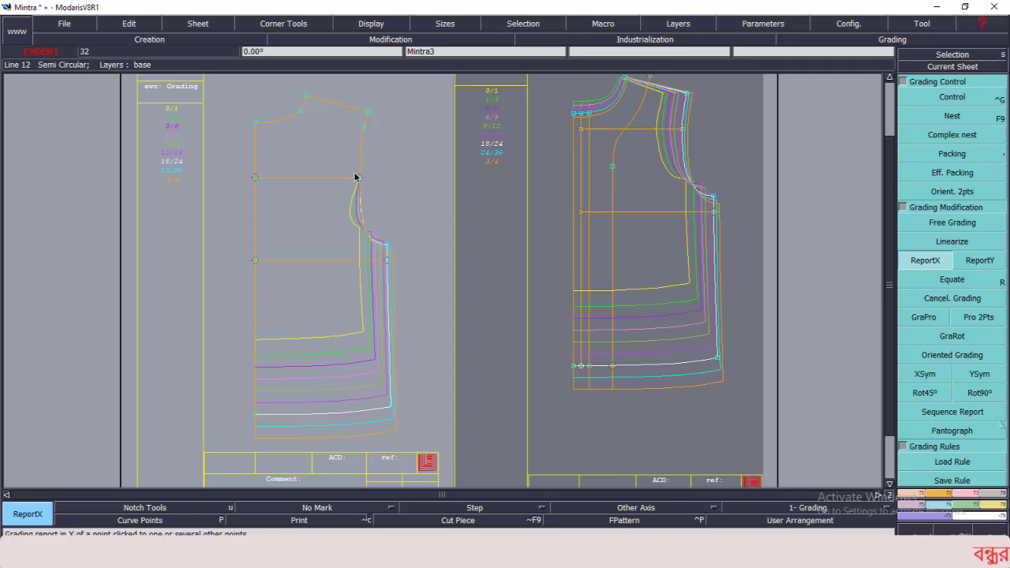
scroll(355, 177, "down", 1)
scroll(350, 140, "up", 2)
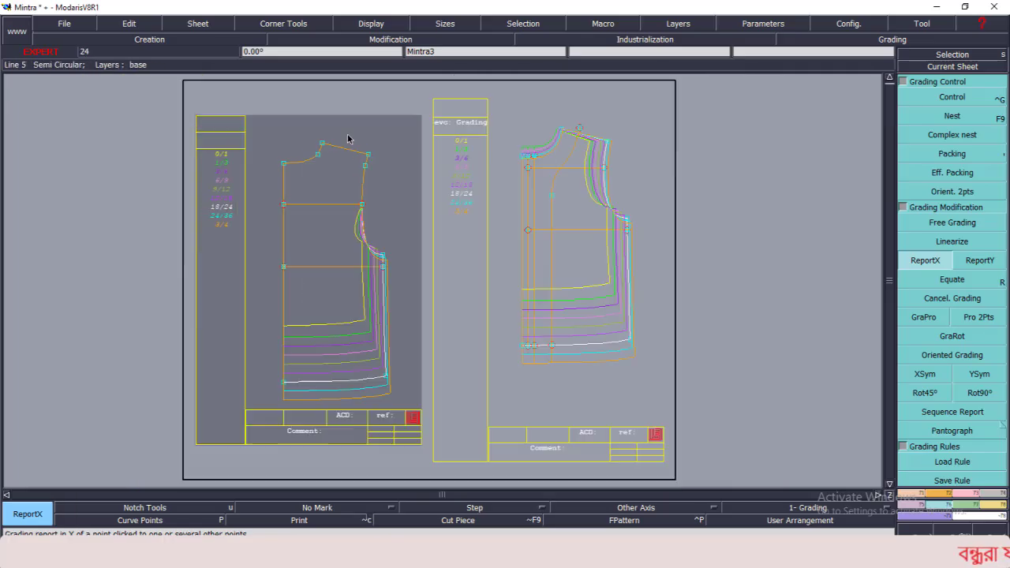
left_click(308, 554)
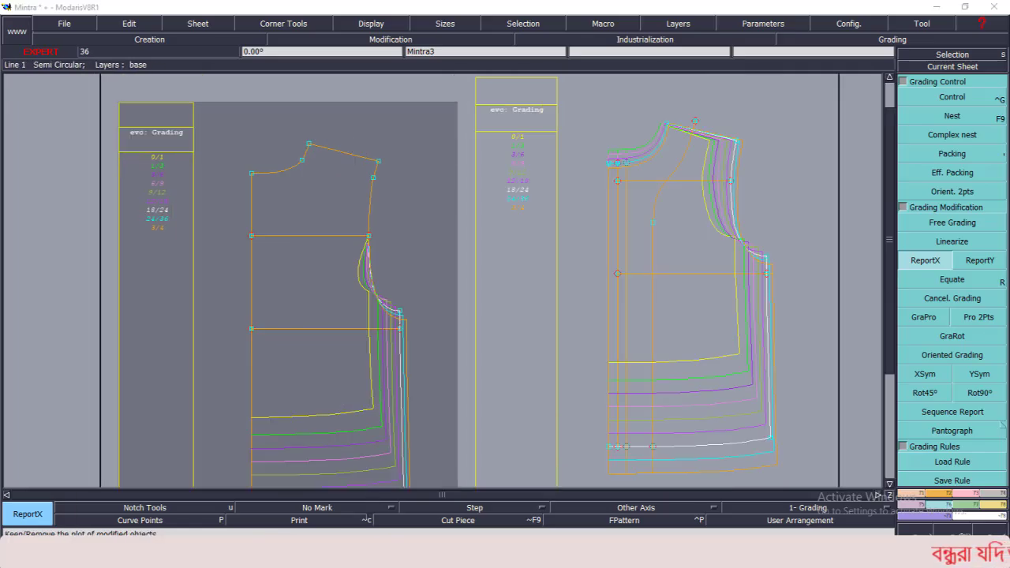
scroll(182, 346, "down", 3)
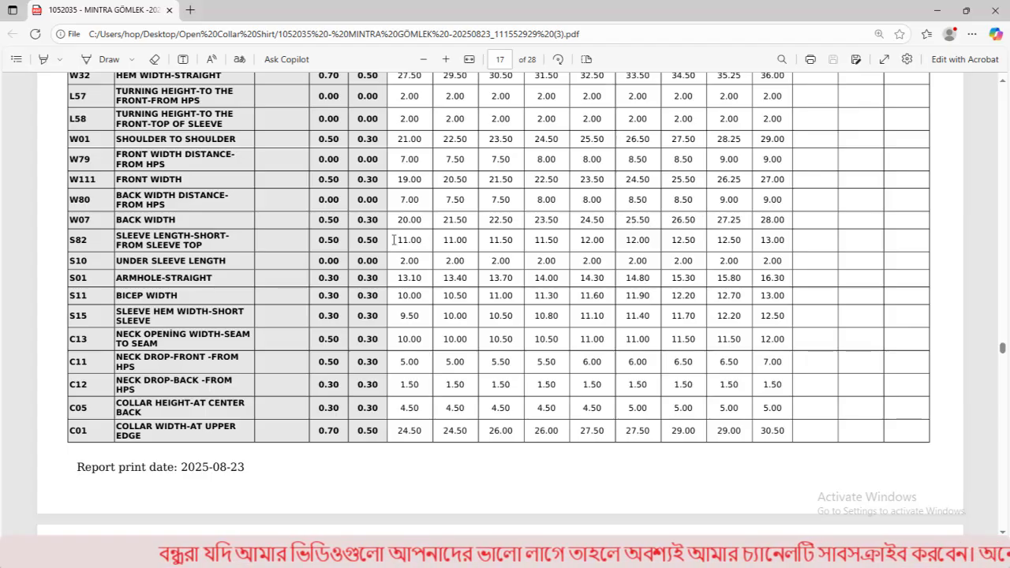
left_click(499, 549)
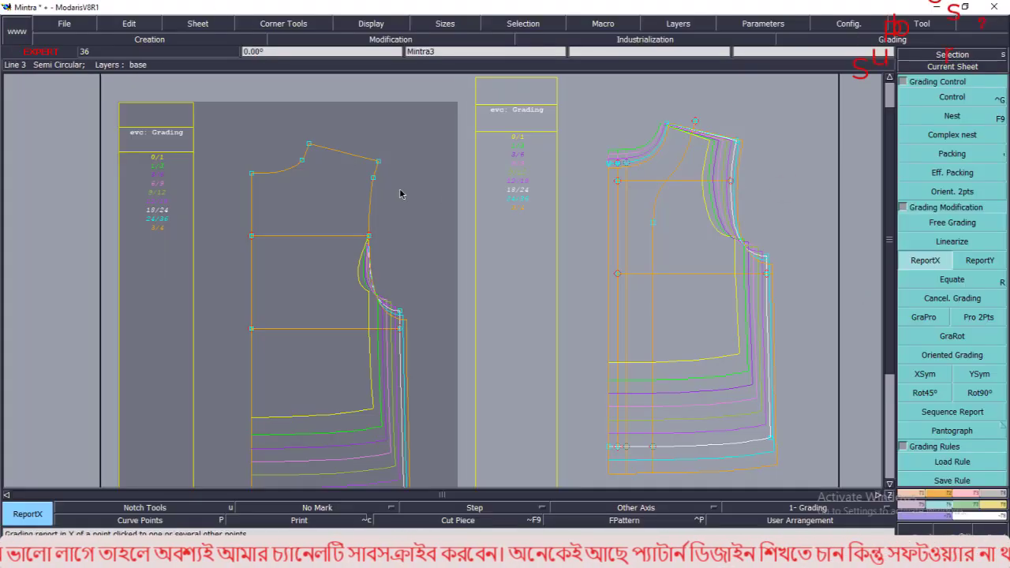
left_click(368, 236)
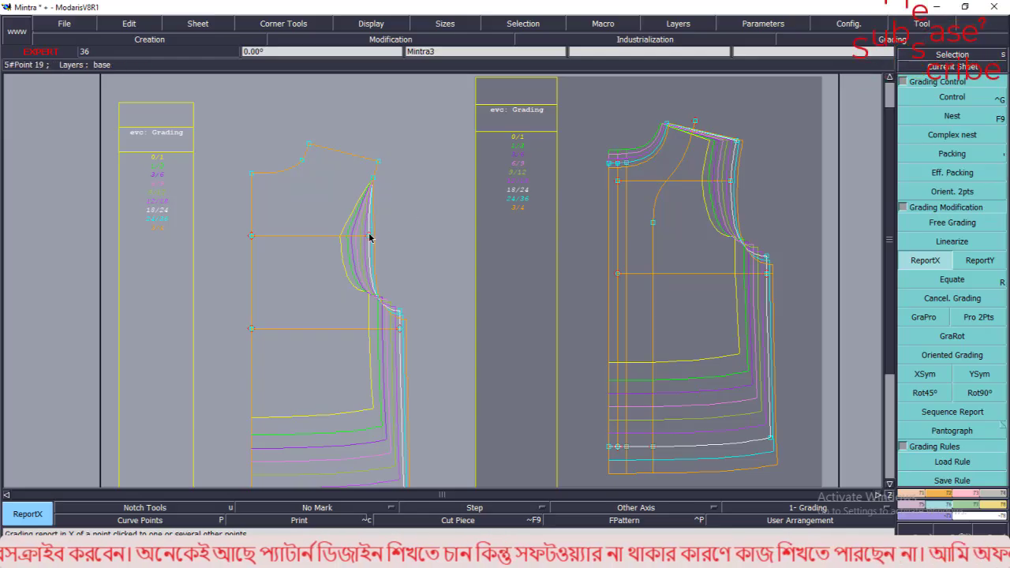
left_click(370, 188)
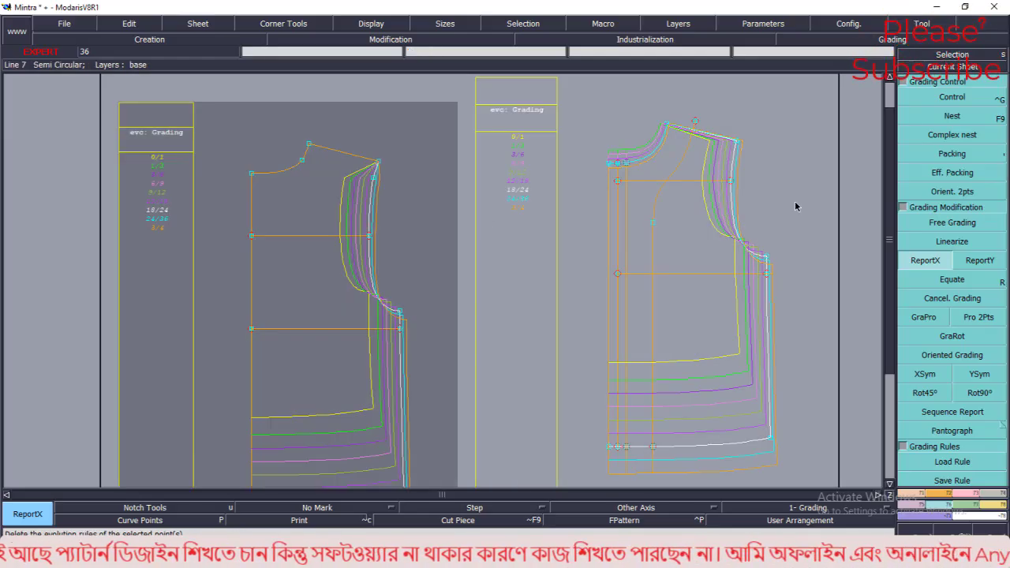
Step: Copy the X grading of the front shoulder tip and high shoulder neck point to the matching back points with ReportX
left_click(378, 163)
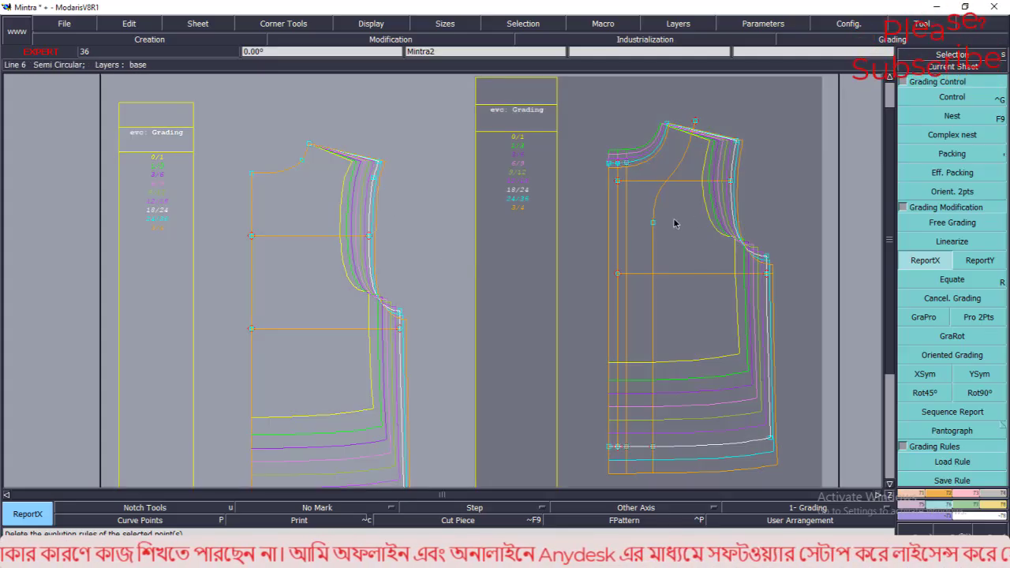
left_click(938, 263)
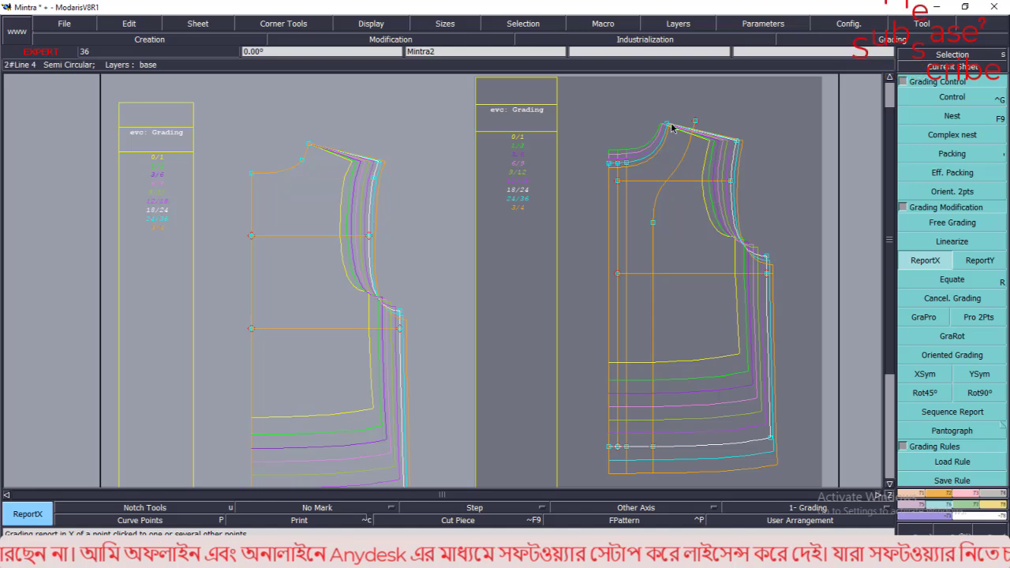
left_click(308, 147)
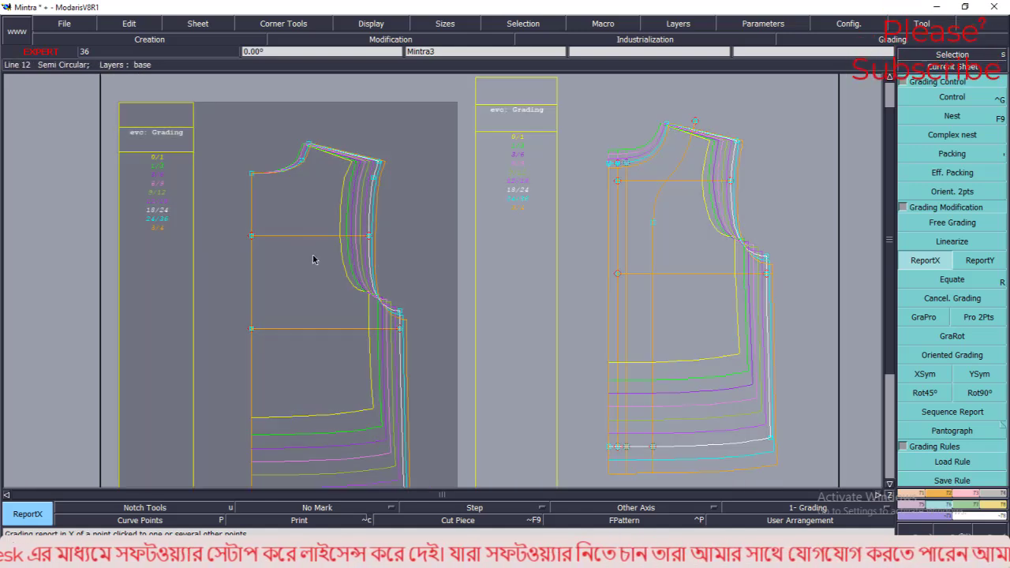
Step: Check the back neck drop across sizes in the size chart and inspect the back piece's graded neckline, shoulder and hem
scroll(418, 150, "down", 2)
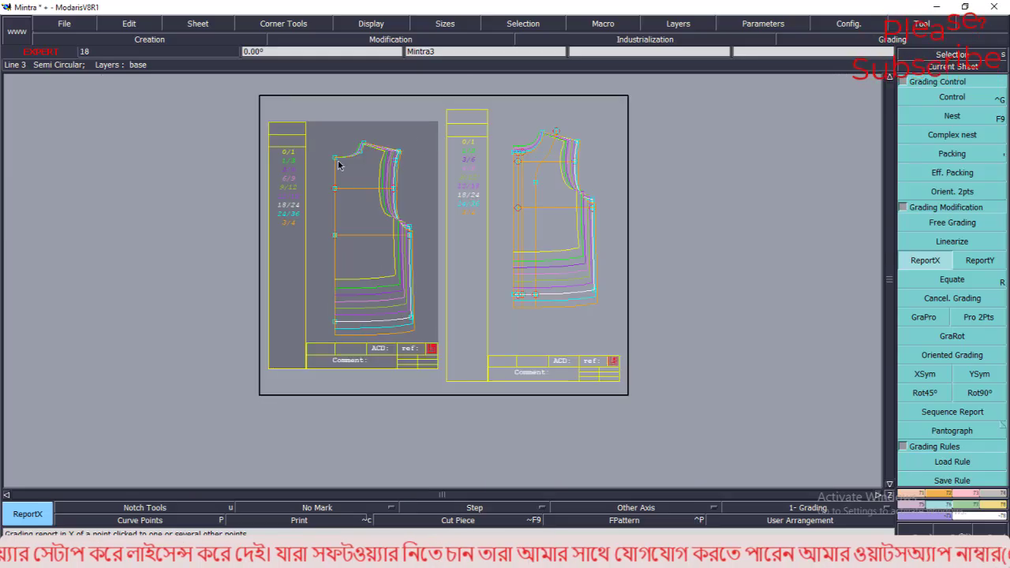
scroll(338, 163, "up", 1)
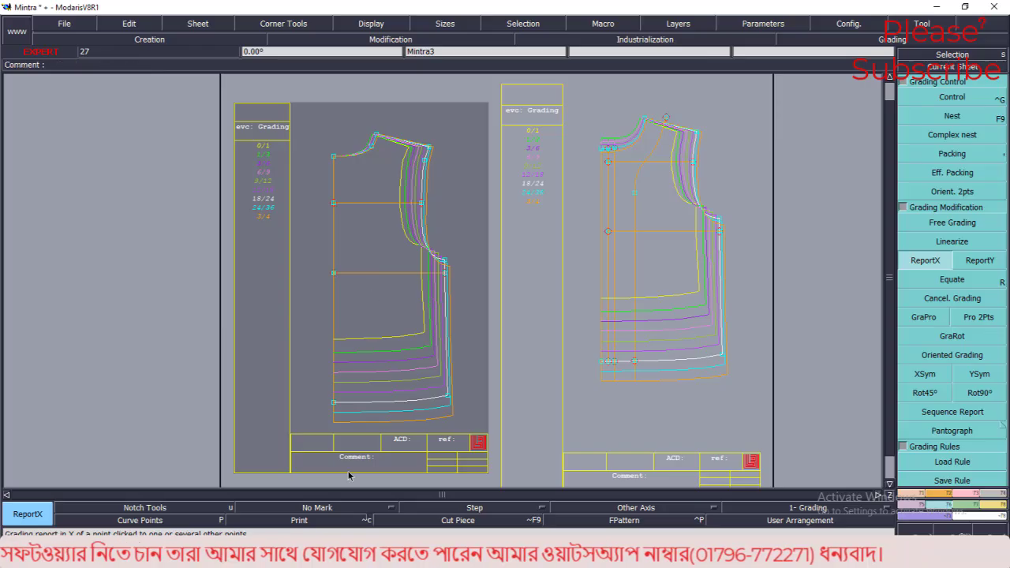
left_click(320, 556)
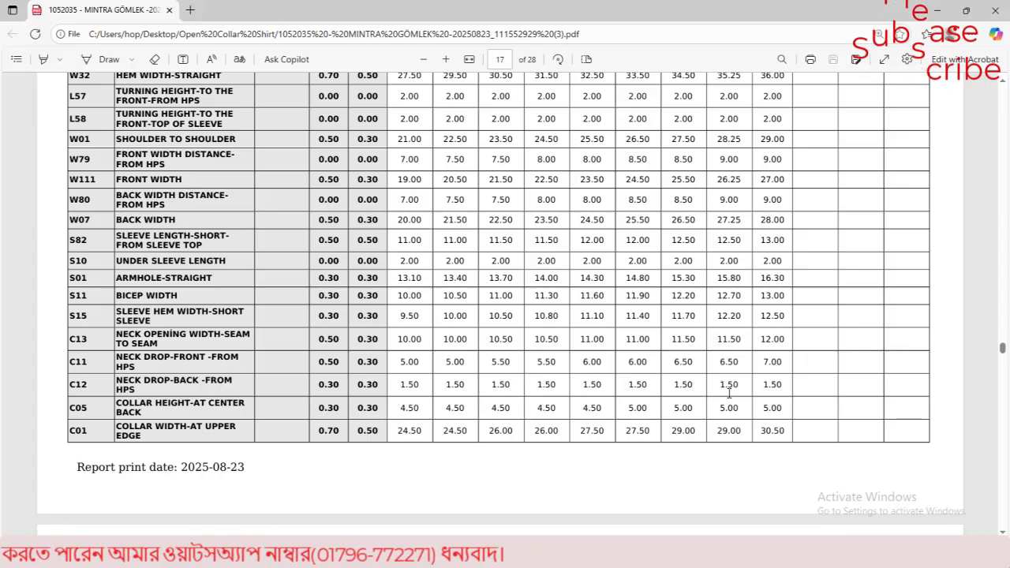
left_click(937, 10)
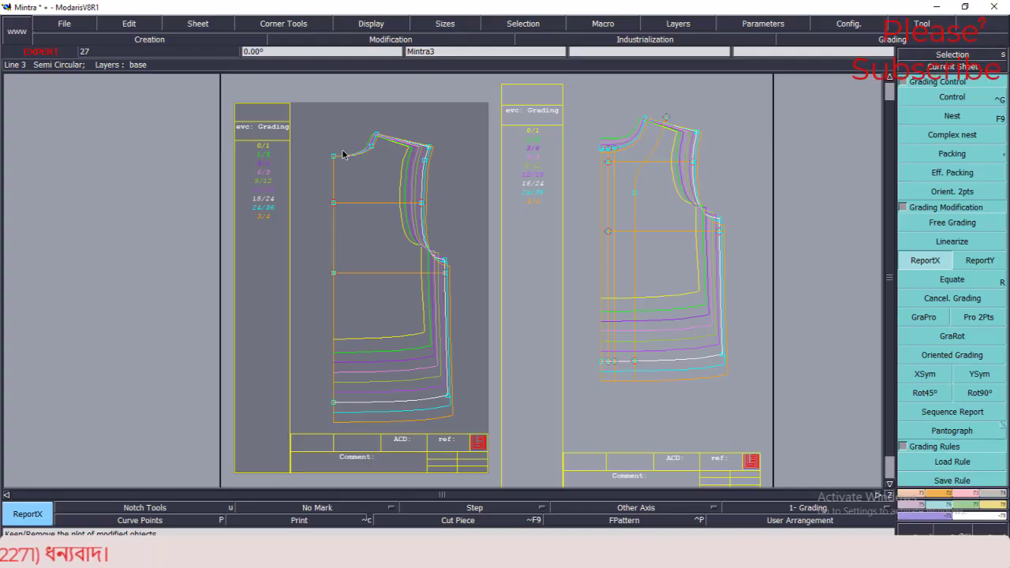
scroll(367, 374, "up", 2)
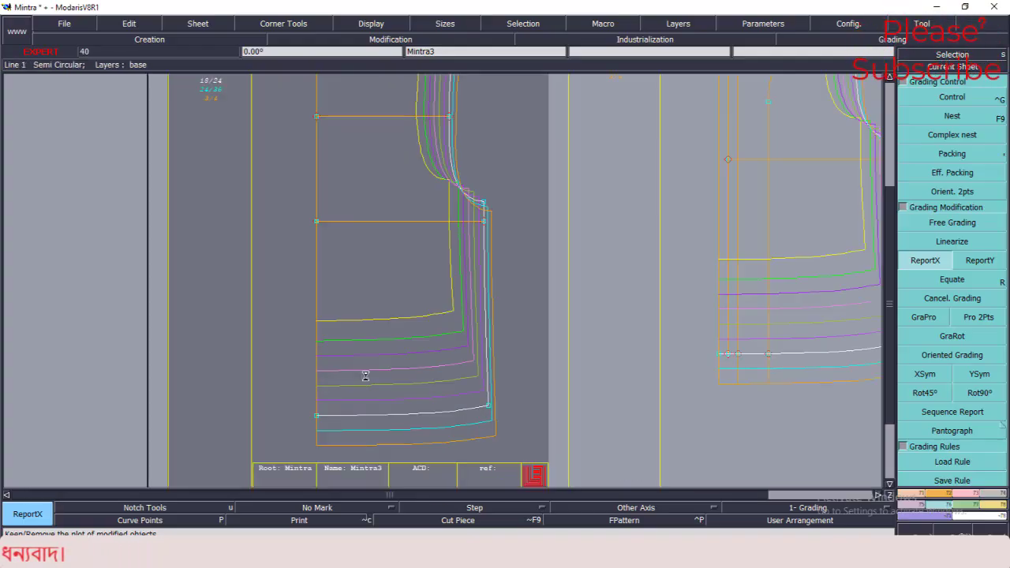
scroll(367, 375, "down", 3)
scroll(356, 174, "up", 2)
scroll(355, 170, "down", 2)
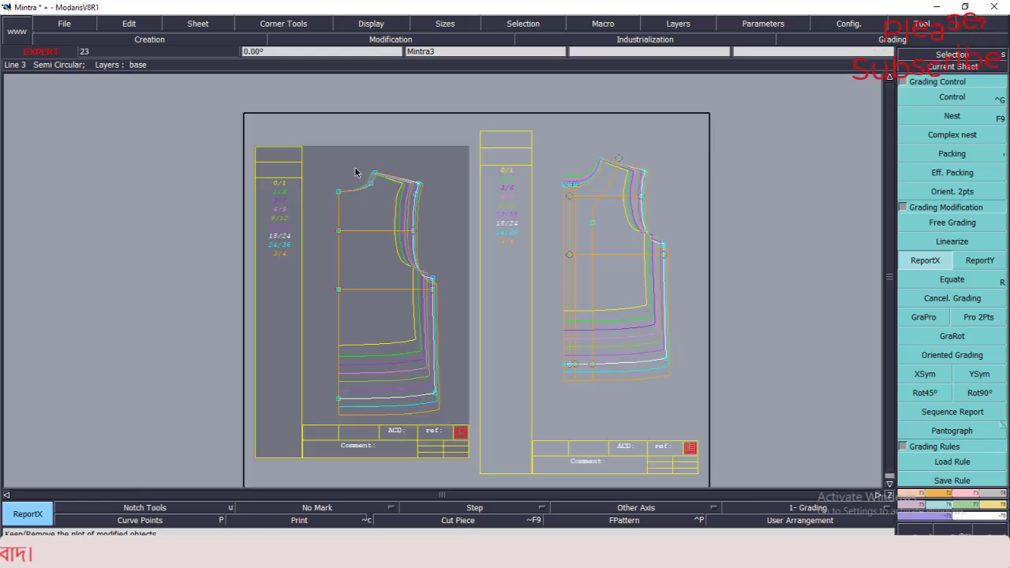
scroll(374, 224, "up", 2)
scroll(420, 201, "up", 1)
scroll(388, 148, "down", 2)
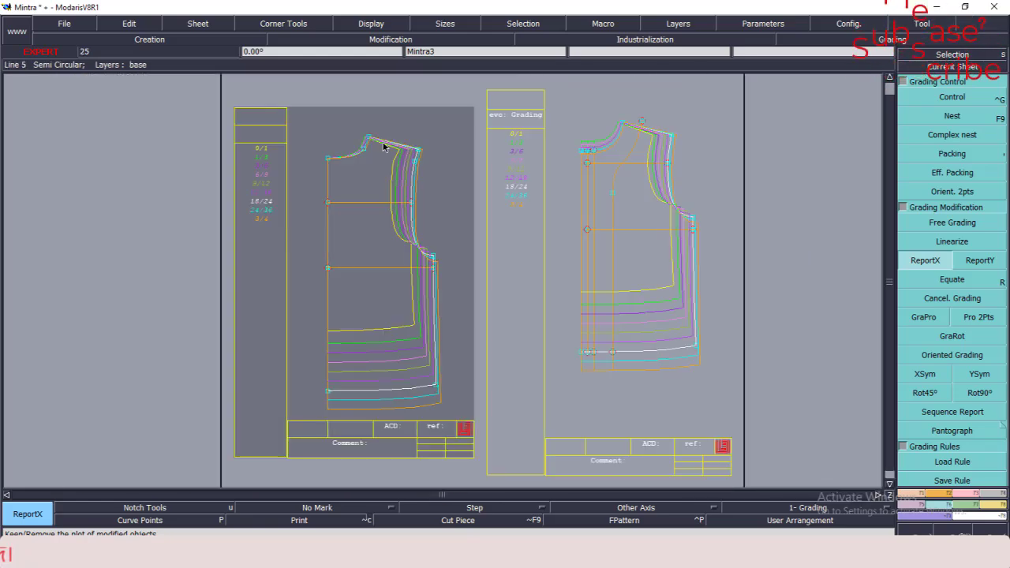